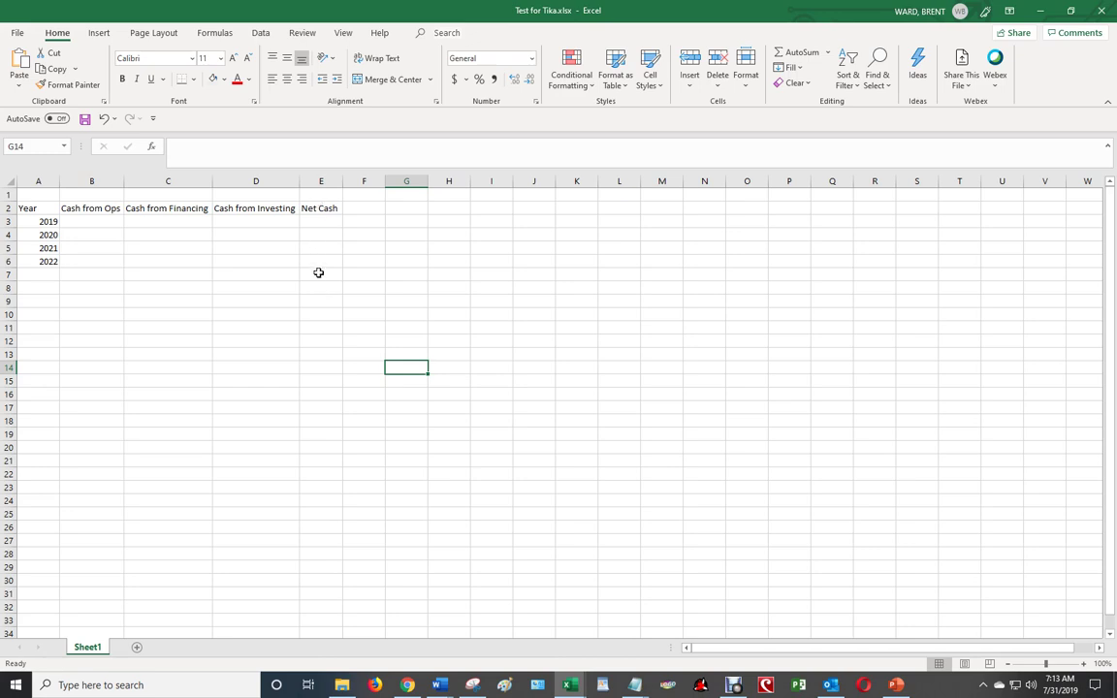
Center the header row from Year through Net Cash (A2:E2)
click(40, 209)
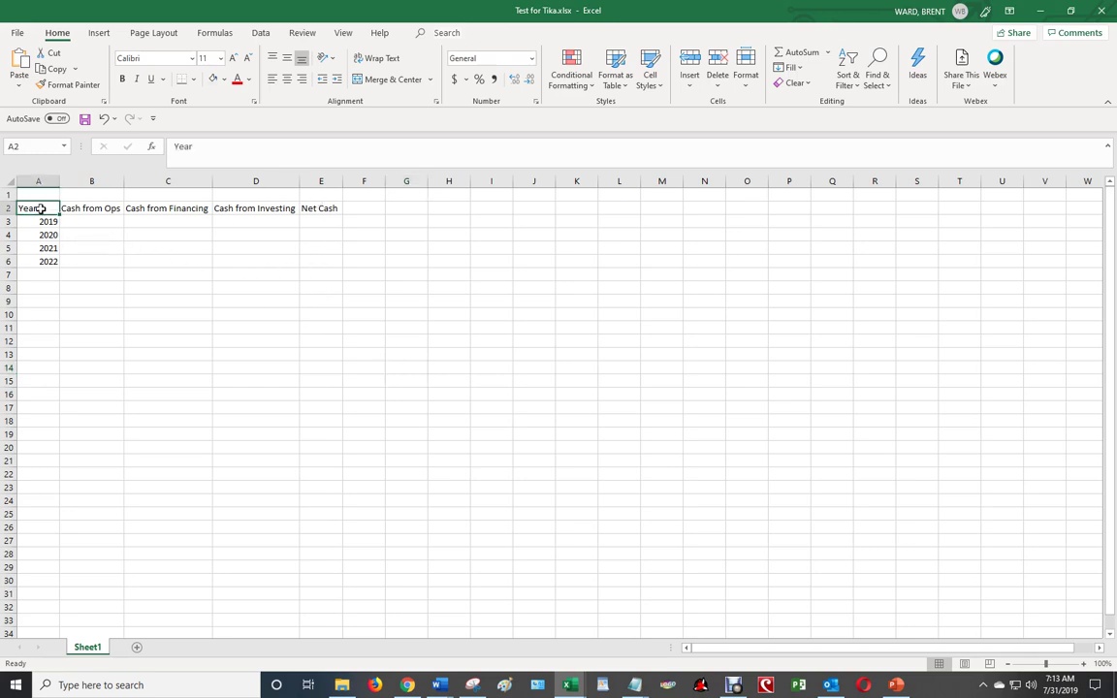
drag(41, 209, 320, 208)
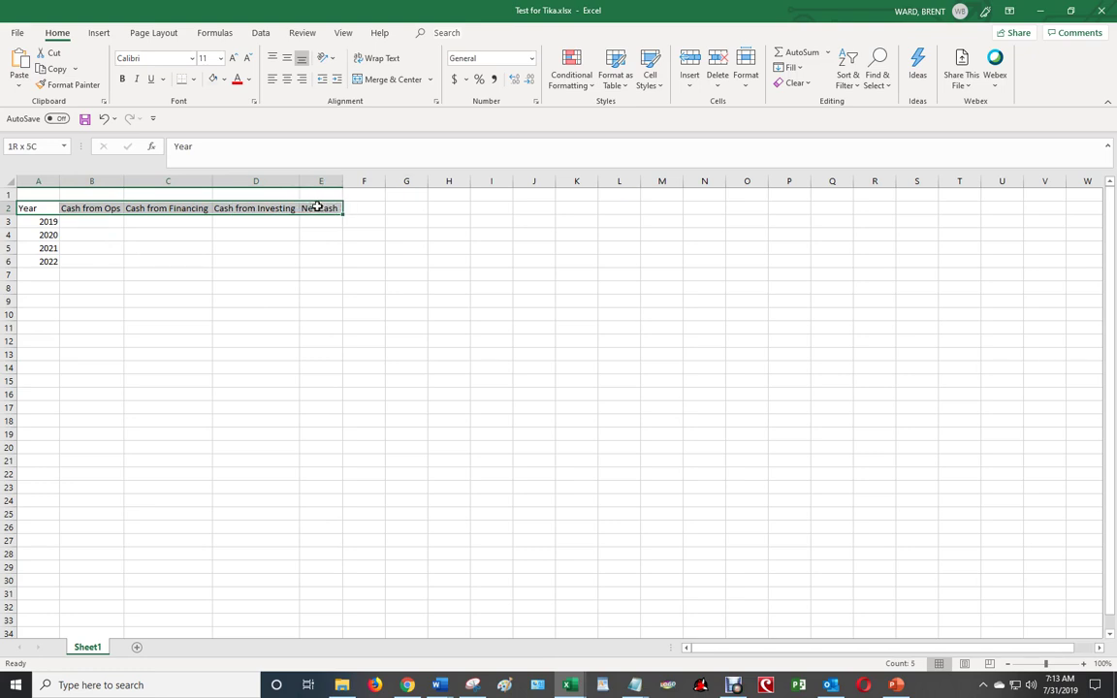
click(287, 80)
Examine the cash flow table's column headings and its blank cells for the years 2019 to 2022
click(107, 207)
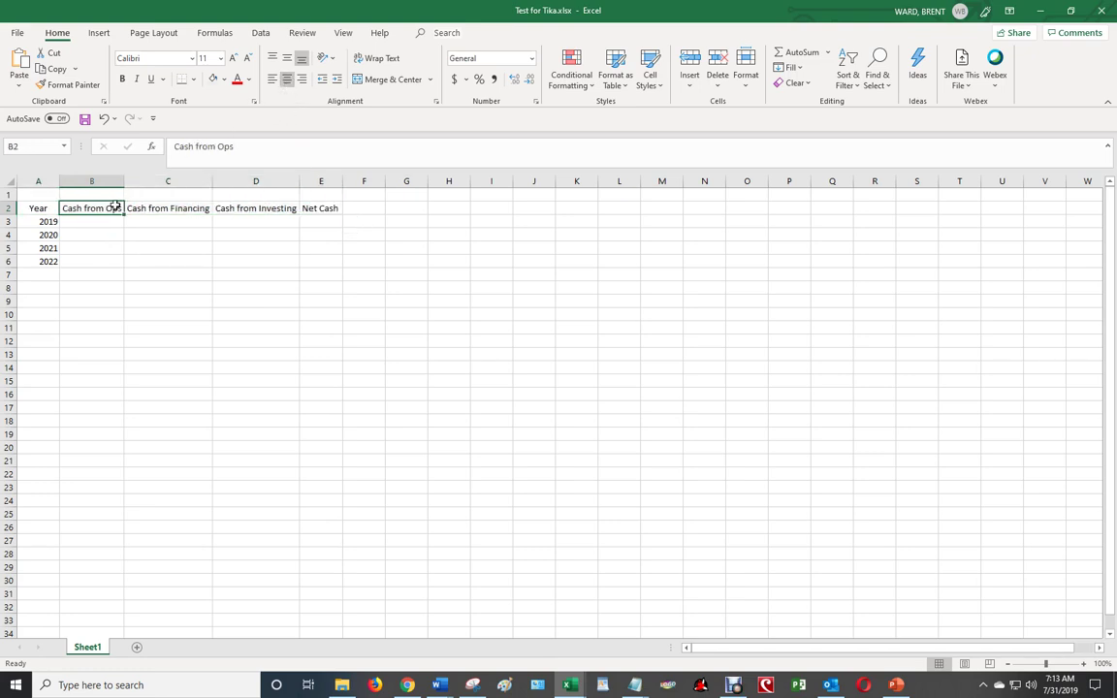
click(155, 206)
click(238, 209)
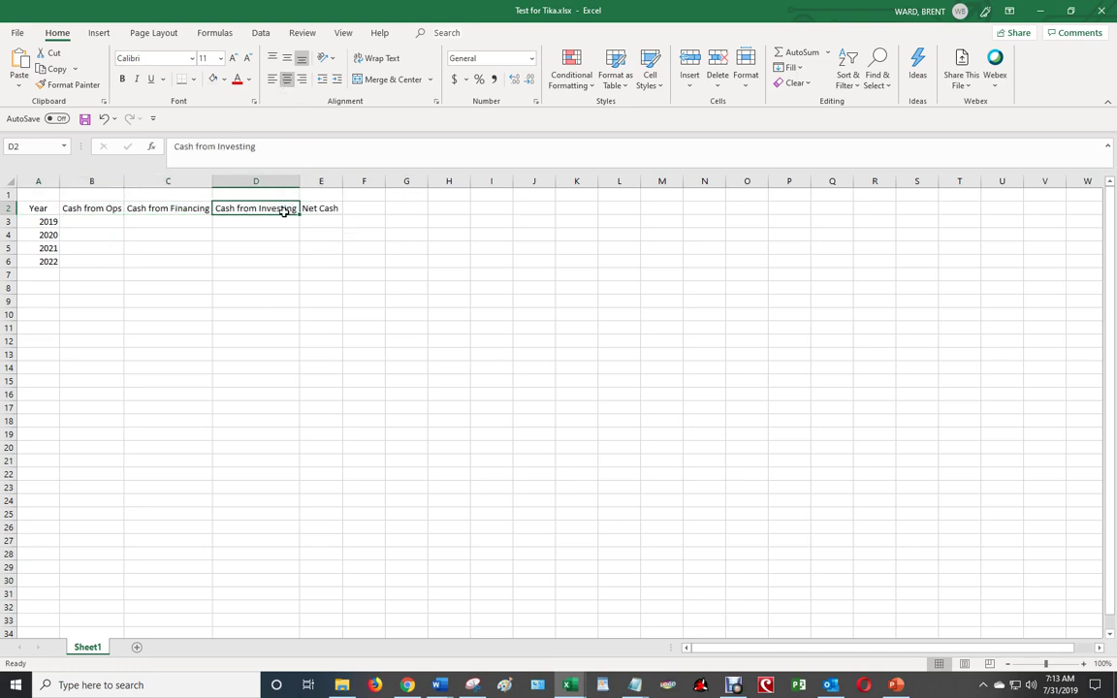
click(316, 209)
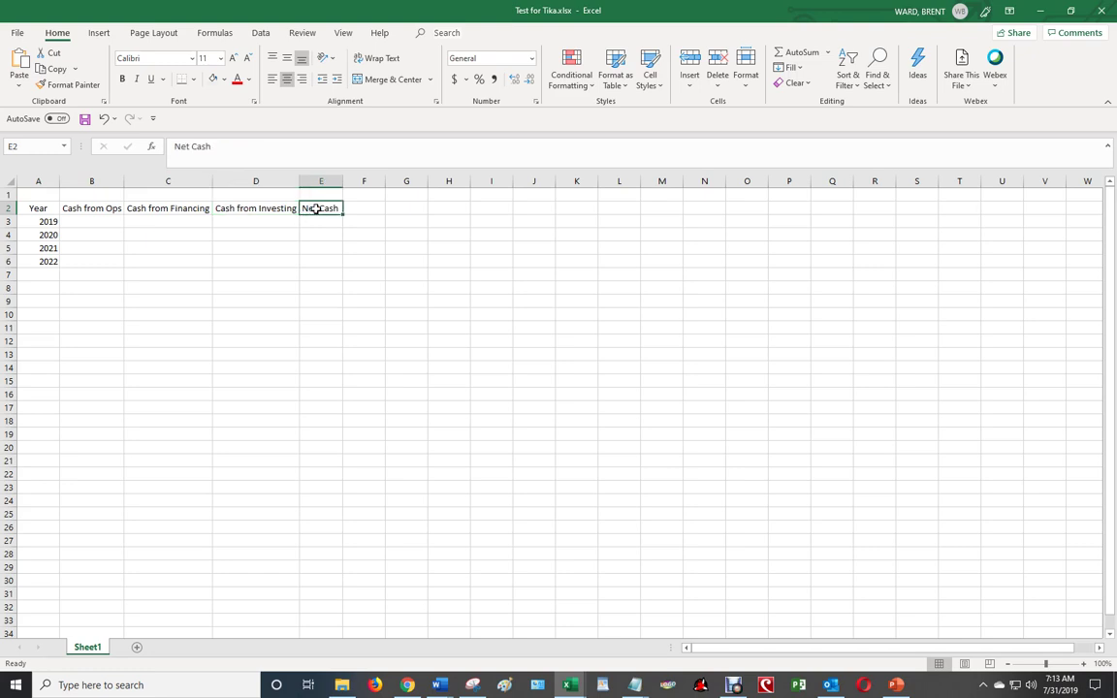
click(84, 222)
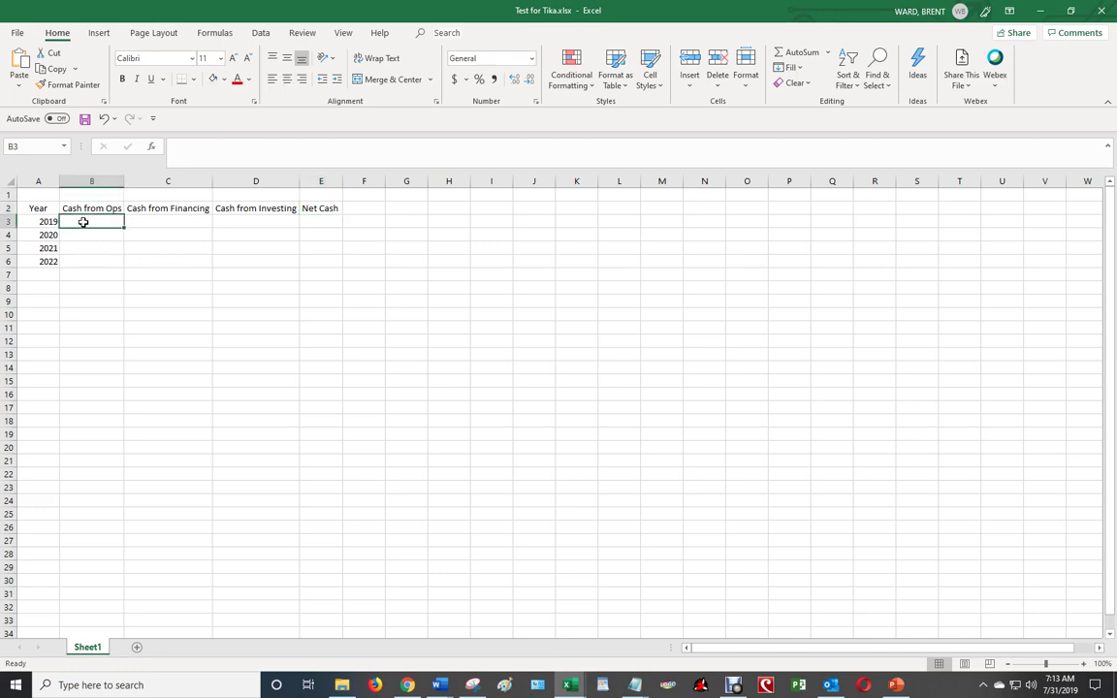
click(37, 224)
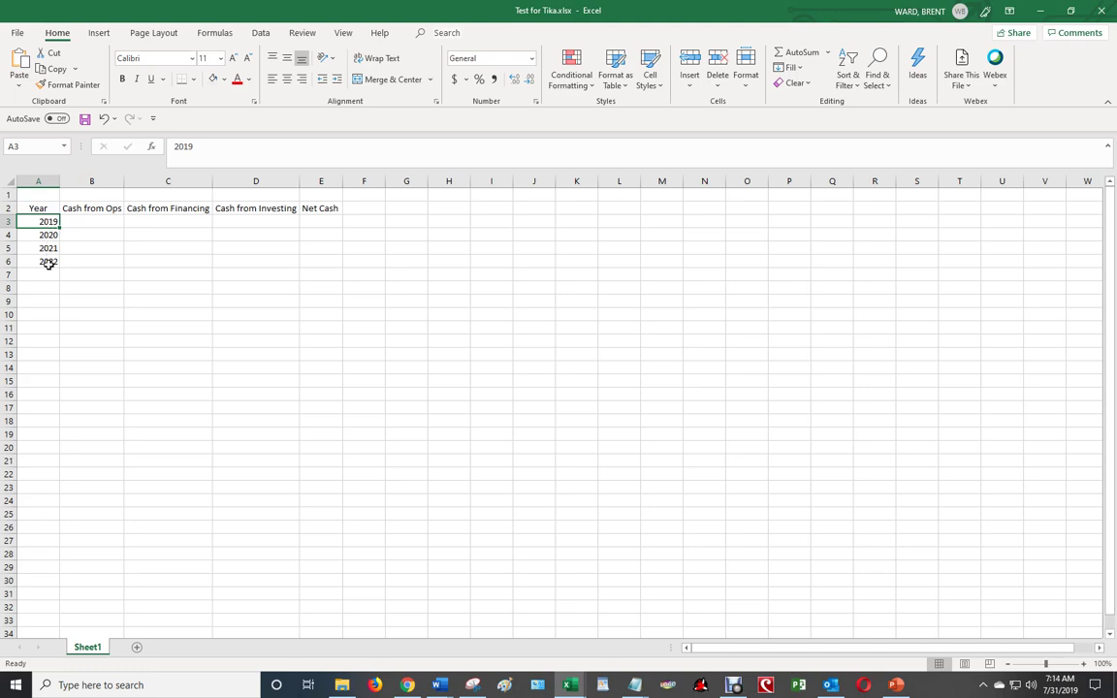
click(94, 220)
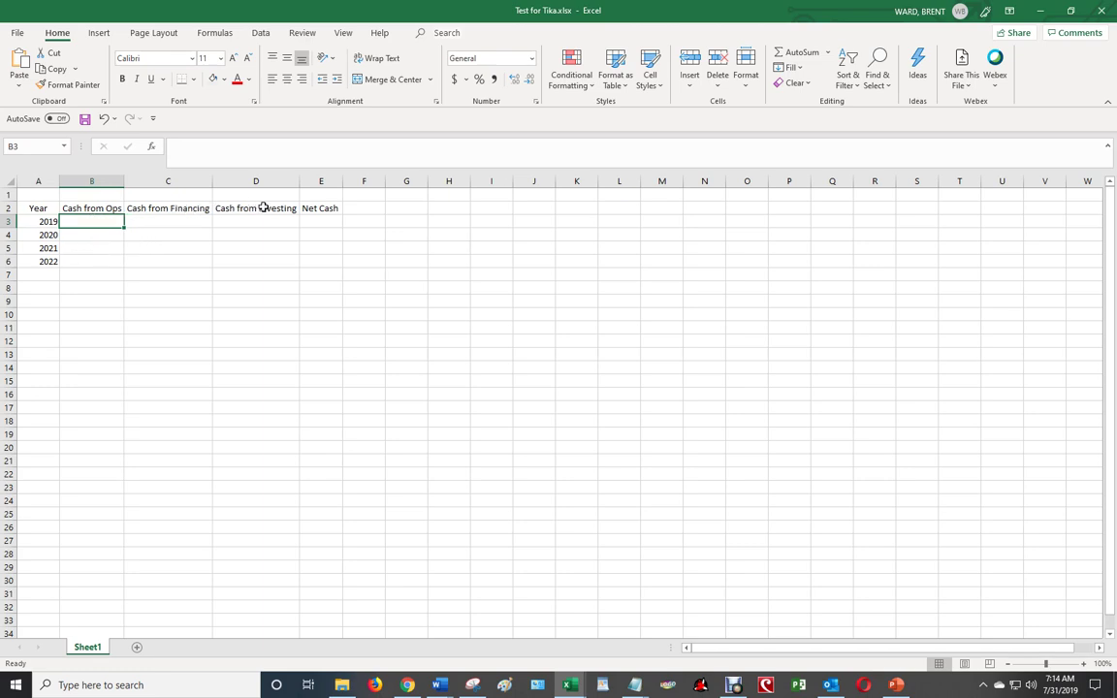
drag(102, 248, 312, 249)
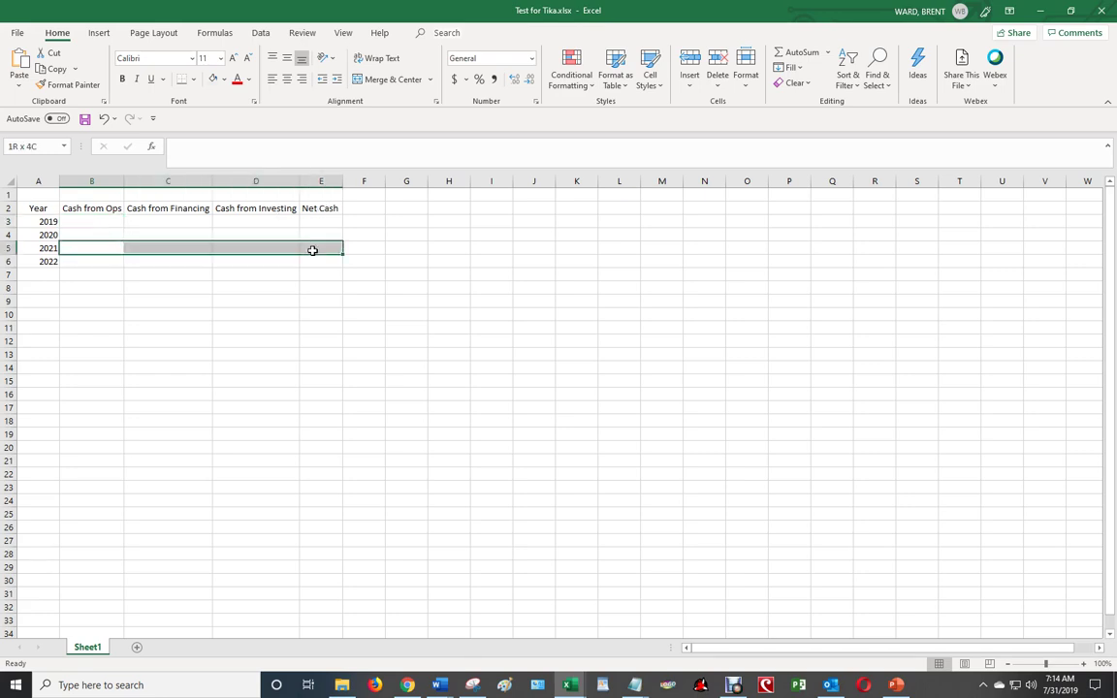
click(98, 246)
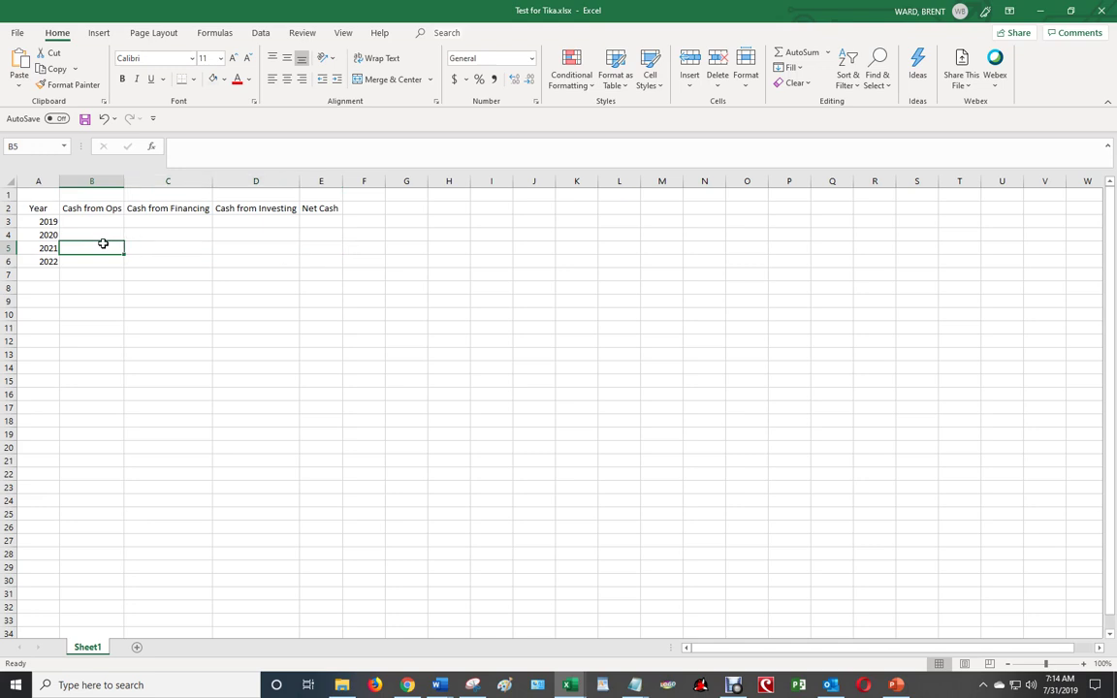
drag(92, 222, 94, 258)
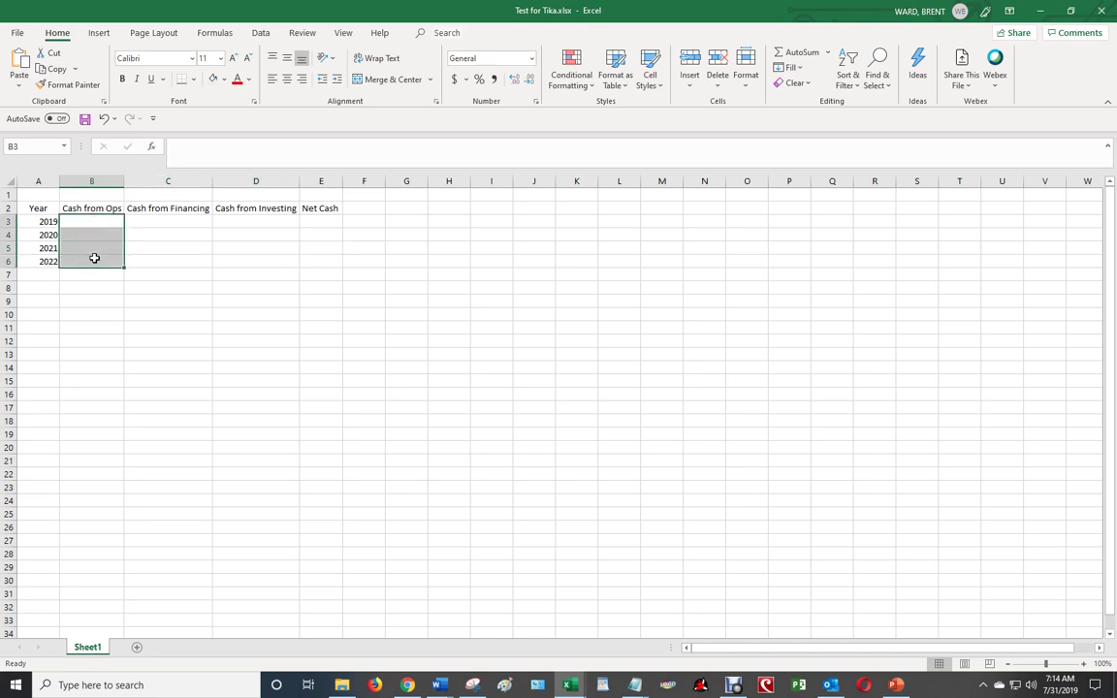
click(222, 259)
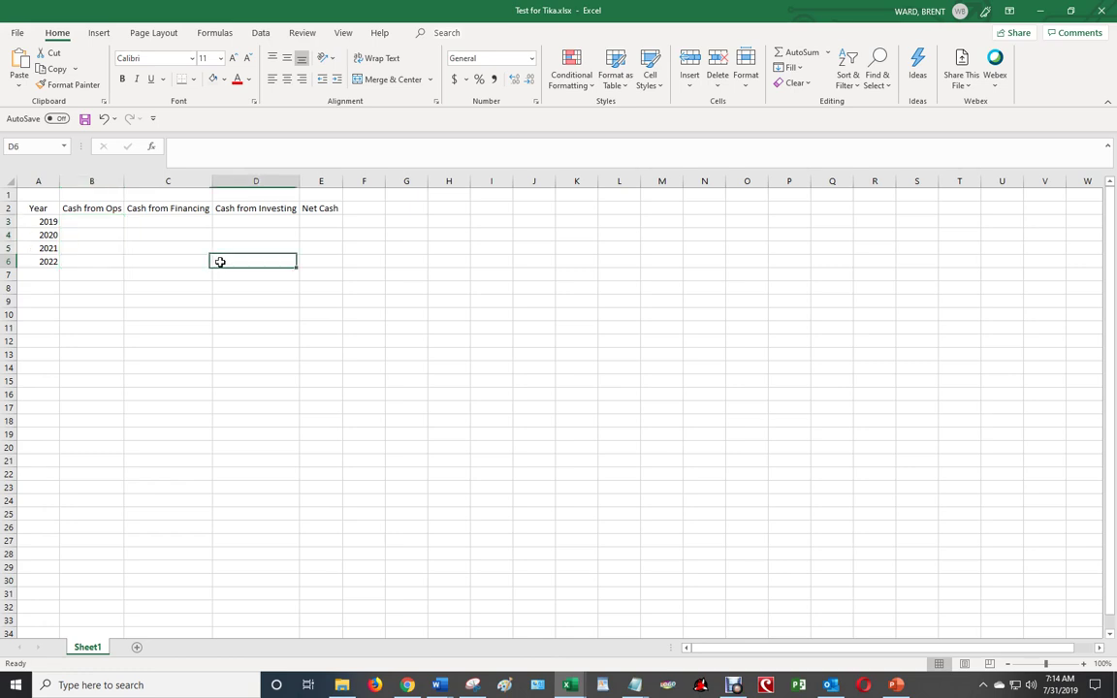
Switch to the Capstone Courier PDF in Chrome and examine the operating, investing and financing sections of the Dec. 31, 2021 cash flow statement
click(92, 250)
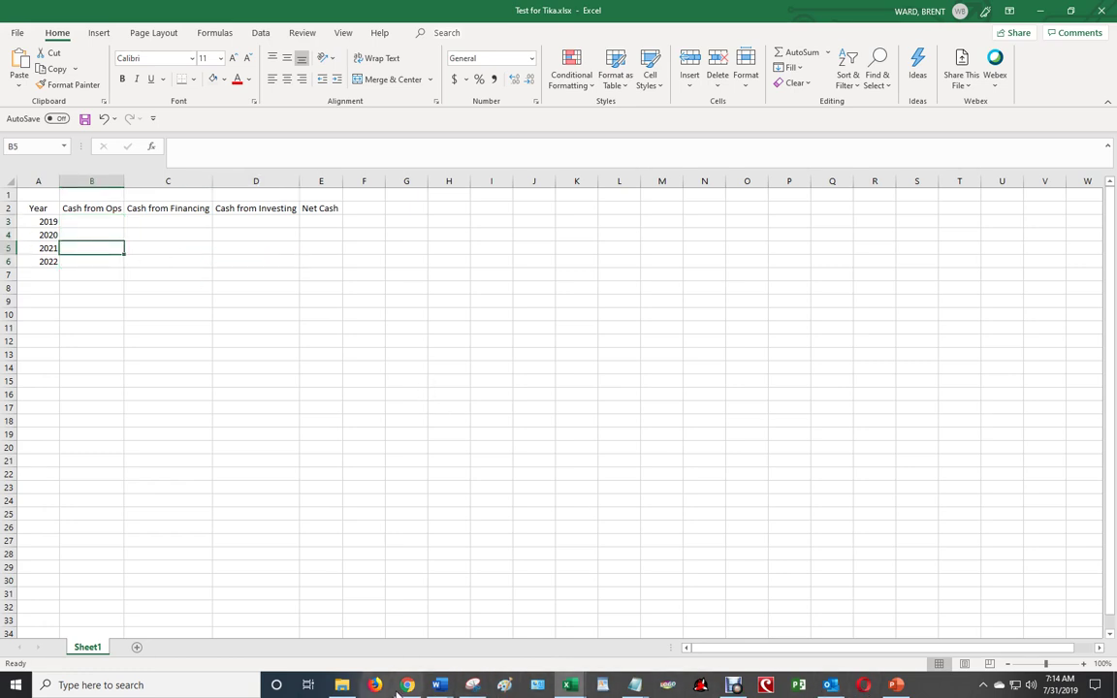
mouse_move(408, 688)
click(404, 611)
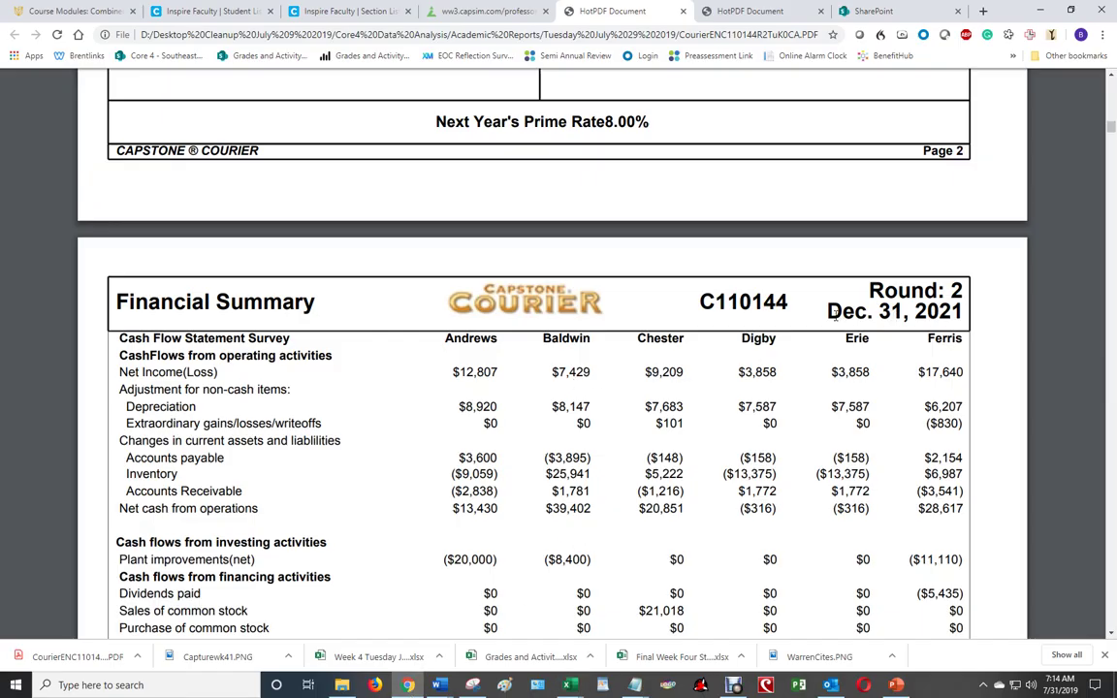
drag(832, 312, 962, 312)
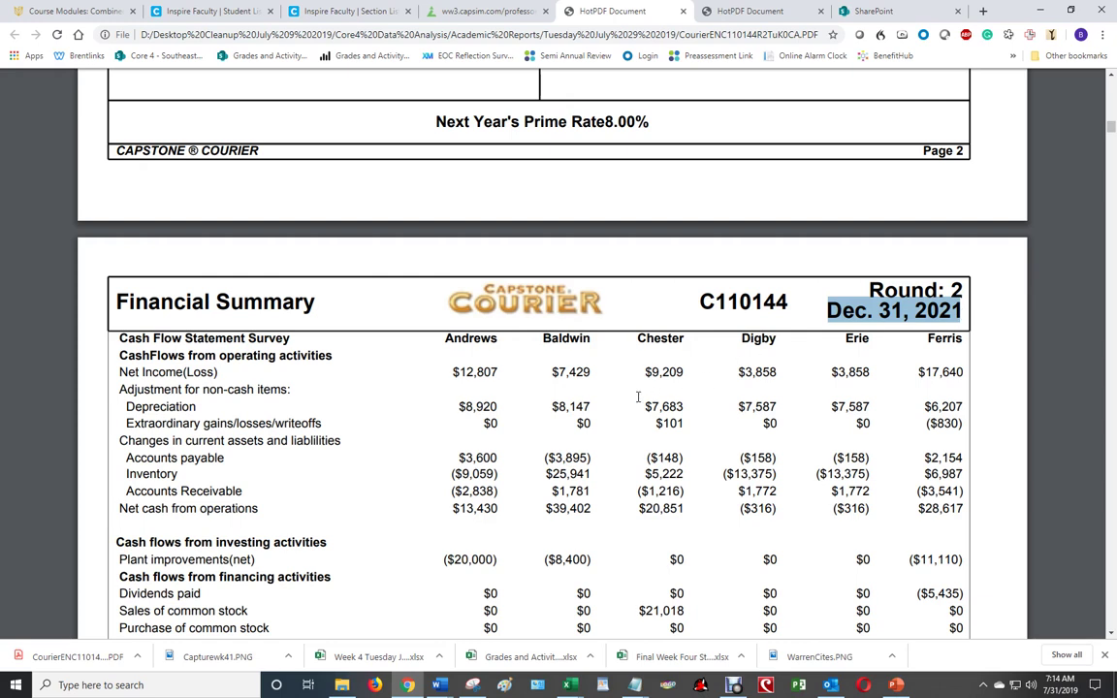
scroll(638, 395, down, 1)
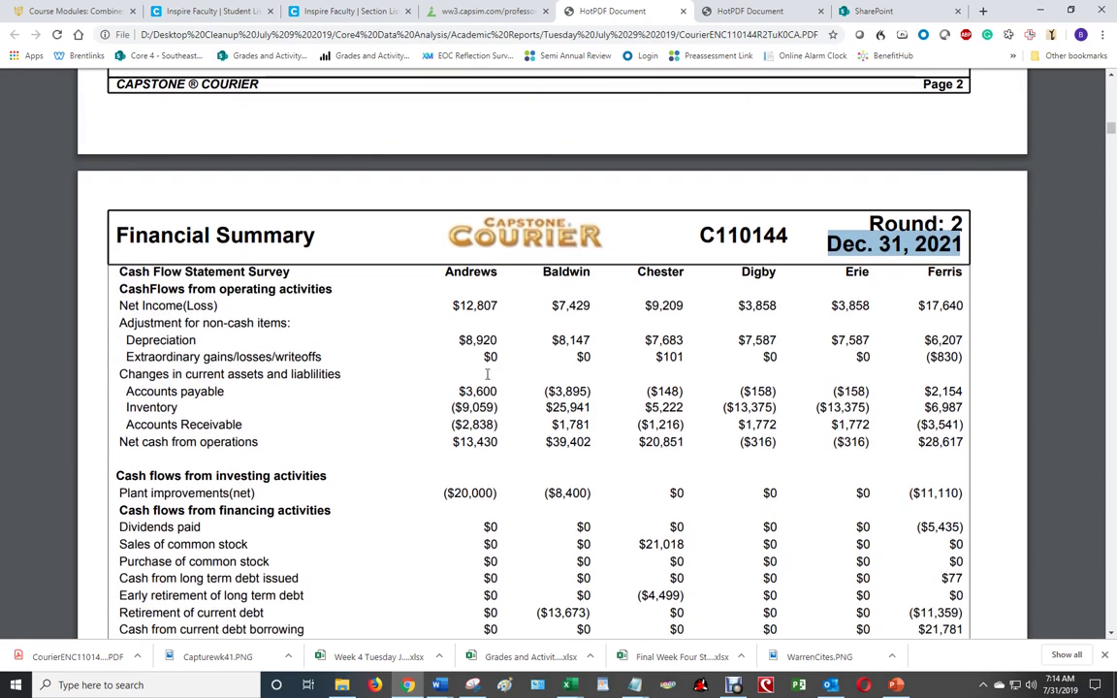
scroll(551, 378, down, 2)
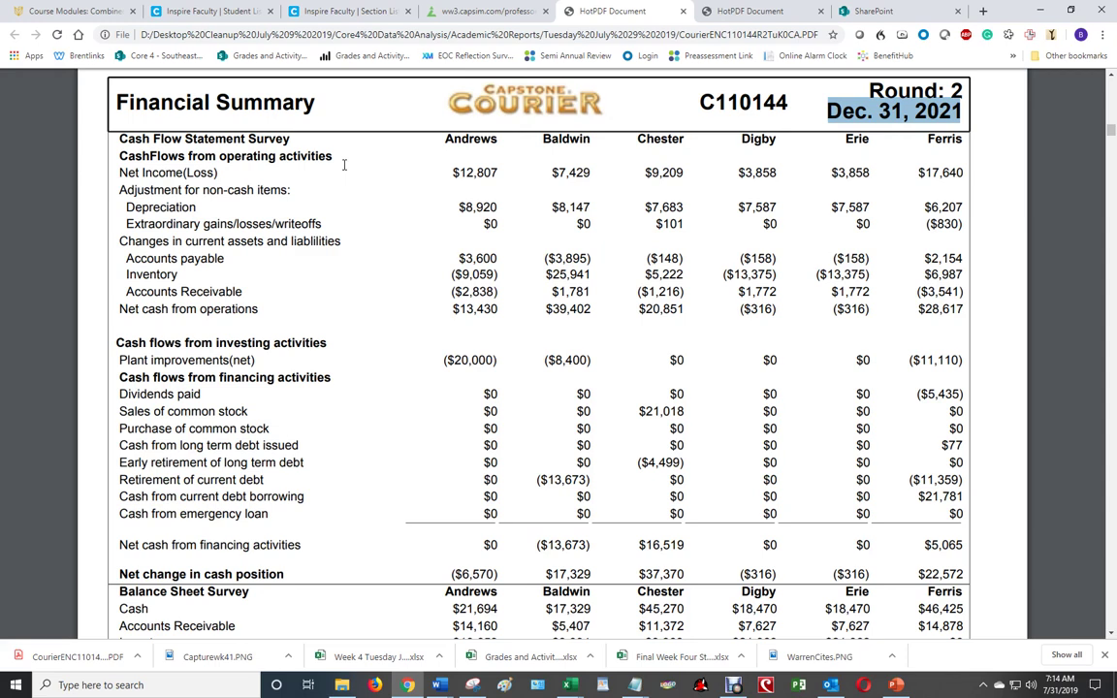
scroll(352, 212, down, 3)
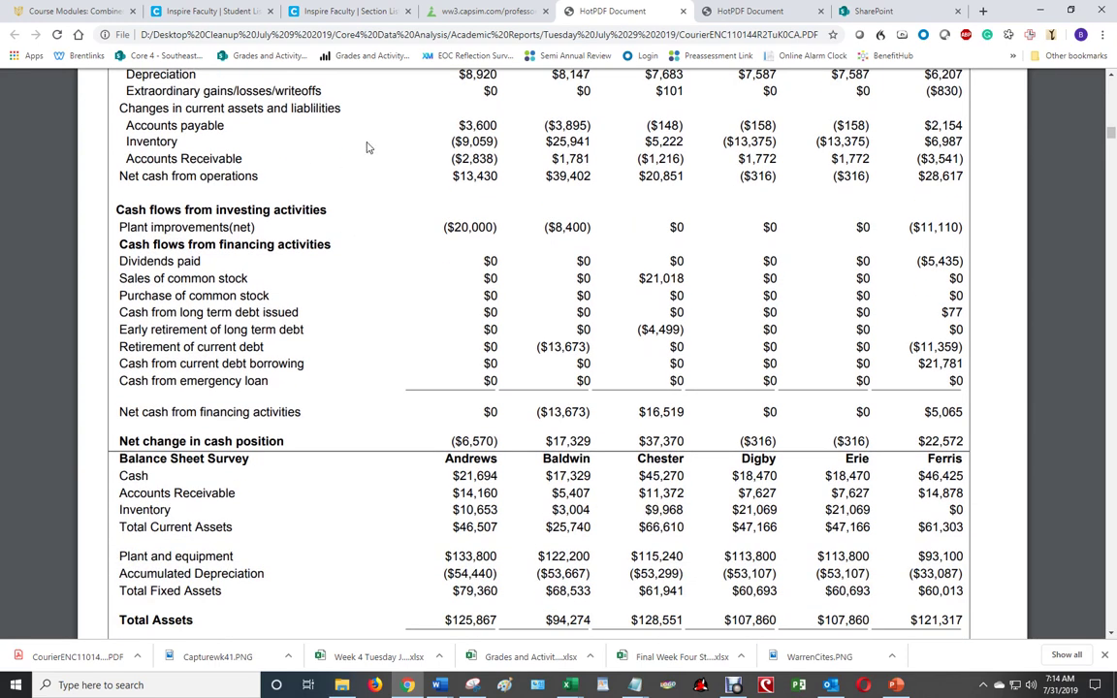
scroll(327, 204, up, 4)
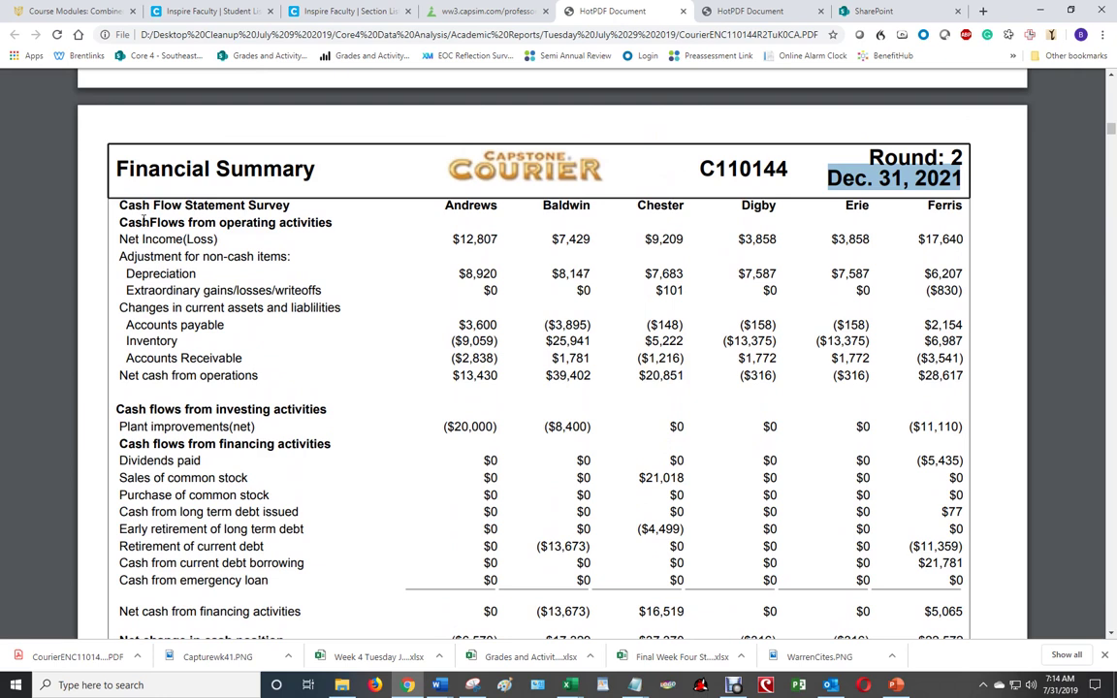
drag(121, 222, 333, 222)
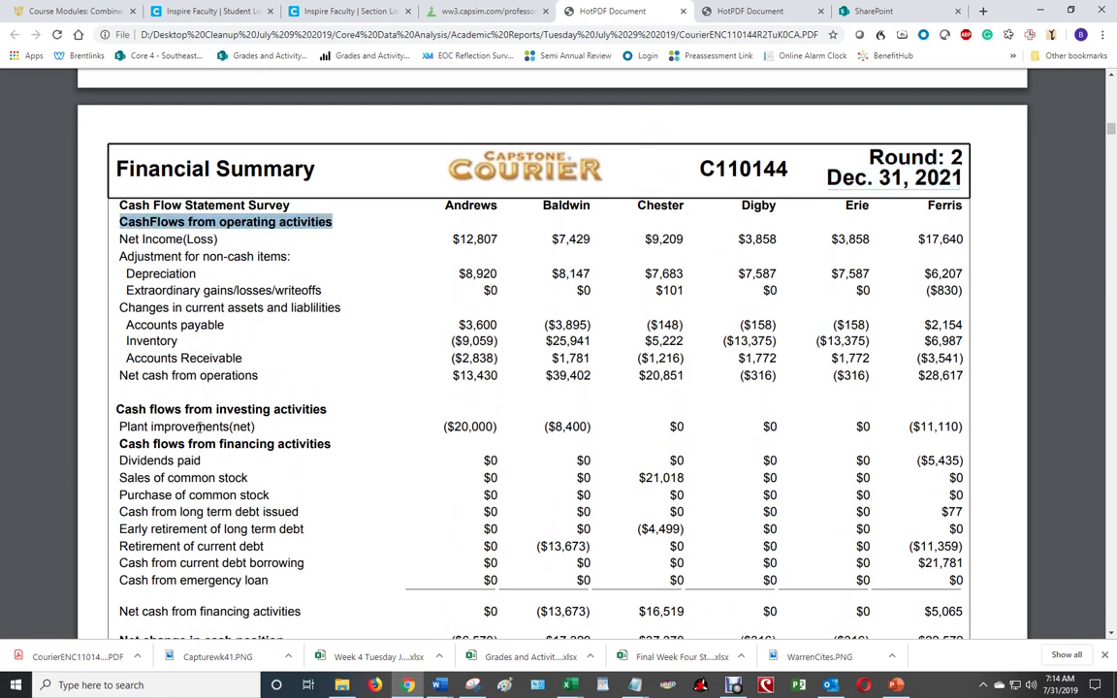
drag(123, 409, 327, 409)
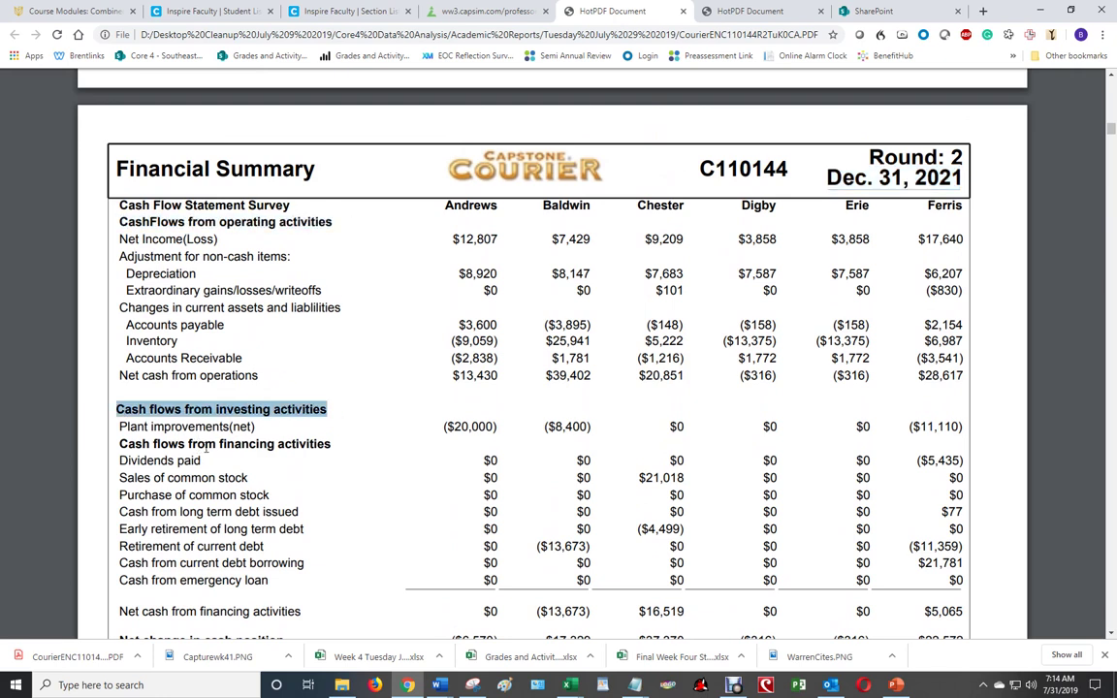
drag(116, 445, 331, 444)
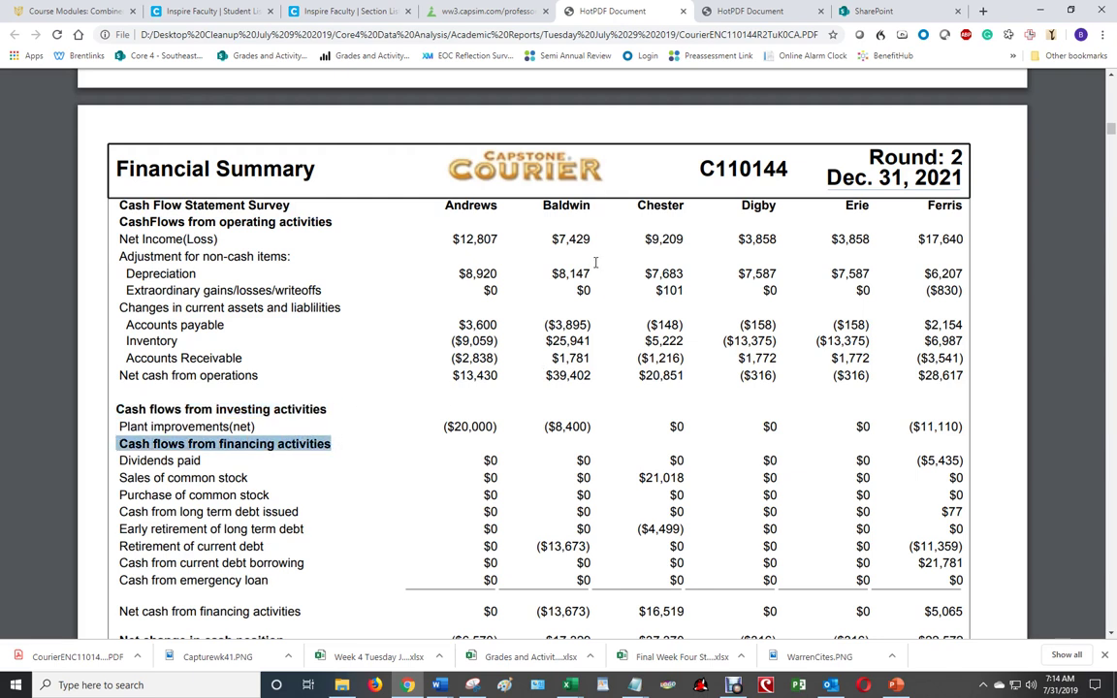
Take Baldwin's net cash from operations from the report and enter 39402 in the Excel table's 2021 Cash from Ops cell (B5)
drag(546, 375, 590, 376)
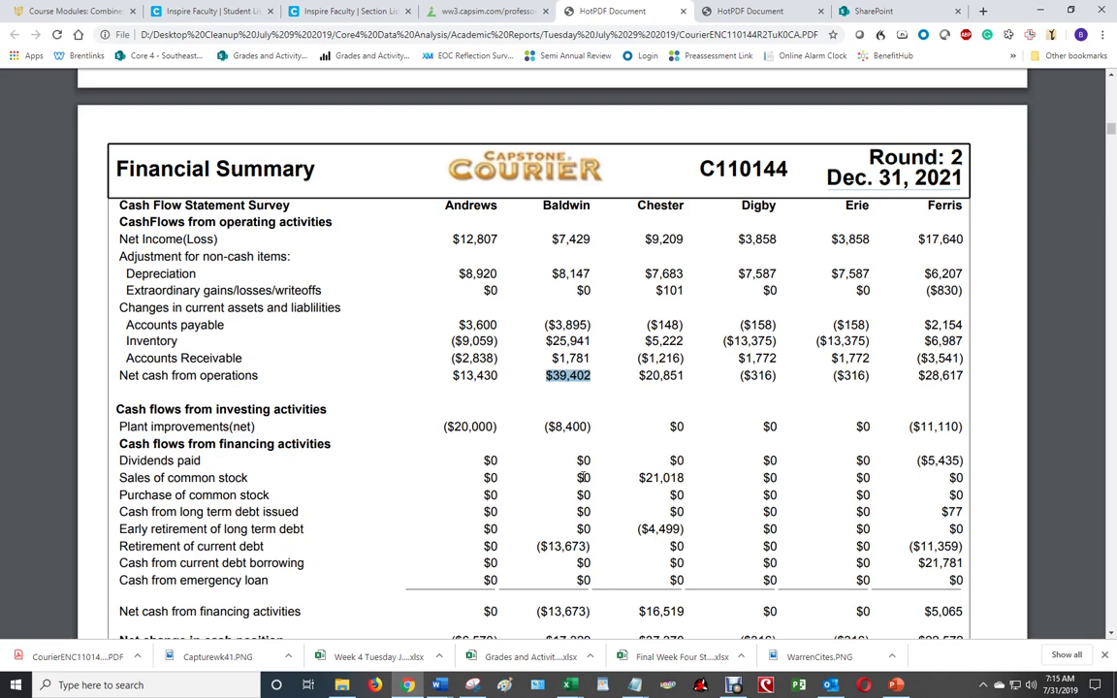
mouse_move(572, 685)
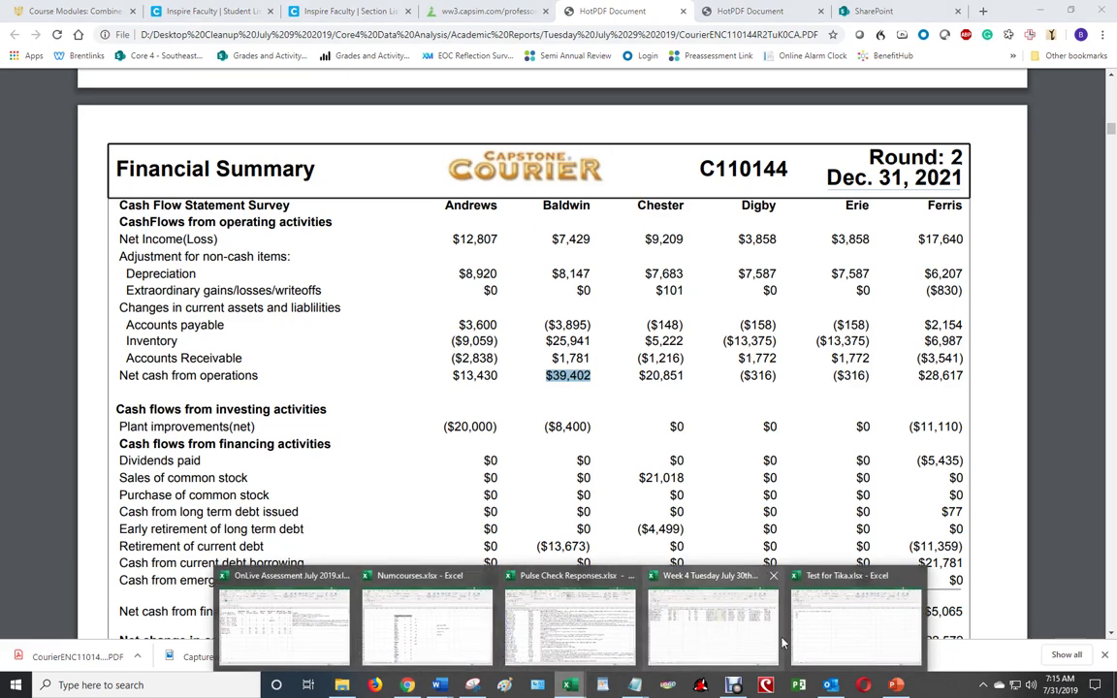
click(843, 628)
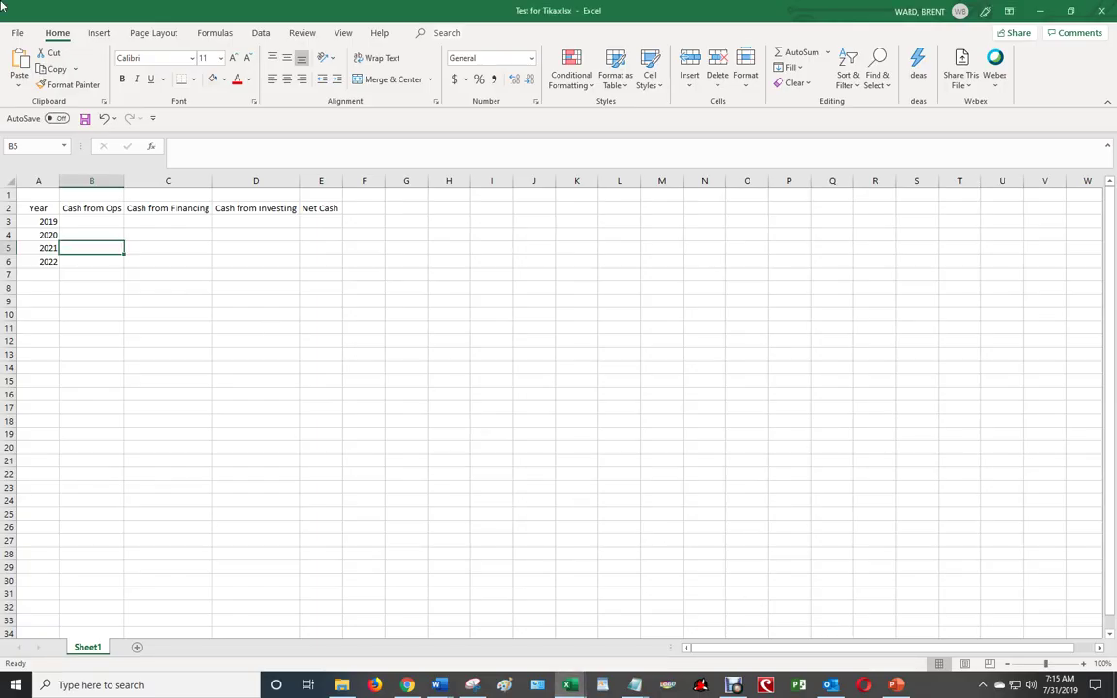
text(394)
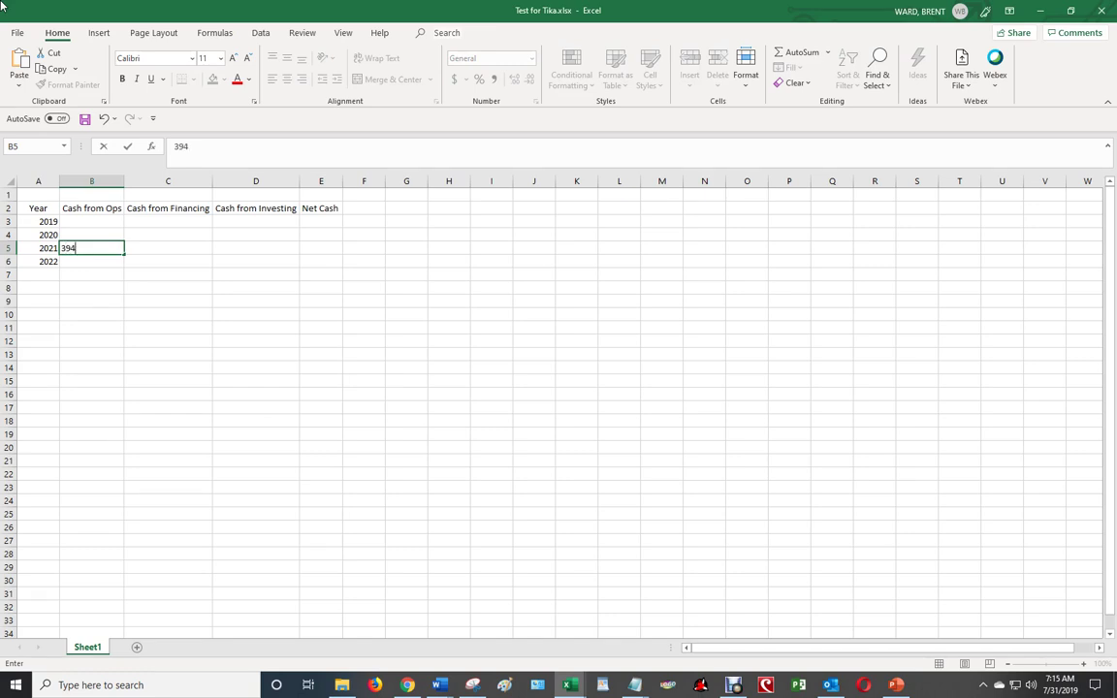
text(02)
key(Return)
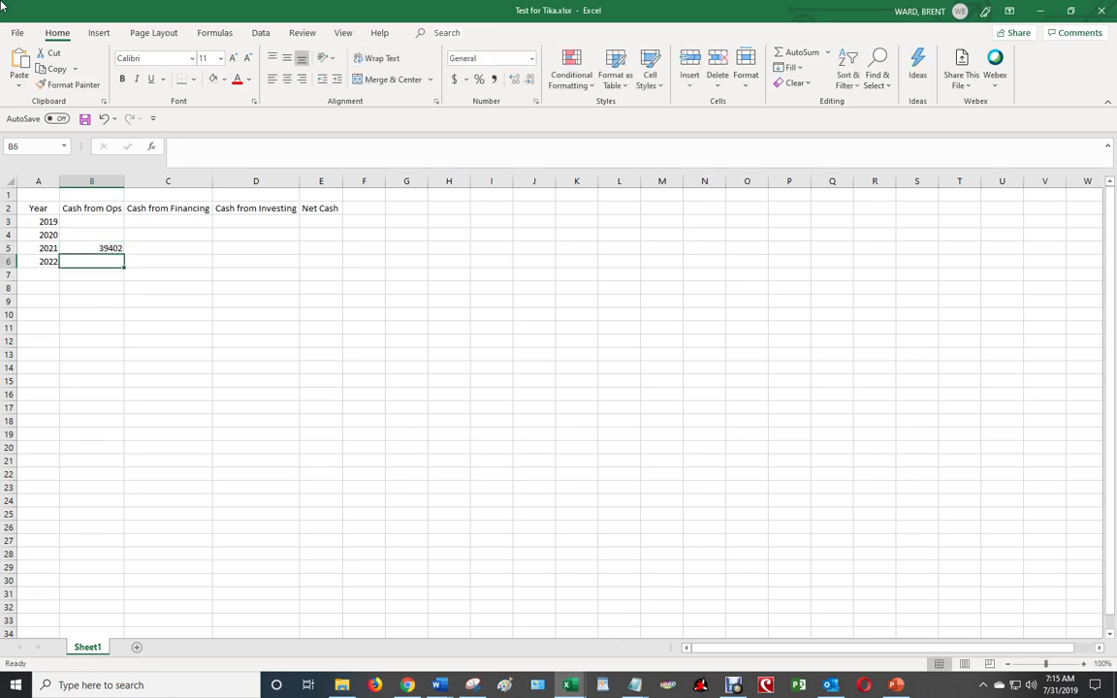
In the Courier PDF in Chrome, highlight Baldwin's net plant improvements figure under the 2021 investing activities
click(190, 250)
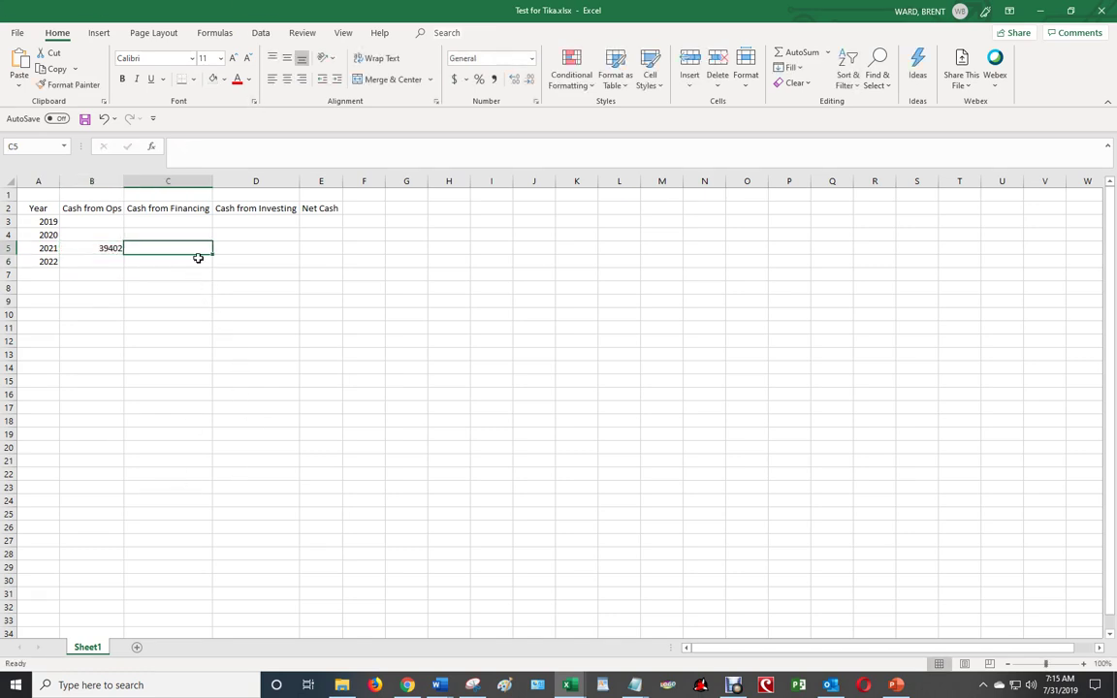
click(408, 686)
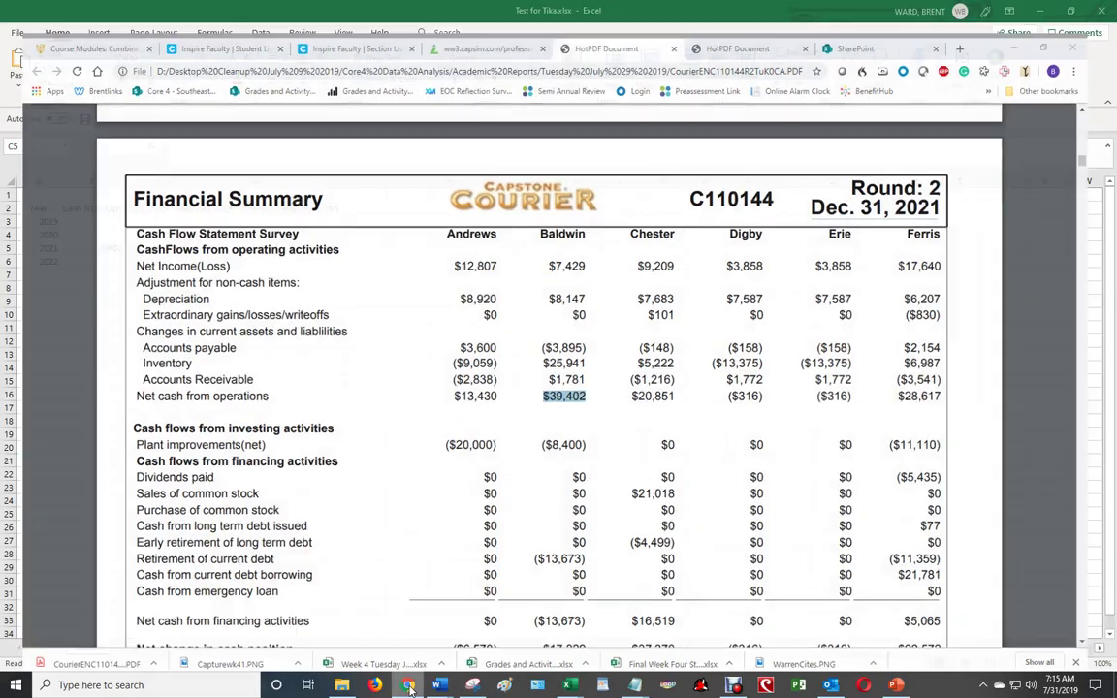
click(408, 686)
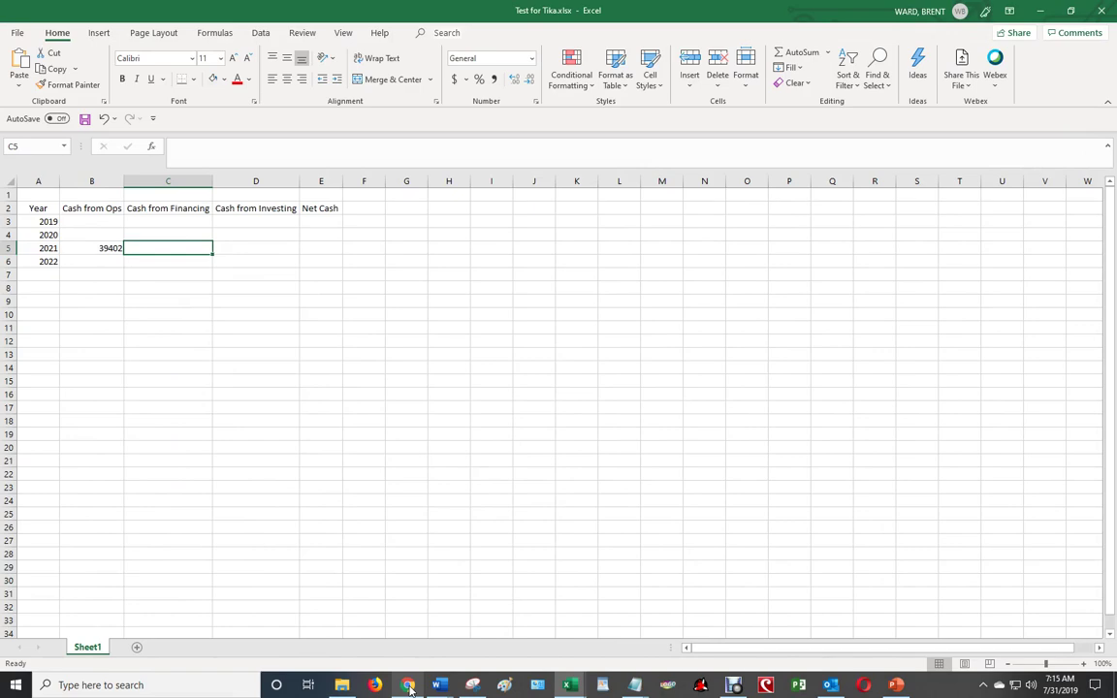
click(408, 685)
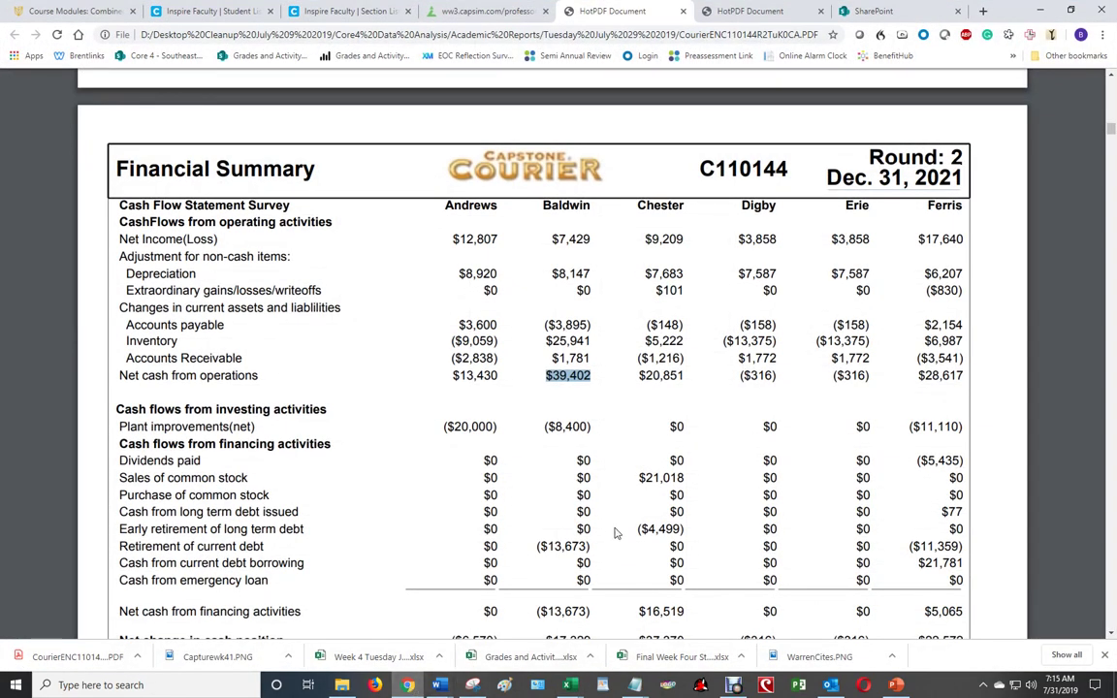
scroll(620, 506, down, 1)
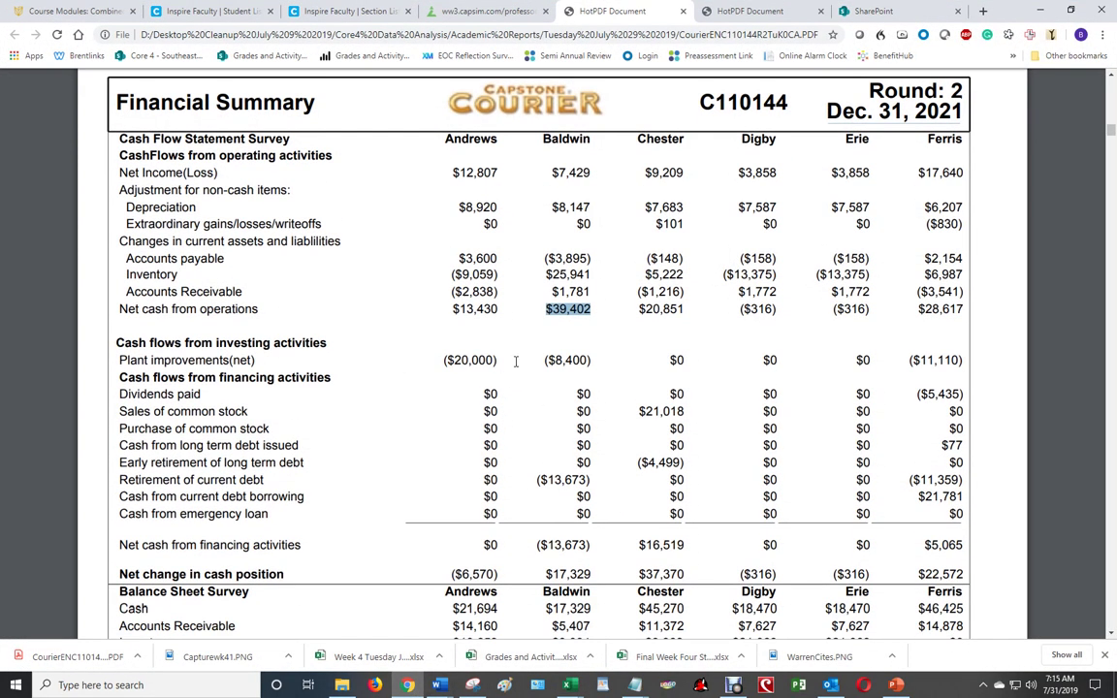
drag(539, 360, 605, 357)
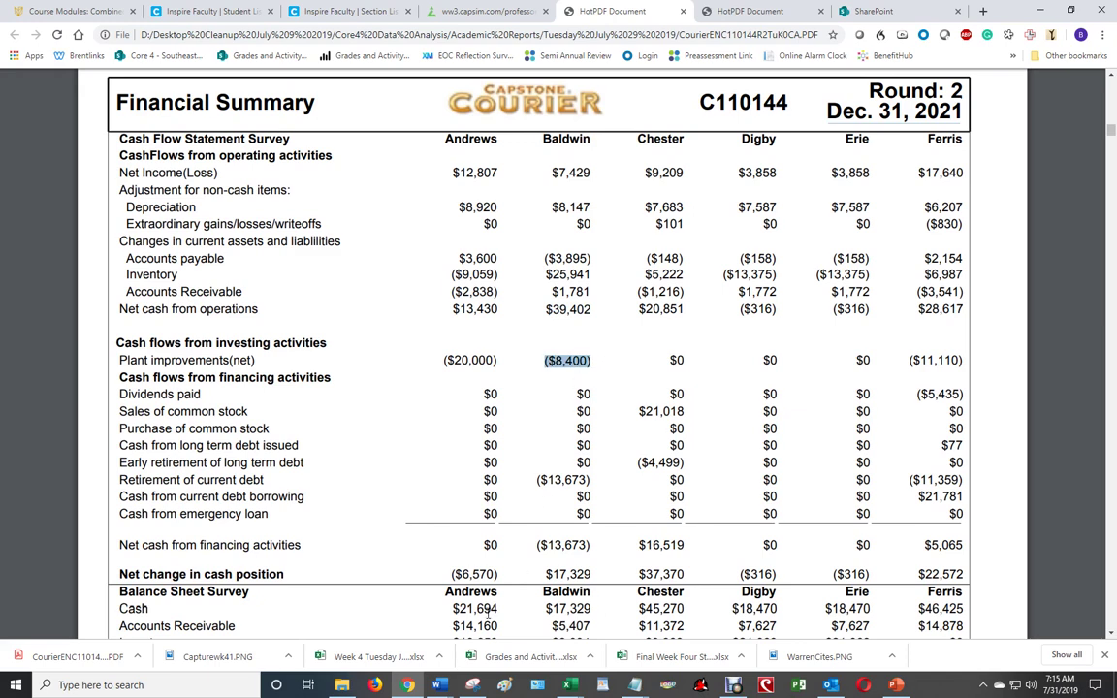
Return to the Test for Tika.xlsx workbook in Excel and enter -8400 as the 2021 Cash from Investing (D5)
click(570, 686)
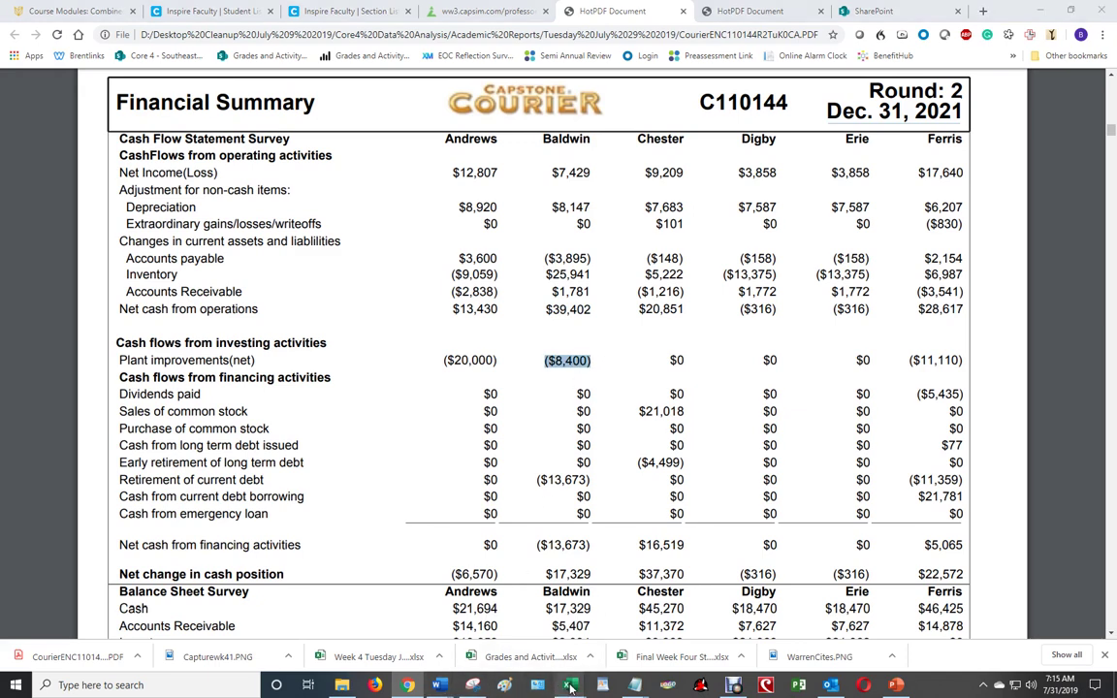
click(790, 601)
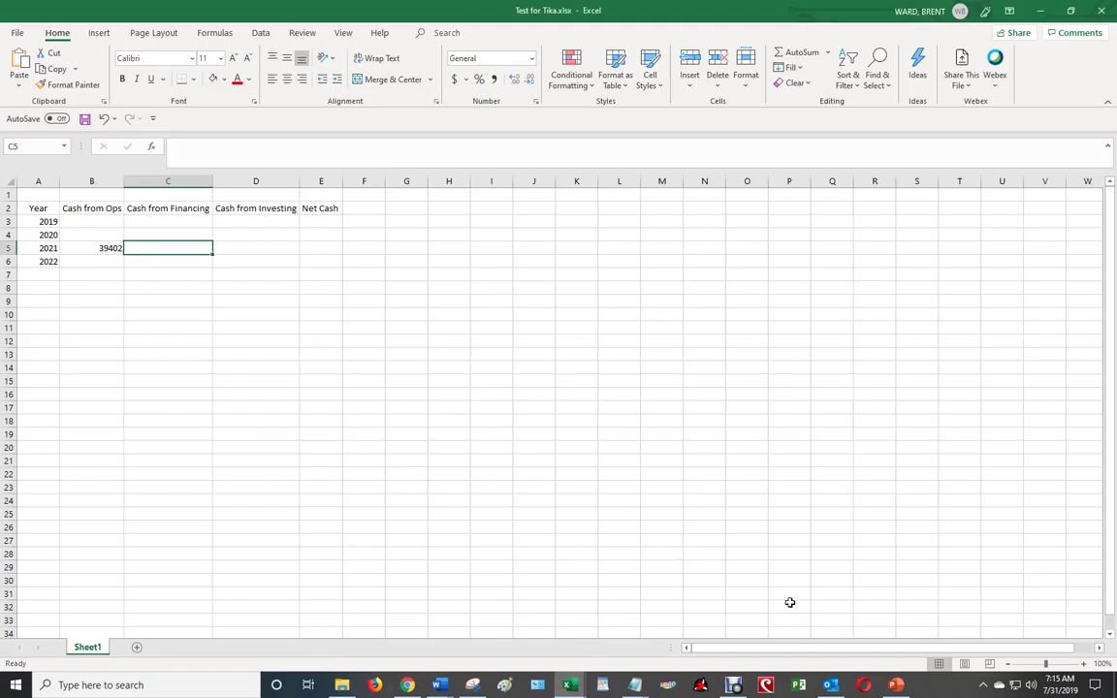
click(269, 244)
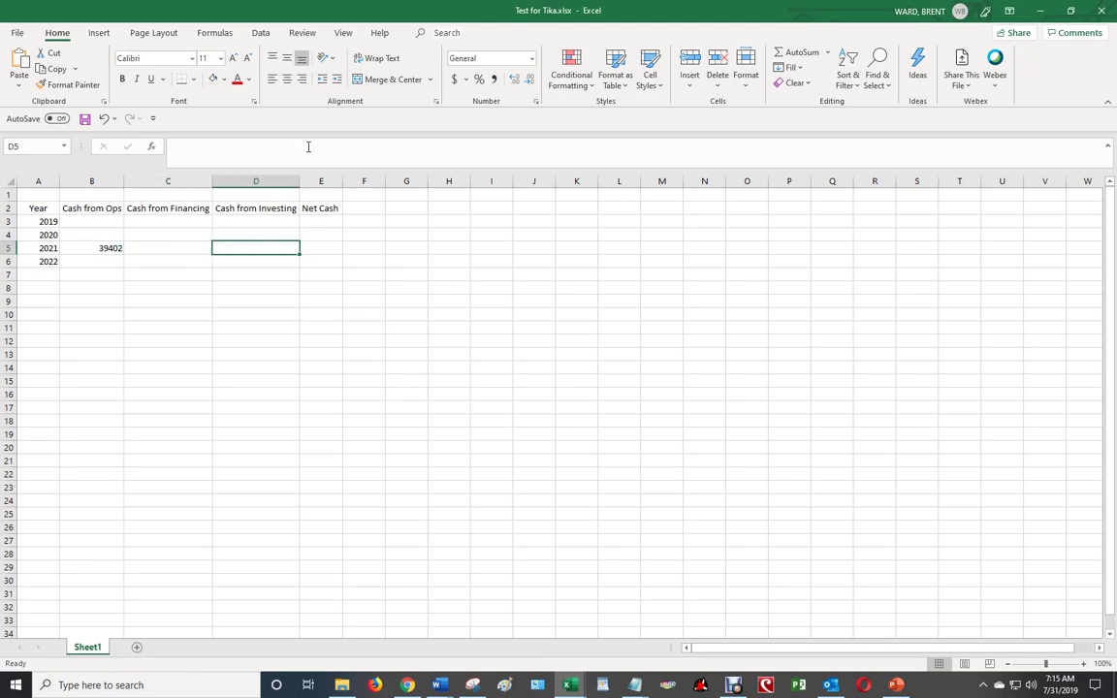
text(-84)
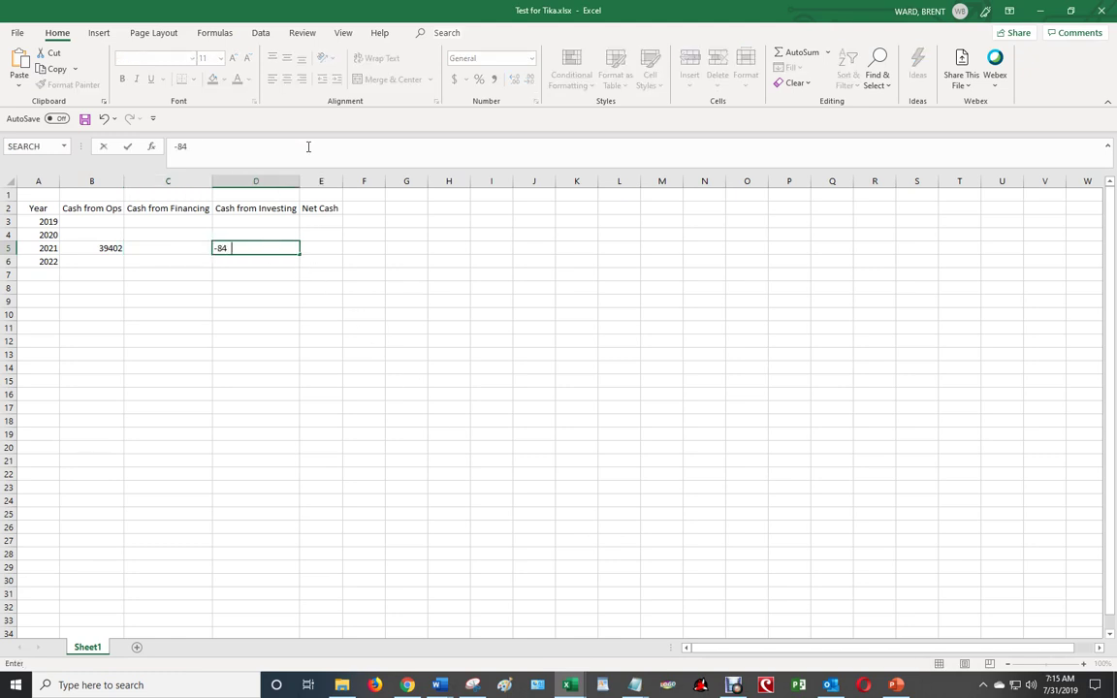
text(00)
key(Return)
Take Baldwin's net cash from financing activities from the Chrome report and enter -13673 in Excel's 2021 Cash from Financing cell (C5)
key(Up)
key(Left)
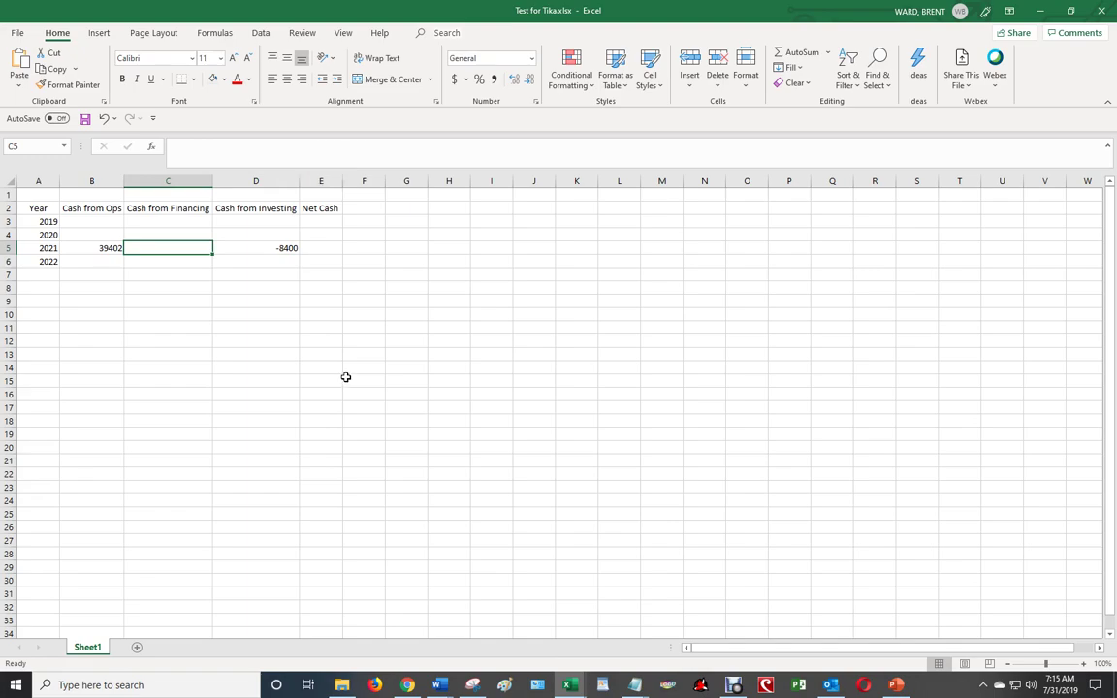
click(408, 685)
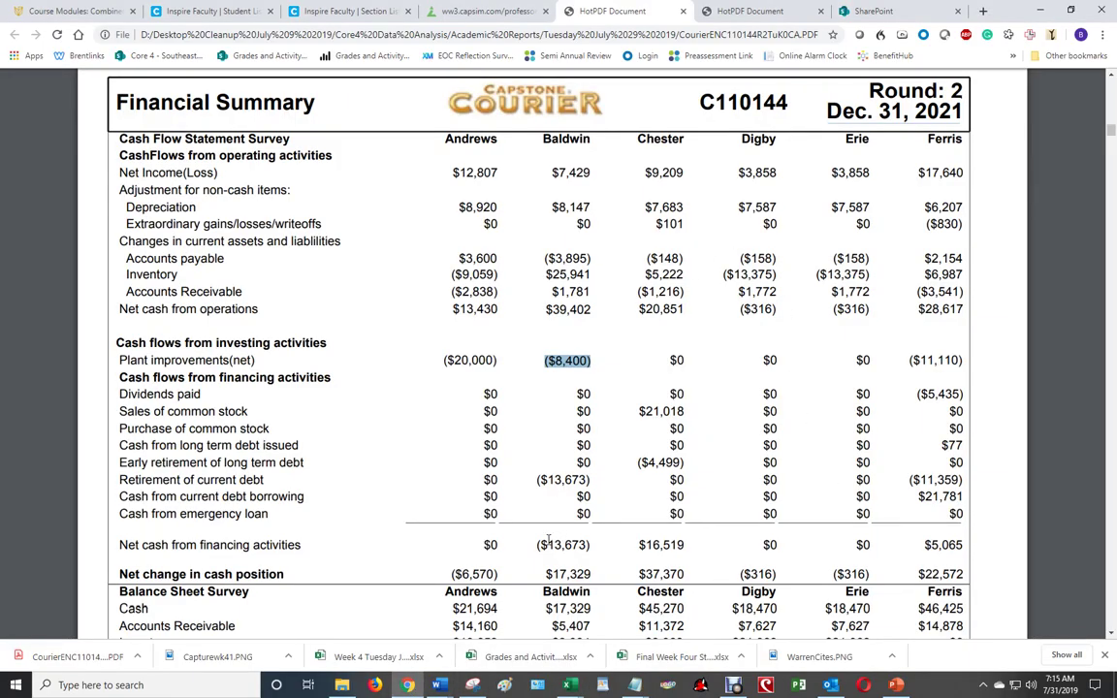
drag(539, 544, 587, 547)
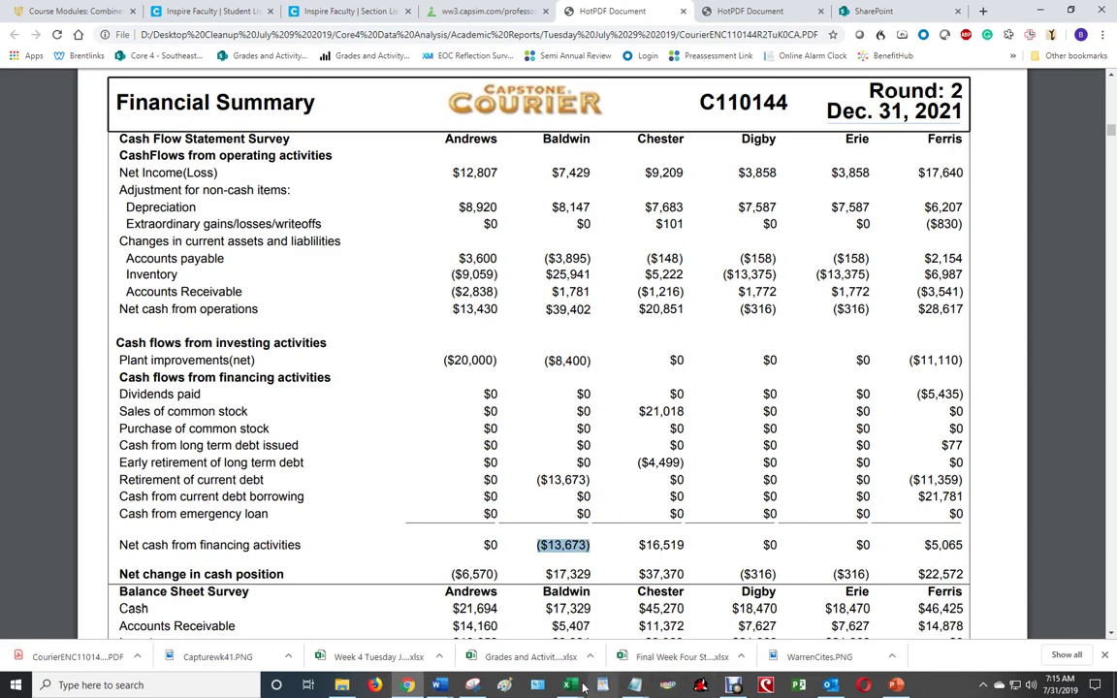
mouse_move(576, 690)
click(854, 626)
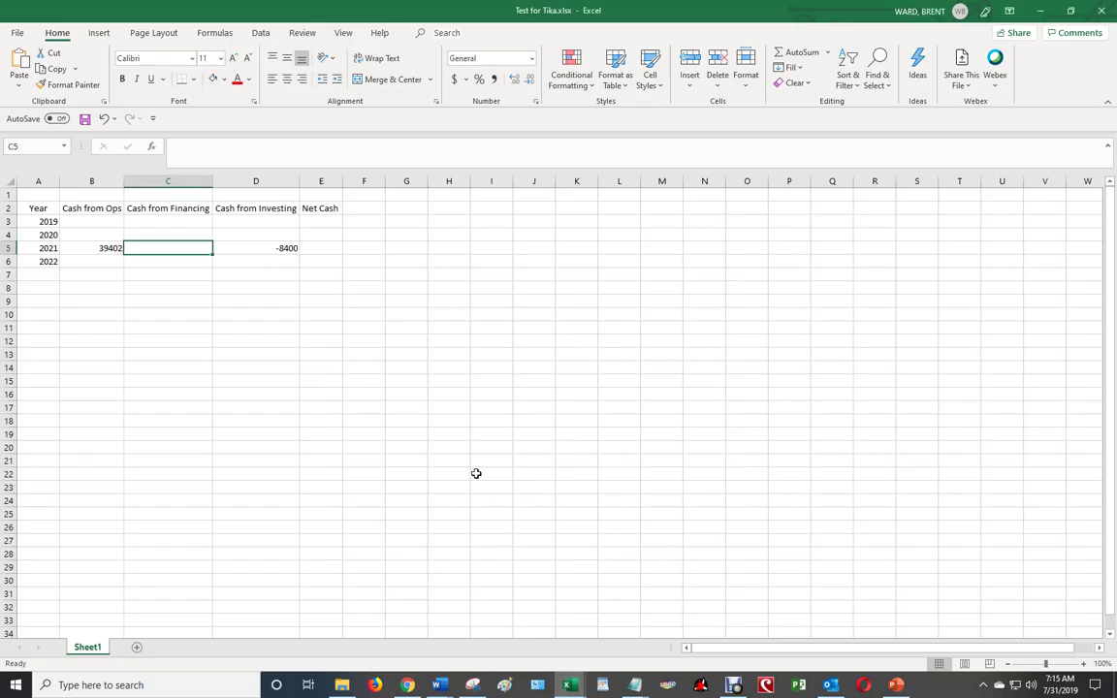
text(-)
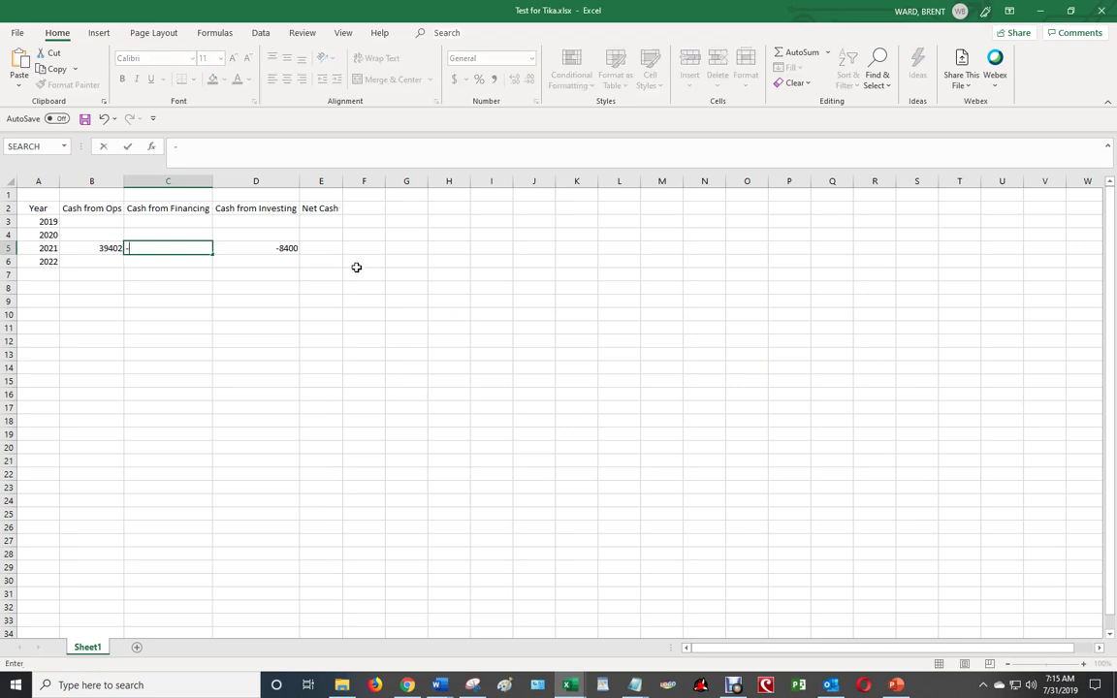
text(13673)
key(Tab)
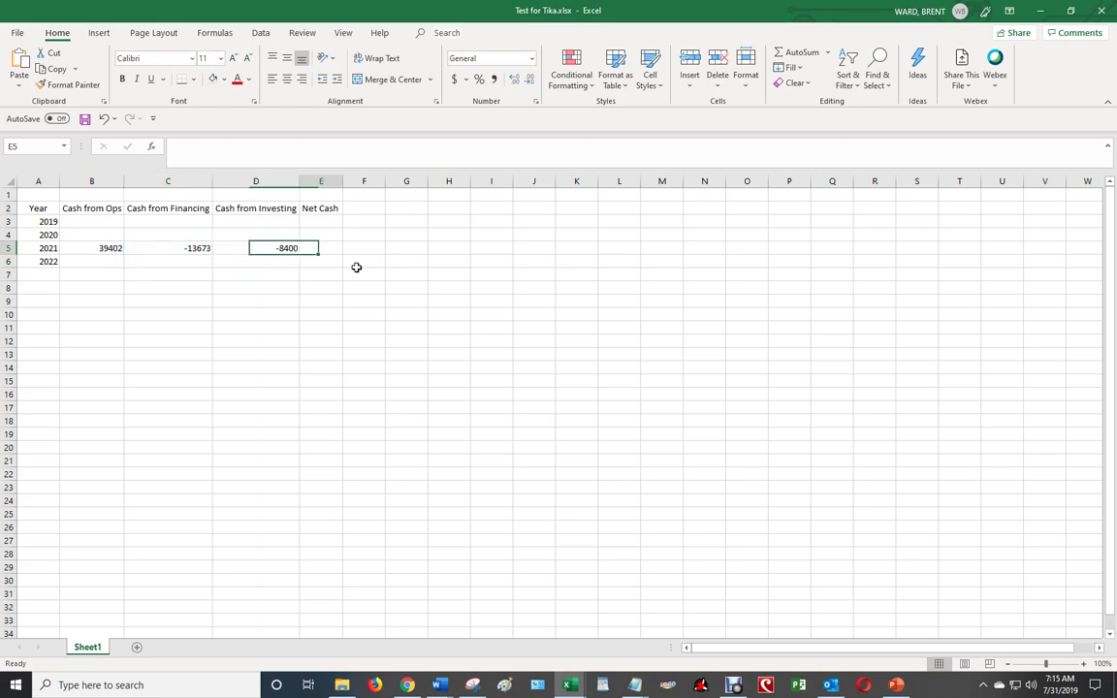
Look up Baldwin's net change in cash position in the Chrome report and enter 1739 in Excel's 2021 Net Cash cell (E5)
key(Tab)
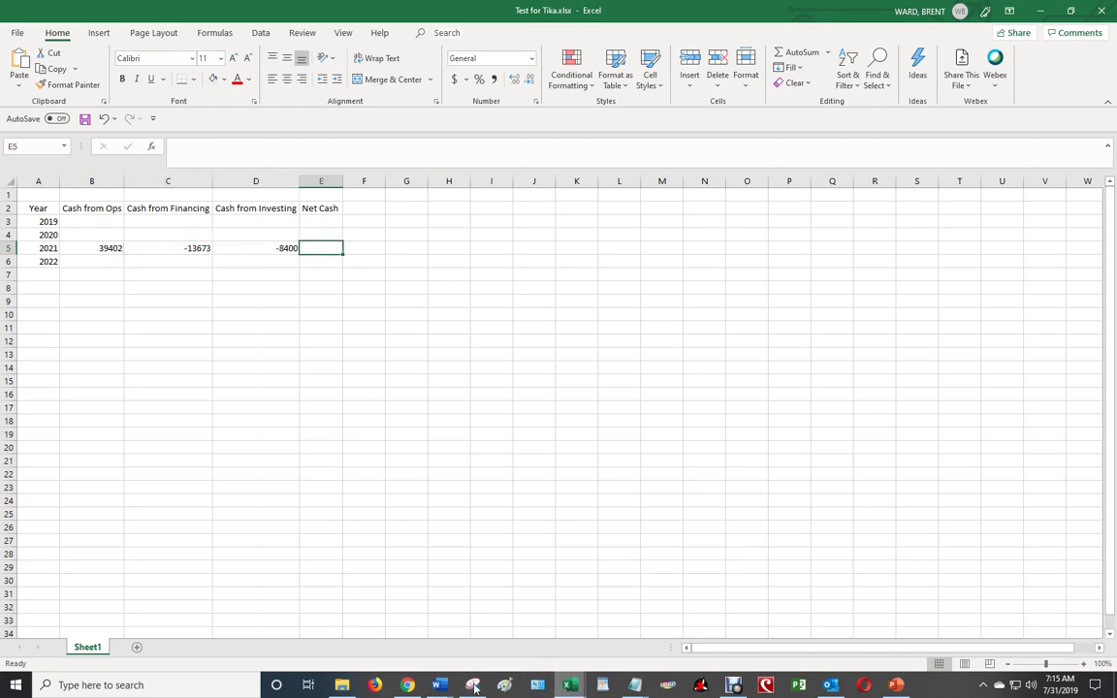
mouse_move(407, 685)
click(398, 611)
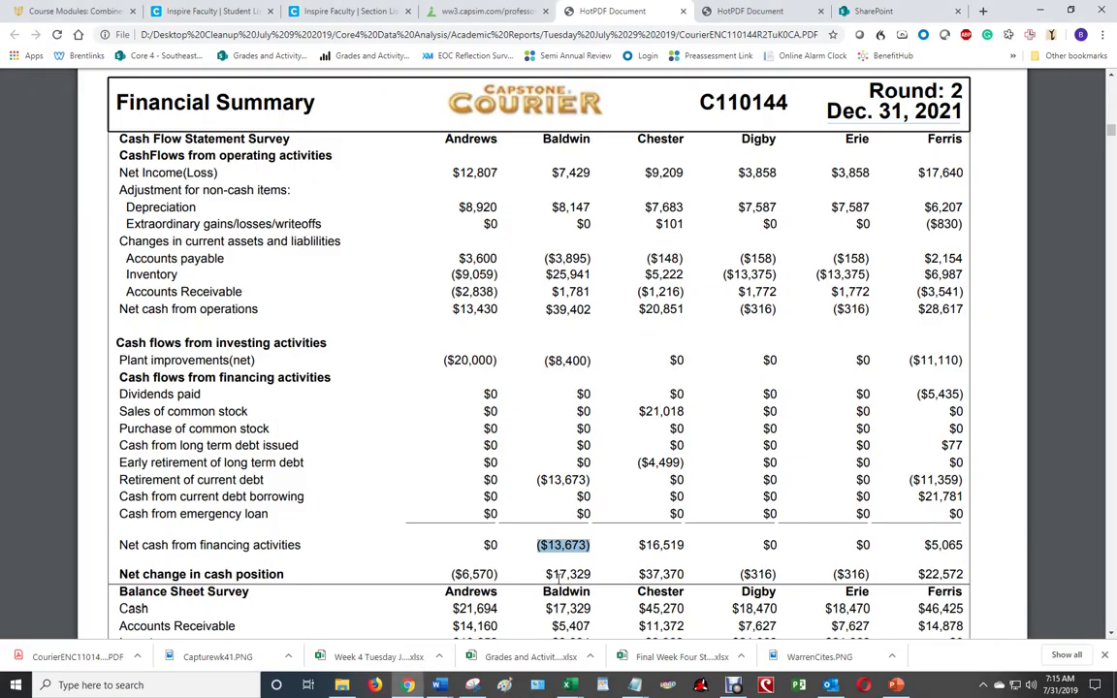
drag(555, 574, 596, 576)
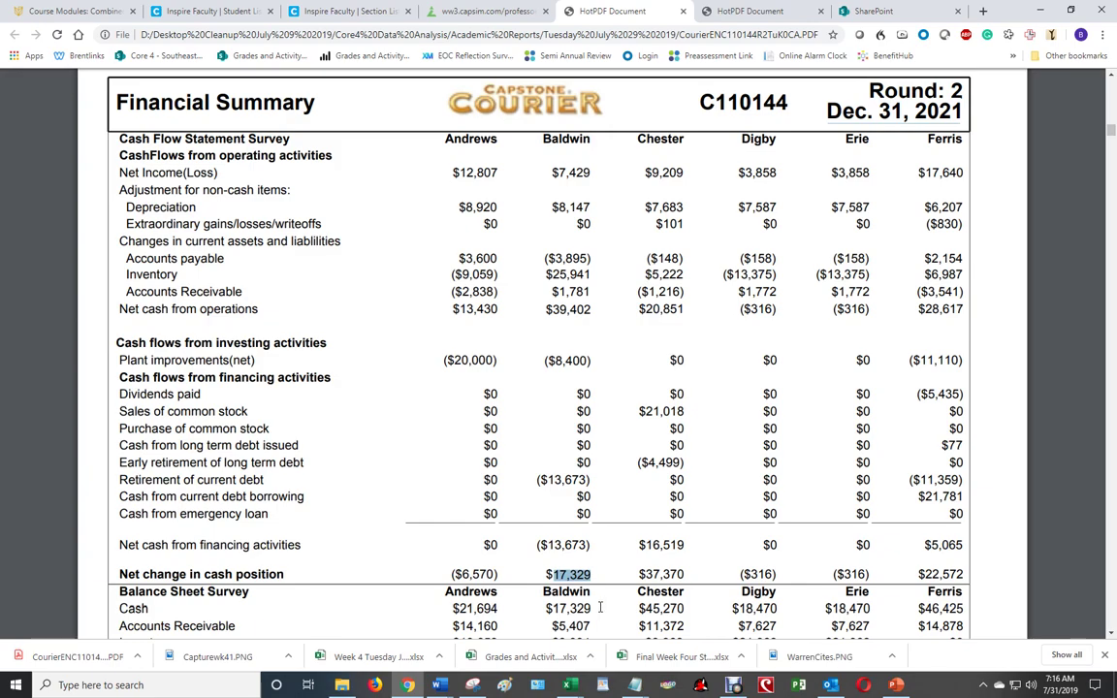
click(415, 689)
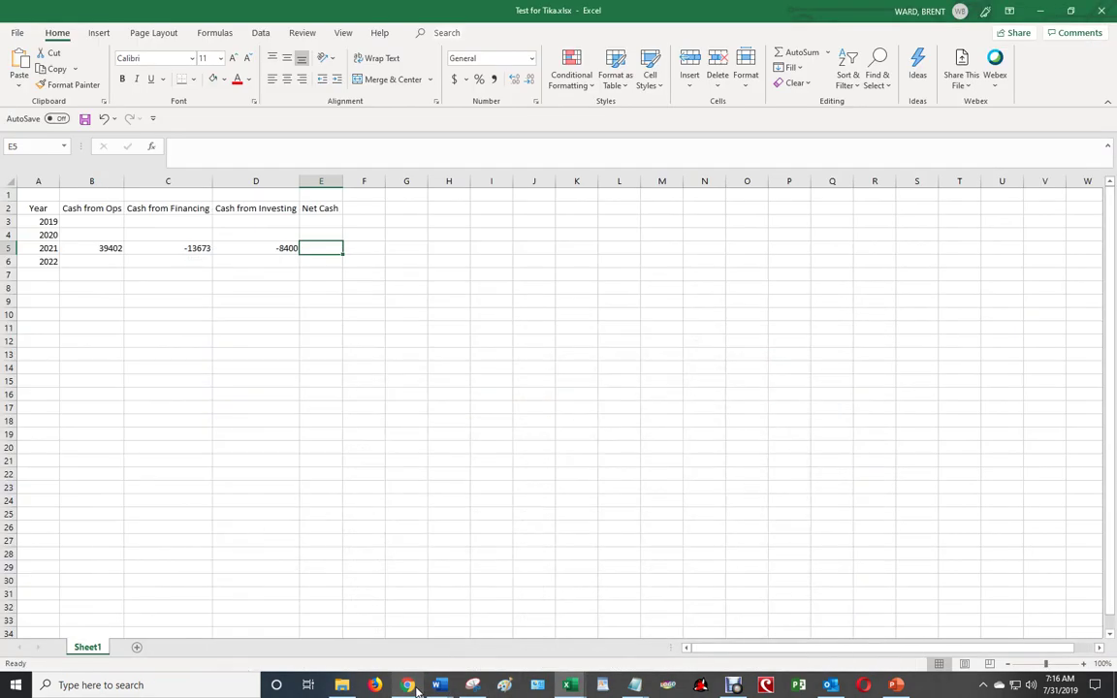
click(417, 691)
click(415, 690)
text(173)
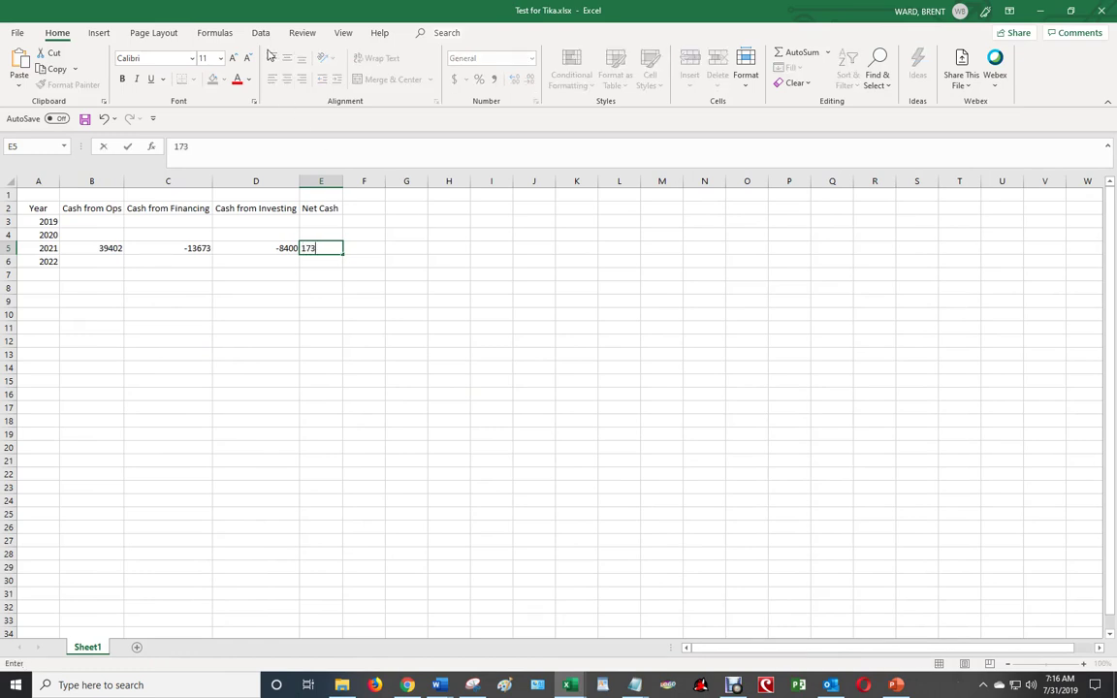
text(9)
click(160, 260)
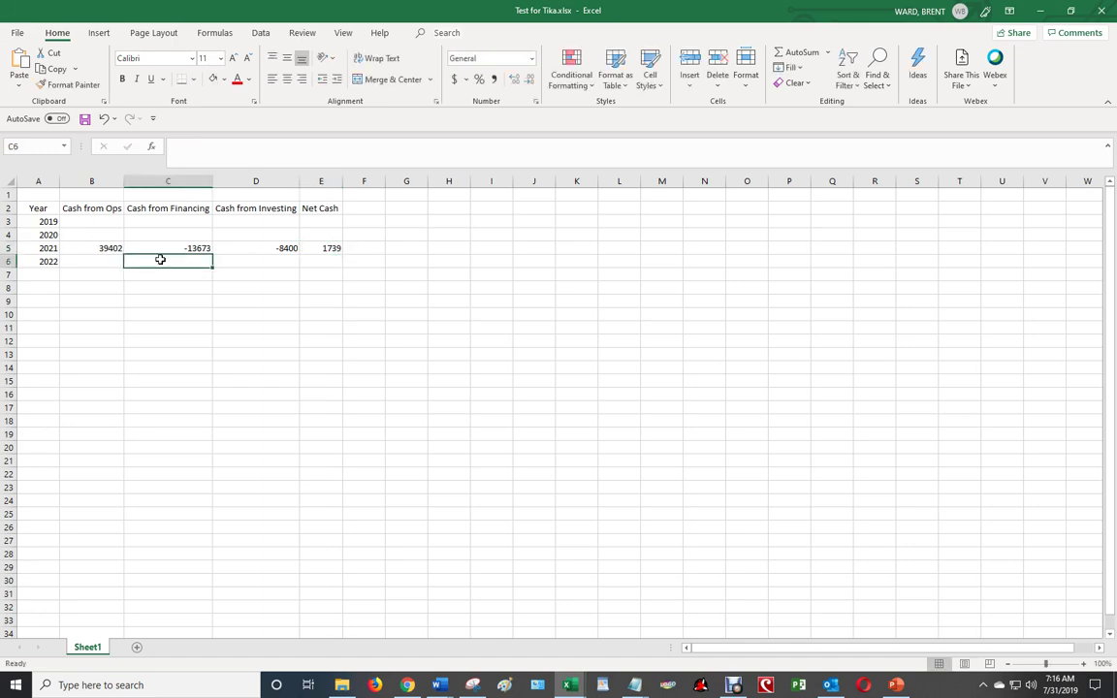
Recheck Baldwin's net change in cash position in the Chrome report and correct the 2021 Net Cash in Excel (E5) to 17329
click(341, 249)
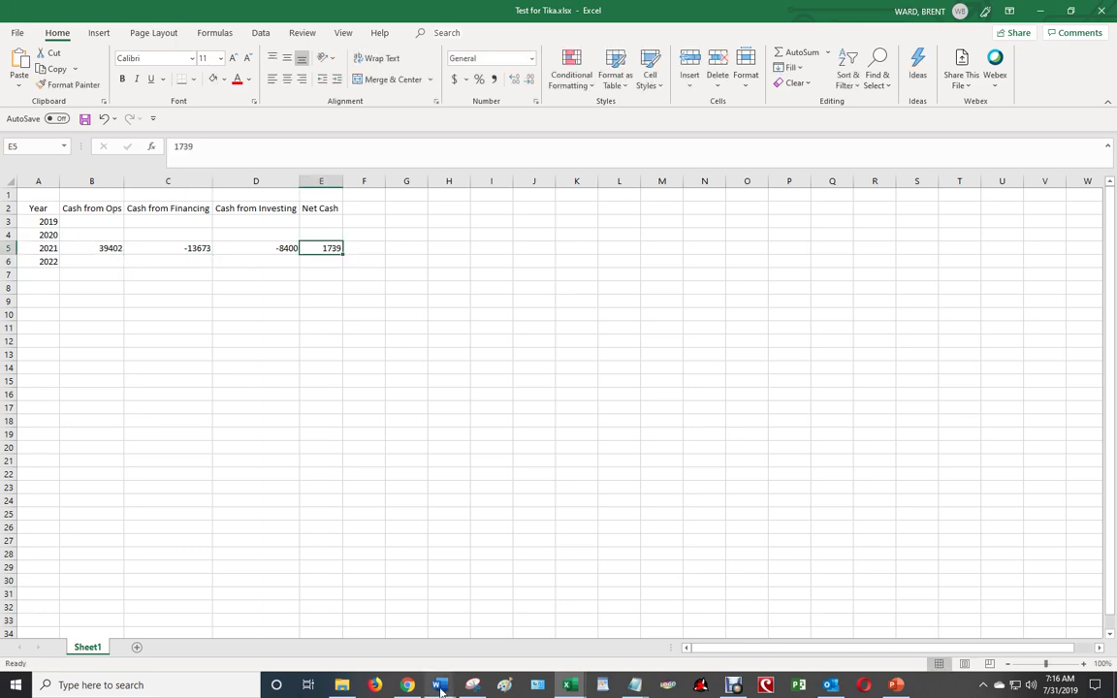
click(408, 685)
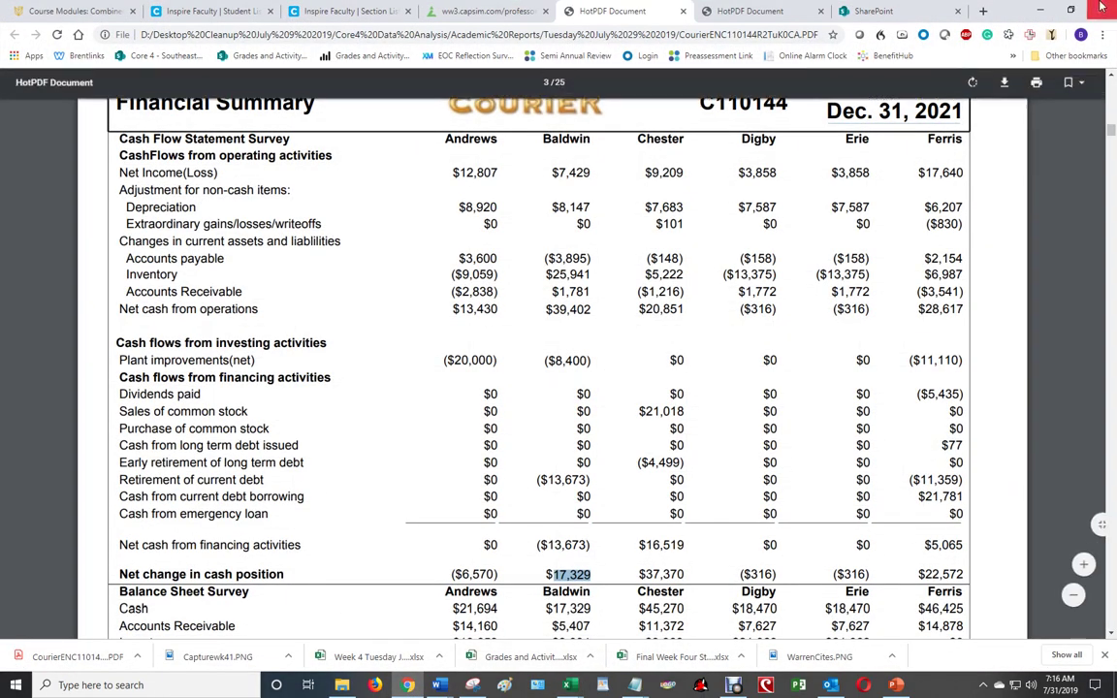
mouse_move(569, 685)
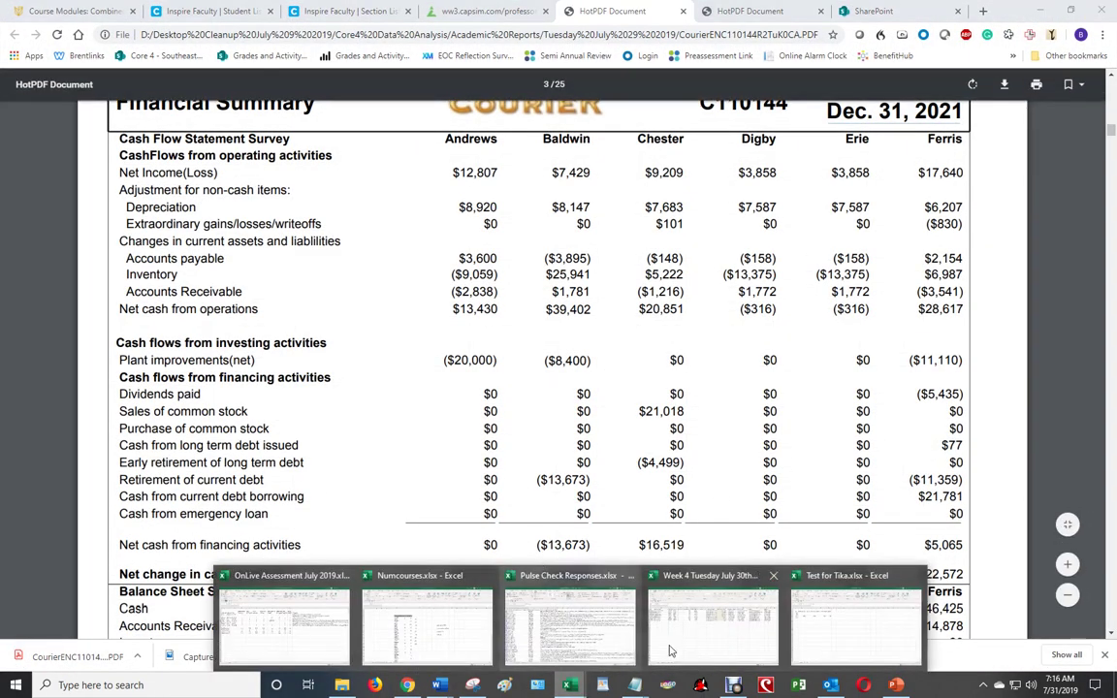
click(816, 626)
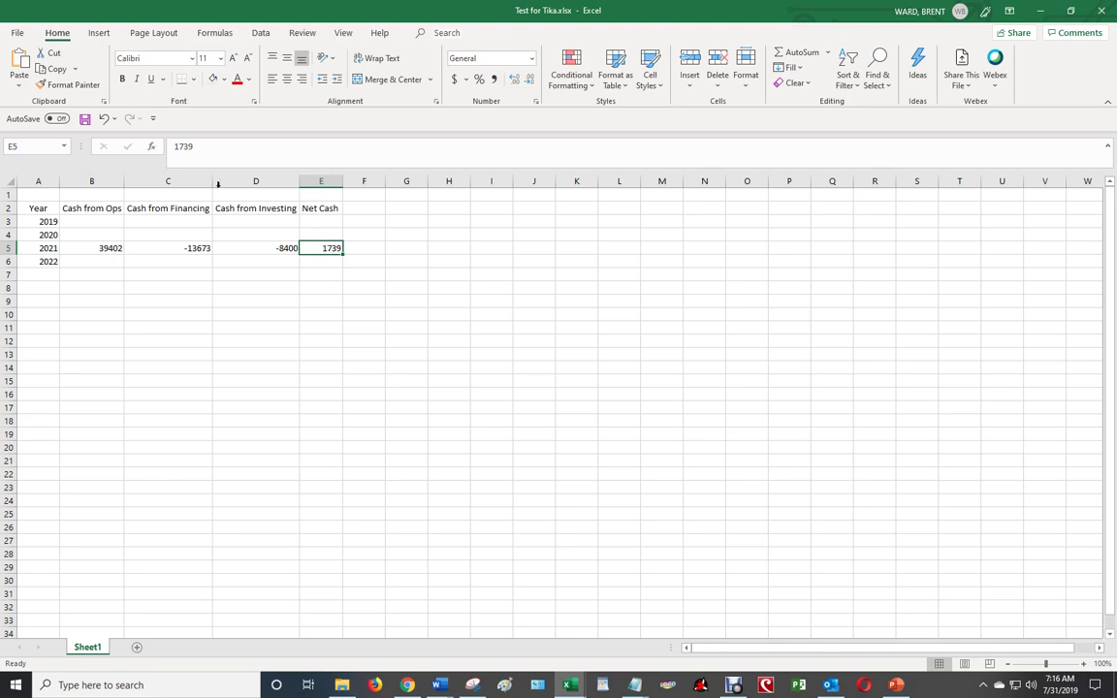
click(190, 146)
text(2)
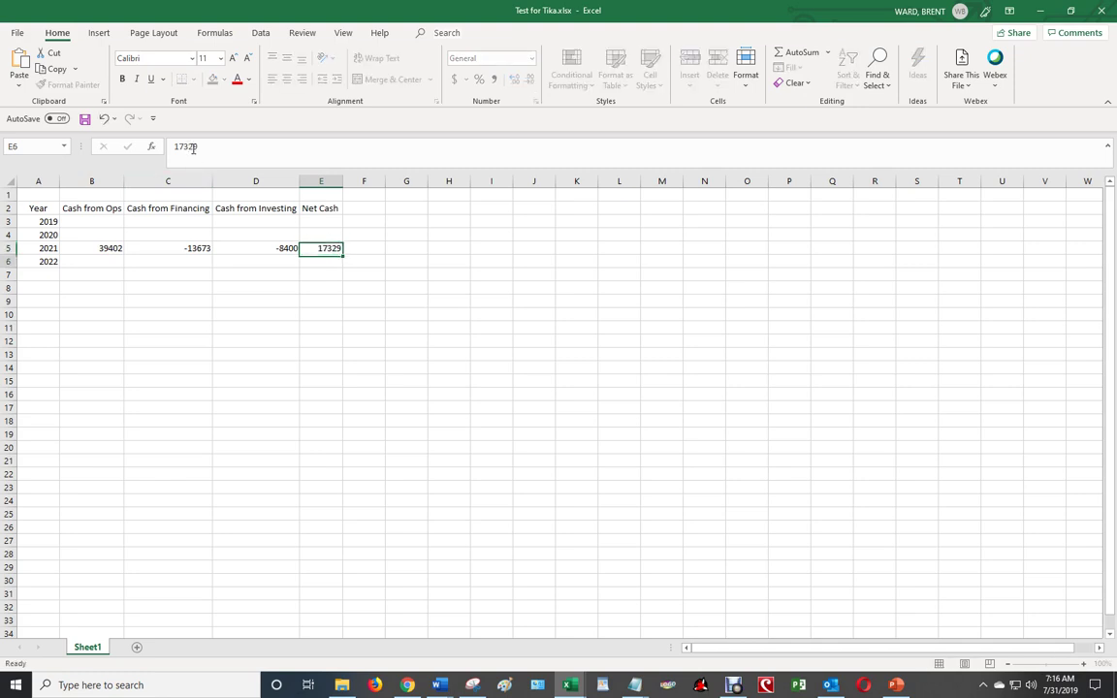
key(Return)
Format the cash flow cells B3:E6 in the Accounting number format with a dollar sign and no decimal places
key(Up)
key(Left)
key(Left)
key(Left)
key(Up)
key(Up)
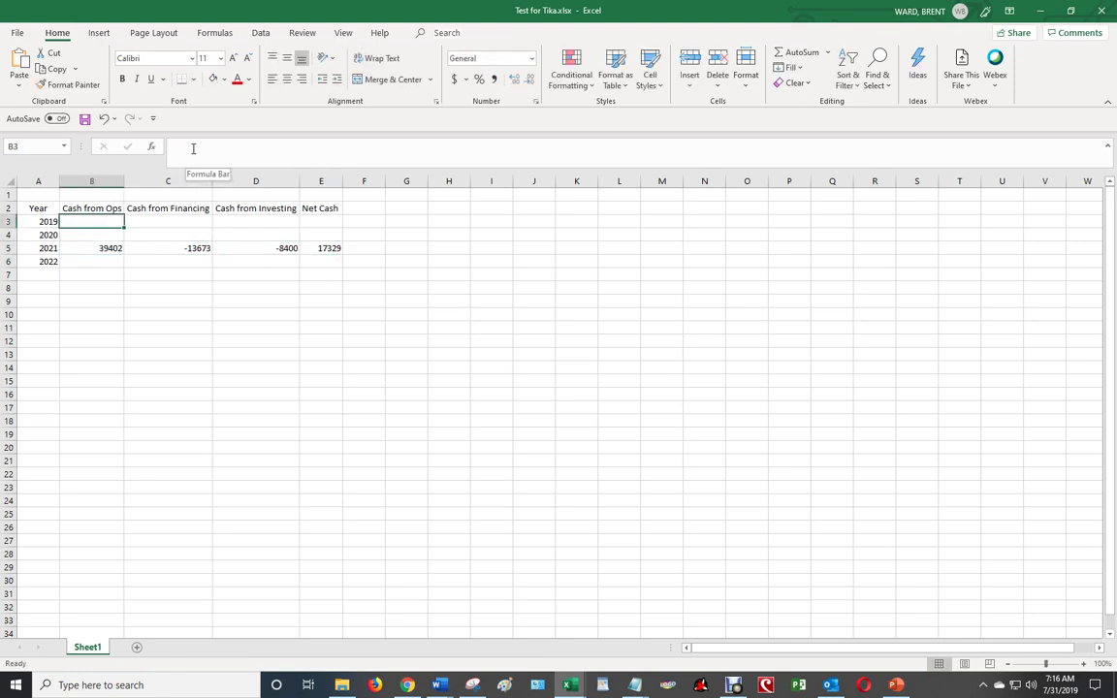
key(Right)
key(Right)
key(Right)
key(Left)
key(Left)
key(Left)
key(Left)
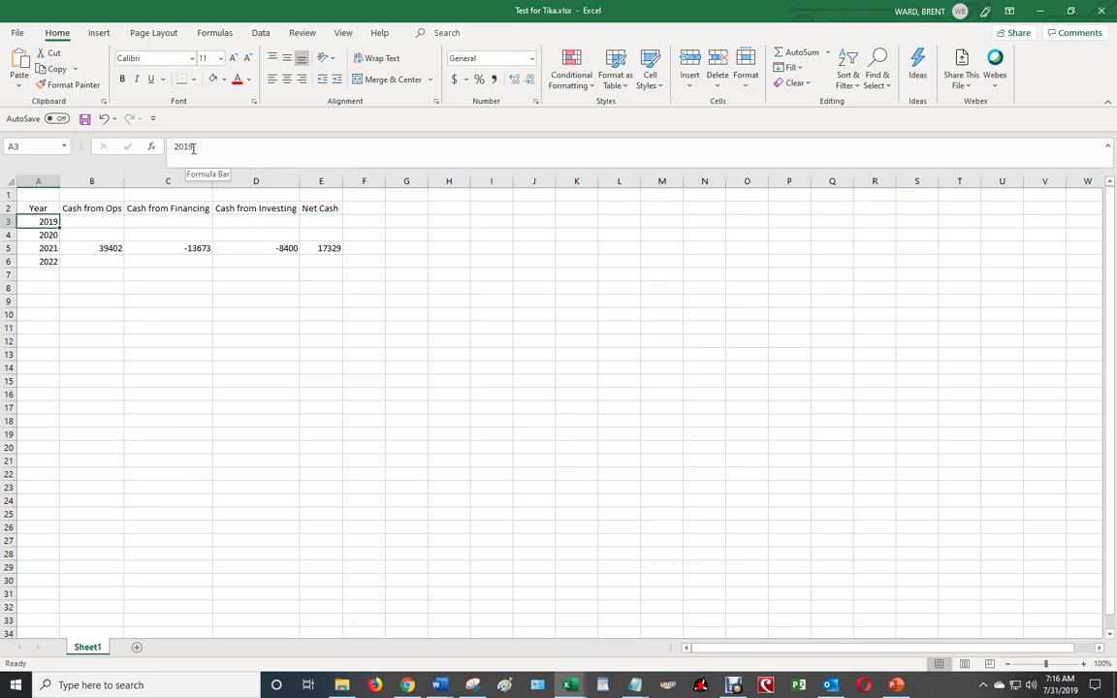
key(Right)
key(shift+Right)
key(shift+Right)
key(shift+Right)
key(shift+Down)
key(shift+Down)
key(shift+Down)
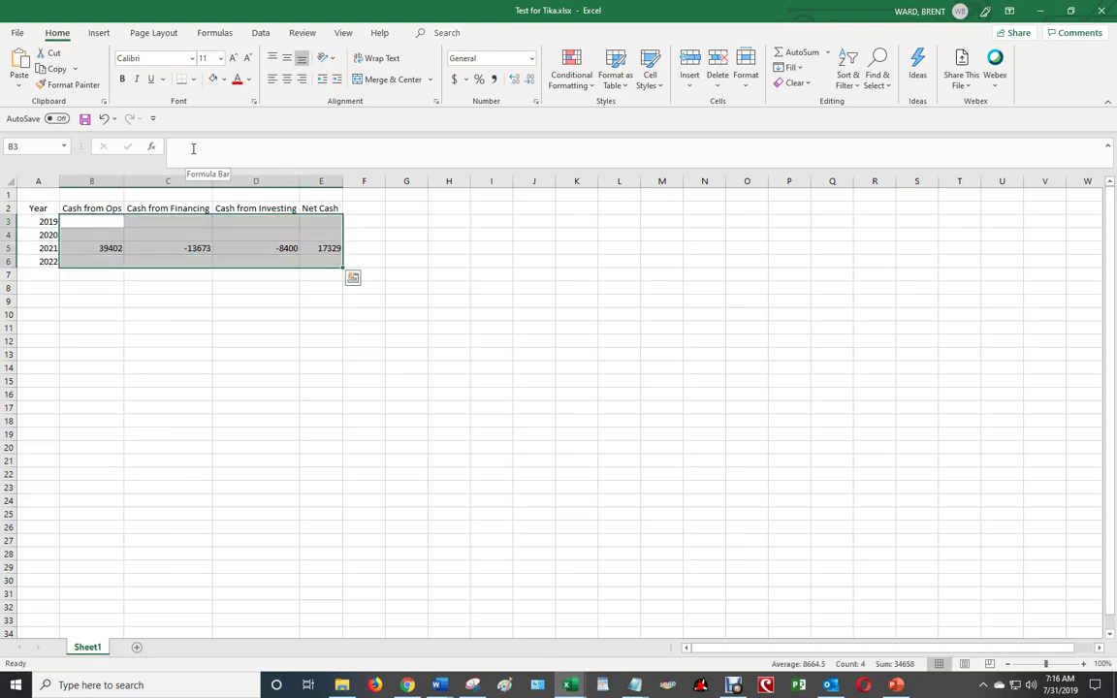
click(454, 78)
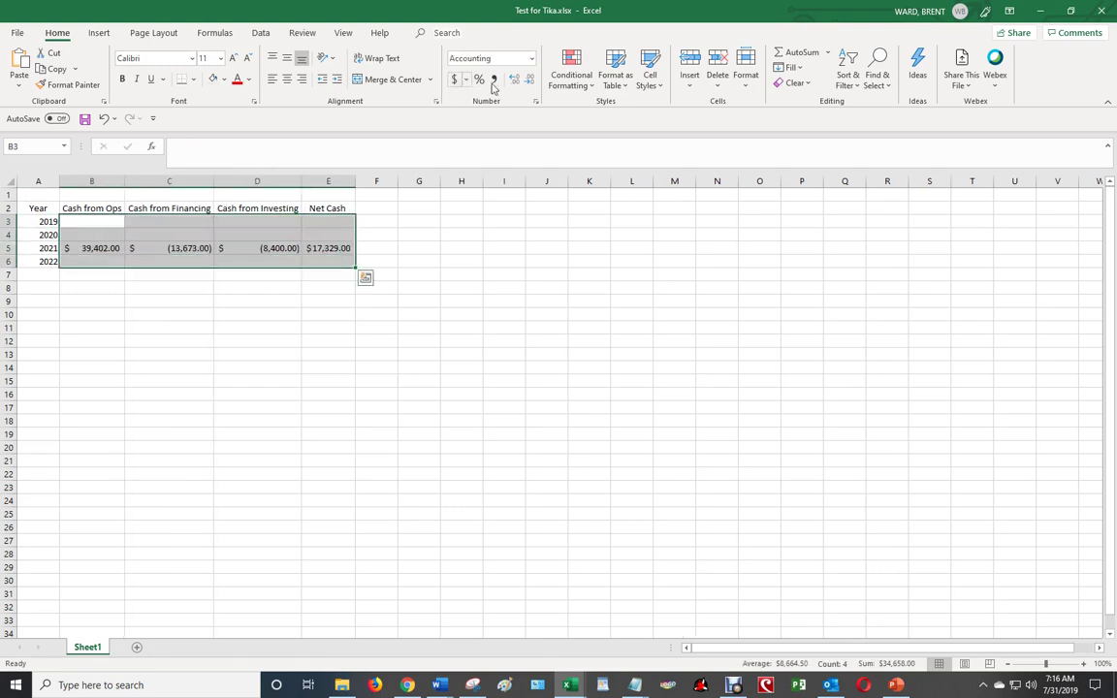
click(529, 80)
click(529, 80)
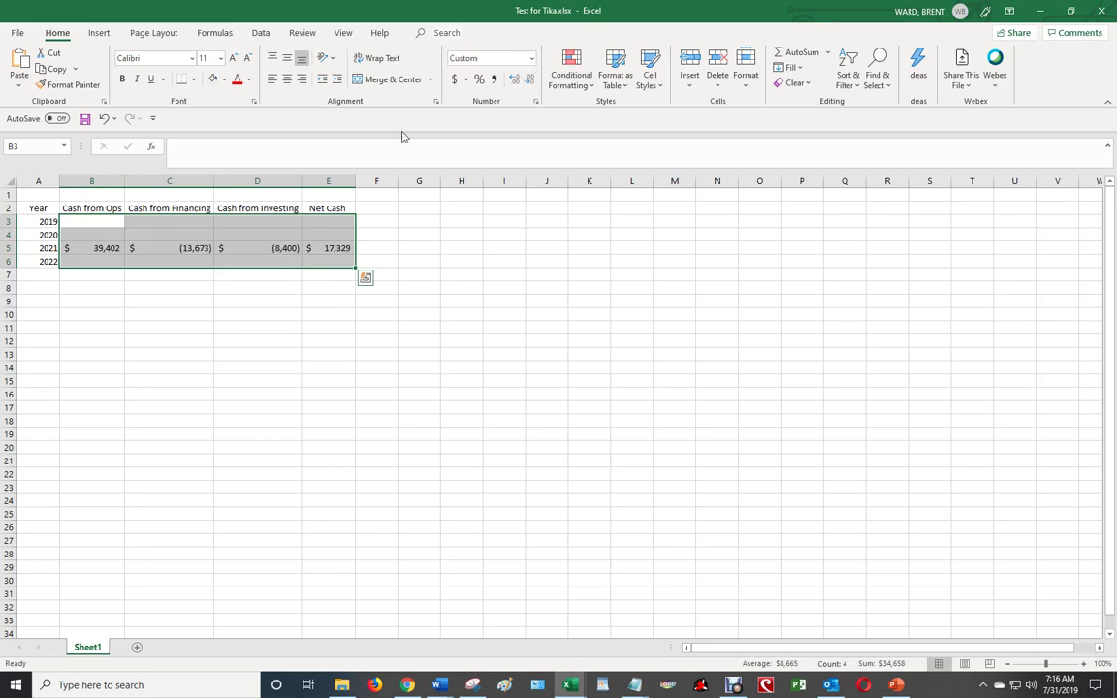
click(316, 299)
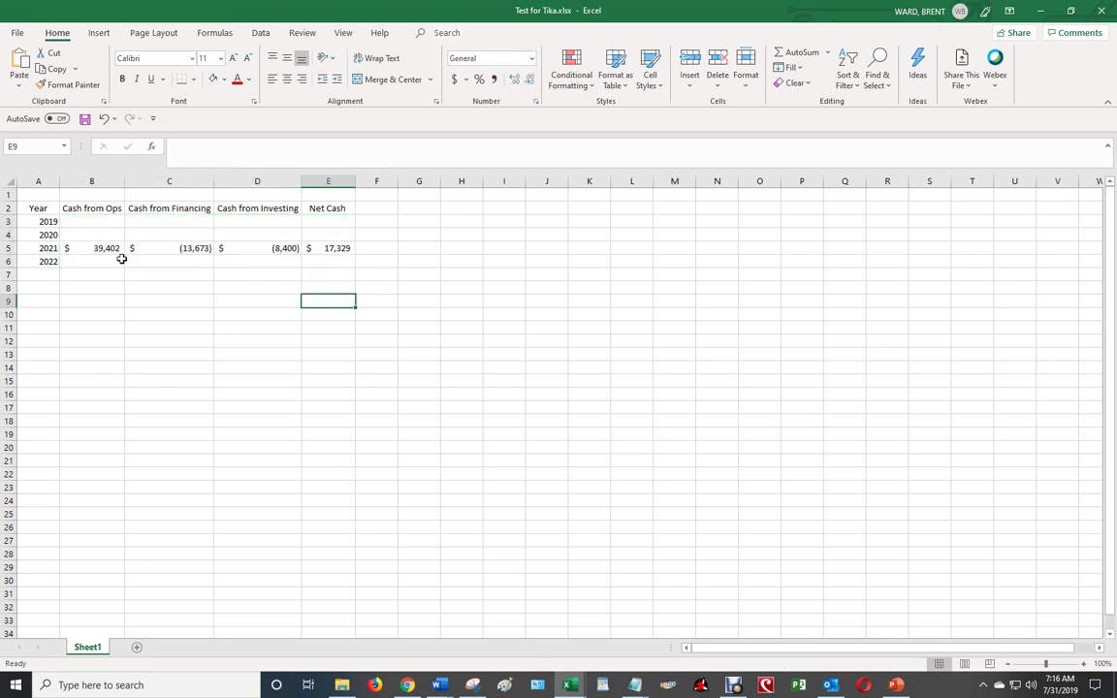
click(104, 222)
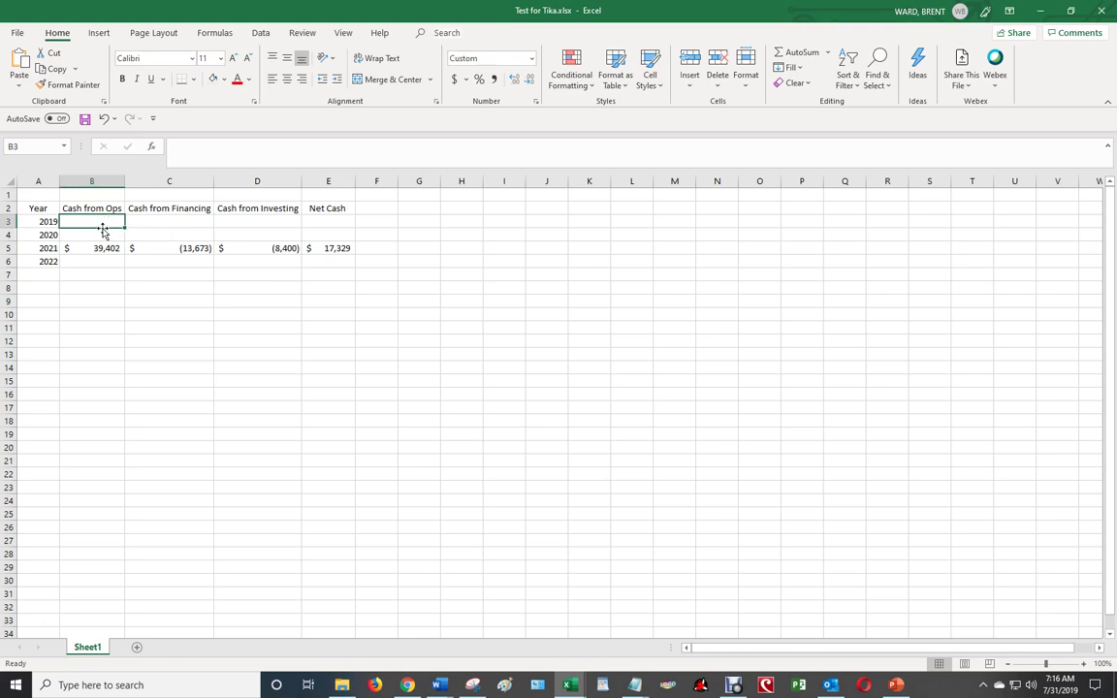
click(102, 234)
click(98, 260)
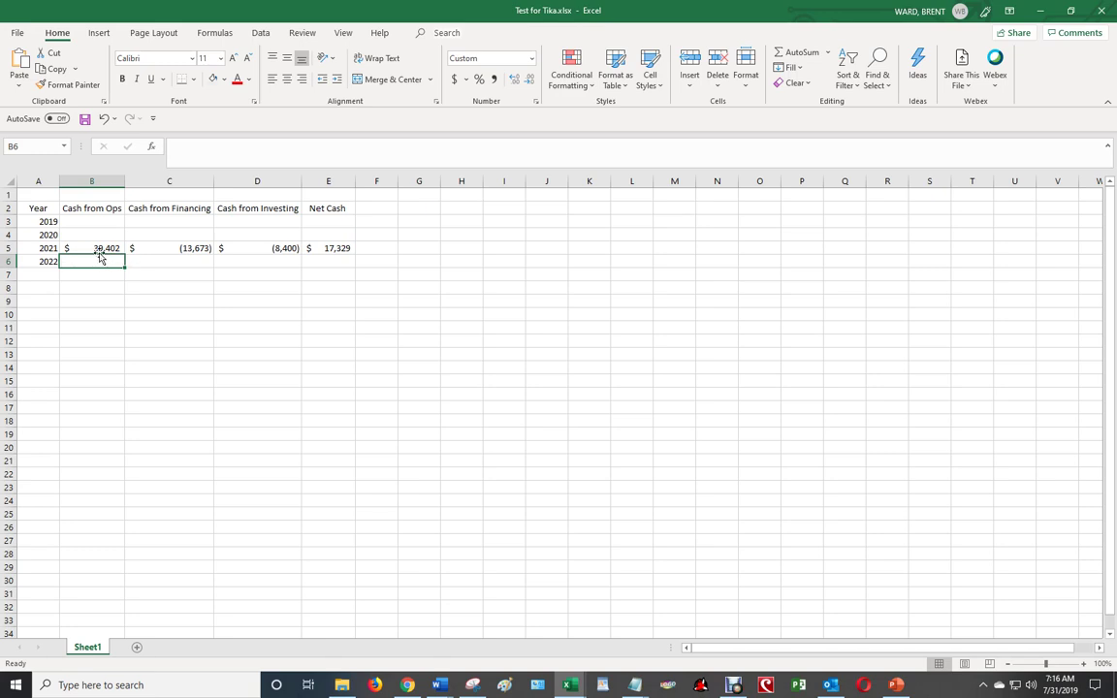
click(103, 220)
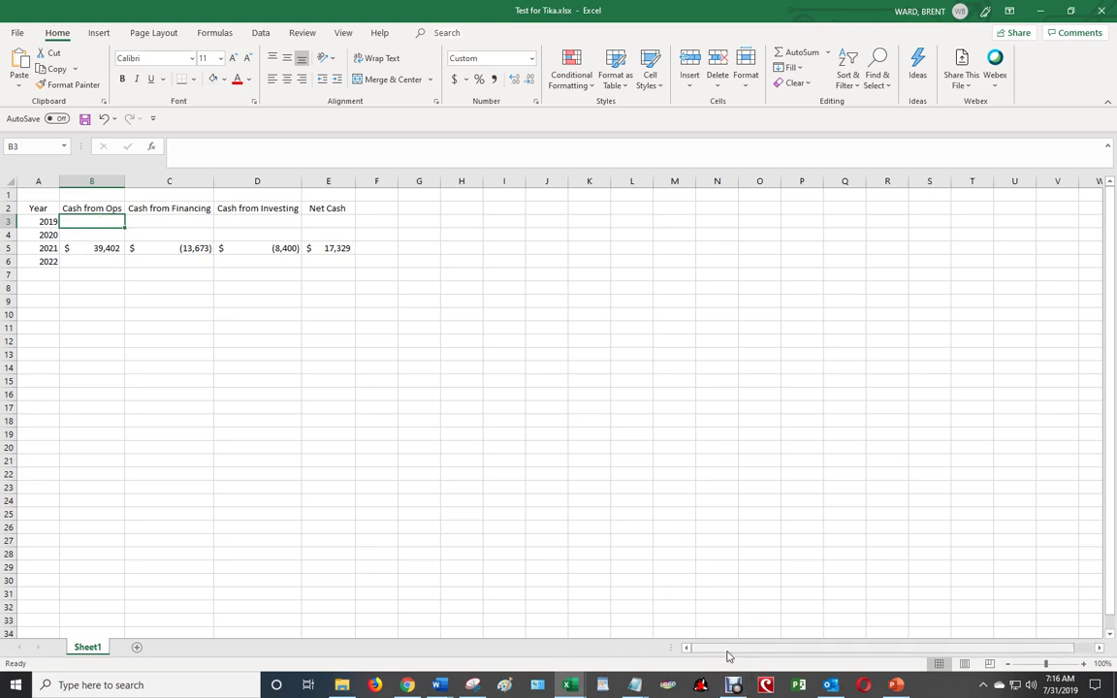
click(735, 685)
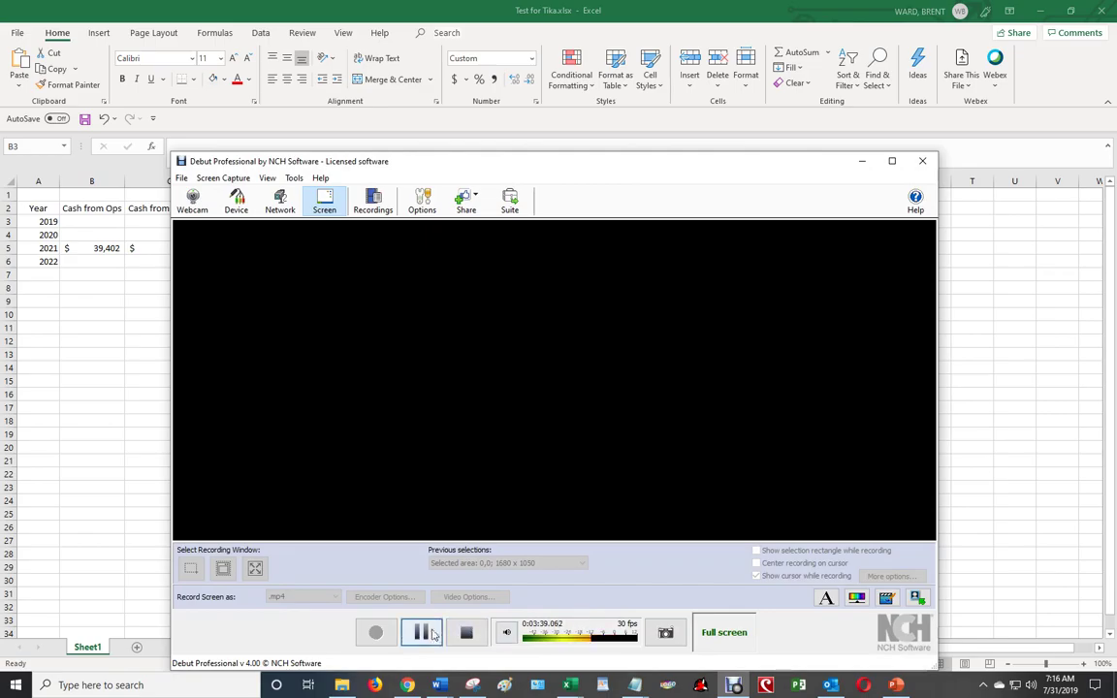
click(434, 634)
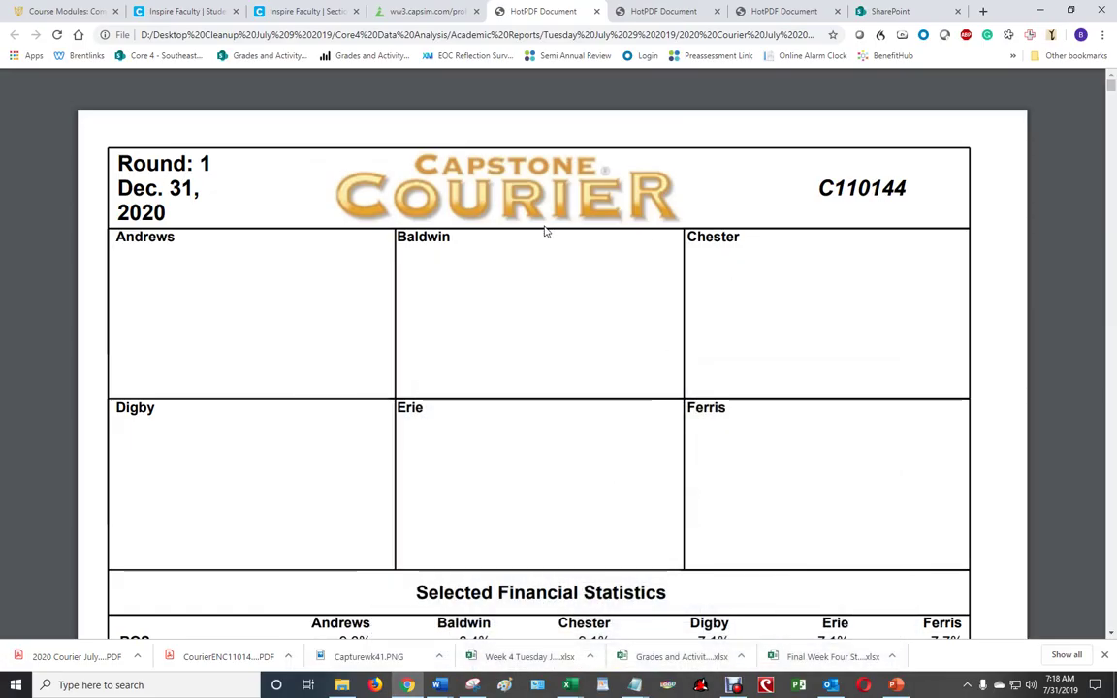
Examine the Dec. 31, 2020 Capstone Courier in Chrome, locating Baldwin's column in the Financial Summary's cash flow statement survey
drag(121, 211, 175, 211)
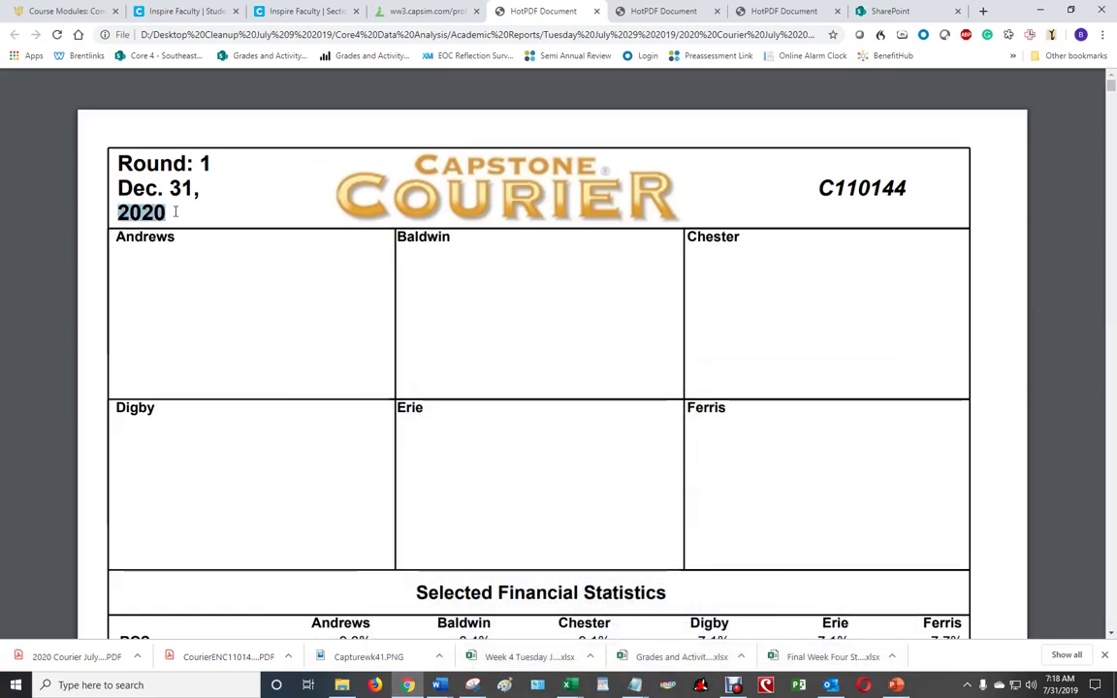
scroll(405, 310, down, 8)
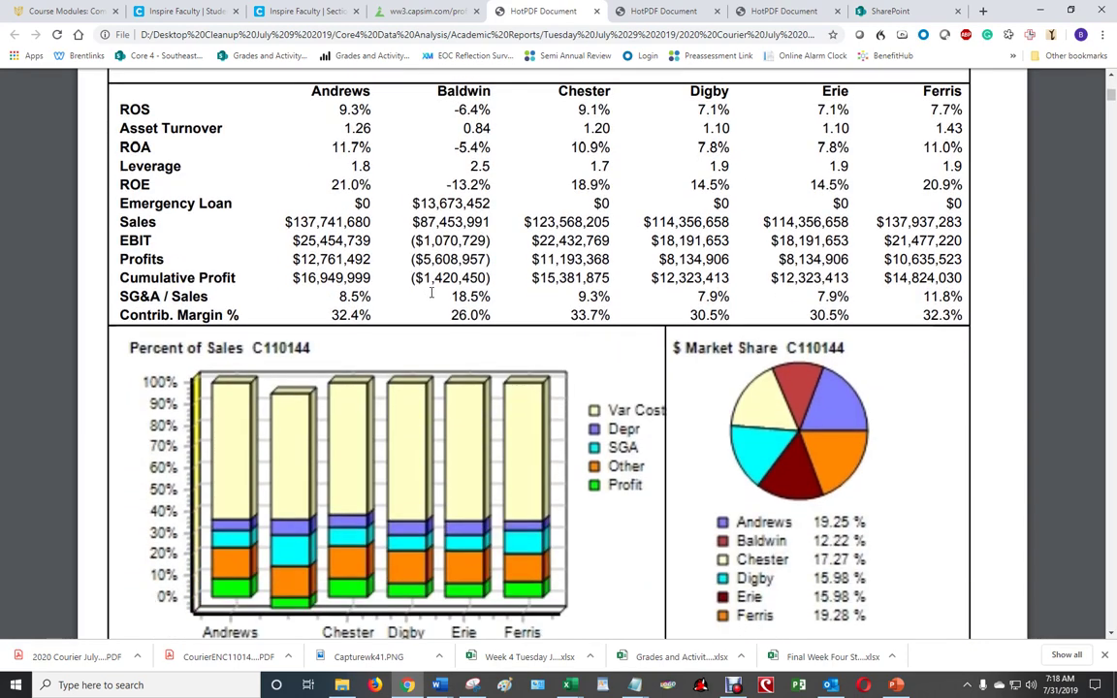
scroll(431, 294, up, 1)
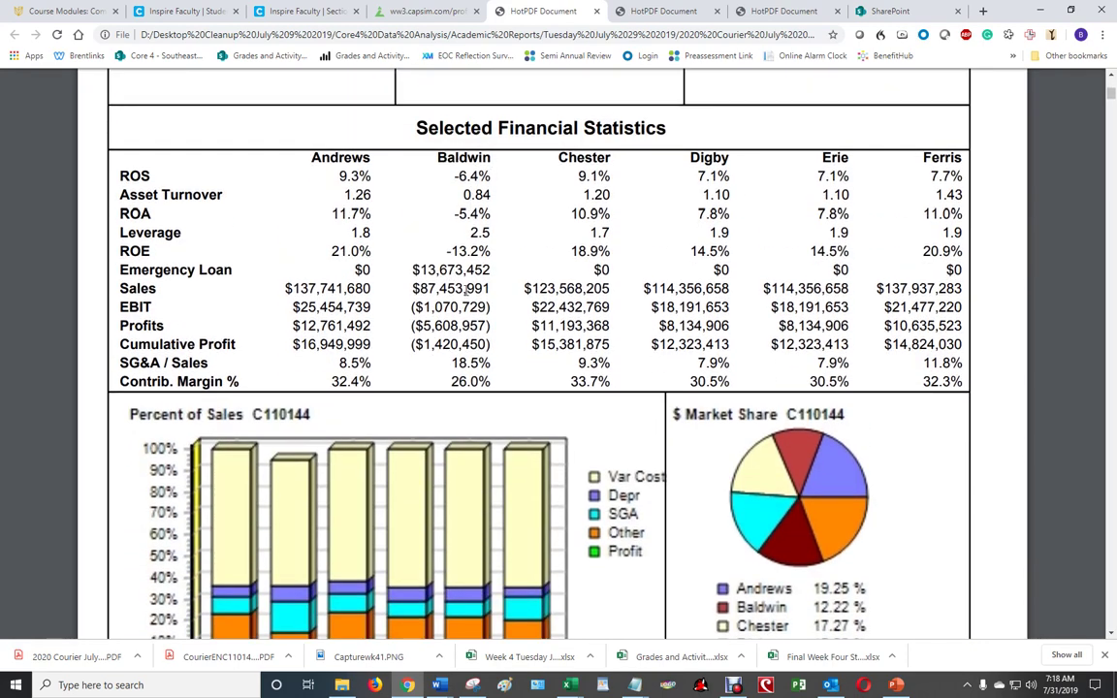
scroll(471, 291, down, 15)
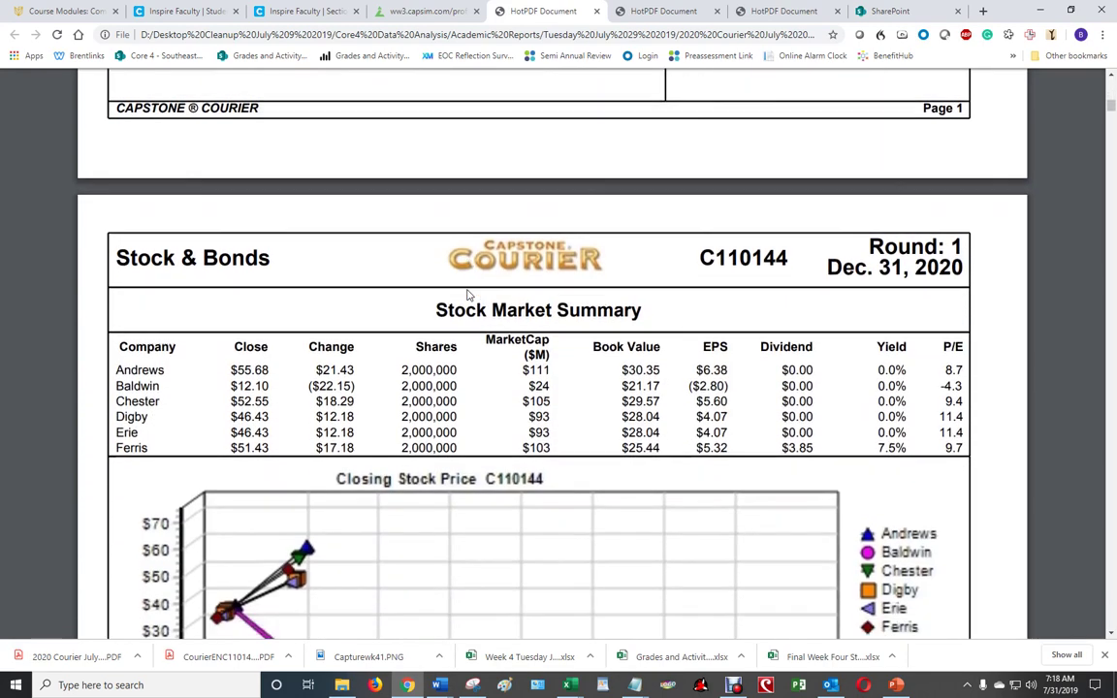
scroll(466, 295, down, 10)
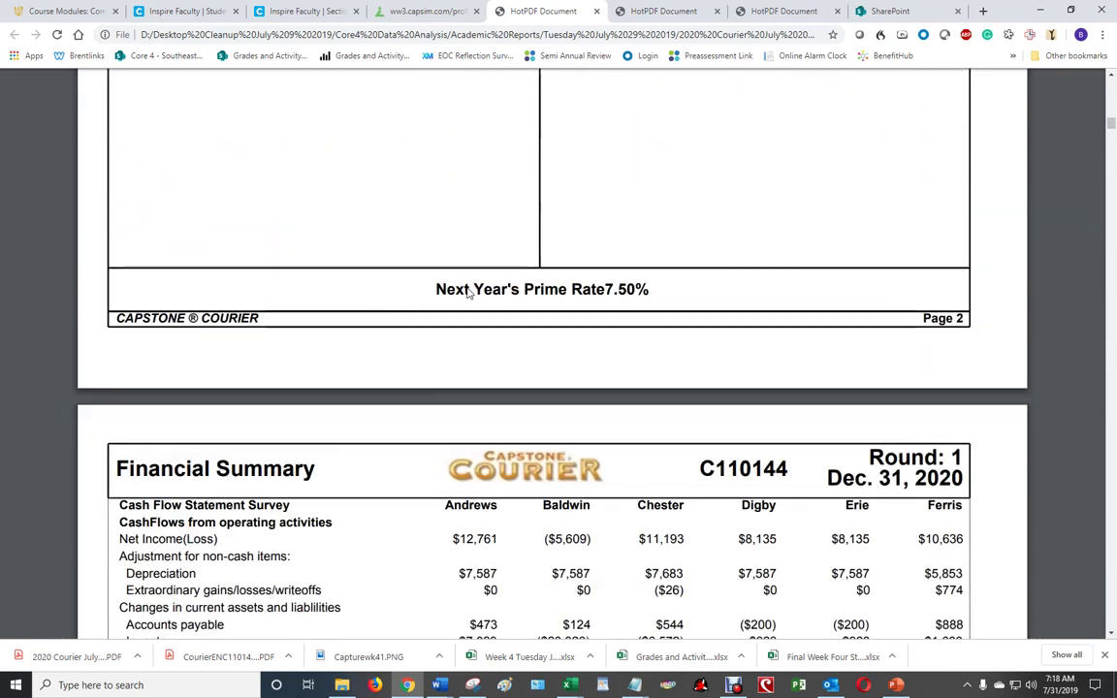
scroll(467, 292, down, 11)
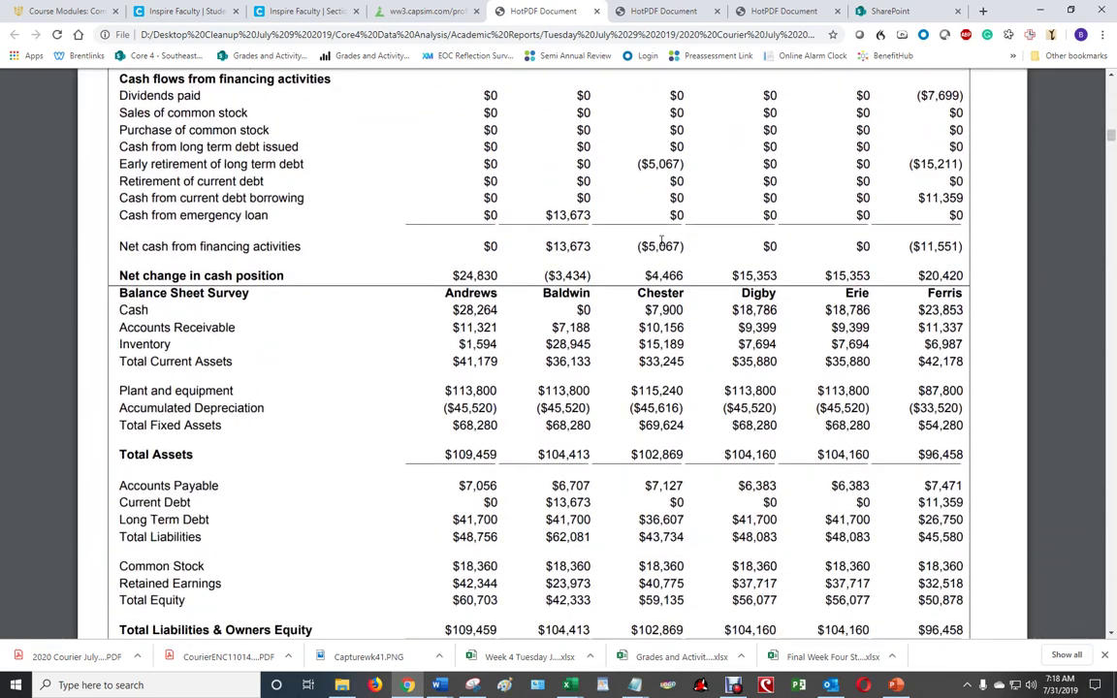
scroll(662, 241, down, 2)
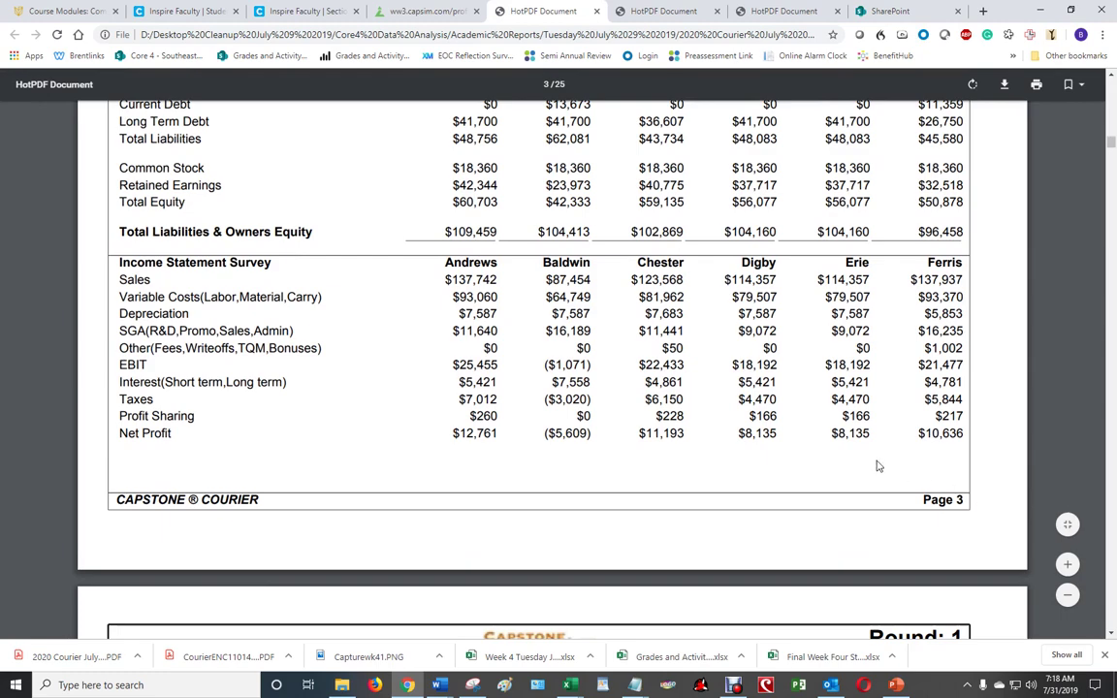
scroll(850, 428, up, 3)
scroll(851, 428, up, 5)
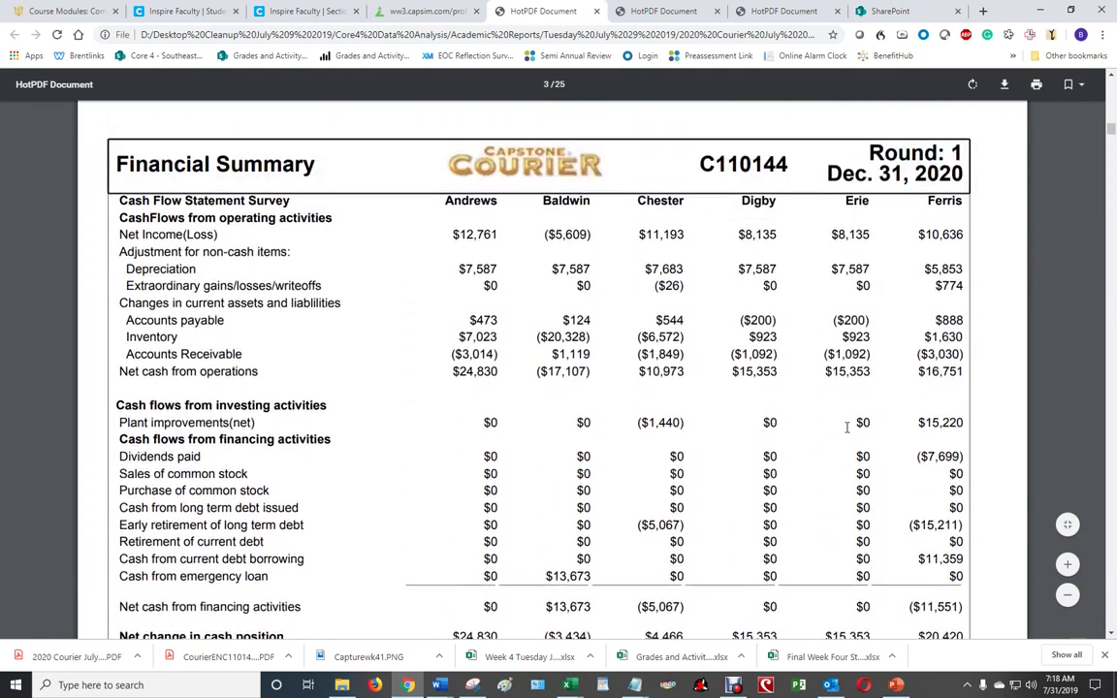
scroll(847, 428, down, 1)
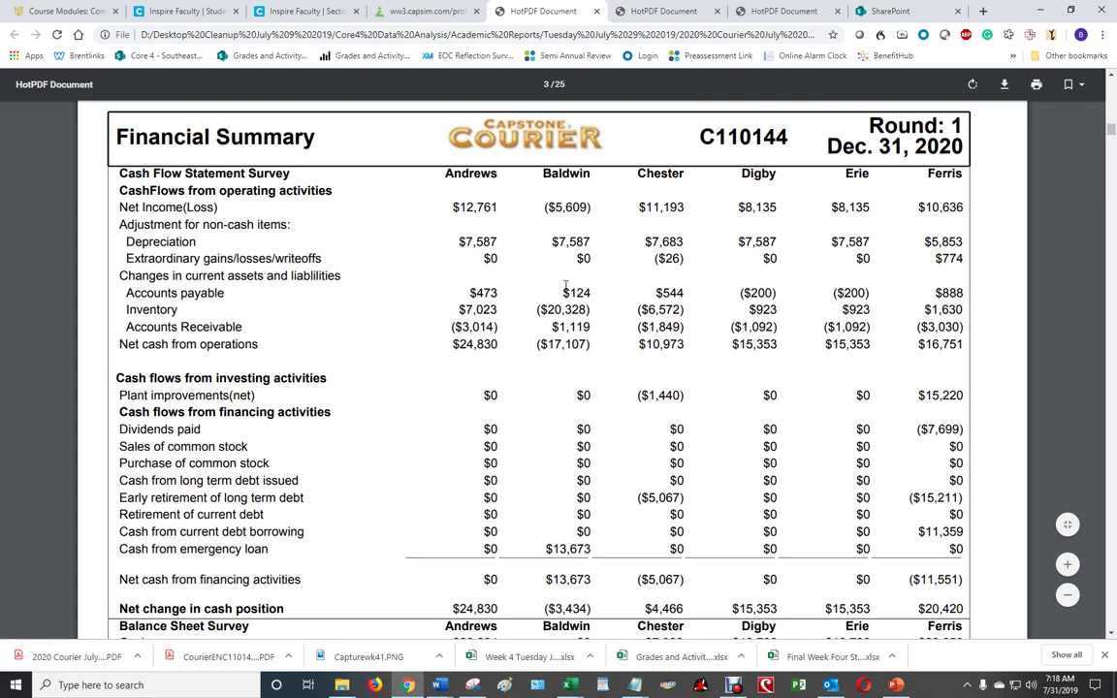
Take Baldwin's net cash from operations from the 2020 report and enter -17107 in Excel's 2020 Cash from Ops cell (B4)
drag(538, 344, 588, 345)
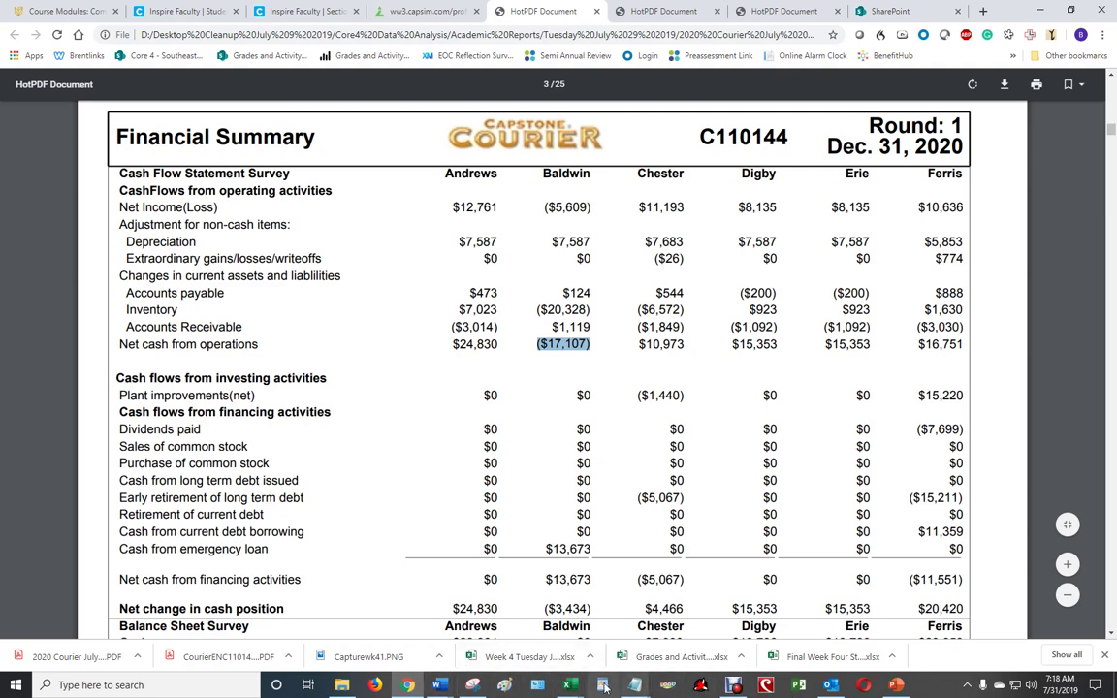
click(571, 686)
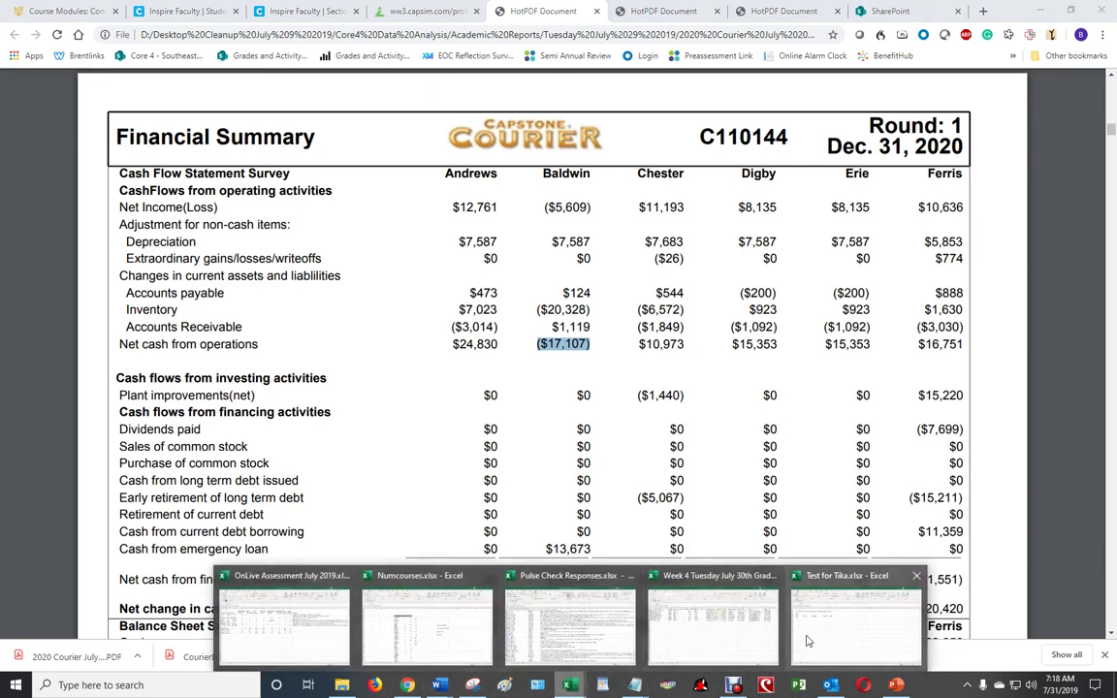
click(772, 563)
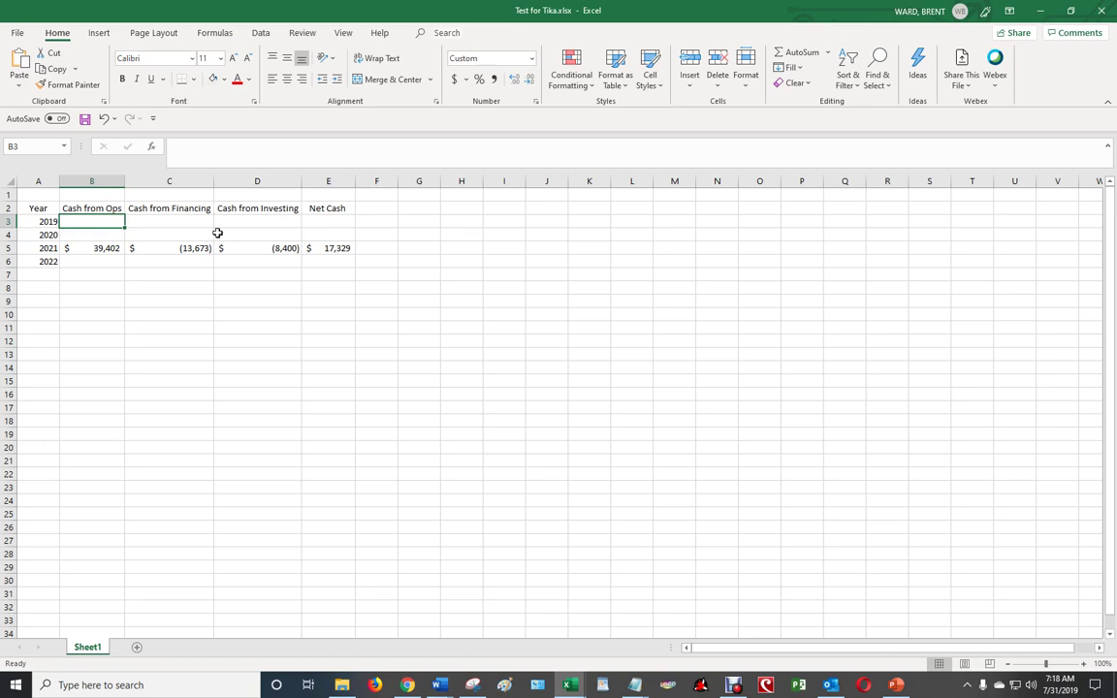
click(94, 234)
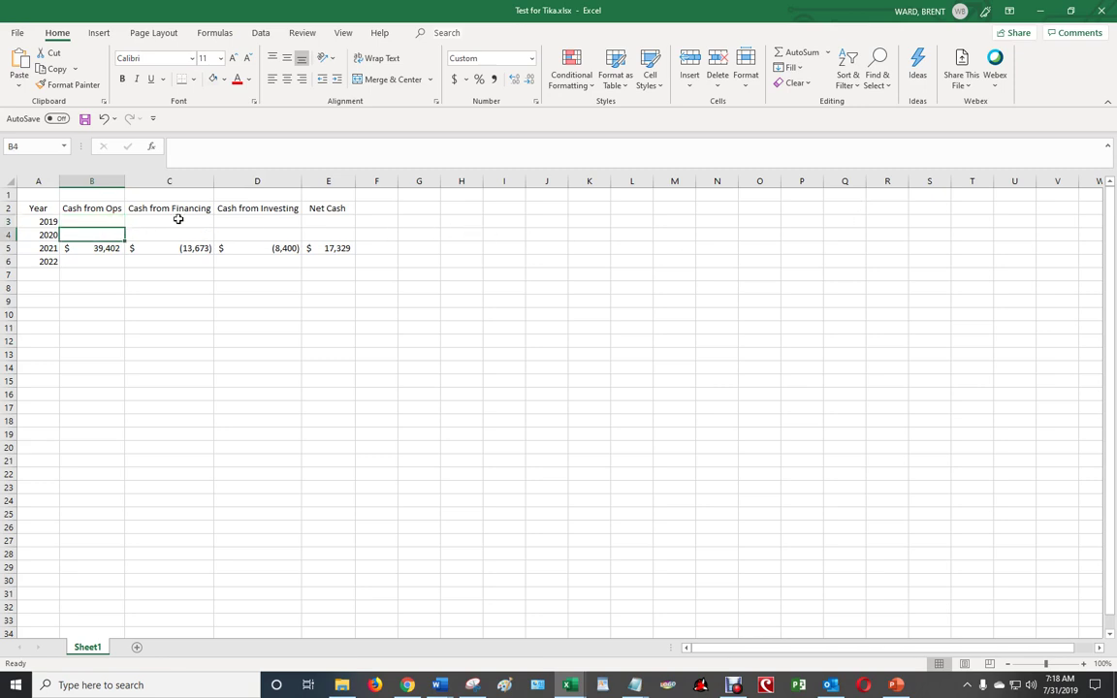
text(-1710)
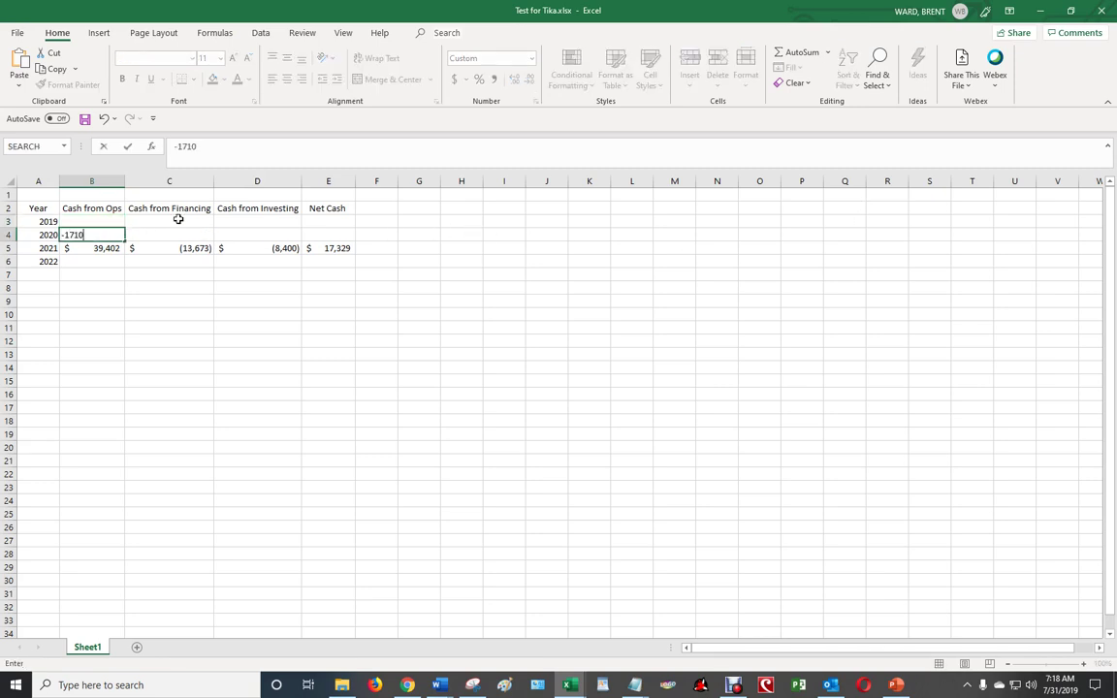
text(7)
key(Return)
Look up Baldwin's net cash from financing activities in the Chrome report and enter 13,673 in Excel's 2020 Cash from Financing cell (C4)
key(Up)
key(Right)
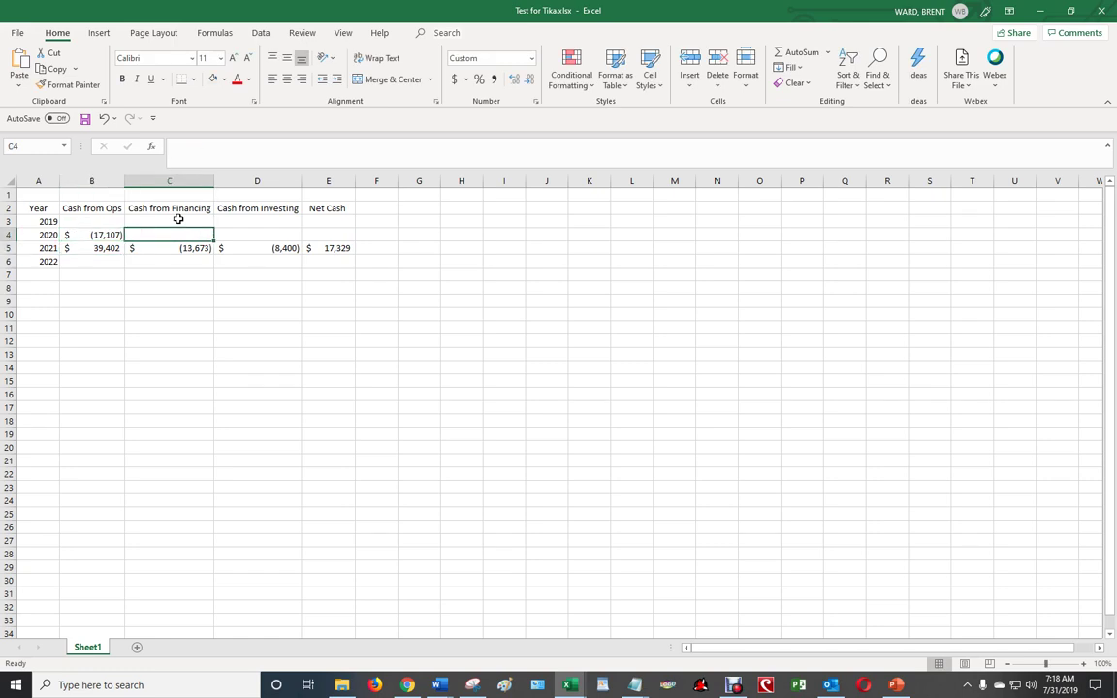
click(408, 685)
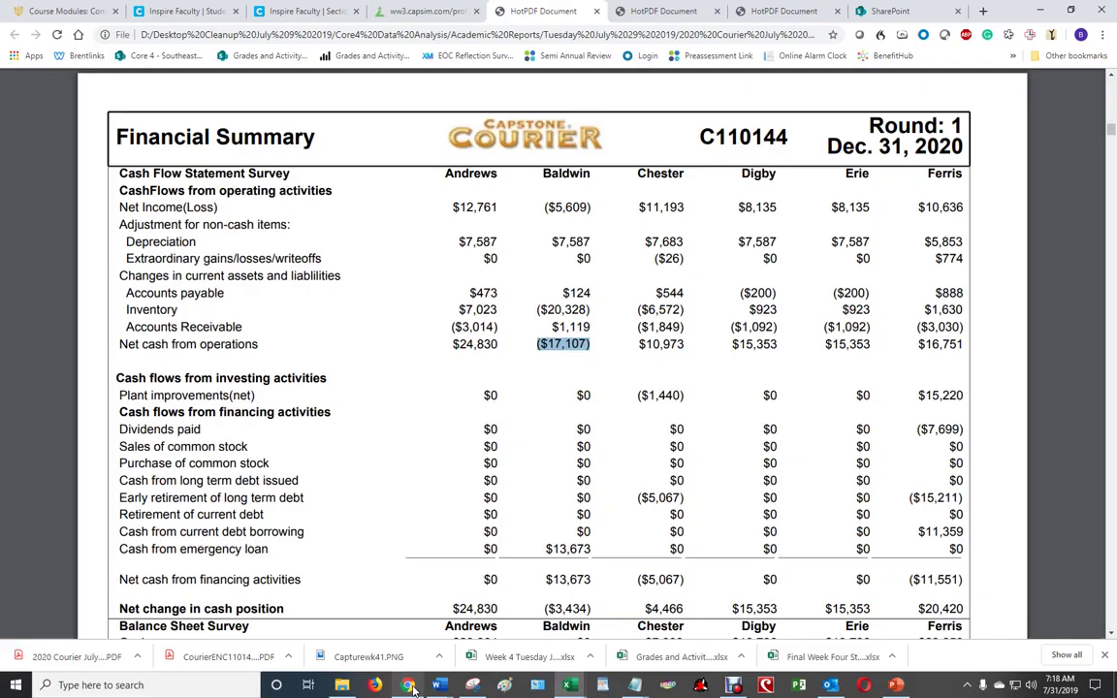
click(411, 686)
click(411, 687)
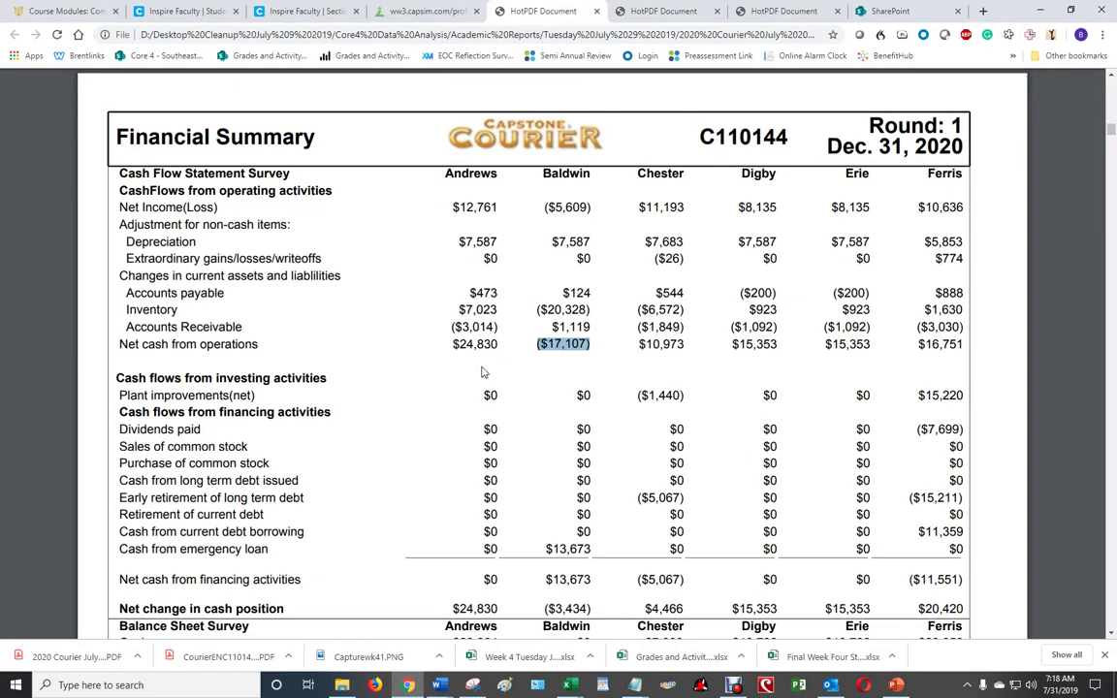
double_click(570, 579)
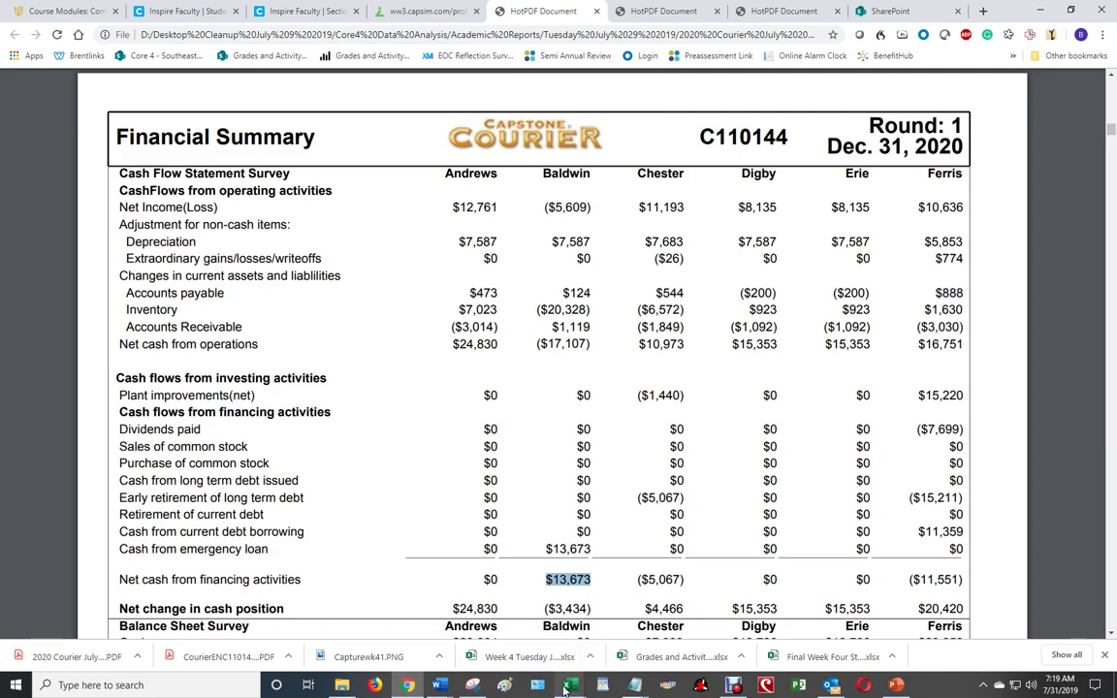
click(408, 684)
click(414, 691)
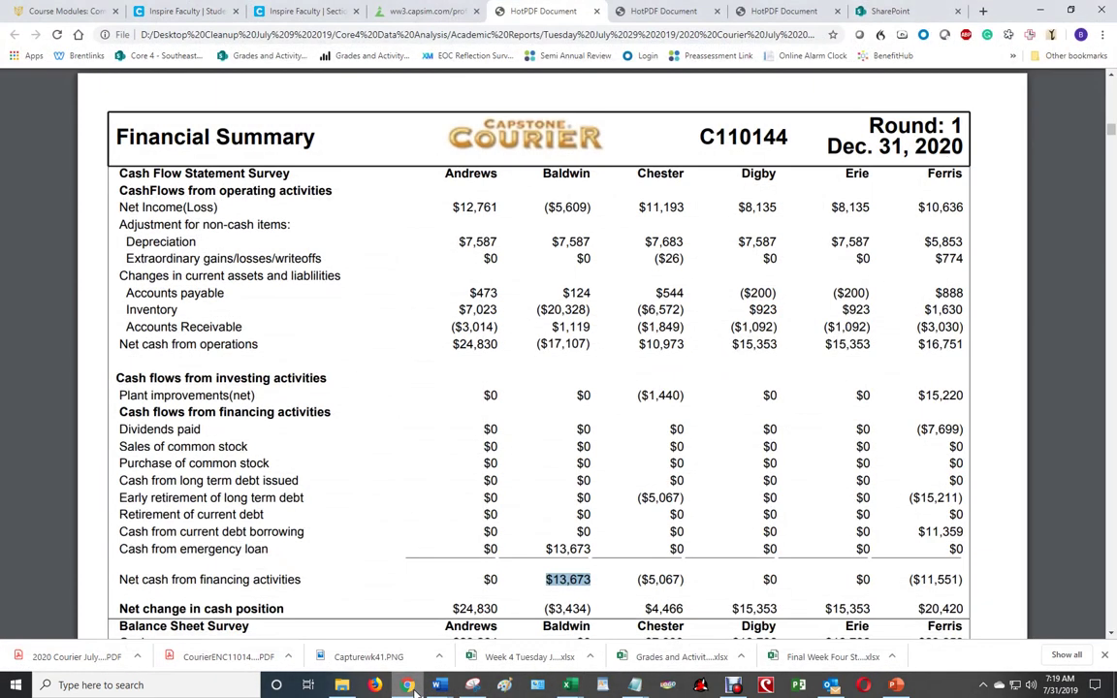
click(414, 692)
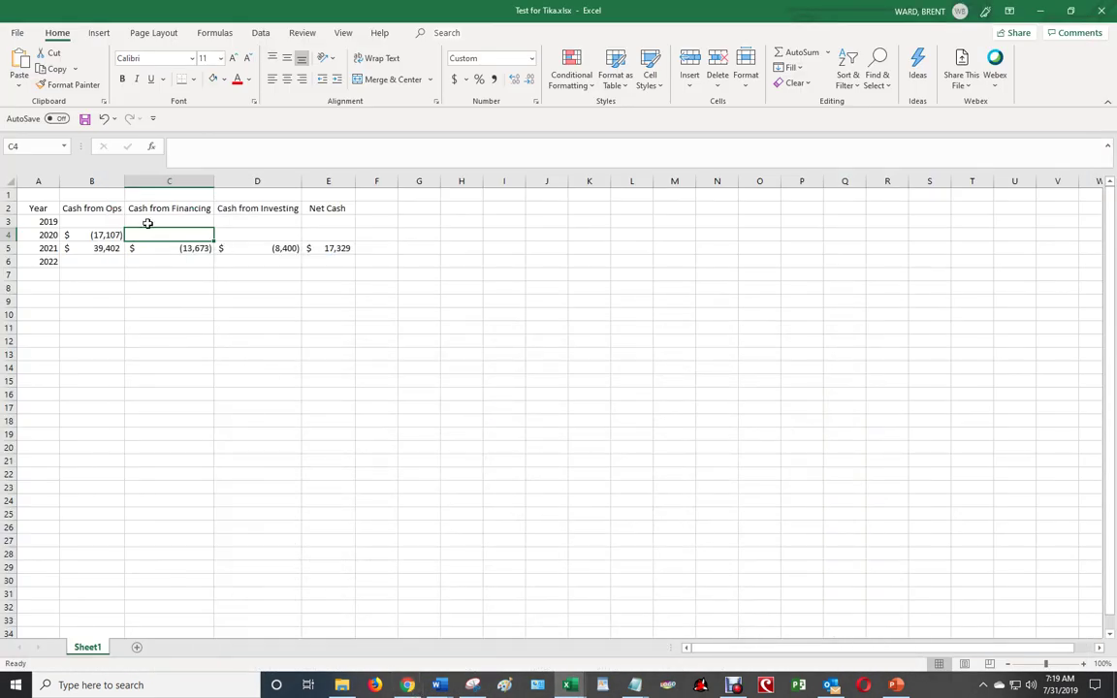
text(13)
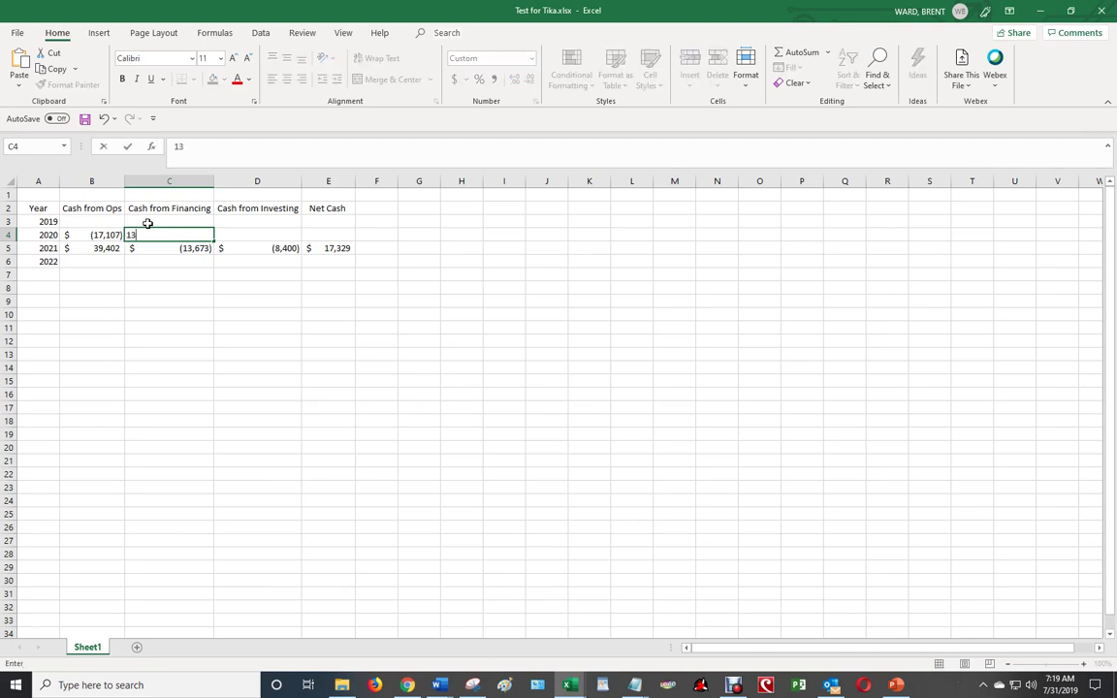
text(,673)
key(Return)
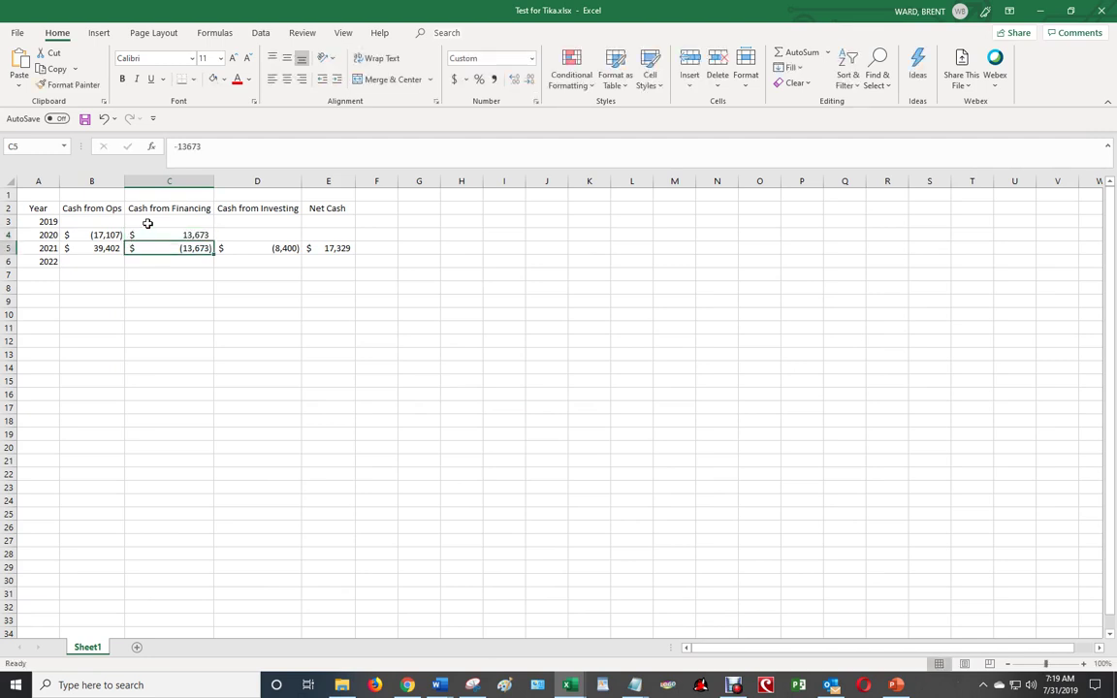
Check the net plant improvements under investing activities in the Chrome report and enter 0 in Excel's 2020 Cash from Investing cell (D4)
key(Up)
key(Right)
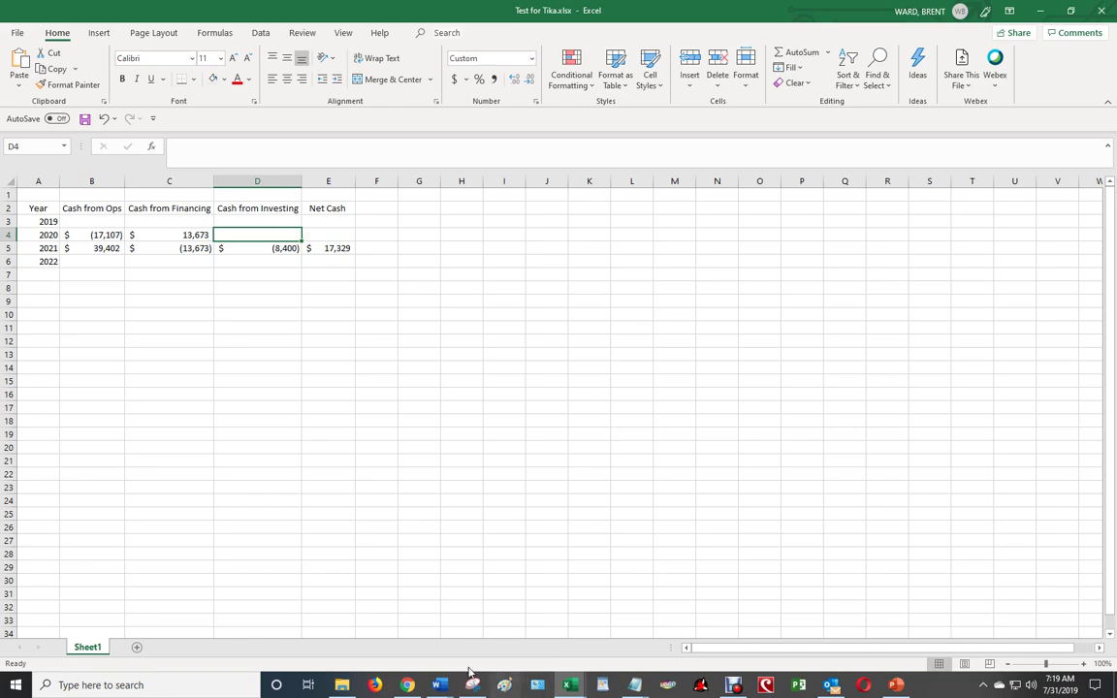
click(409, 685)
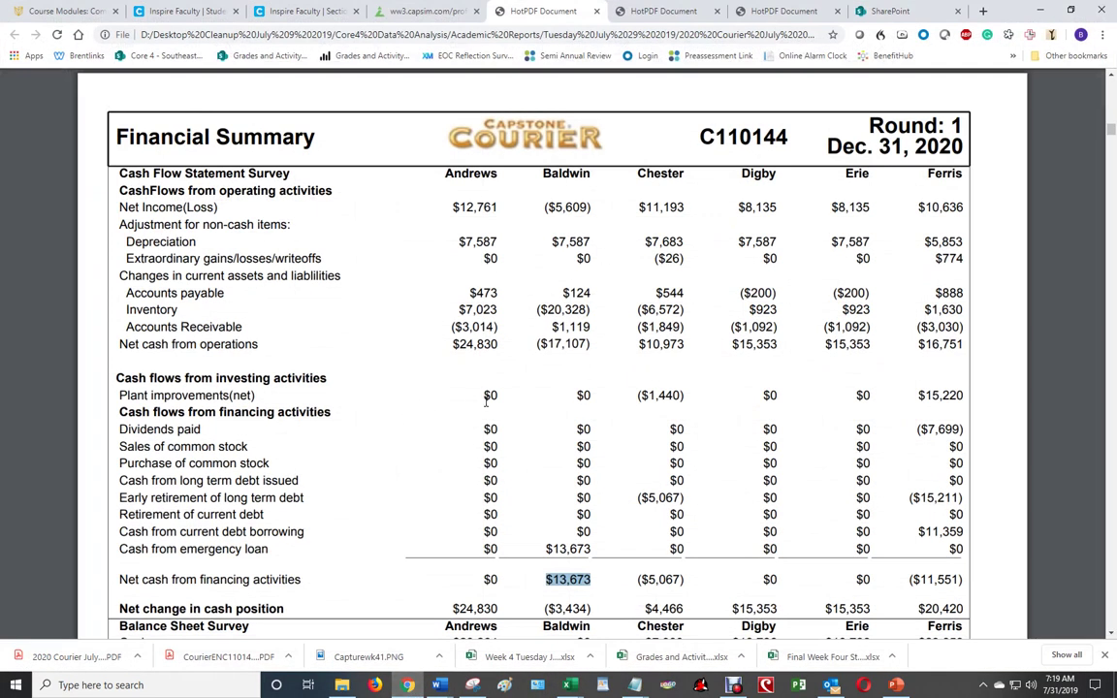
click(500, 395)
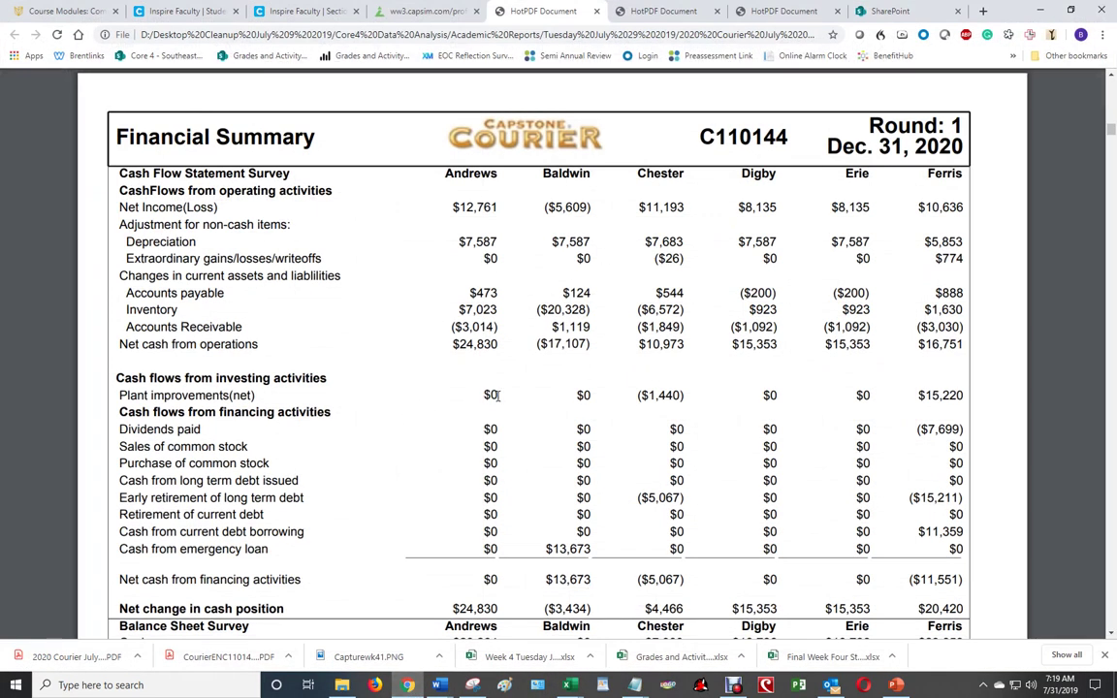
click(408, 685)
click(409, 684)
click(408, 684)
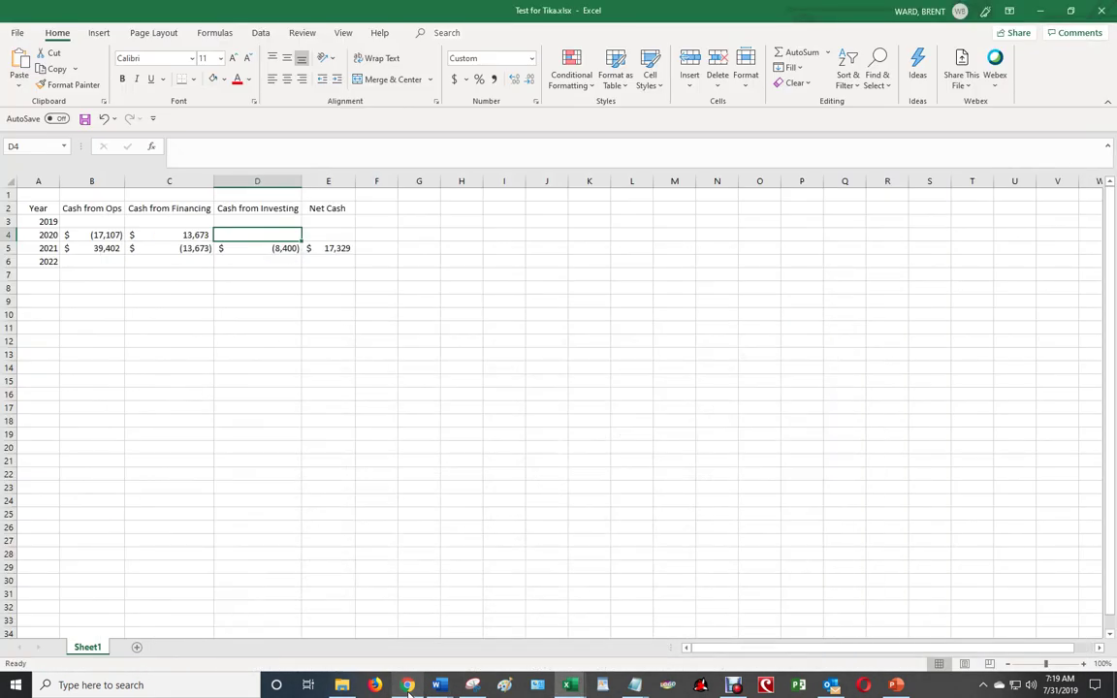
text(0)
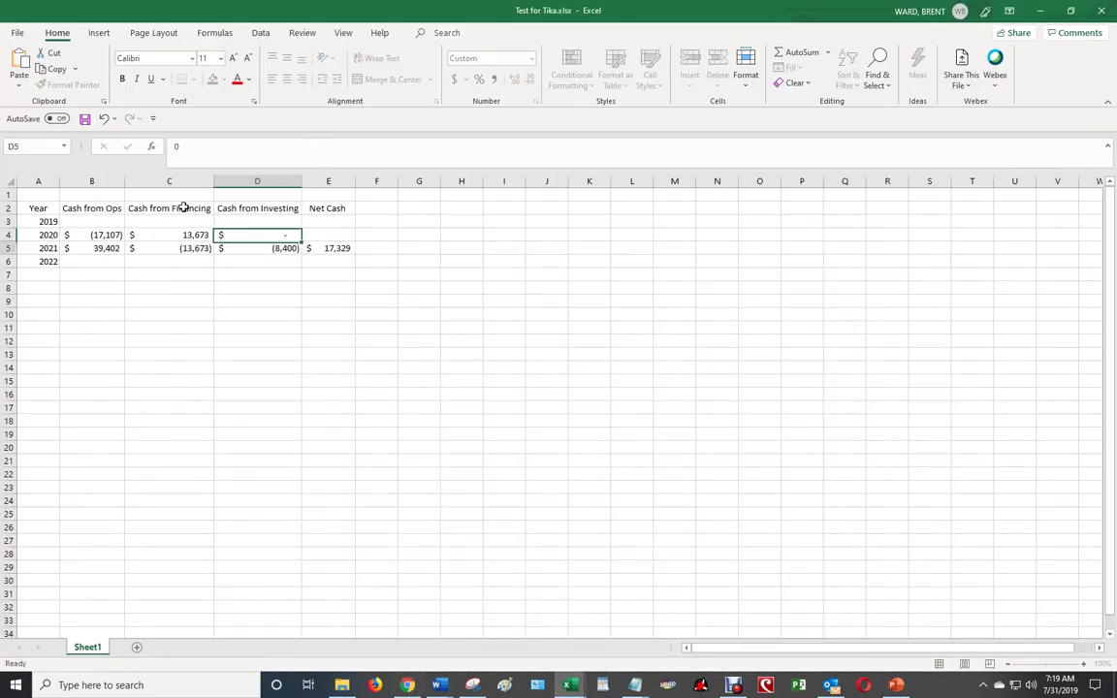
key(Tab)
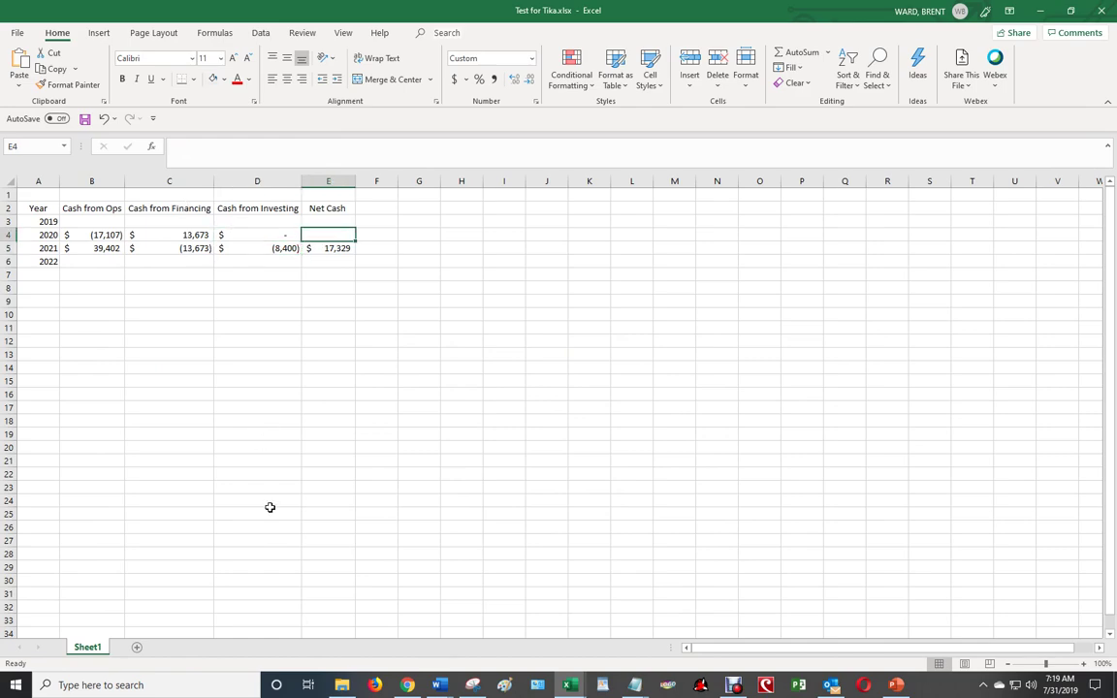
Look up Baldwin's net change in cash position in the Chrome report and enter 3434 in Excel's 2020 Net Cash cell (E4)
click(409, 684)
scroll(730, 466, down, 1)
scroll(730, 465, down, 1)
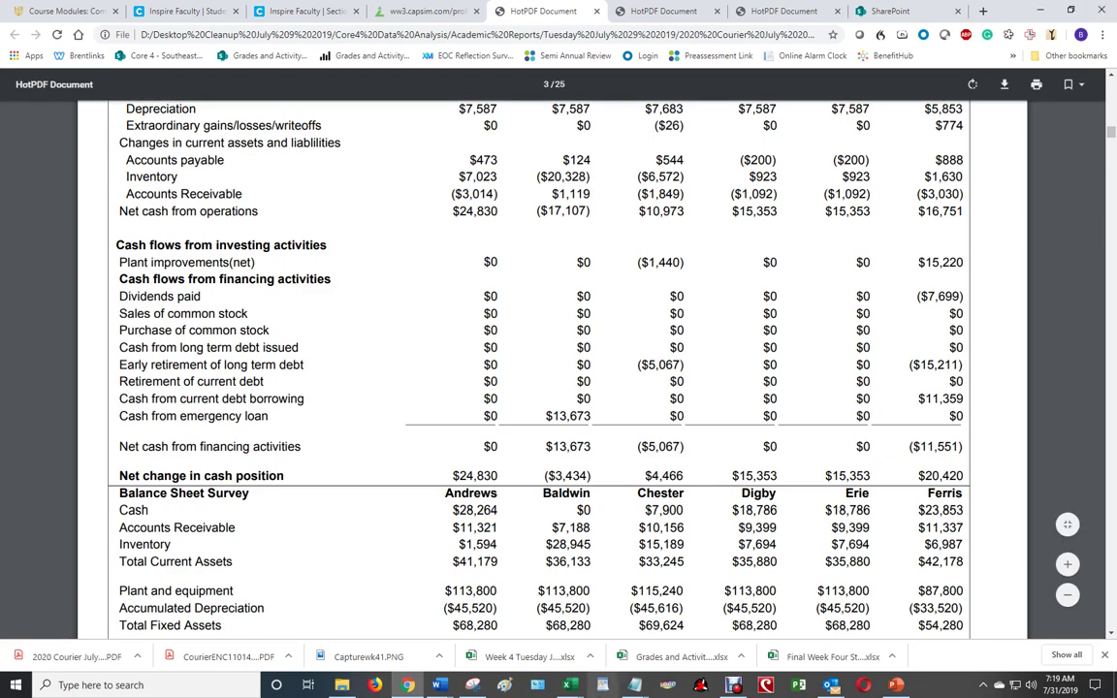
click(571, 686)
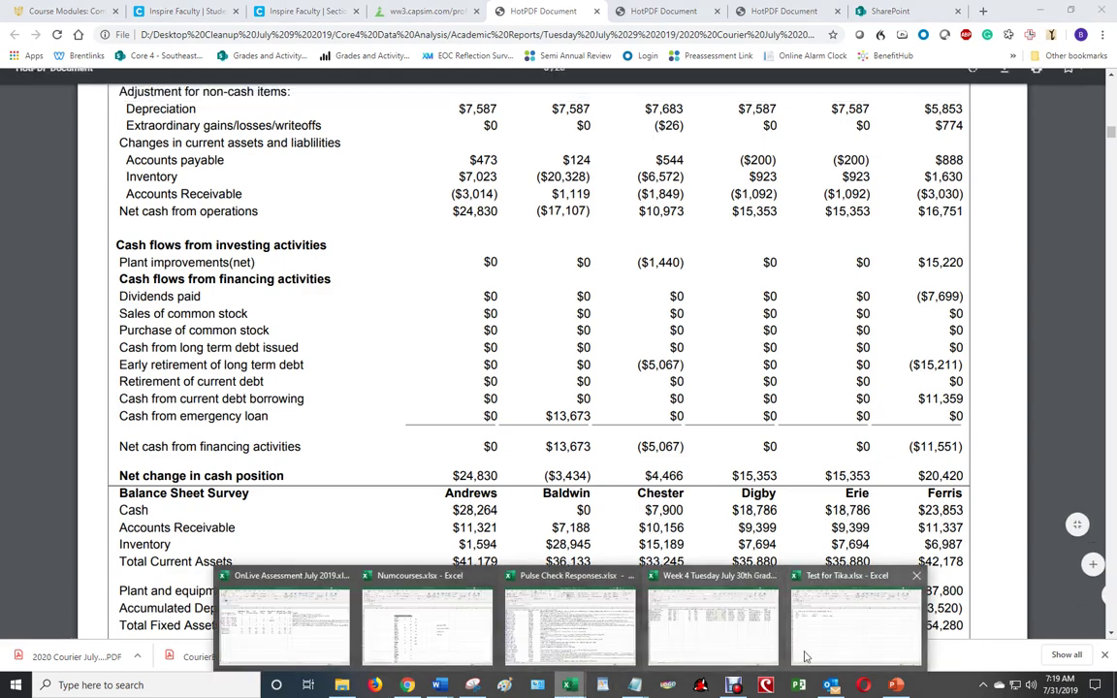
click(642, 541)
text(34)
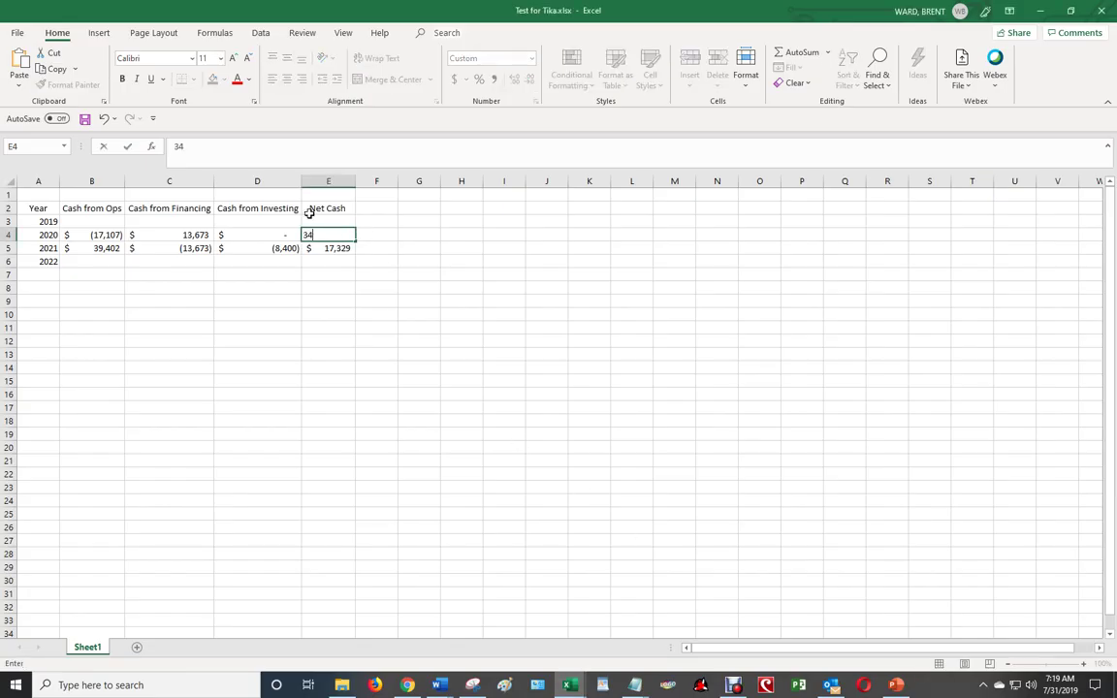
text(34)
key(Return)
key(Up)
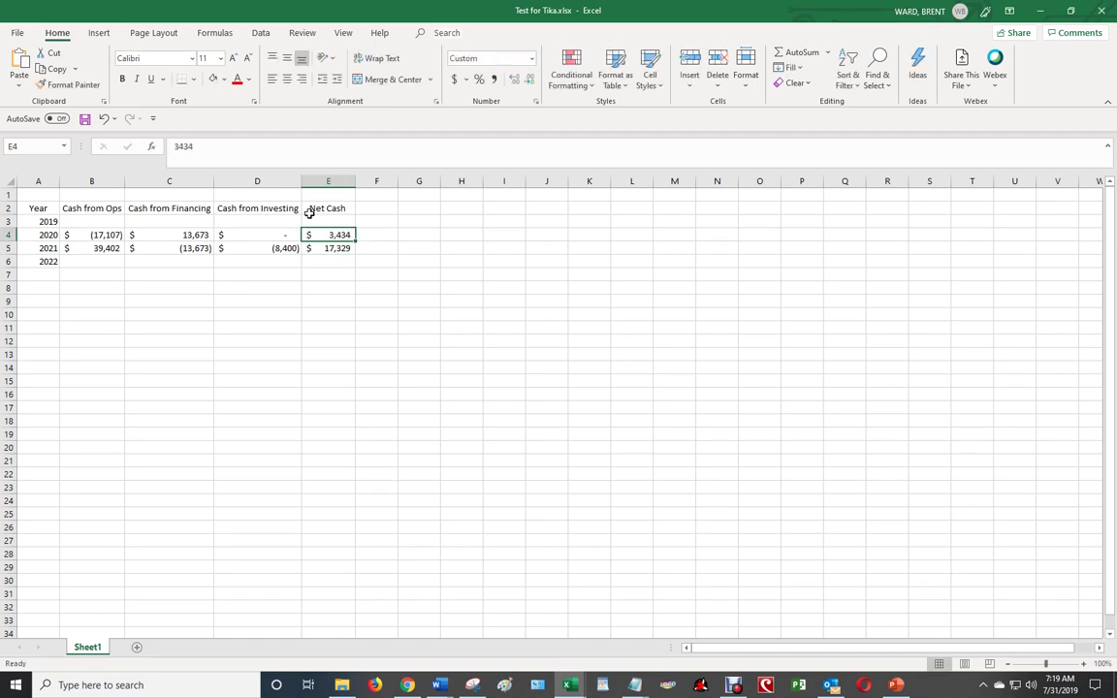
Check the 2020 report in Chrome, correct Excel's 2020 Net Cash cell (E4) to -3434, and select the 2019 Cash from Ops cell (B3)
click(410, 686)
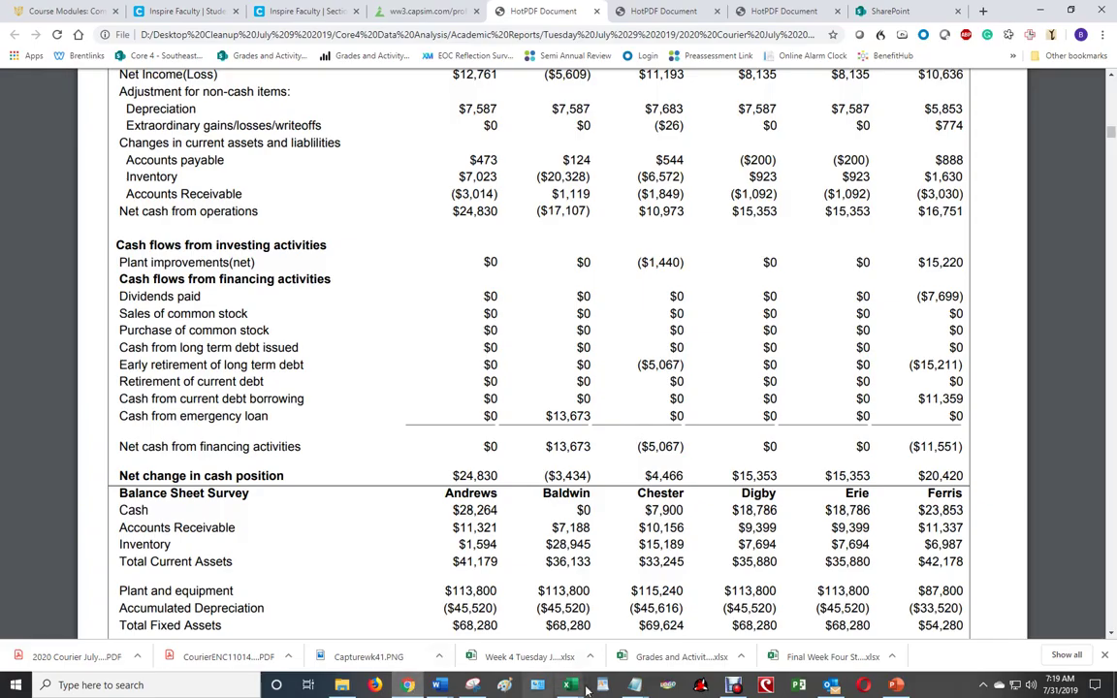
click(569, 685)
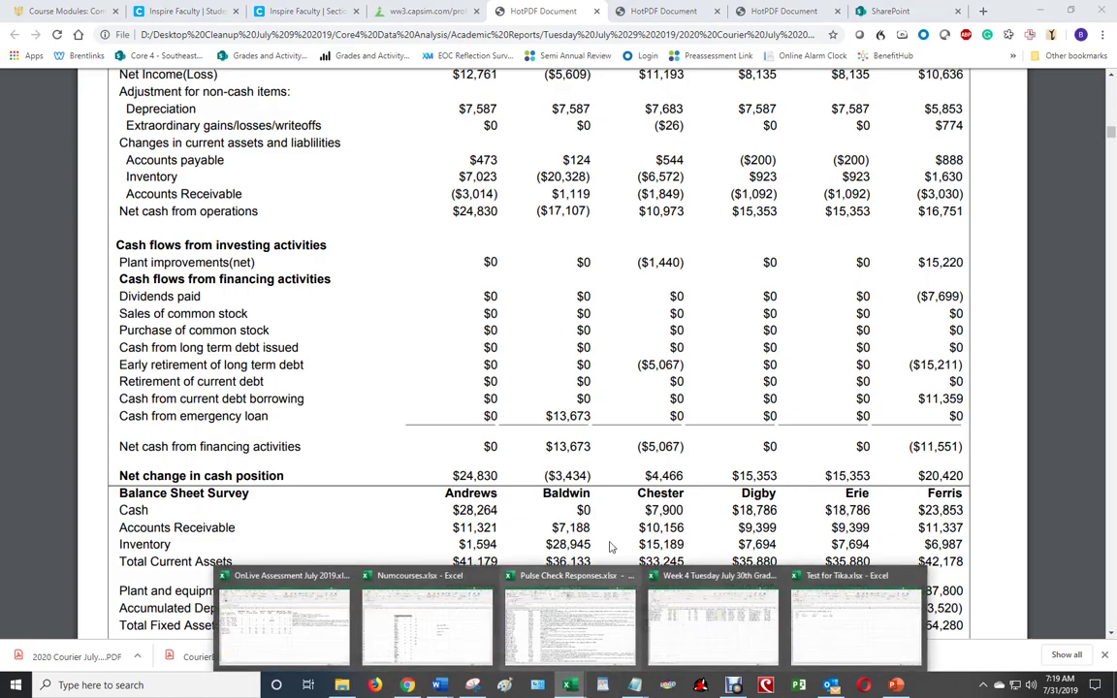
click(844, 611)
key(F2)
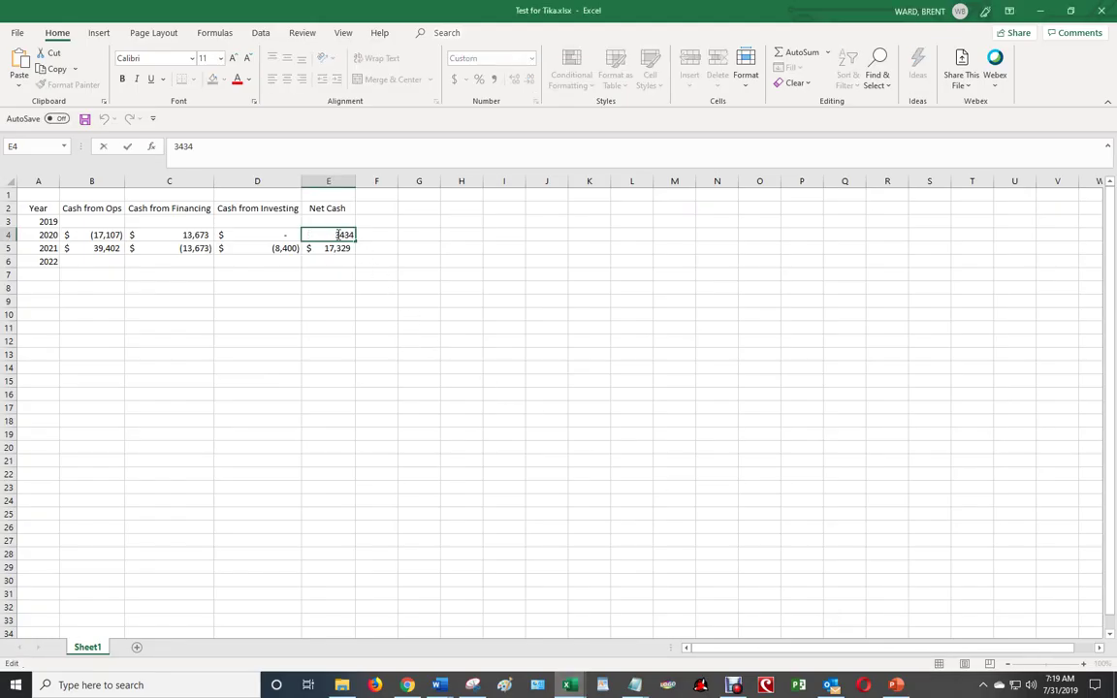
text(-)
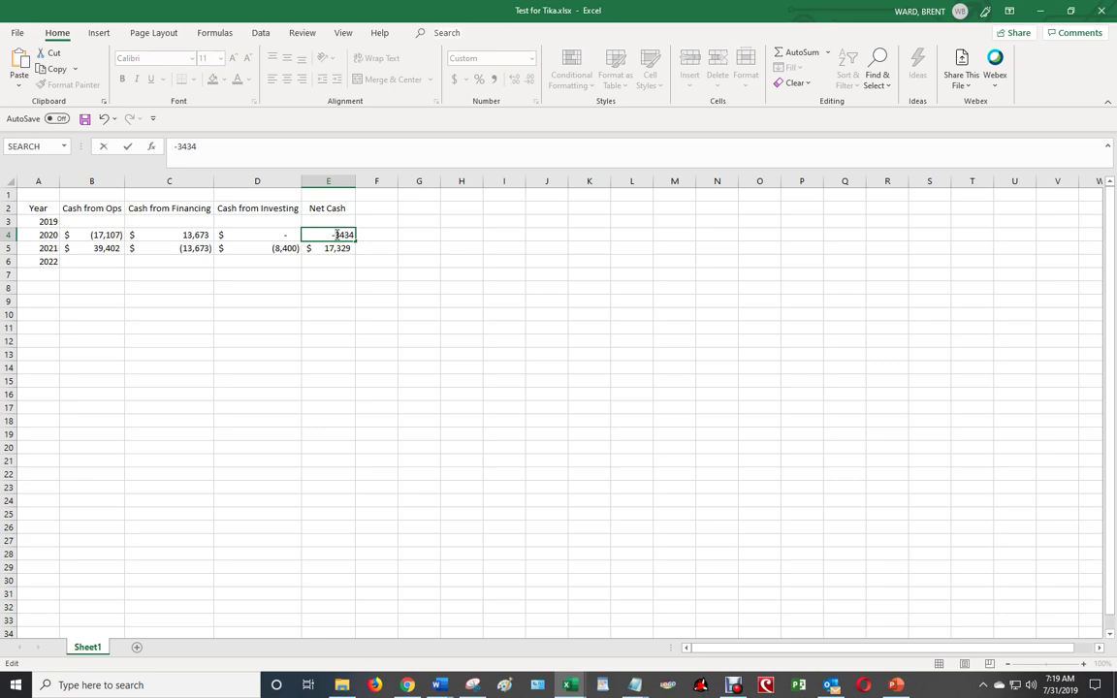
key(Return)
key(Up)
key(Up)
key(Left)
key(Left)
key(Left)
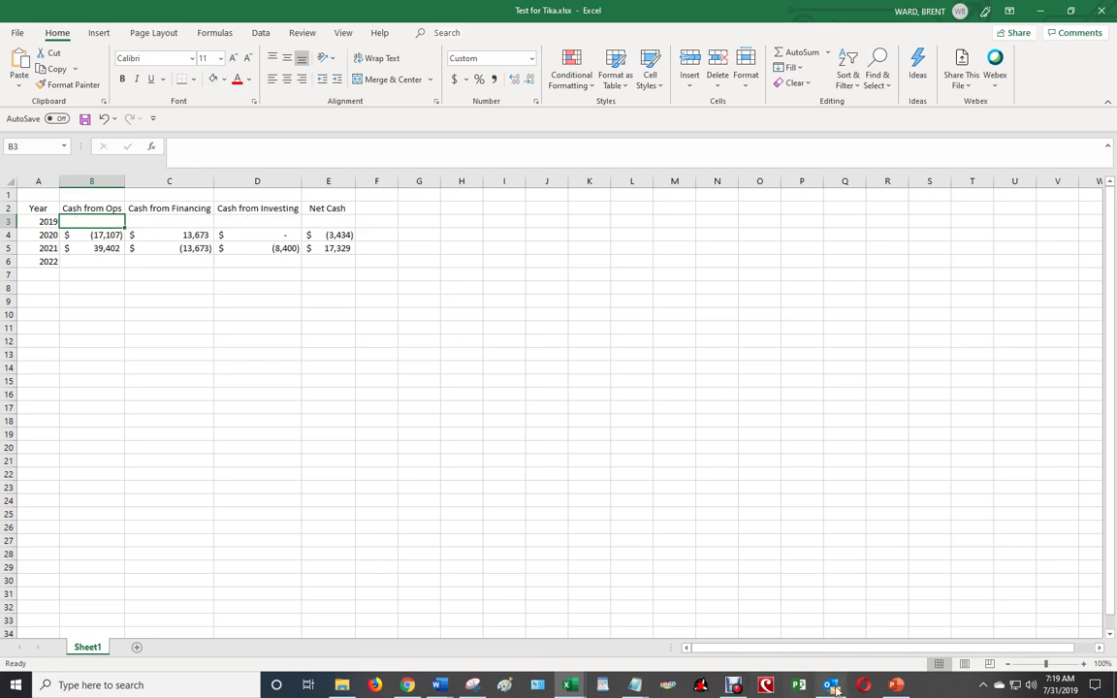
Examine Baldwin's net cash from operations, plant improvements and net cash from financing in the Dec. 31, 2019 Courier report in Chrome
click(738, 684)
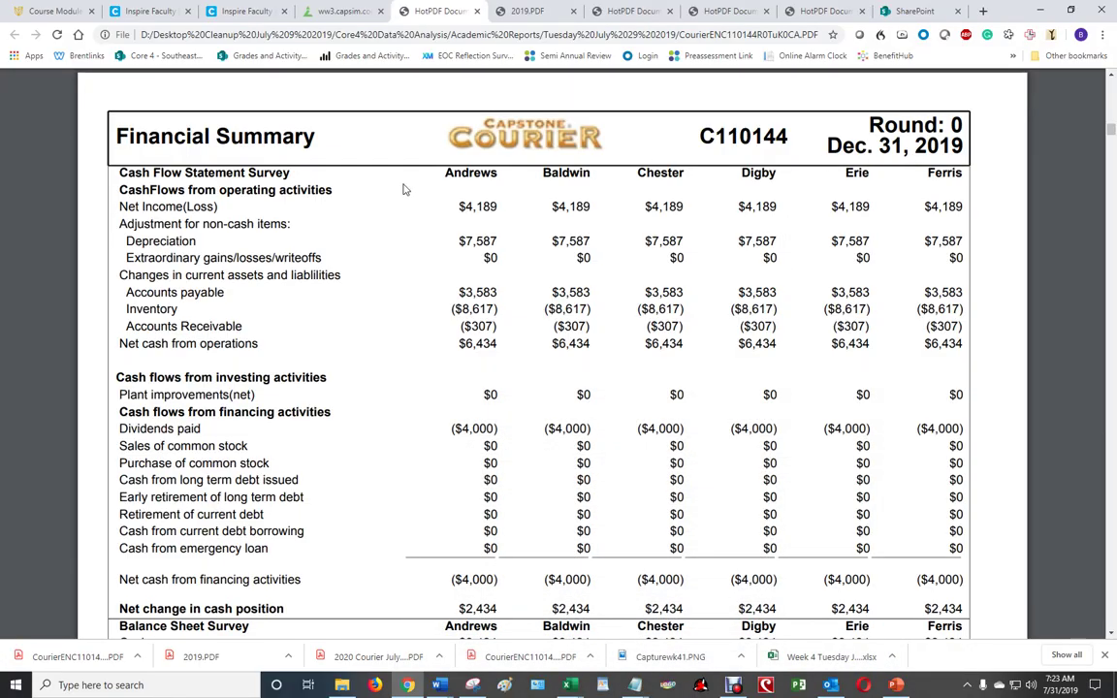
drag(912, 146, 961, 151)
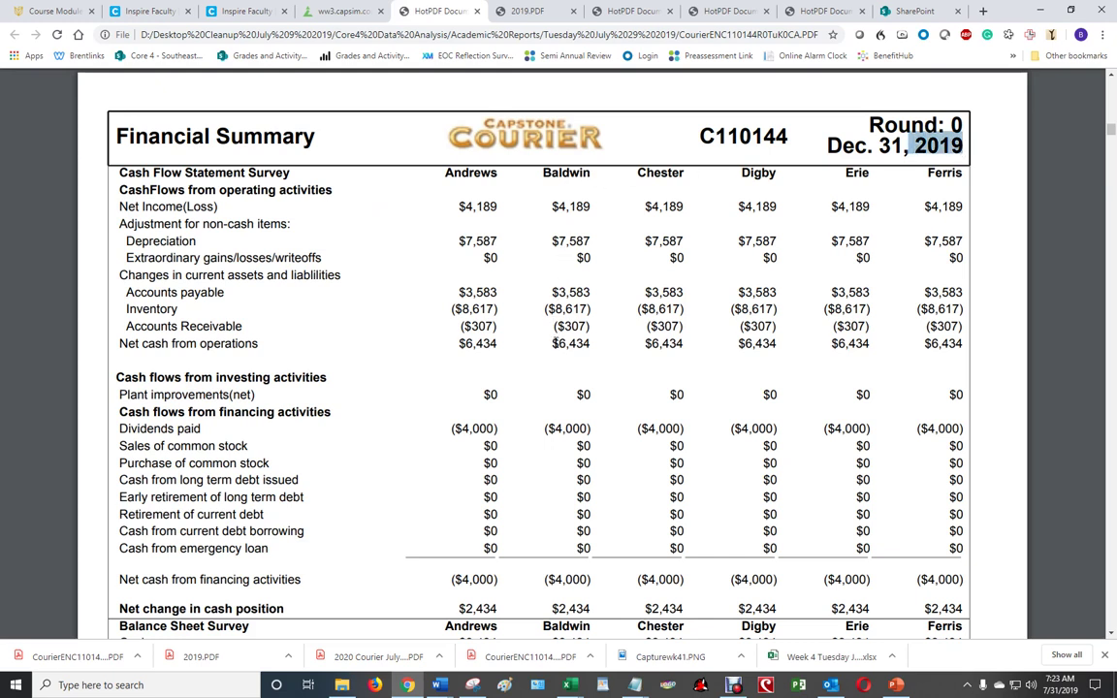
drag(459, 341, 951, 349)
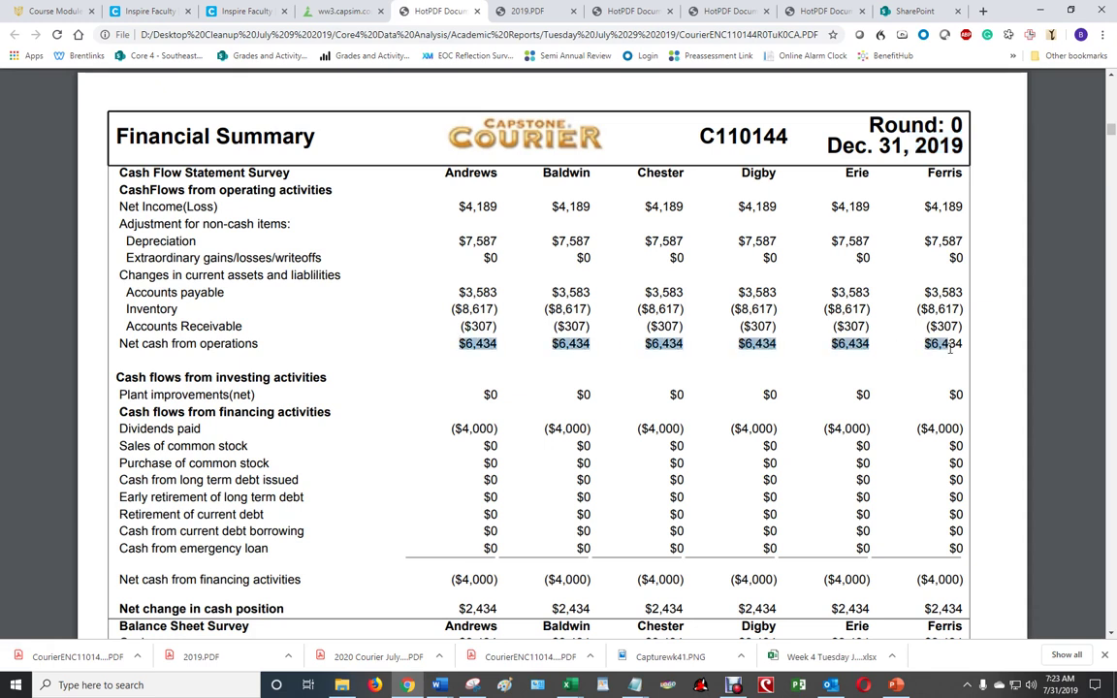
click(560, 344)
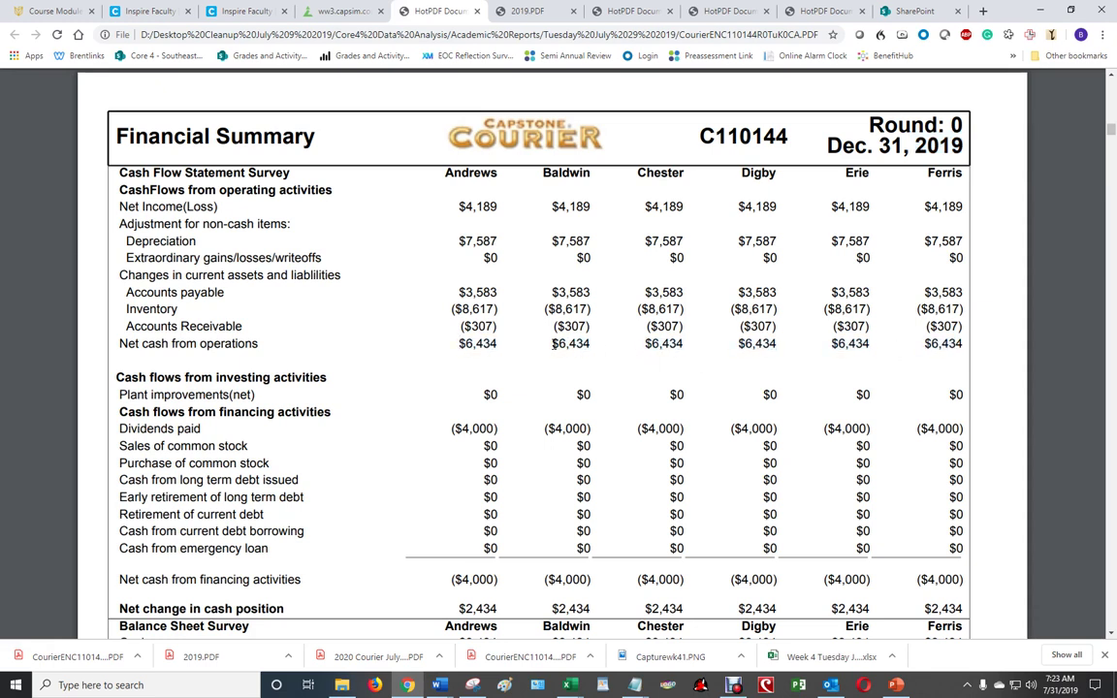
drag(551, 344, 592, 344)
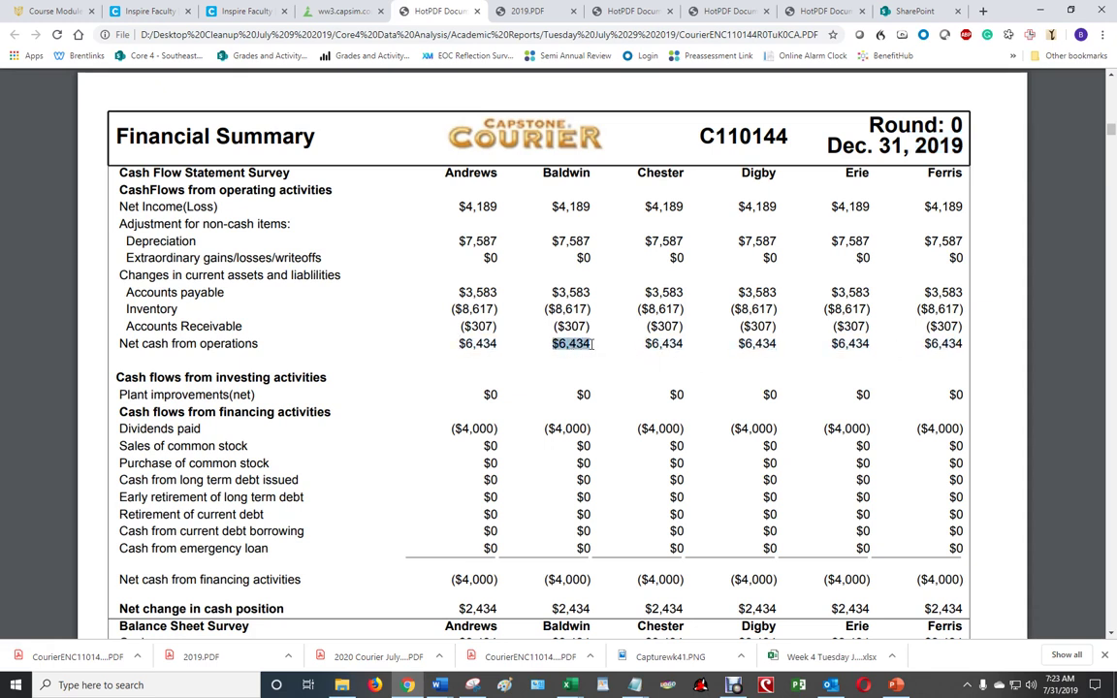
click(586, 403)
drag(545, 579, 603, 581)
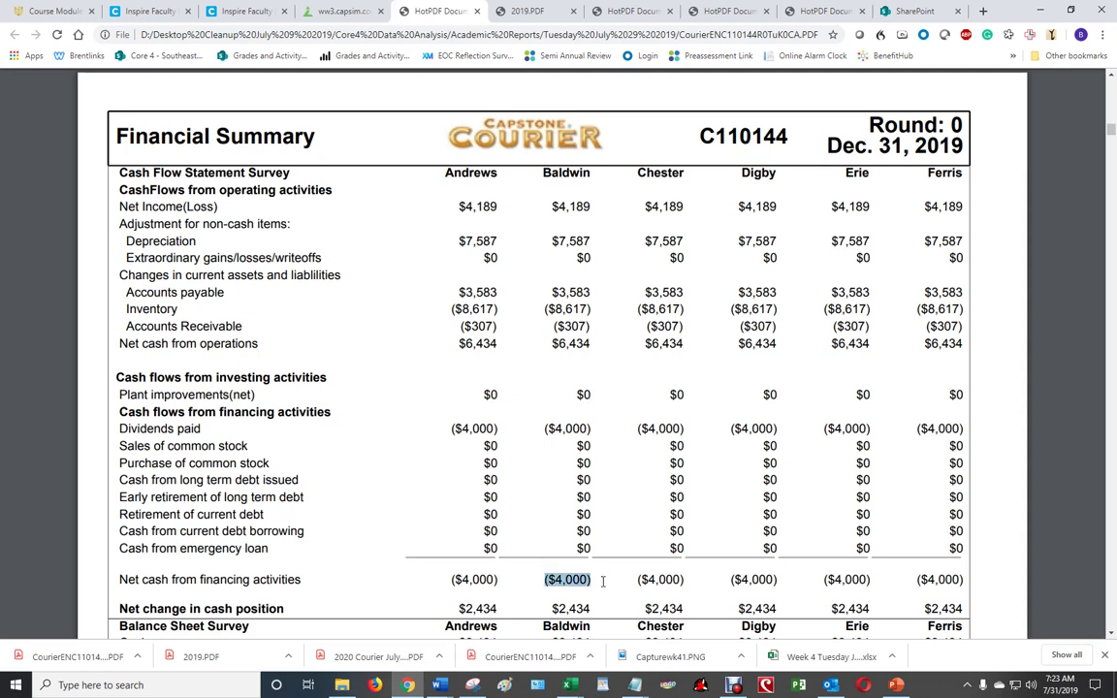
click(575, 215)
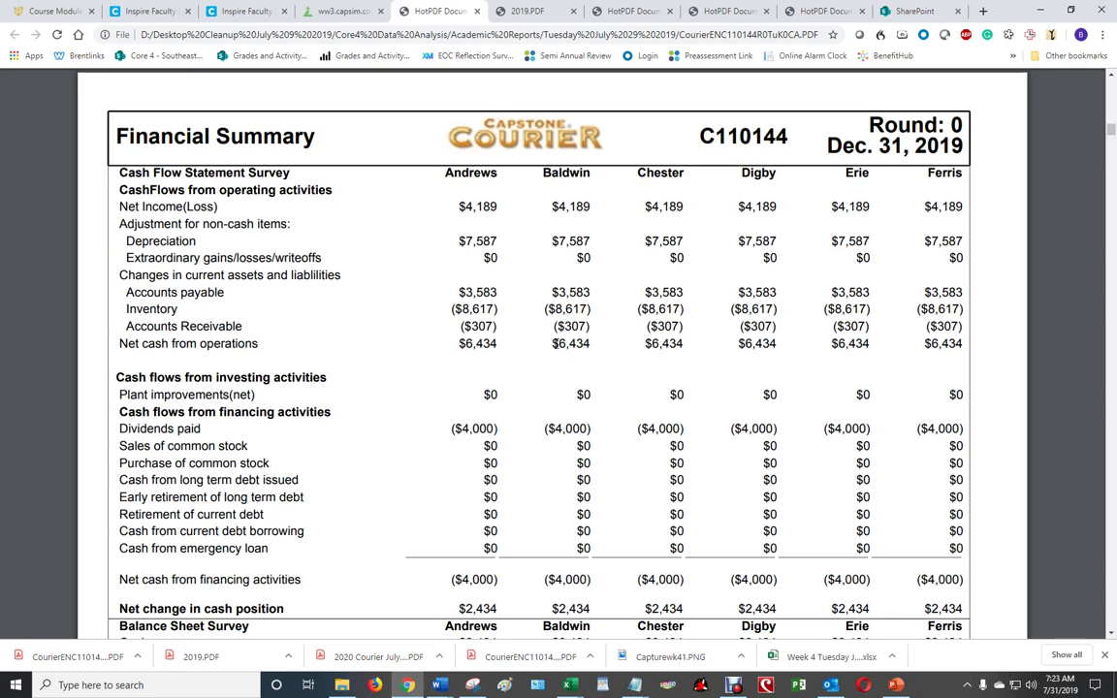
Take Baldwin's net cash from operations from the 2019 report and enter 6434 in Excel's 2019 Cash from Ops cell (B3)
drag(549, 343, 609, 341)
mouse_move(571, 684)
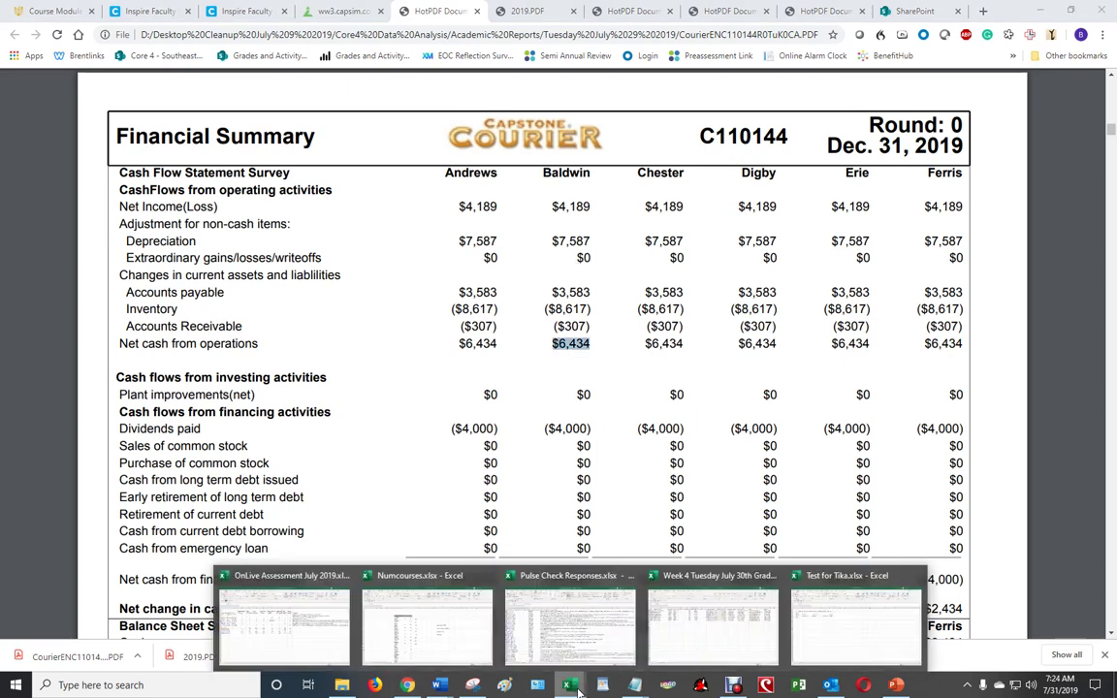
click(815, 629)
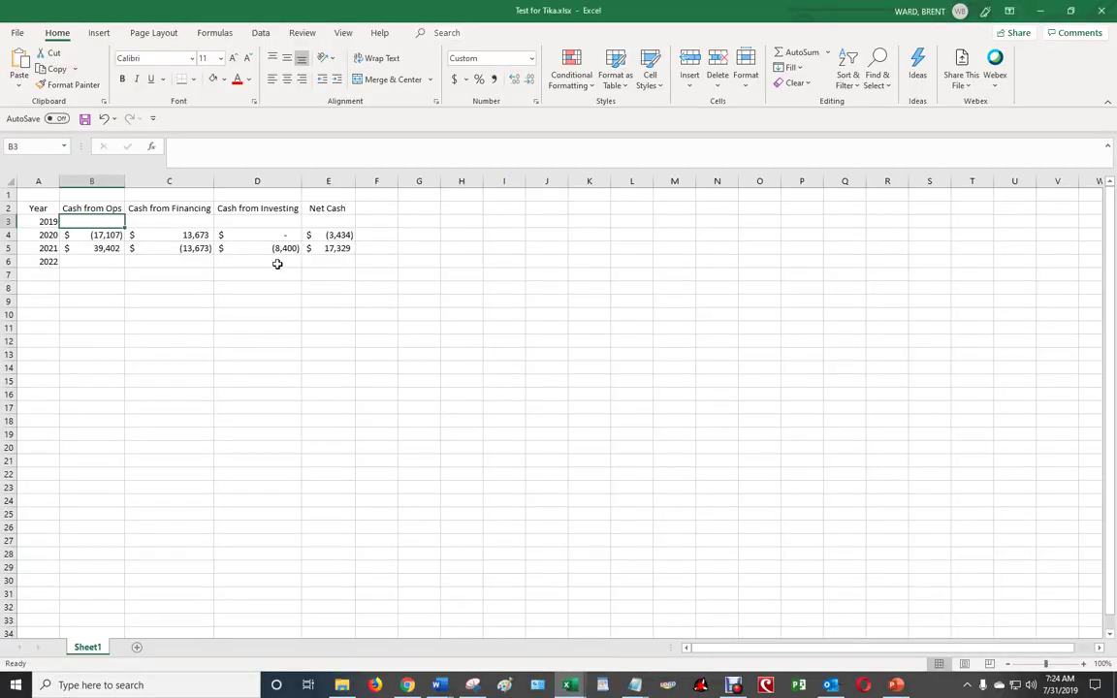
text(6,)
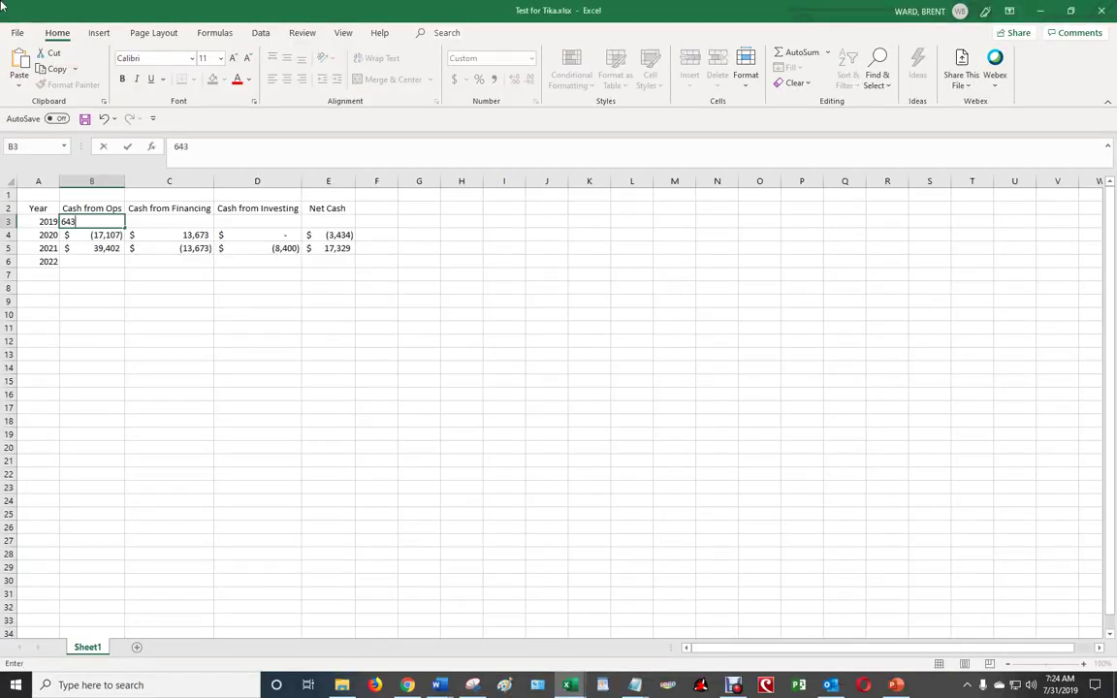
text(434)
key(Return)
Look up Baldwin's net cash from financing activities in the Chrome report and enter -4000 in Excel's 2019 Cash from Financing cell (C3)
key(Up)
key(Right)
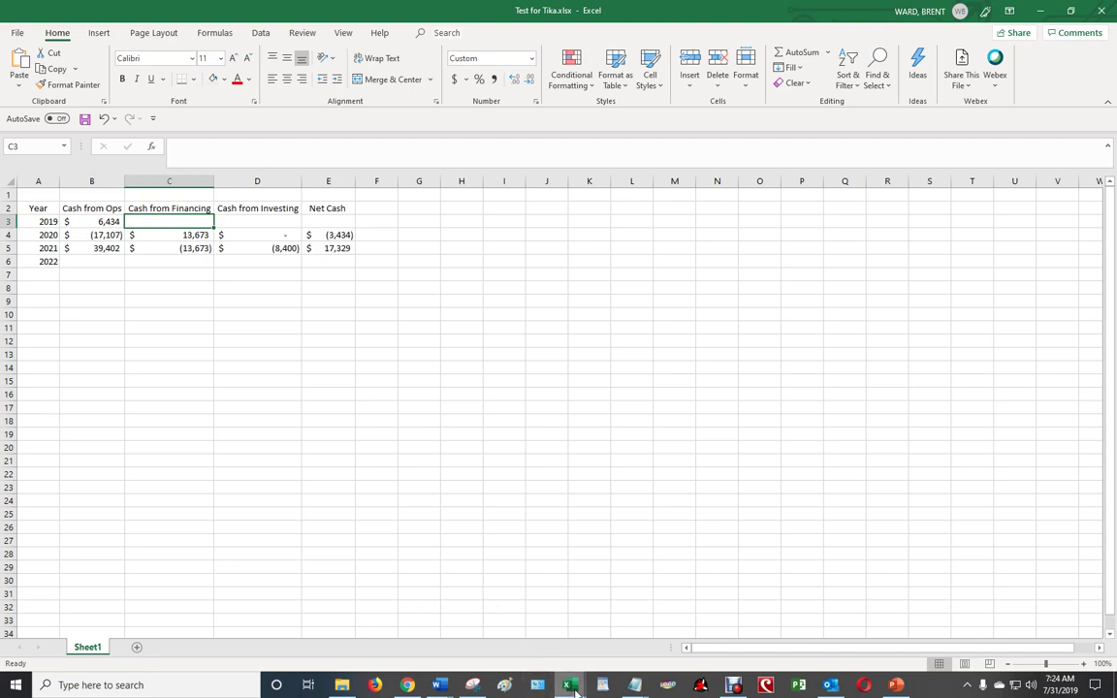
click(407, 685)
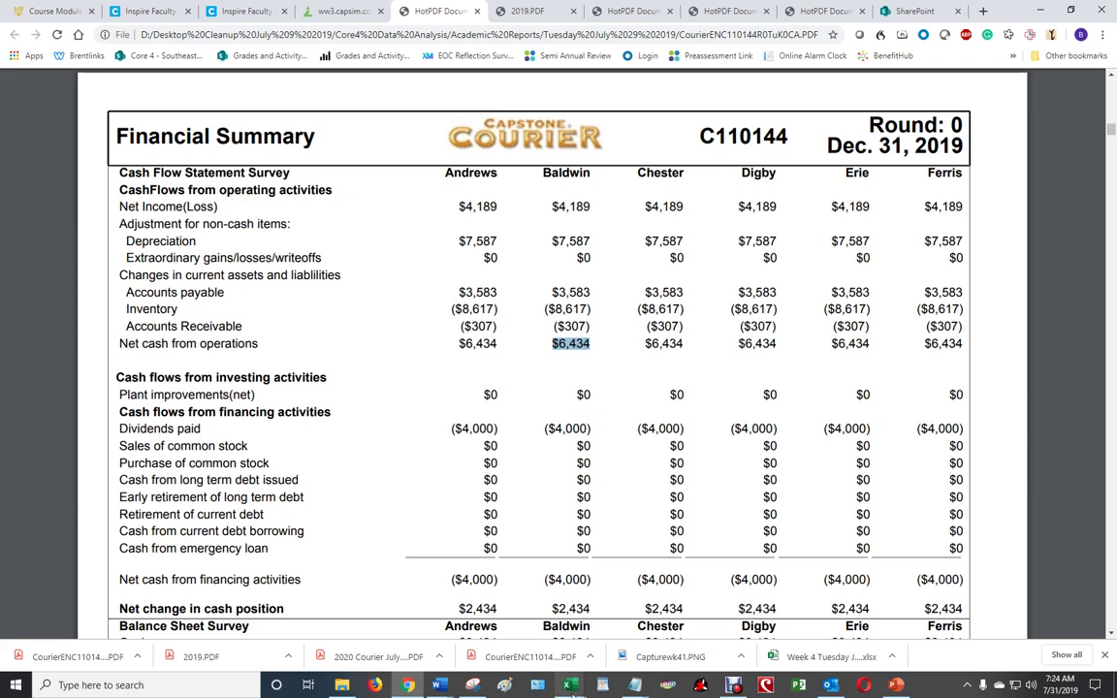
click(569, 690)
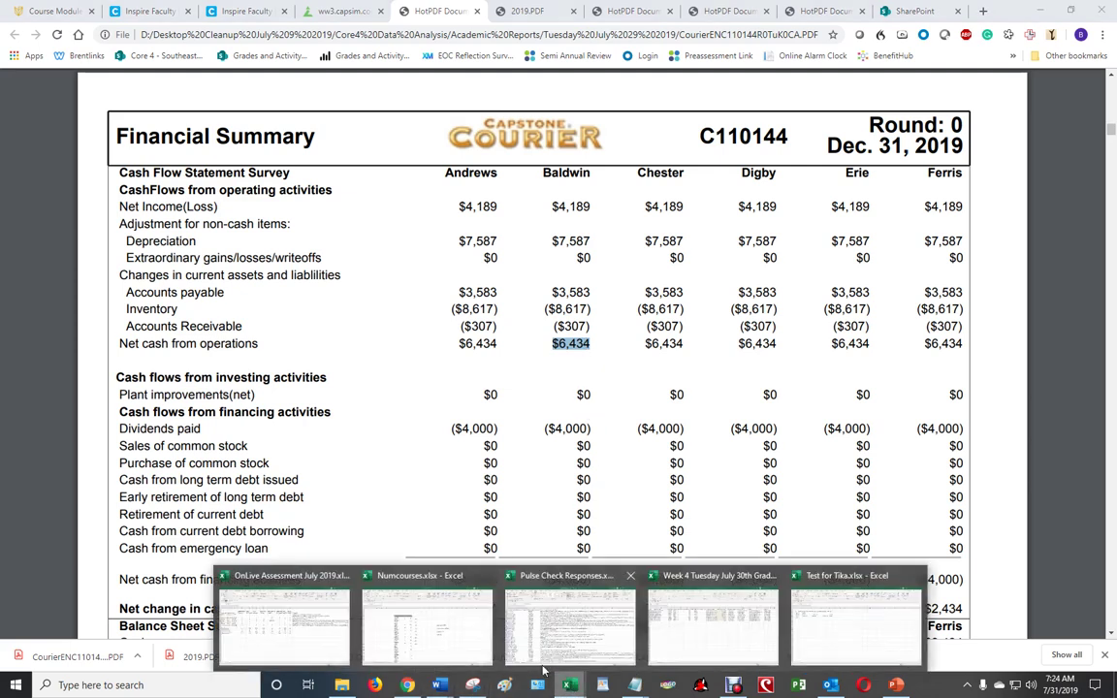
click(631, 524)
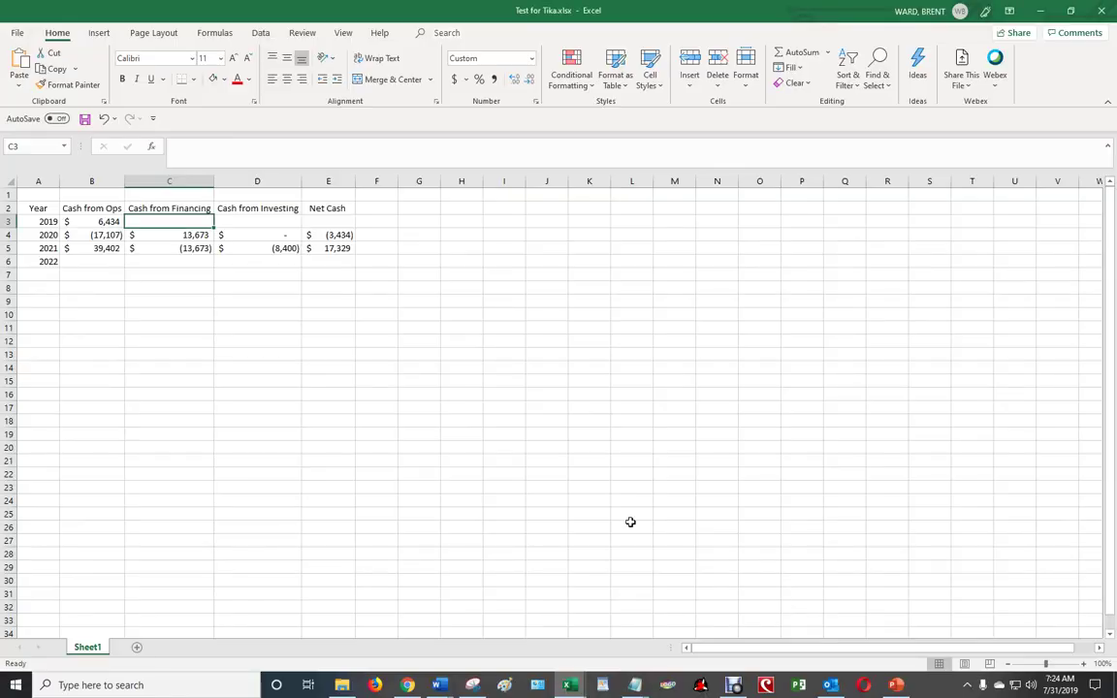
click(257, 222)
click(172, 227)
text(-4000)
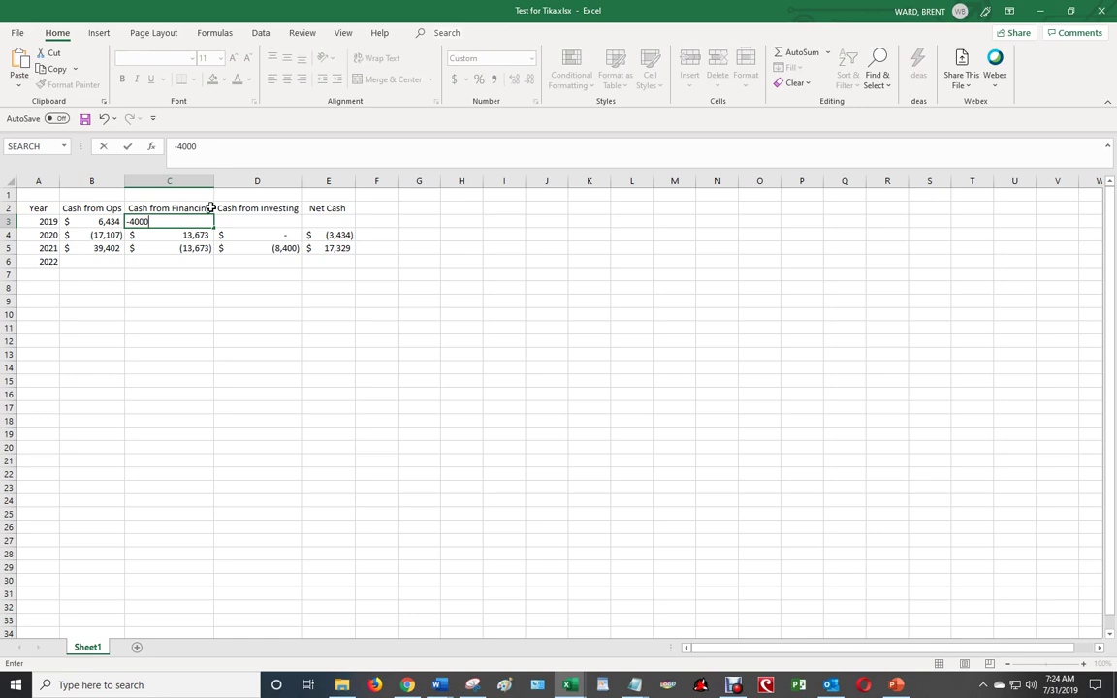
key(Return)
Copy Baldwin's net change in cash position, $2,434, from the Chrome report into Excel's 2019 Net Cash cell (E3)
key(Up)
key(Right)
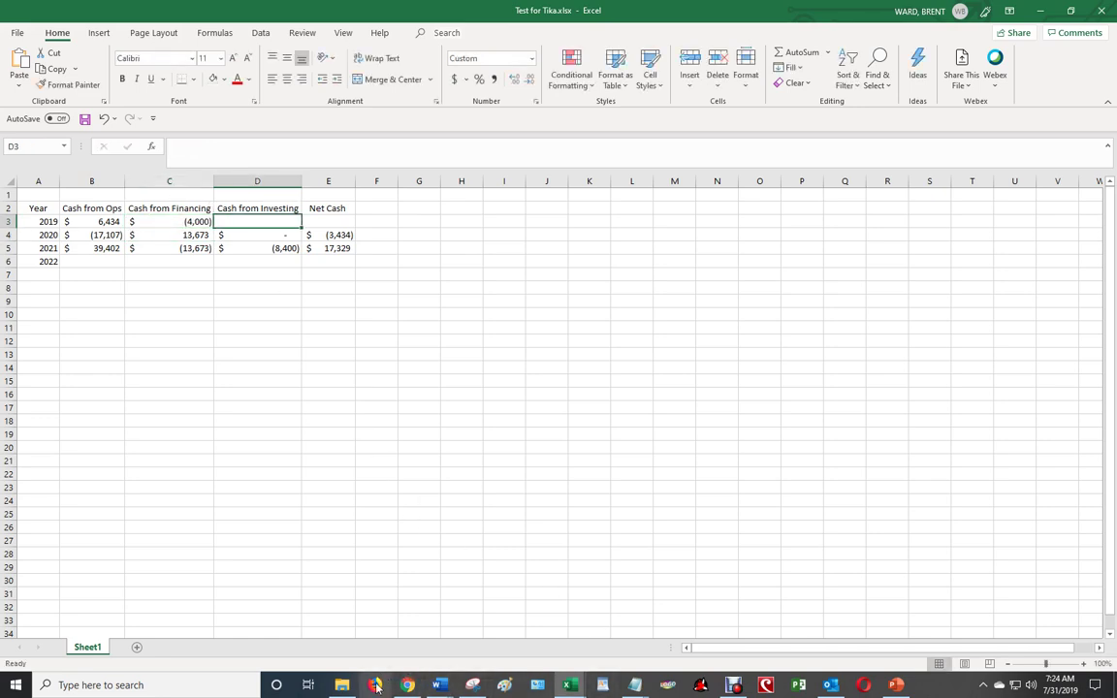
click(406, 687)
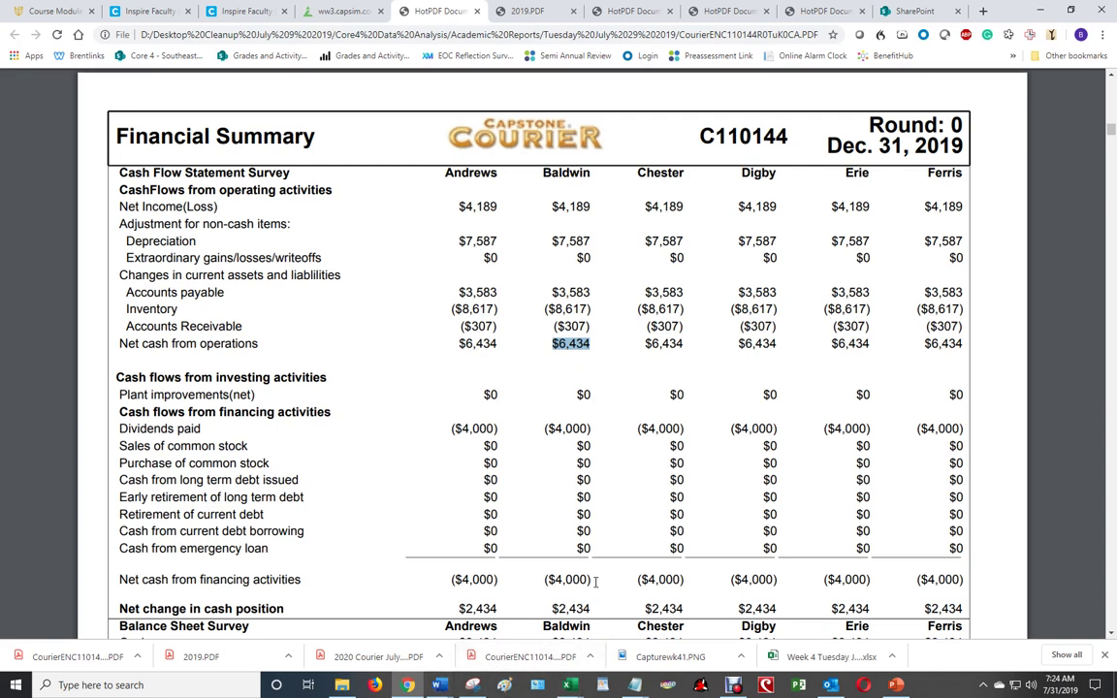
drag(552, 609, 579, 609)
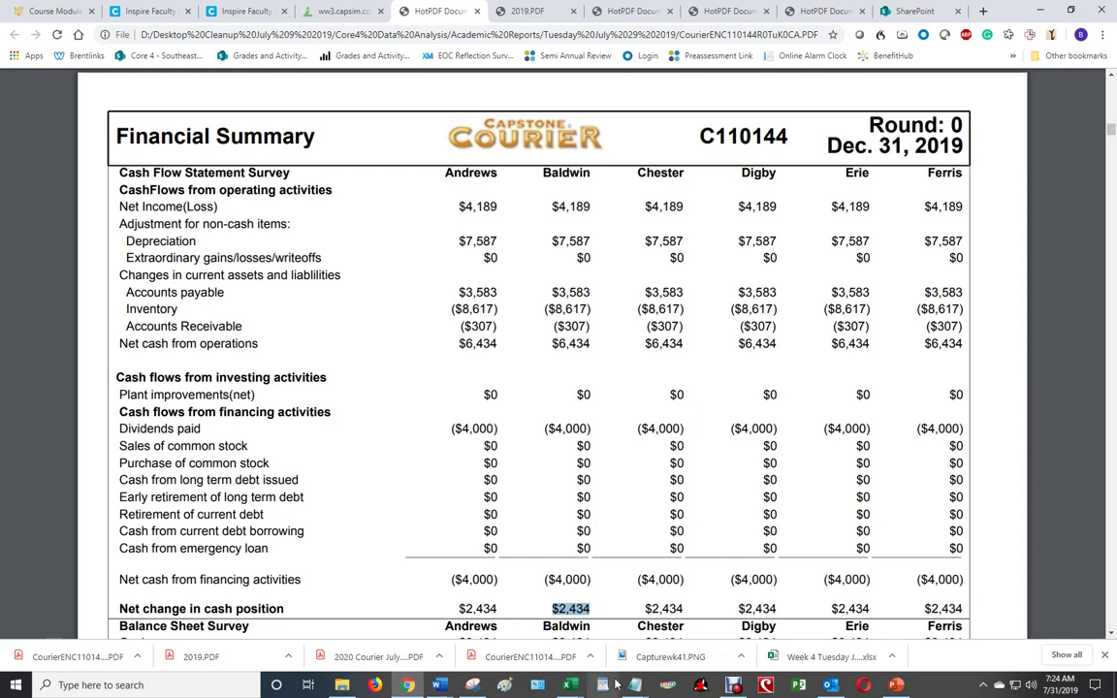
mouse_move(569, 684)
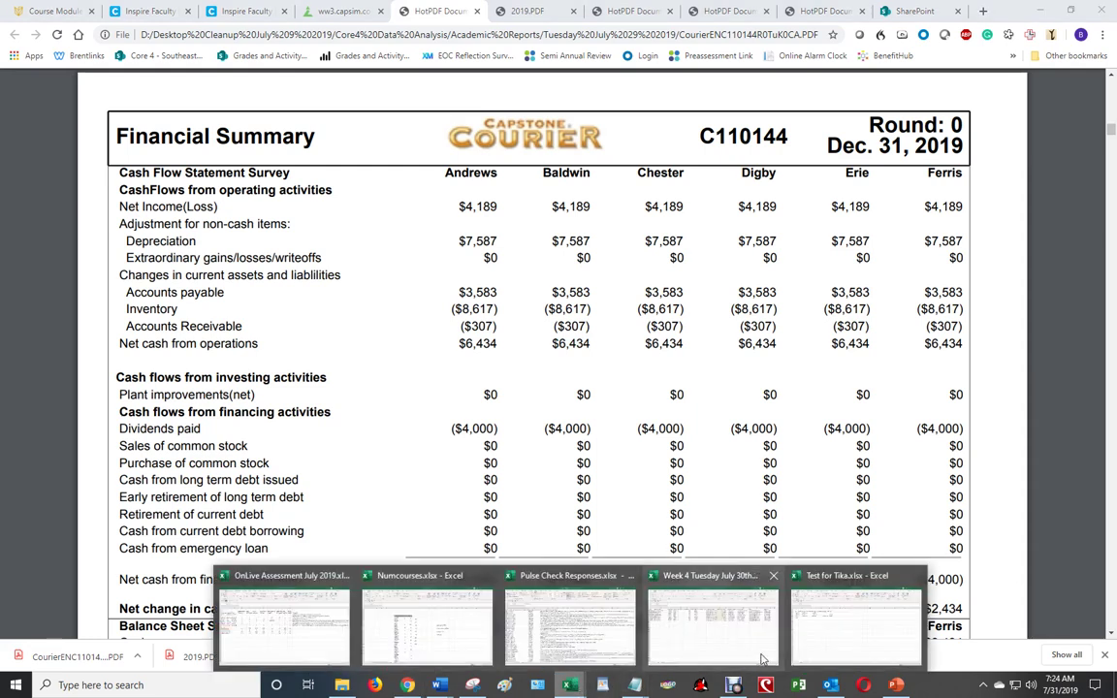
click(834, 625)
click(332, 222)
text($2,434)
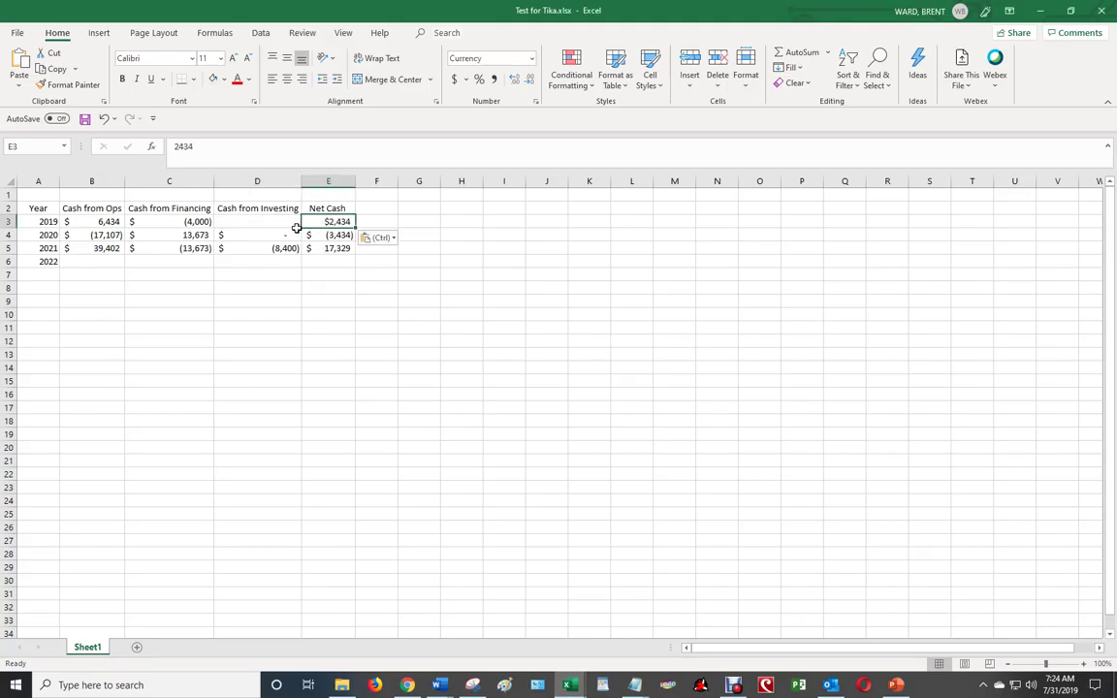
Enter 0 in the 2019 Cash from Investing cell (D3)
click(291, 221)
text(0)
key(Return)
key(Return)
key(Return)
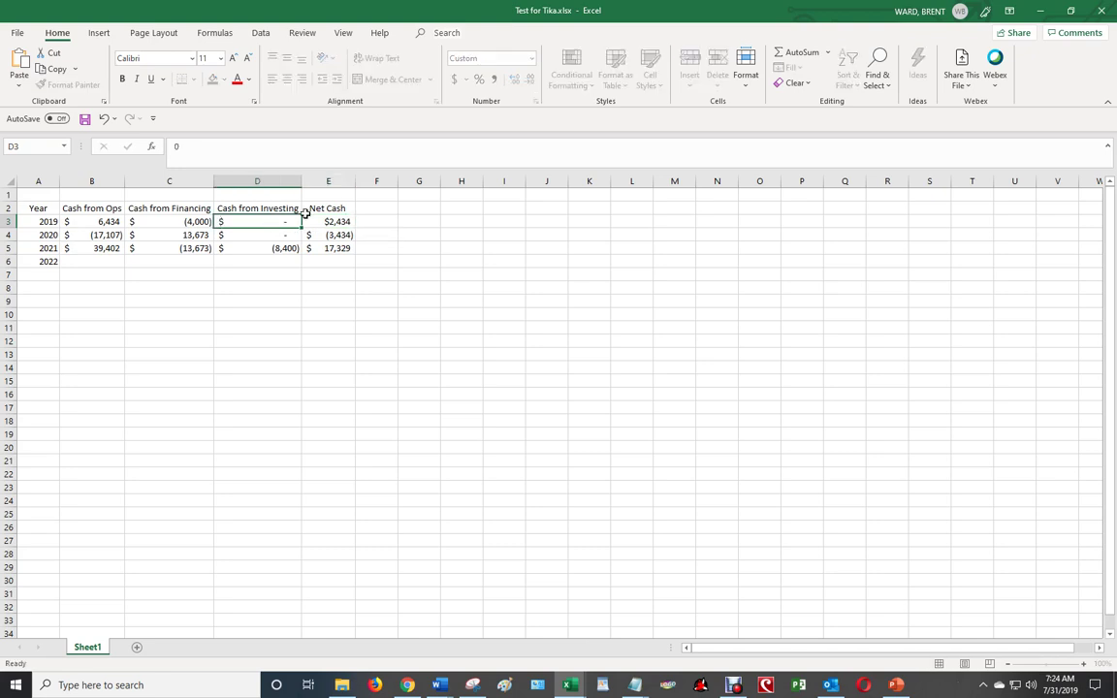
key(Return)
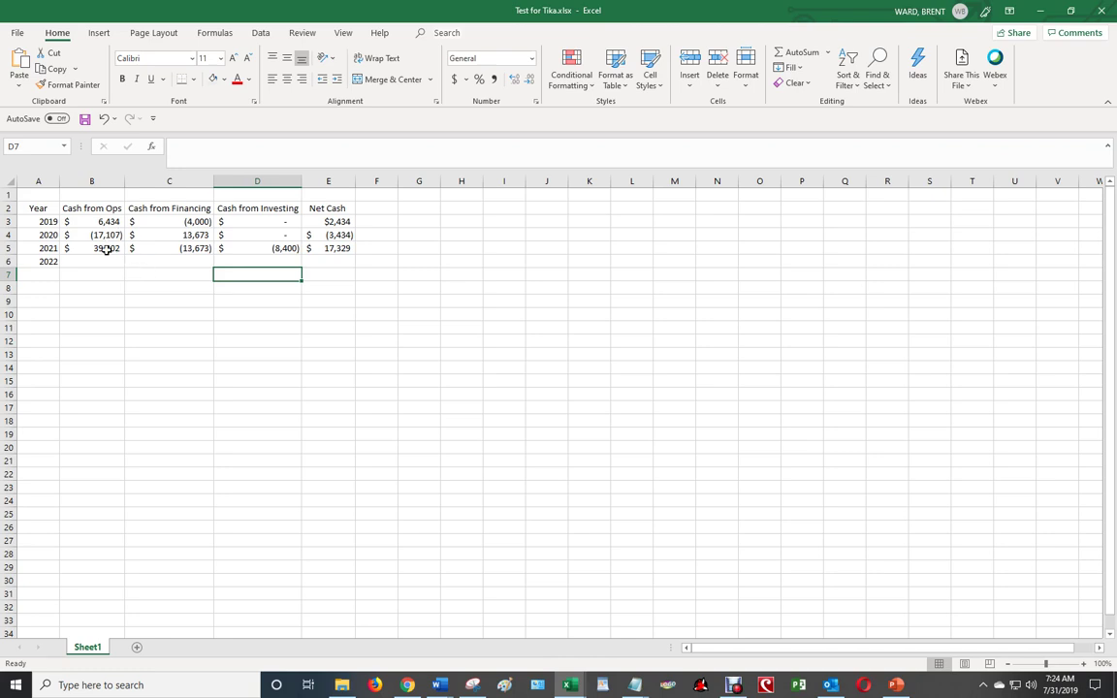
Remove the 2022 year entry from cell A6 below the filled rows
drag(101, 262, 332, 264)
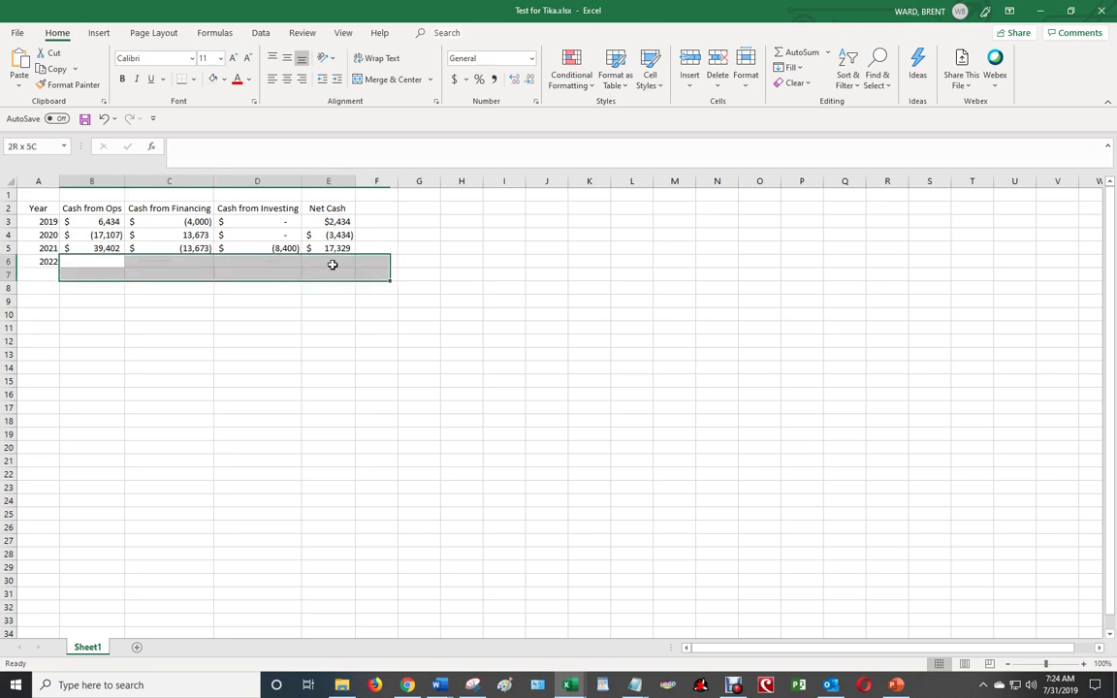
click(112, 262)
click(48, 262)
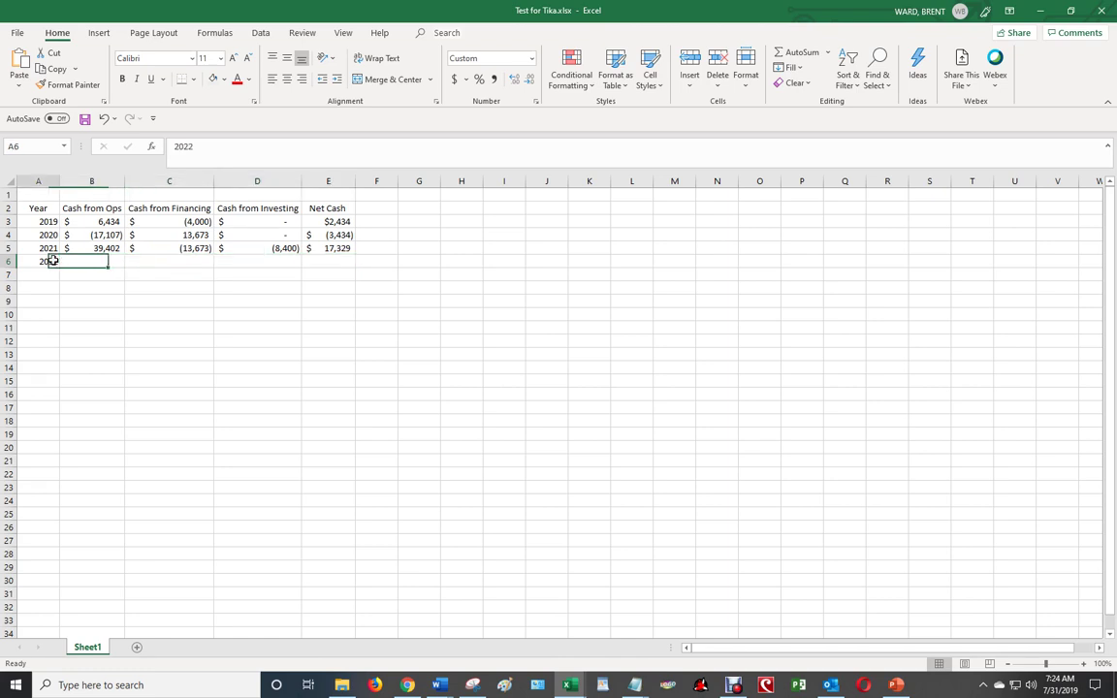
click(128, 301)
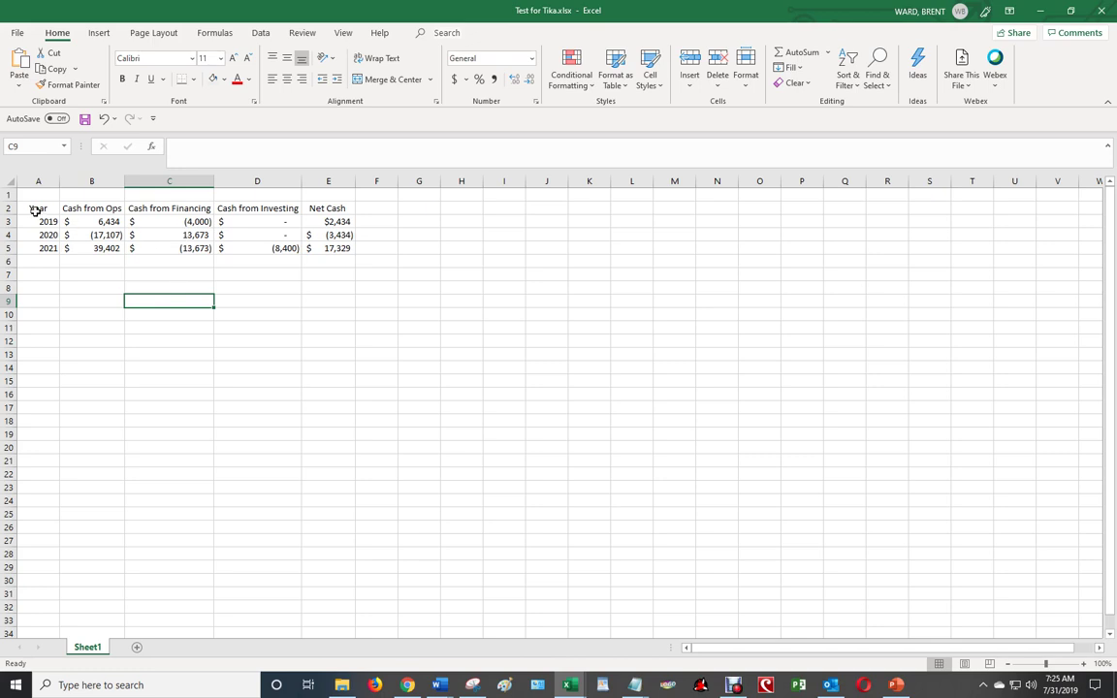
Insert a basic 2-D line chart from the Year and Cash from Ops columns (A2:B5)
drag(35, 209, 83, 245)
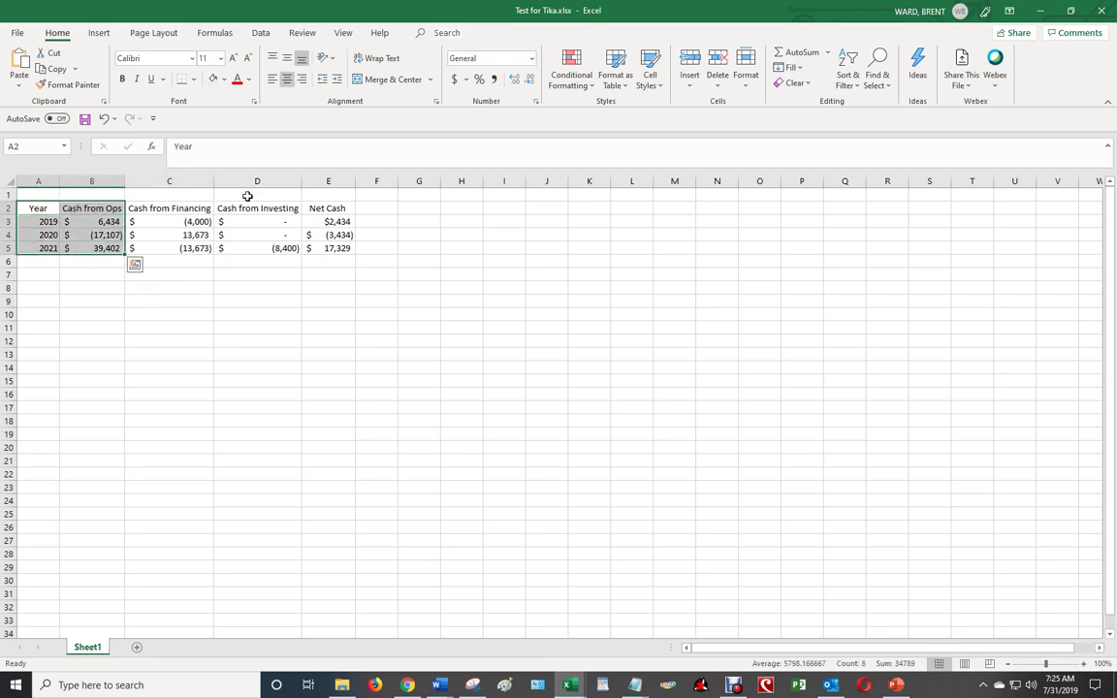
click(101, 33)
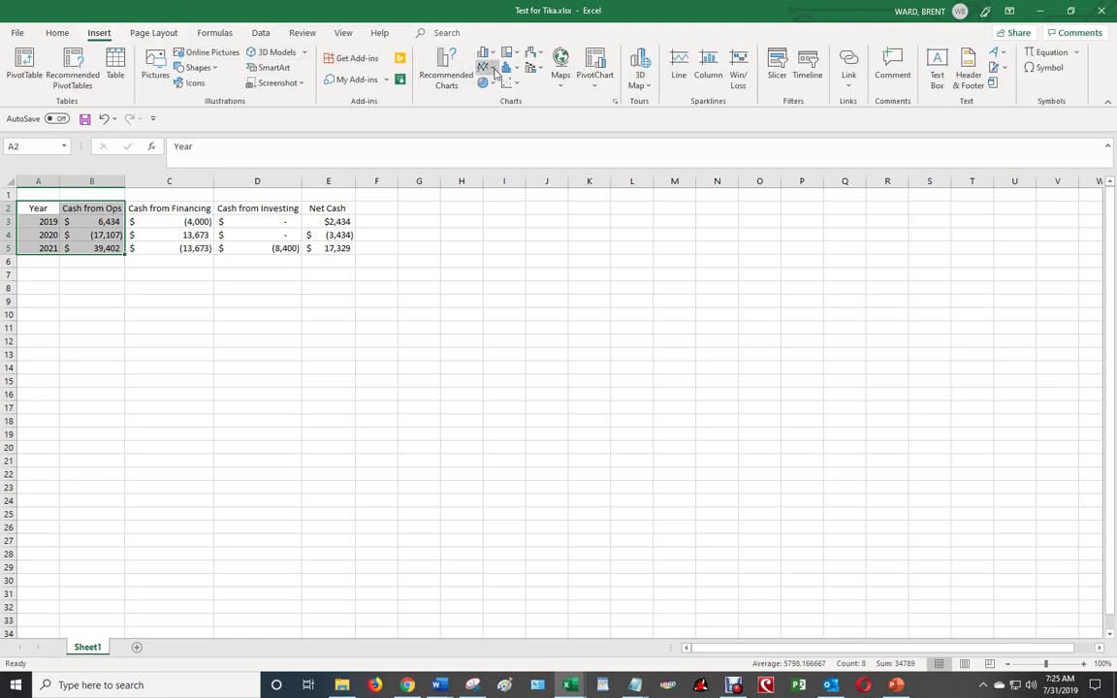
click(494, 69)
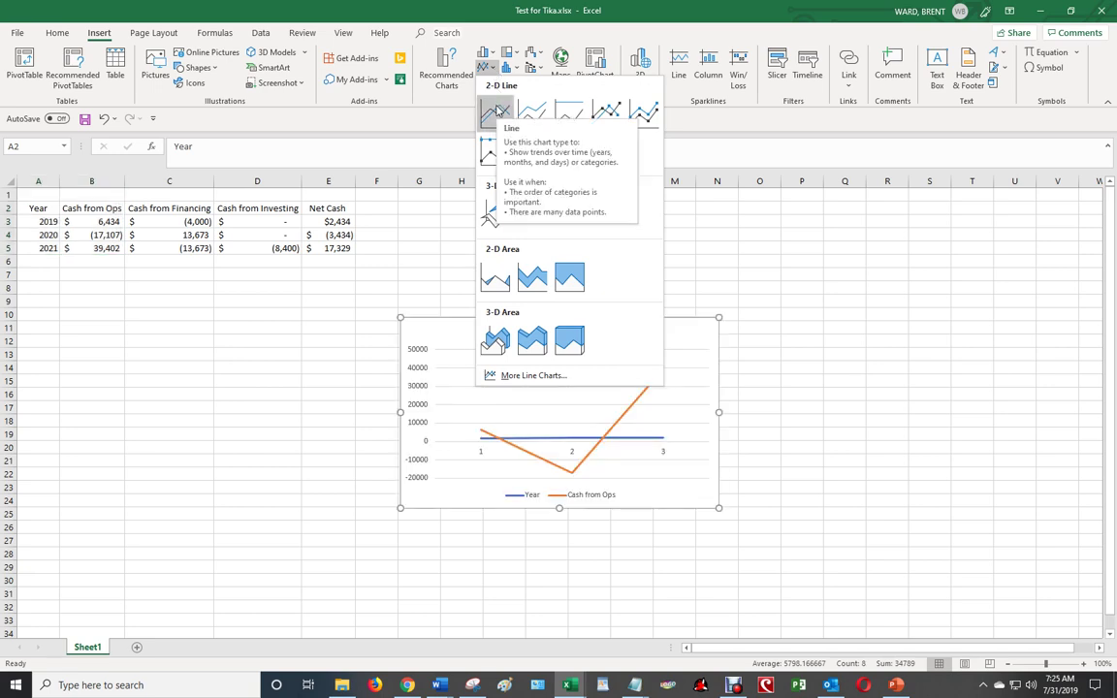
click(496, 112)
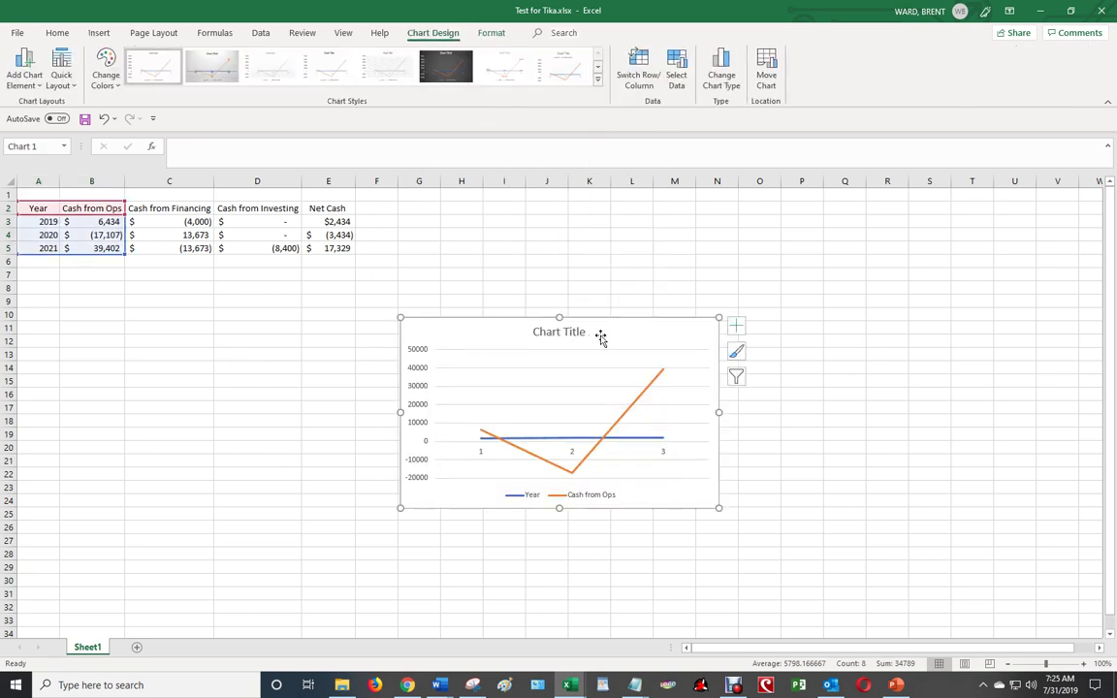
Open the data source settings of the line chart
click(636, 439)
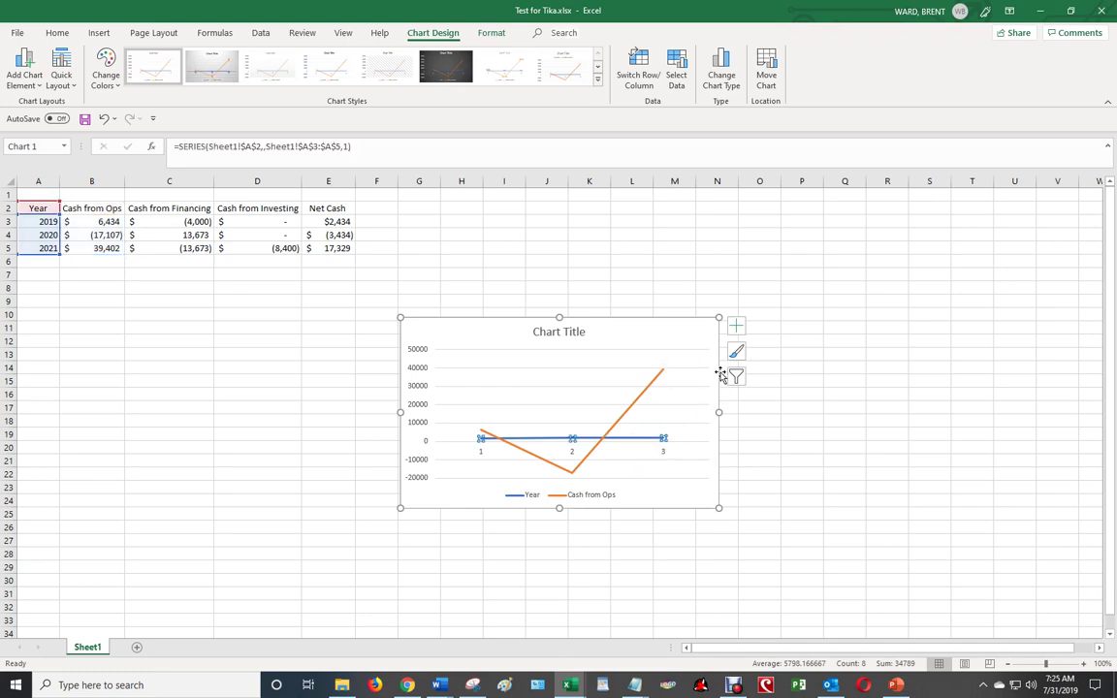
right_click(718, 337)
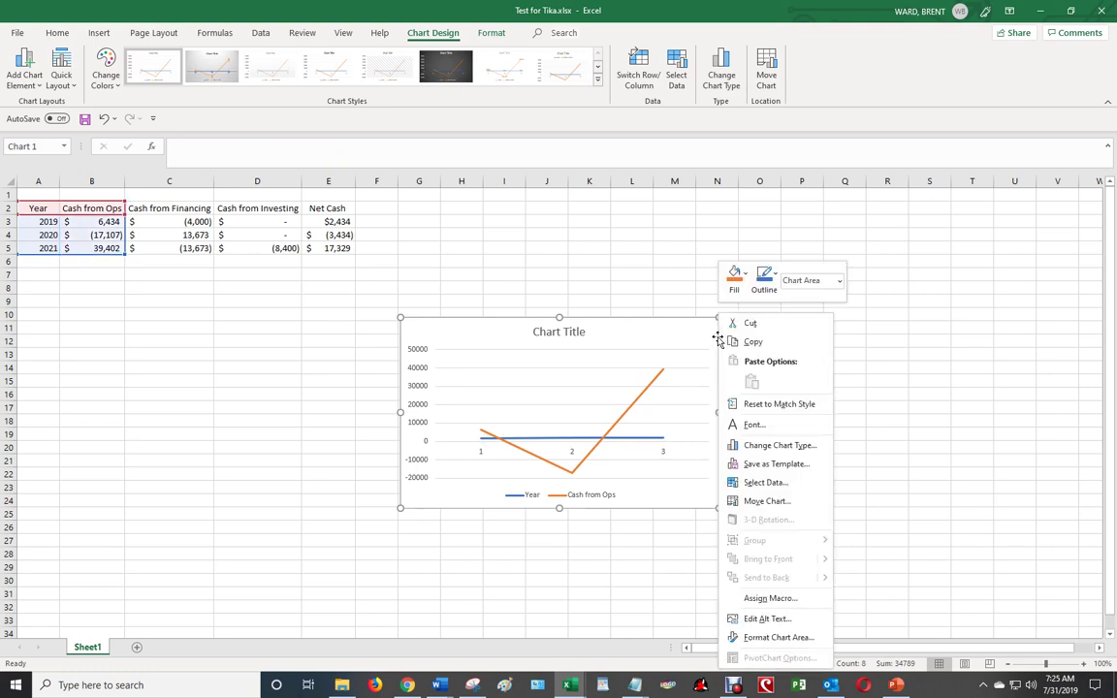
click(762, 482)
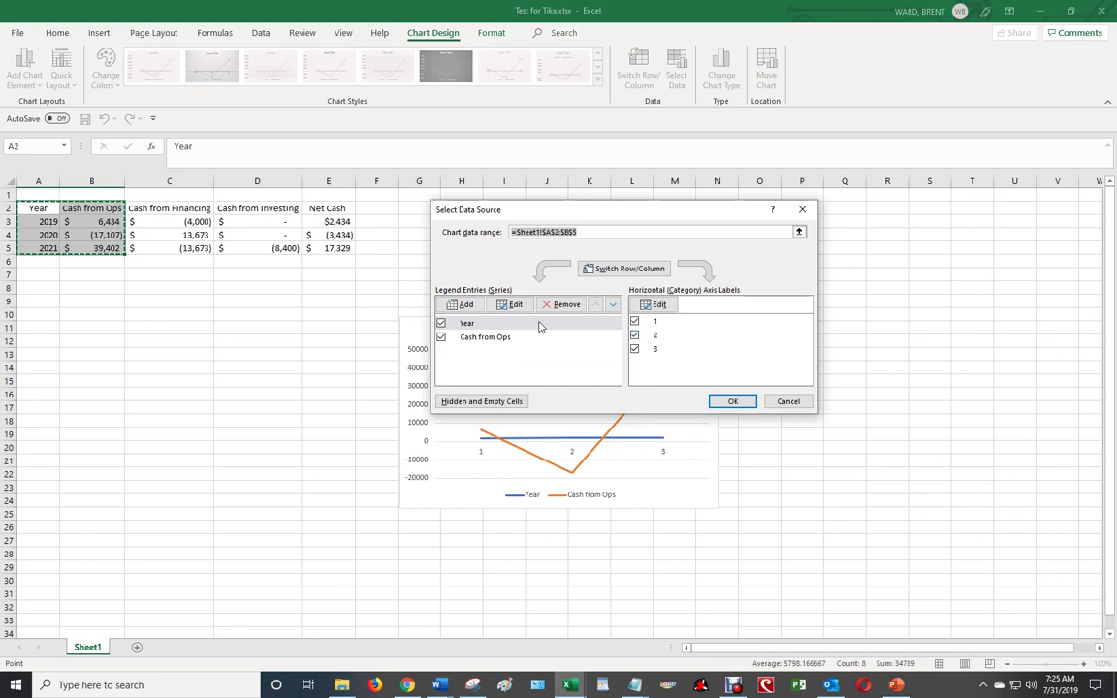
Try switching the chart's rows and columns and excluding the second series
click(624, 270)
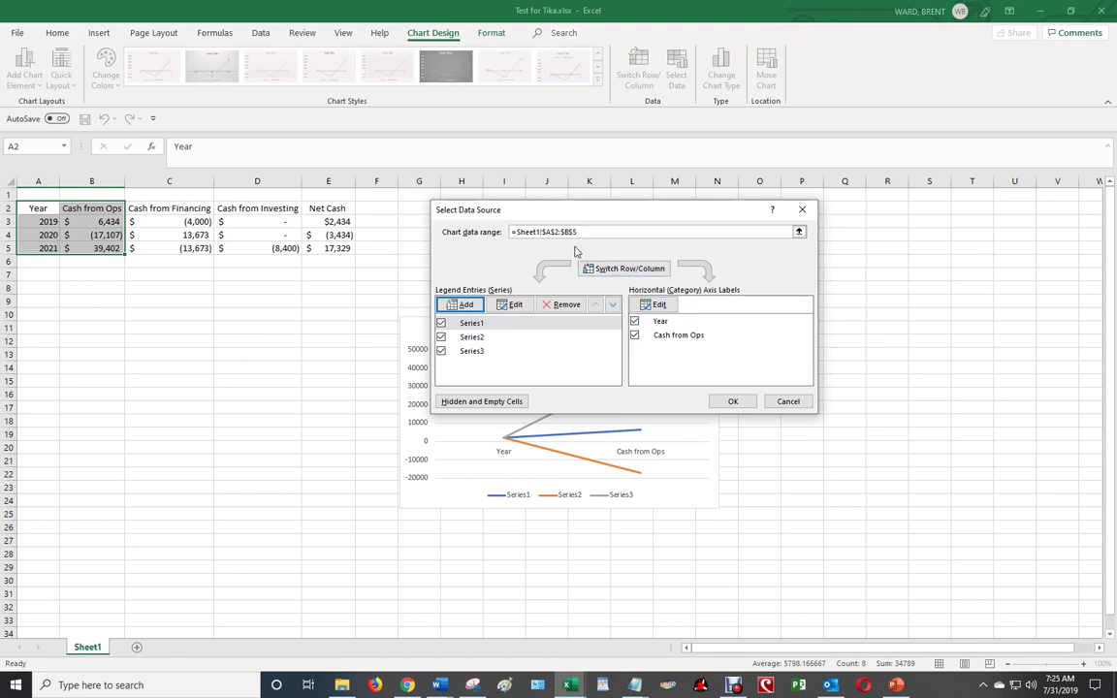
click(625, 271)
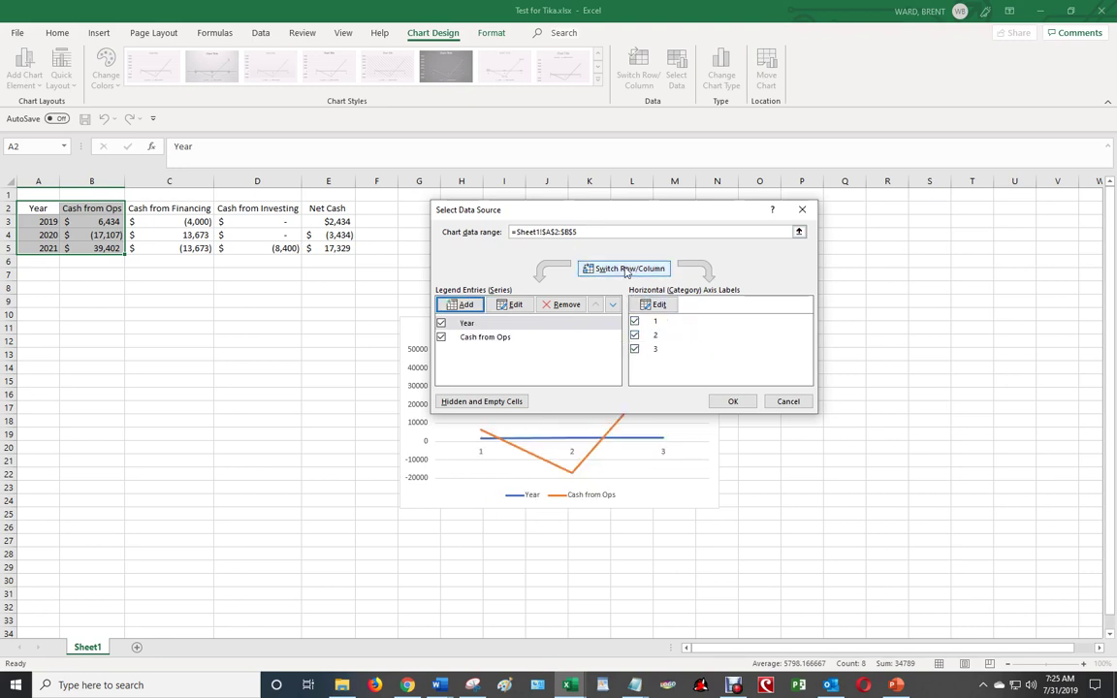
click(440, 337)
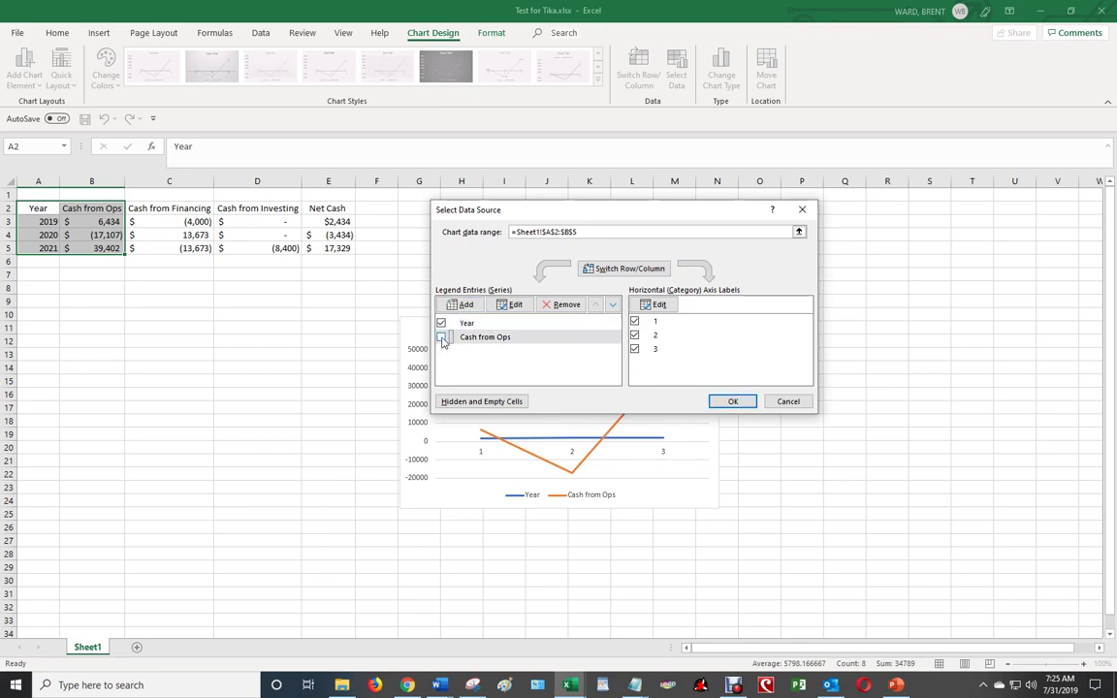
click(611, 275)
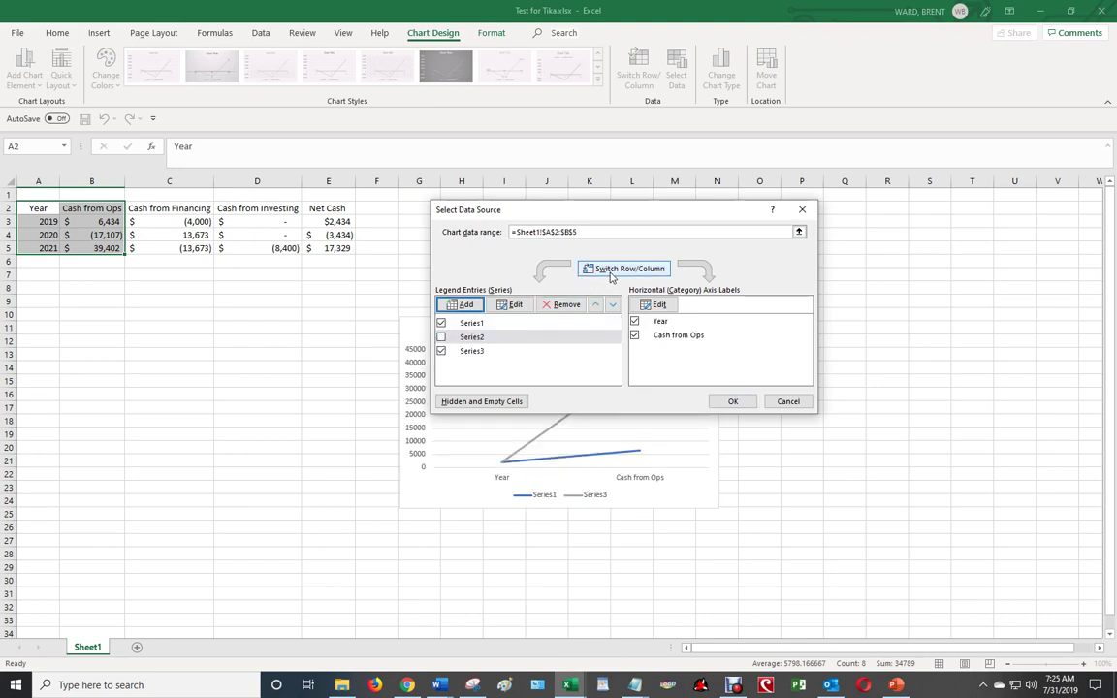
click(441, 337)
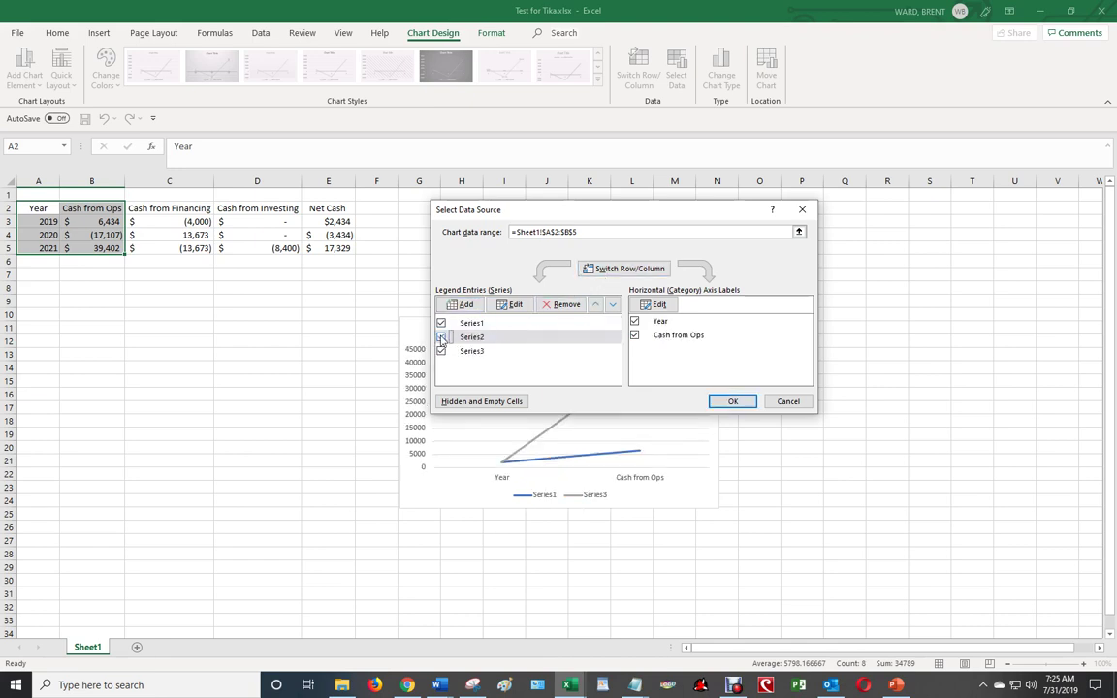
click(626, 270)
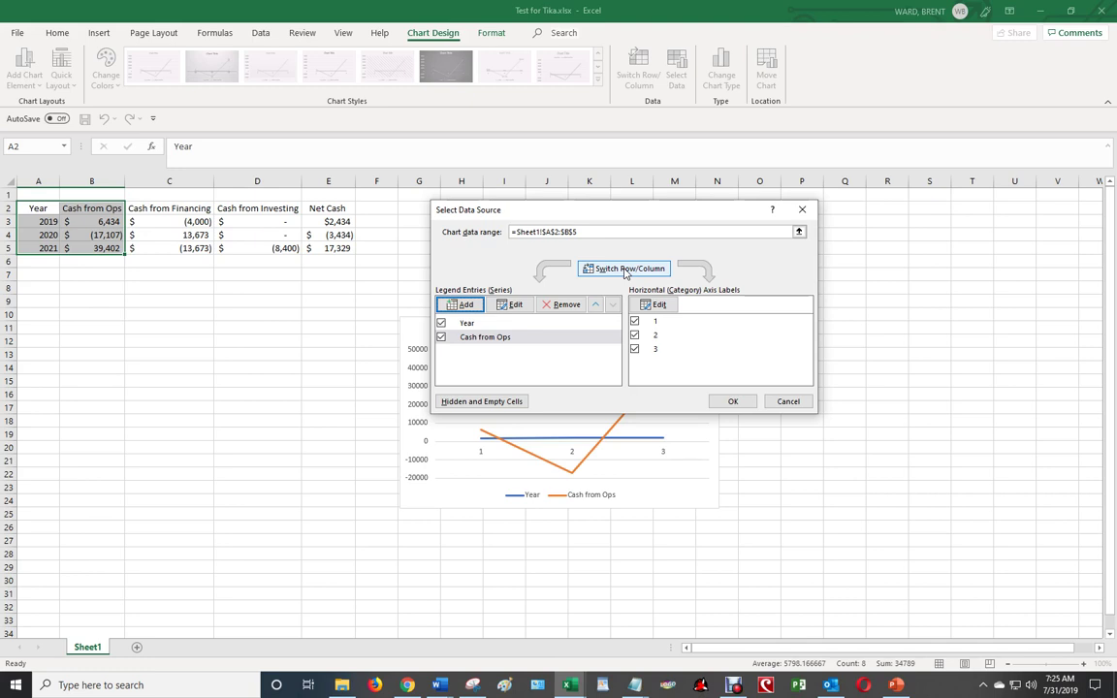
Remove the Cash from Ops and Year series from the chart and start adding a new series
click(559, 307)
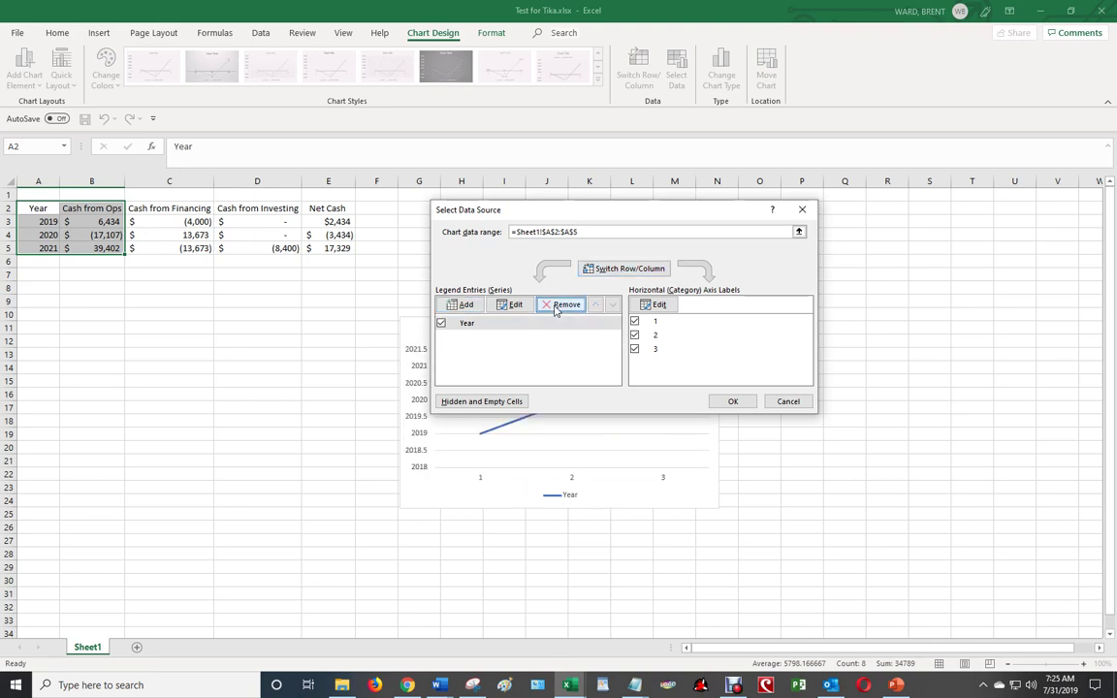
click(556, 307)
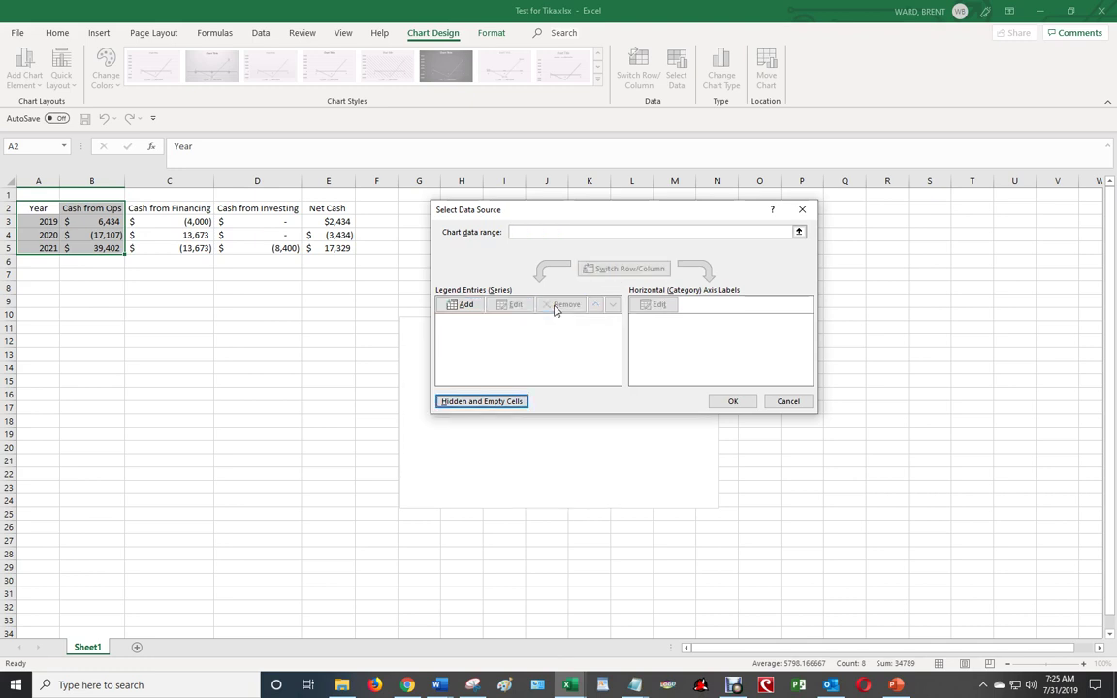
click(464, 306)
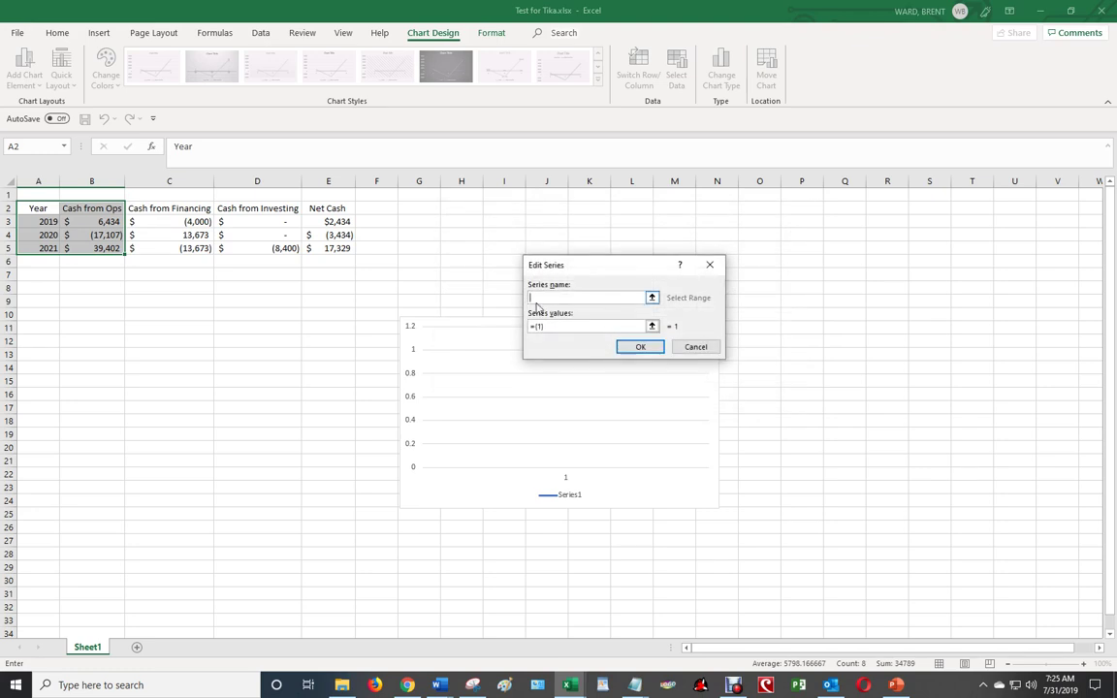
Try to name the new series from the Cash from Ops value cells and header, and clear the reference
click(135, 222)
click(104, 222)
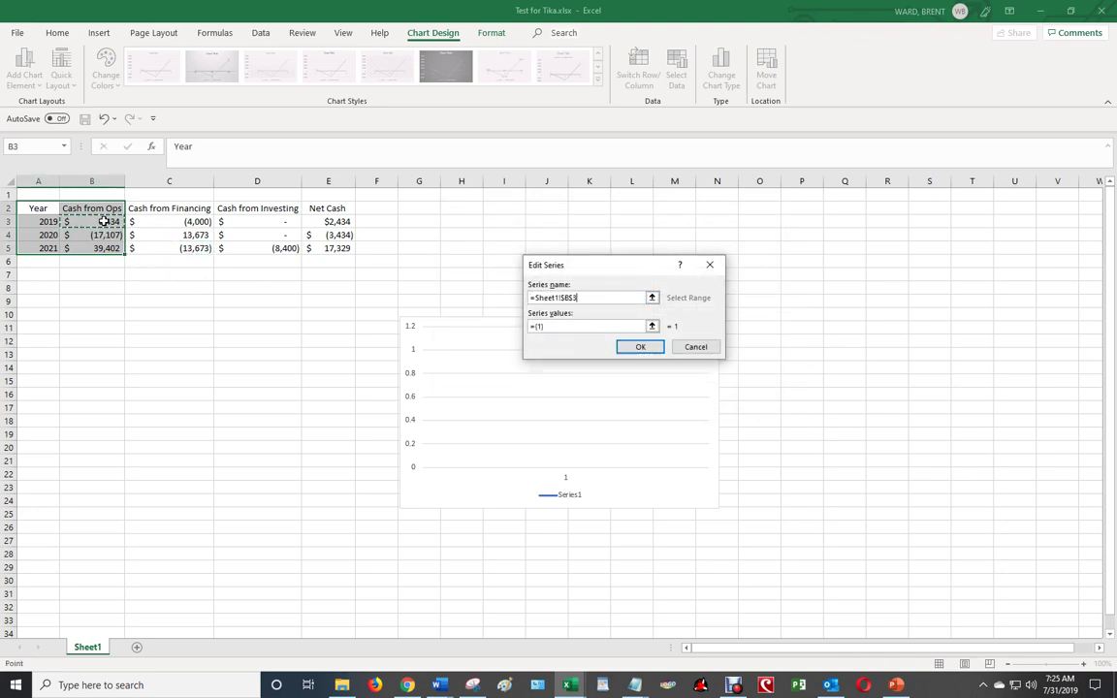
drag(103, 222, 104, 244)
click(107, 246)
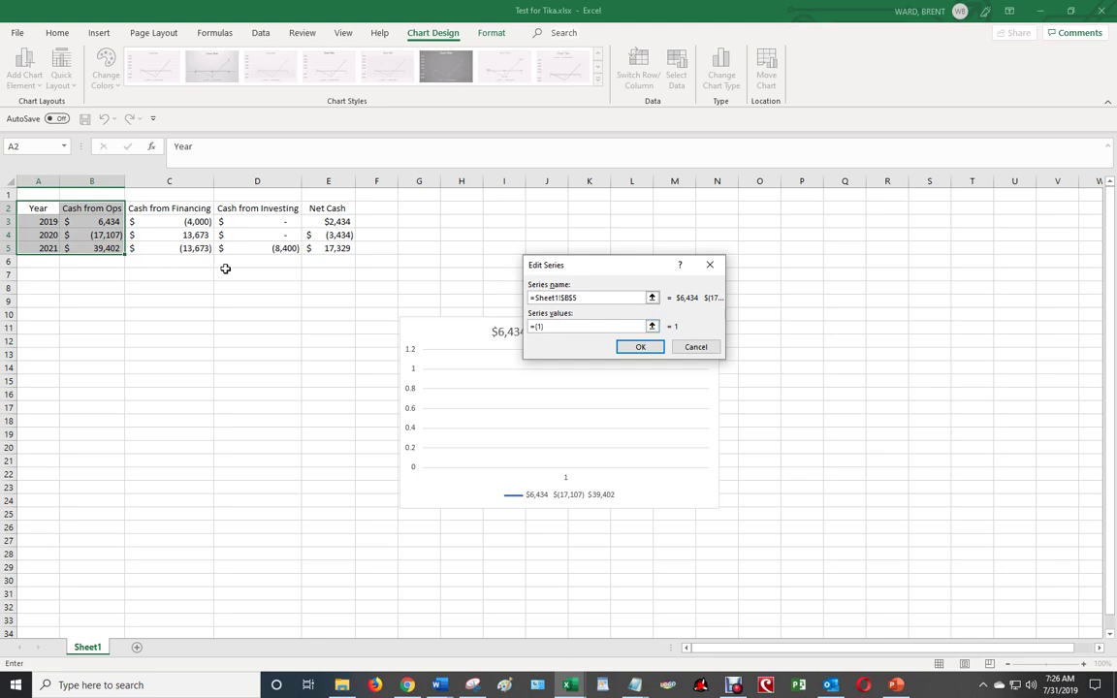
drag(578, 298, 560, 299)
click(557, 326)
click(577, 298)
text(+)
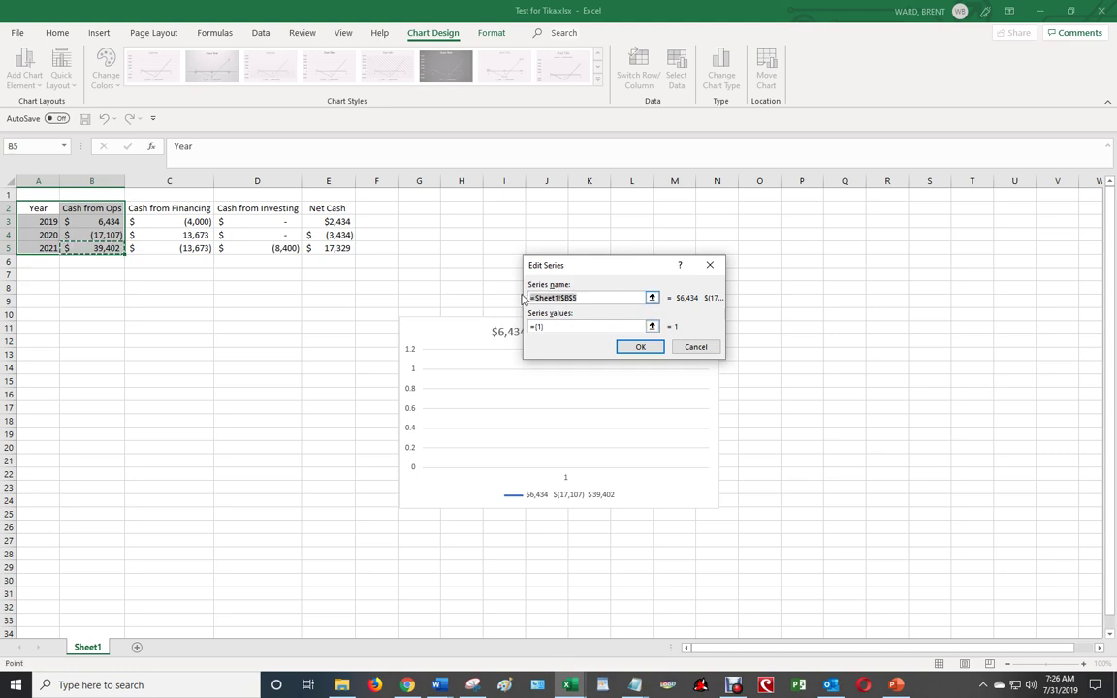
click(101, 208)
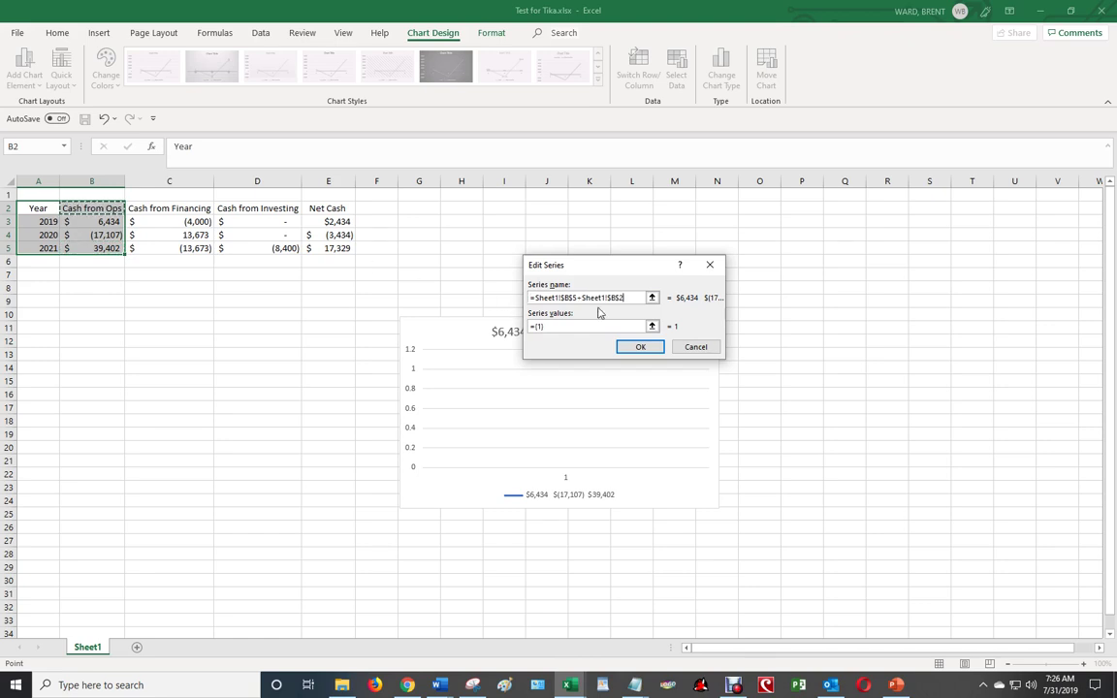
click(445, 294)
key(BackSpace)
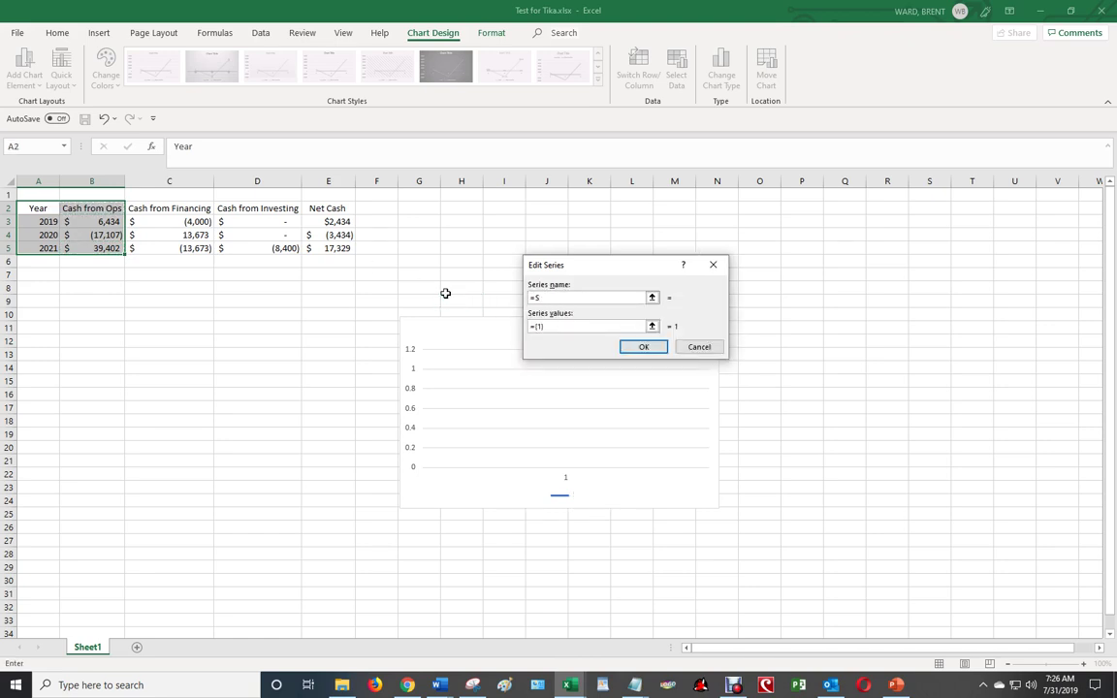
Define the new series with the Cash from Ops header (B2) as name and B3:B5 as values, and apply the data source
click(92, 210)
click(548, 326)
drag(100, 221, 111, 245)
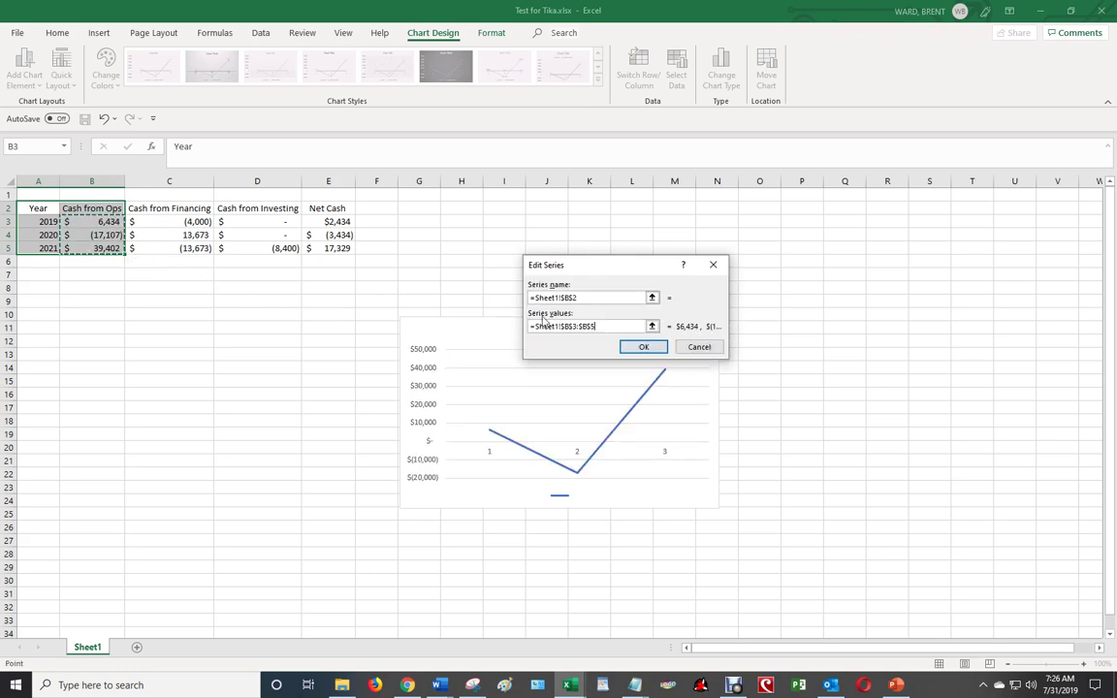
click(645, 347)
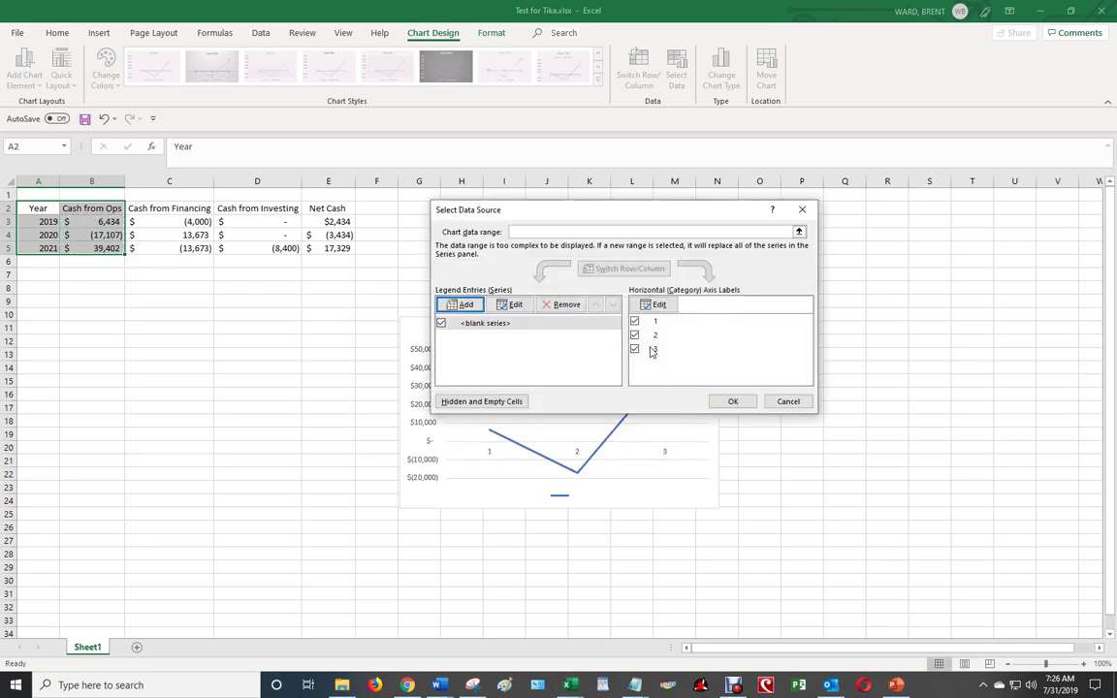
click(729, 403)
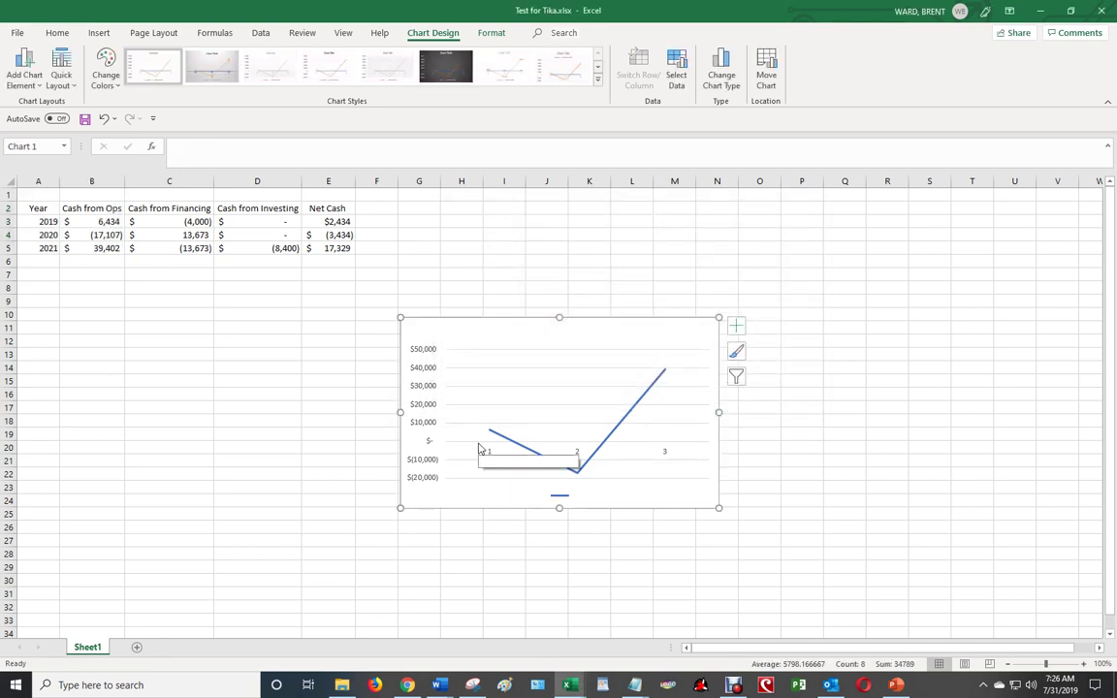
Delete the legend below the plot and add axis titles to the chart
click(560, 496)
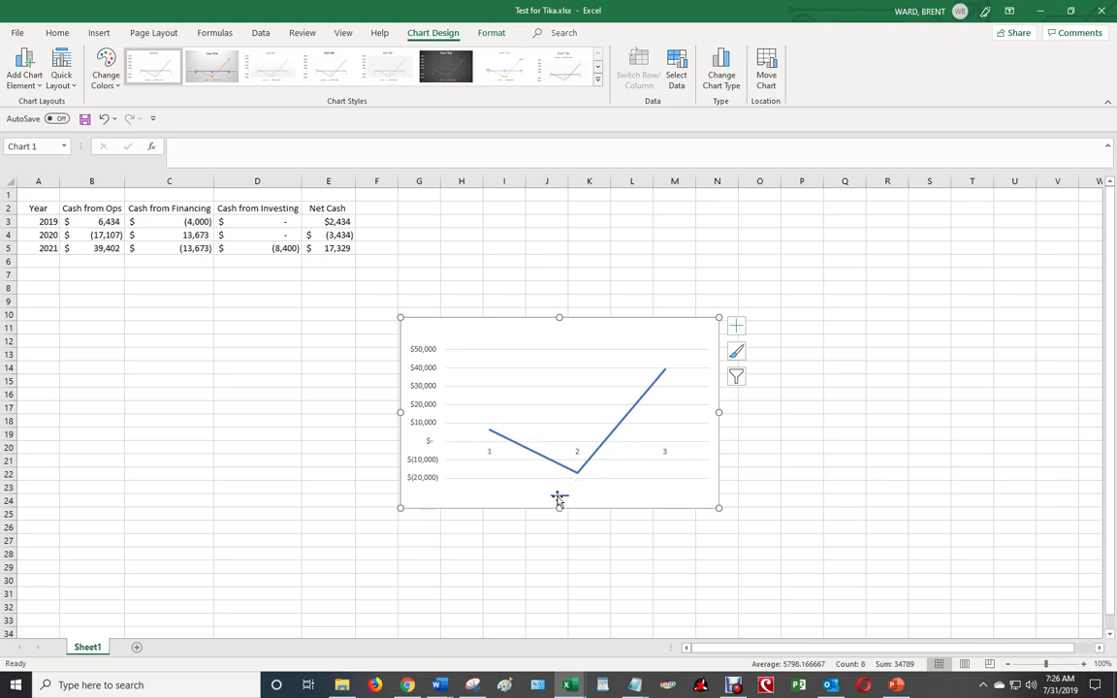
key(Delete)
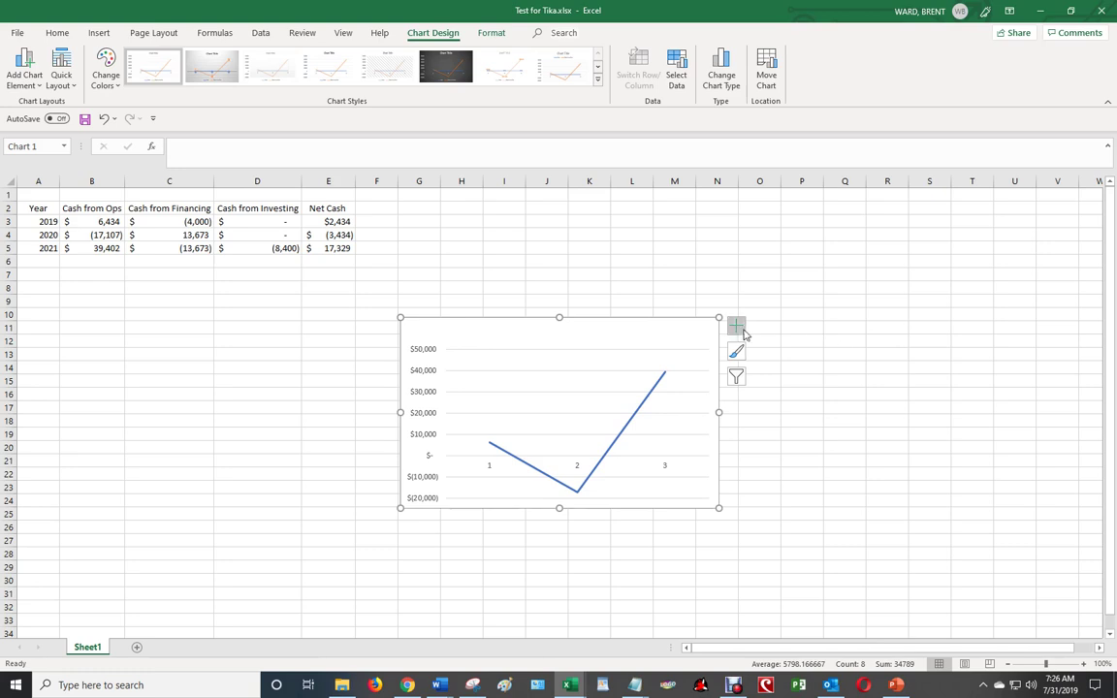
click(736, 327)
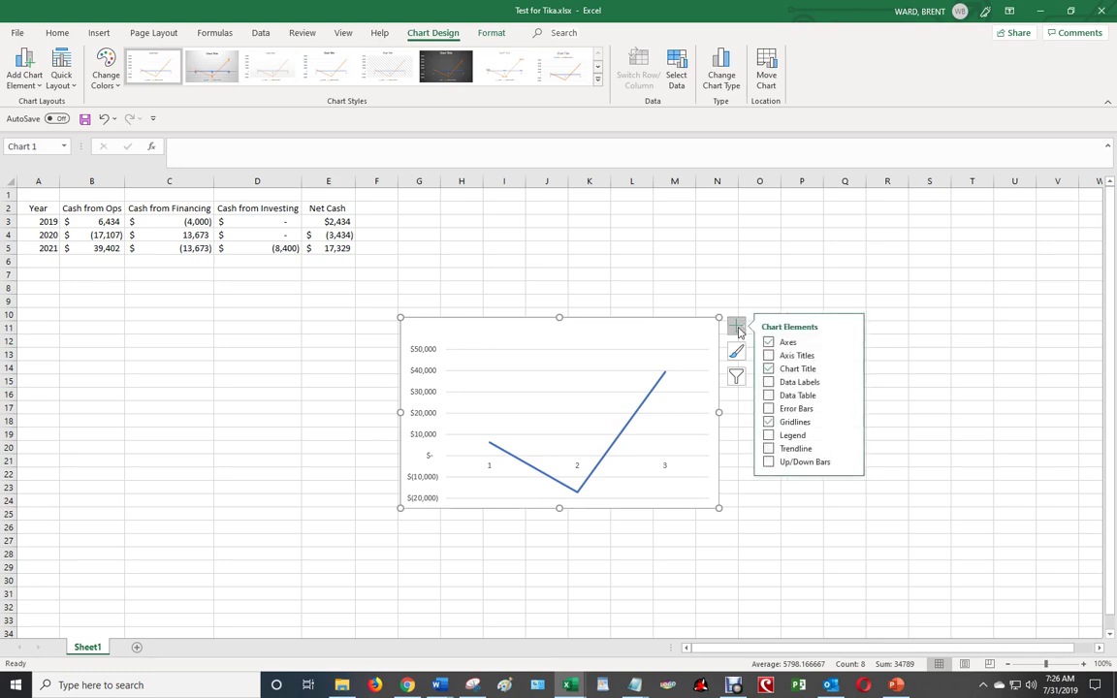
click(788, 355)
Delete the horizontal axis title and turn the missing axis title back on
click(585, 493)
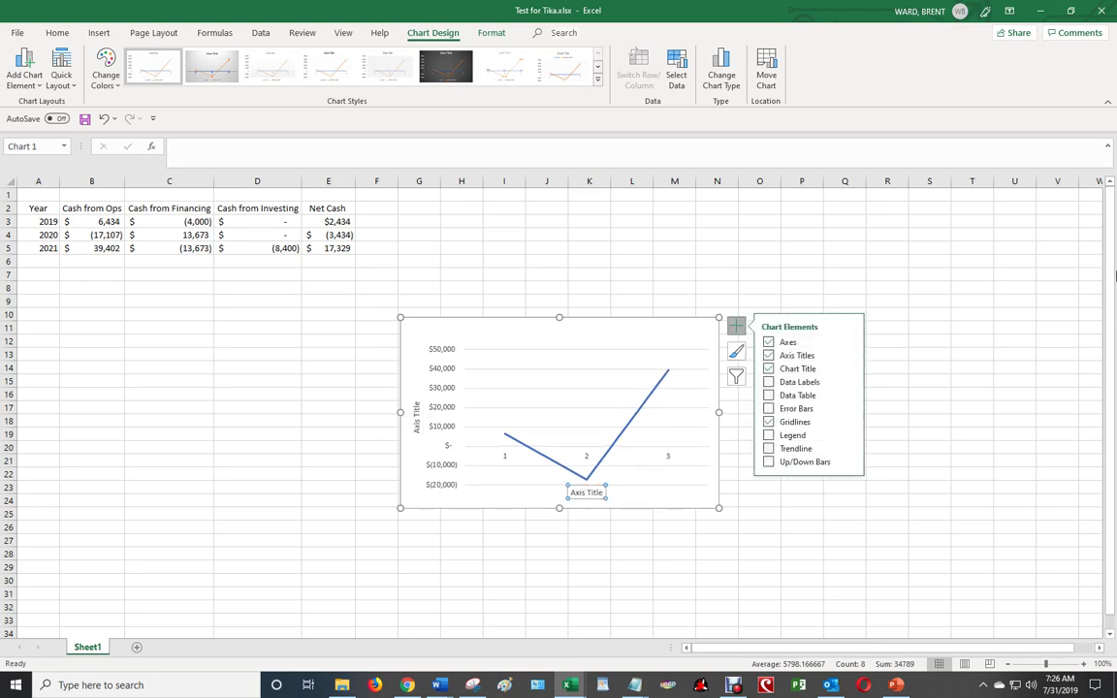
key(Delete)
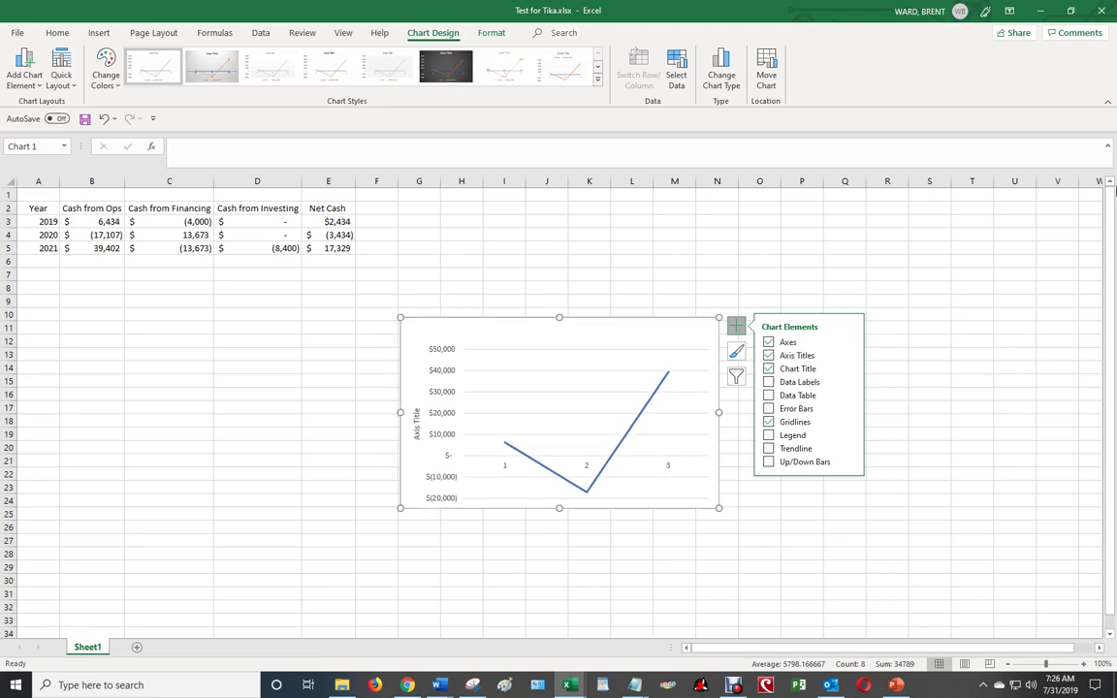
click(769, 355)
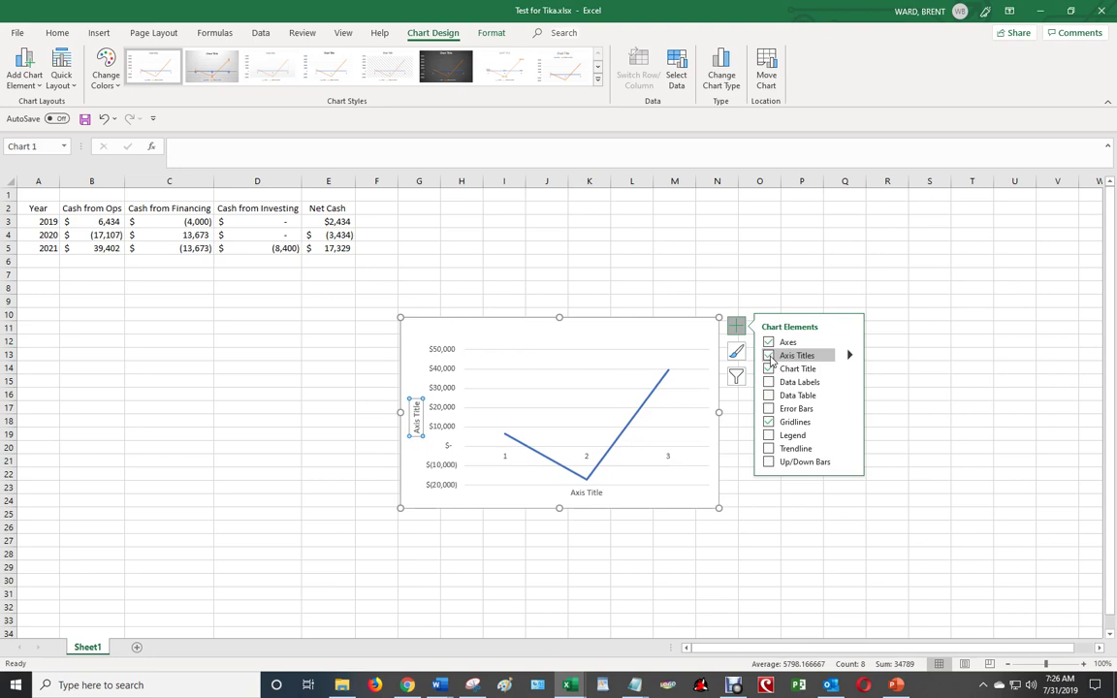
Change the horizontal axis title to "Year"
click(586, 492)
drag(603, 492, 570, 493)
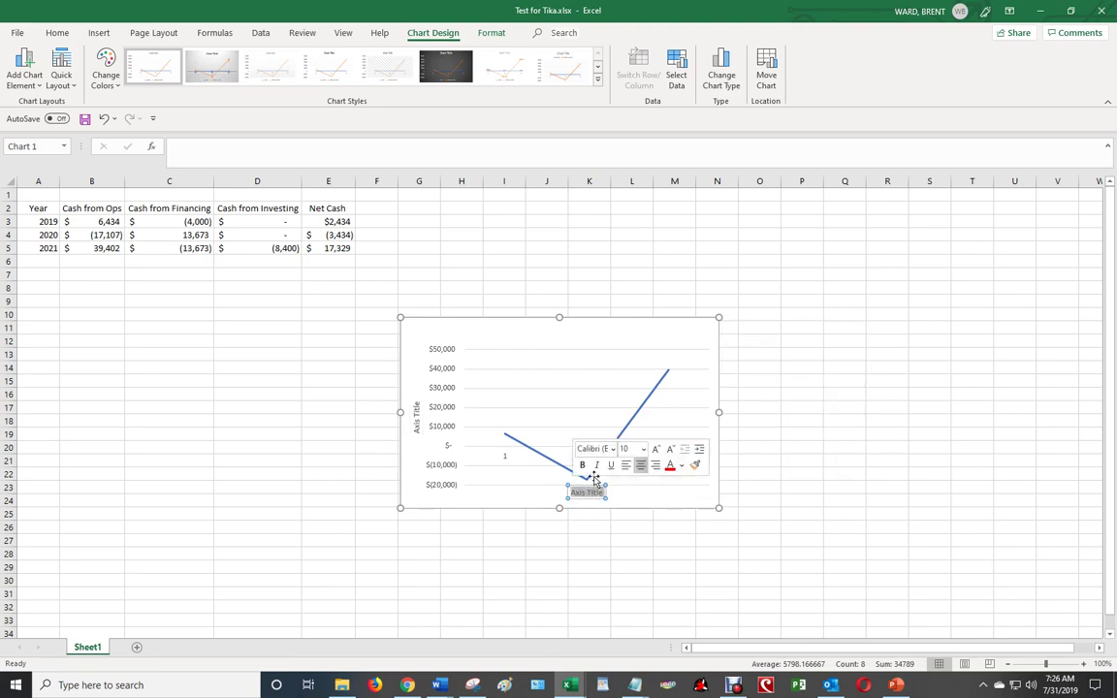
text(Year)
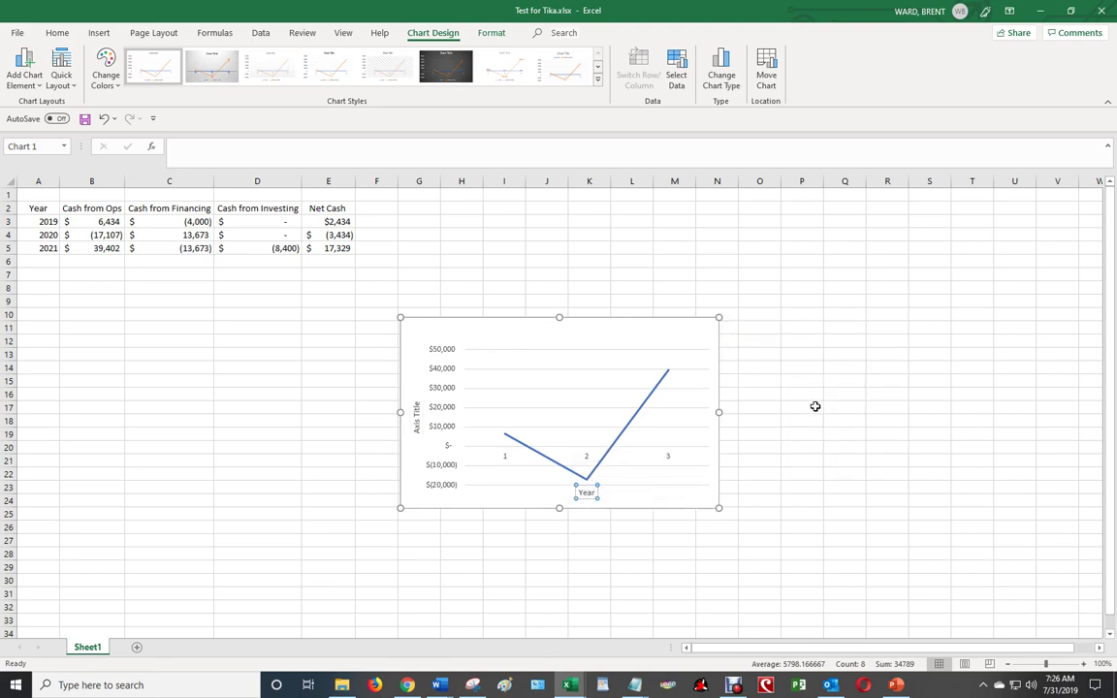
click(816, 406)
Change the vertical axis title to "Cash Flow ($)"
click(418, 414)
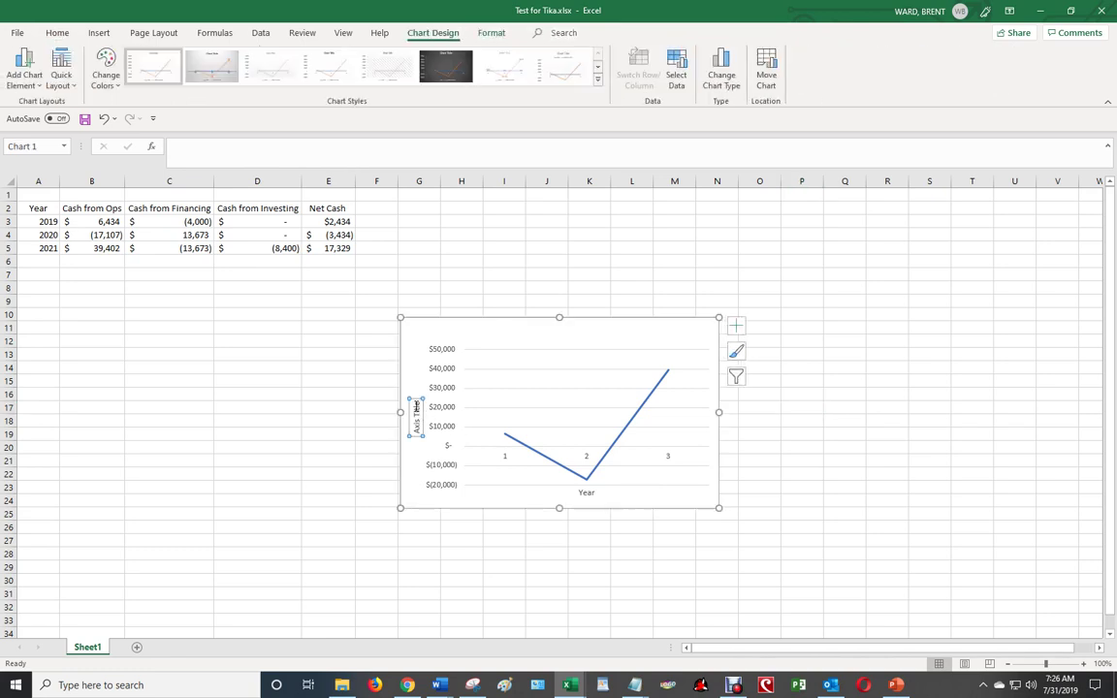
drag(417, 409, 418, 431)
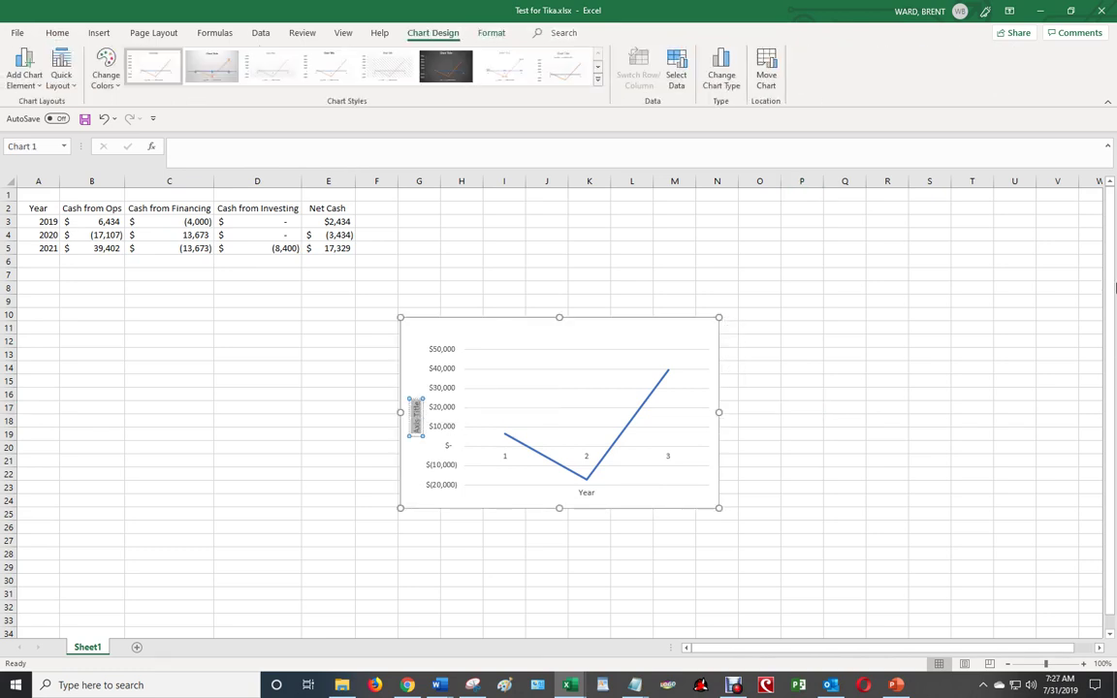
text(Cash Flow ($))
click(875, 308)
Turn the chart title off and back on, and try to enter placeholder text in it
click(716, 359)
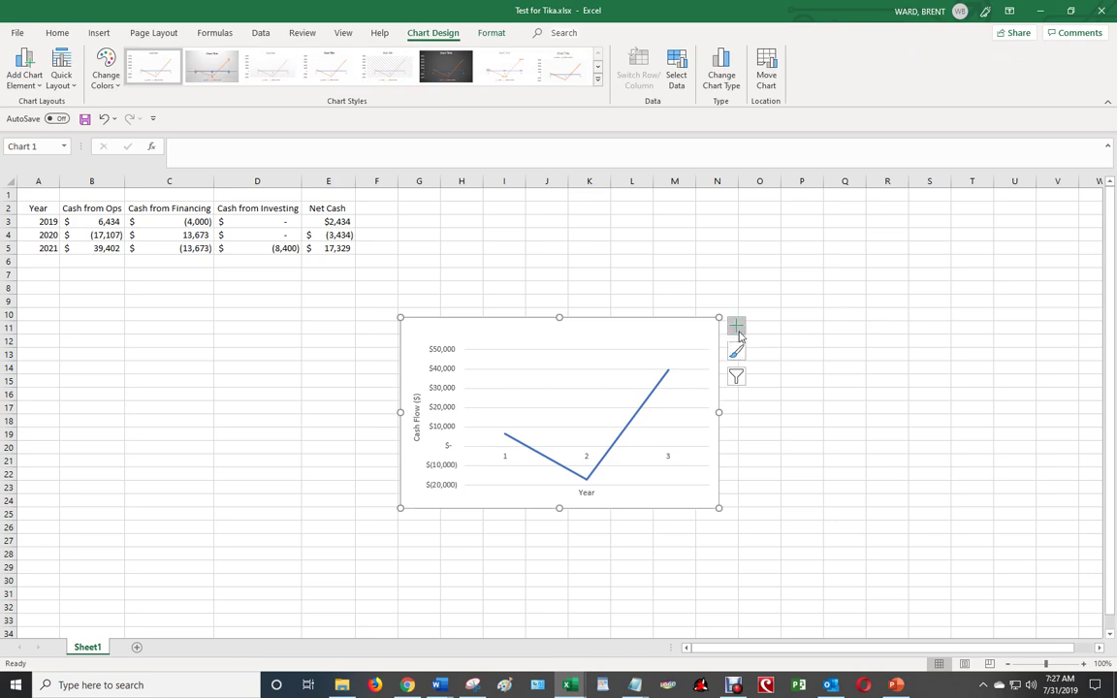
click(737, 331)
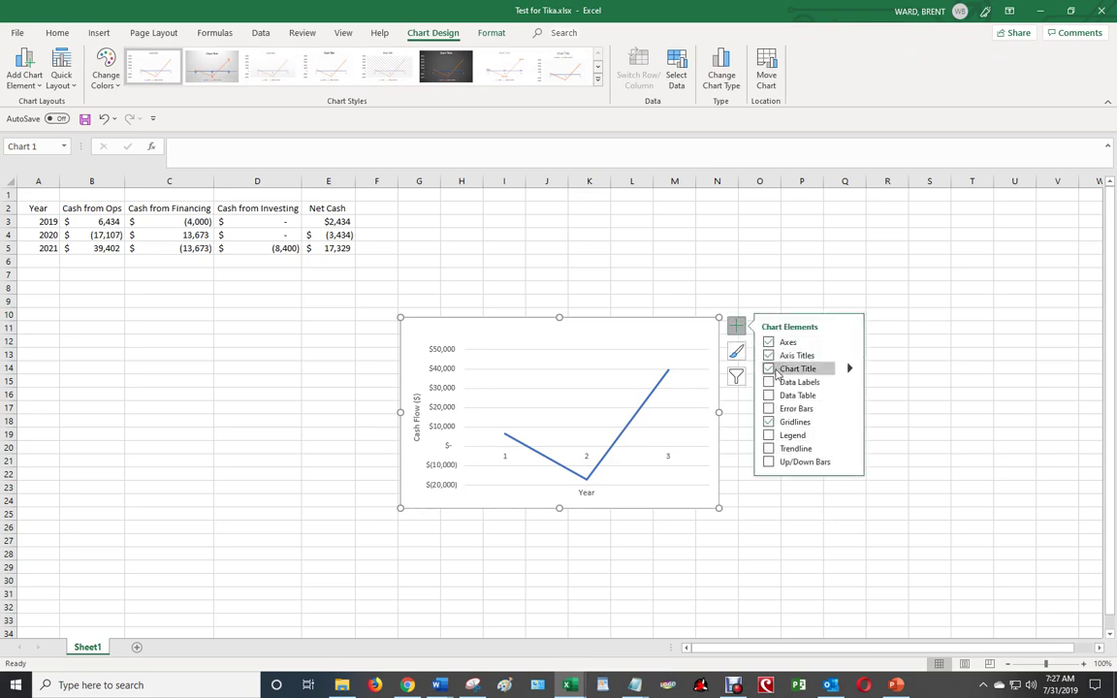
click(769, 370)
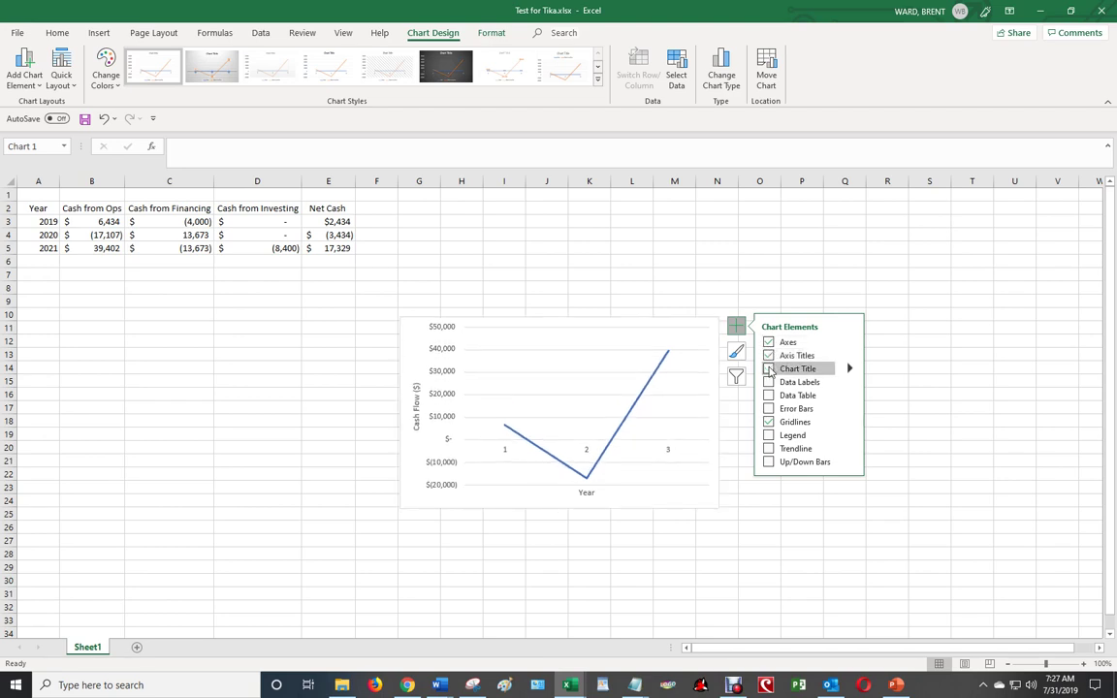
click(769, 369)
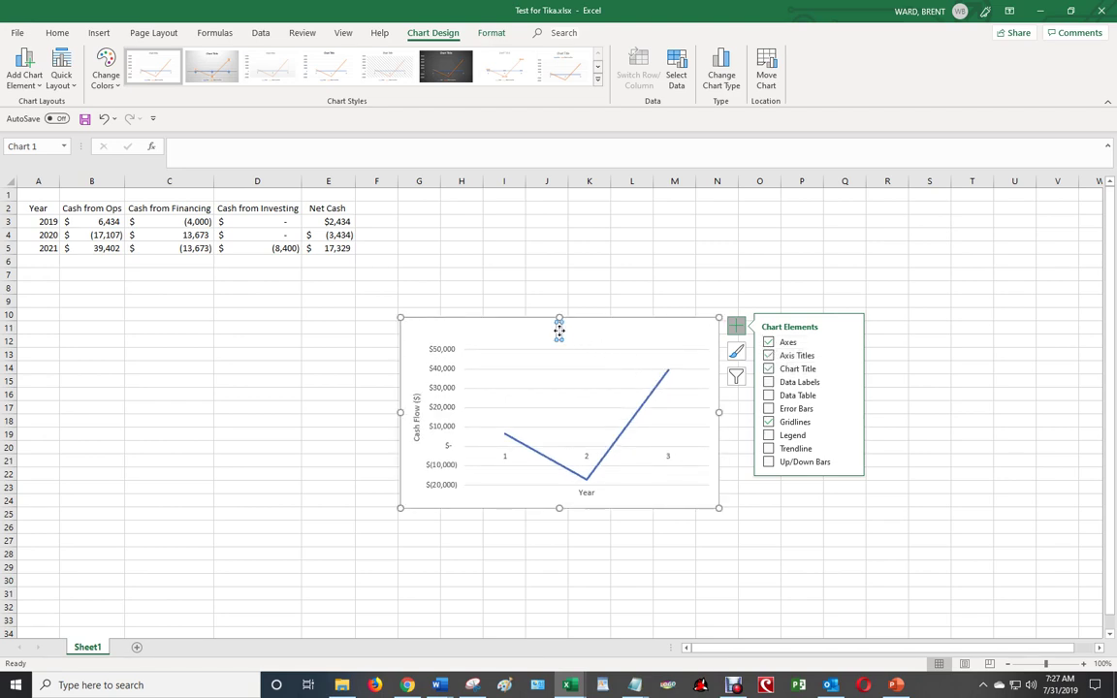
drag(559, 331, 561, 337)
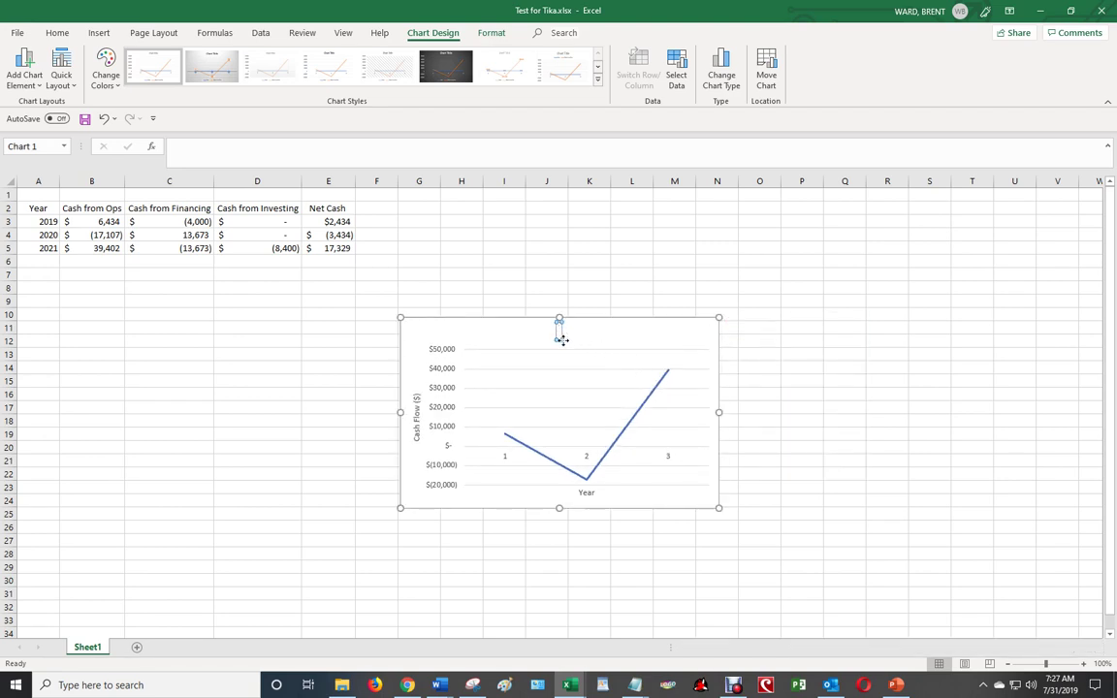
double_click(560, 333)
text(ad)
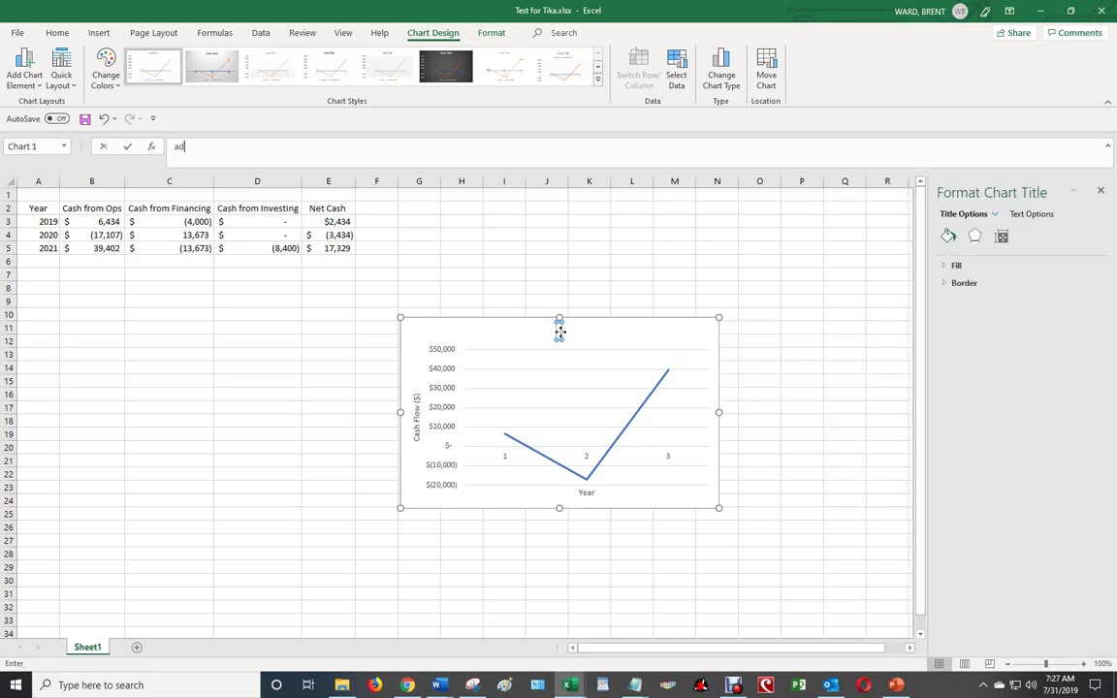
text(adfadf)
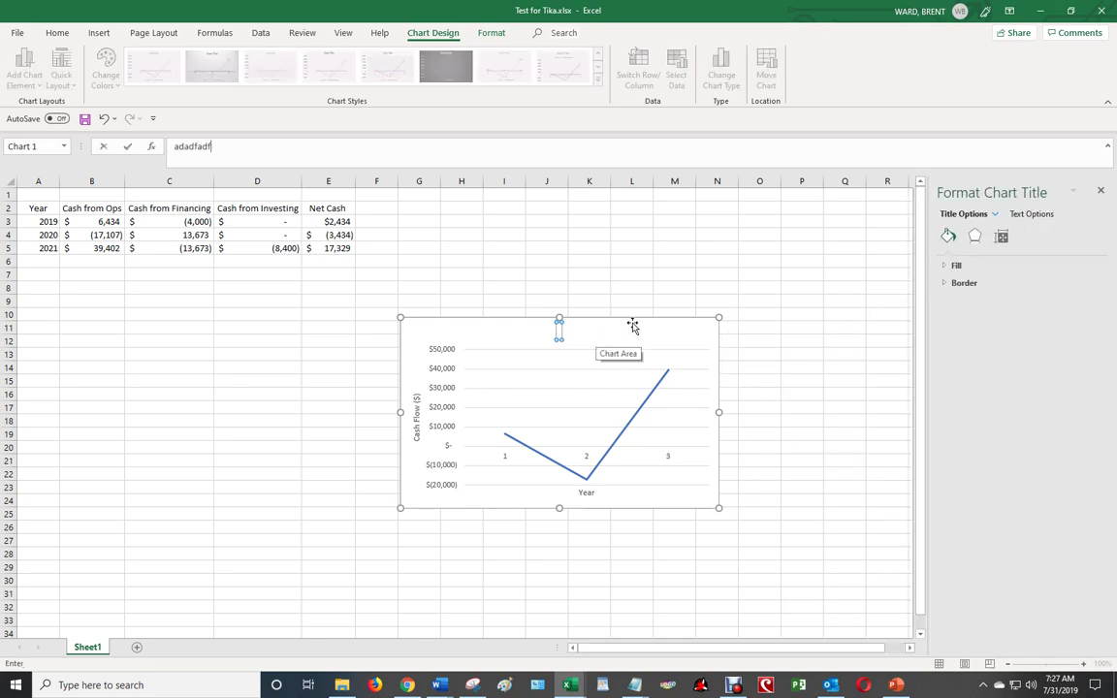
key(Escape)
key(Escape)
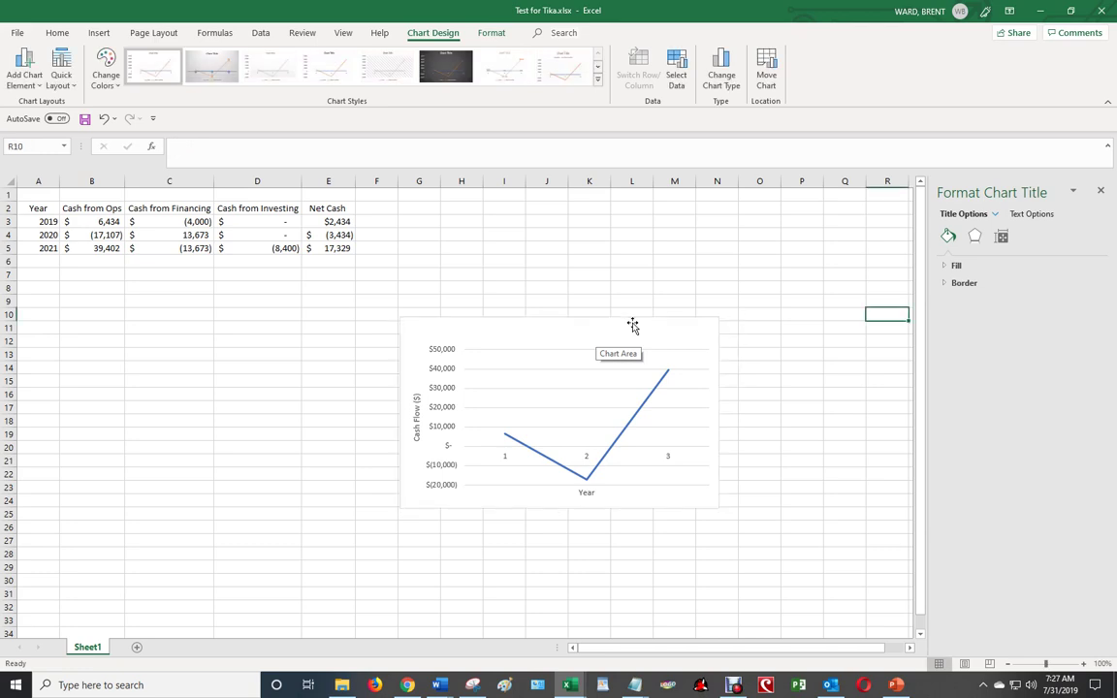
Toggle the chart title again, check its placement options and try to edit the empty title box
click(595, 332)
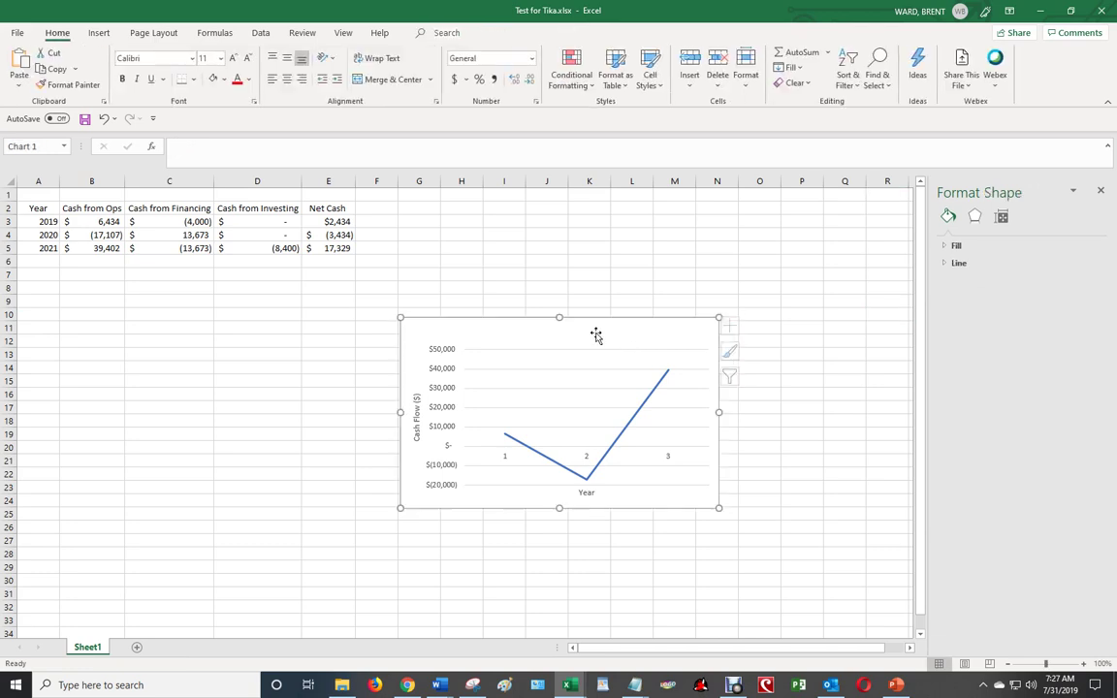
click(737, 326)
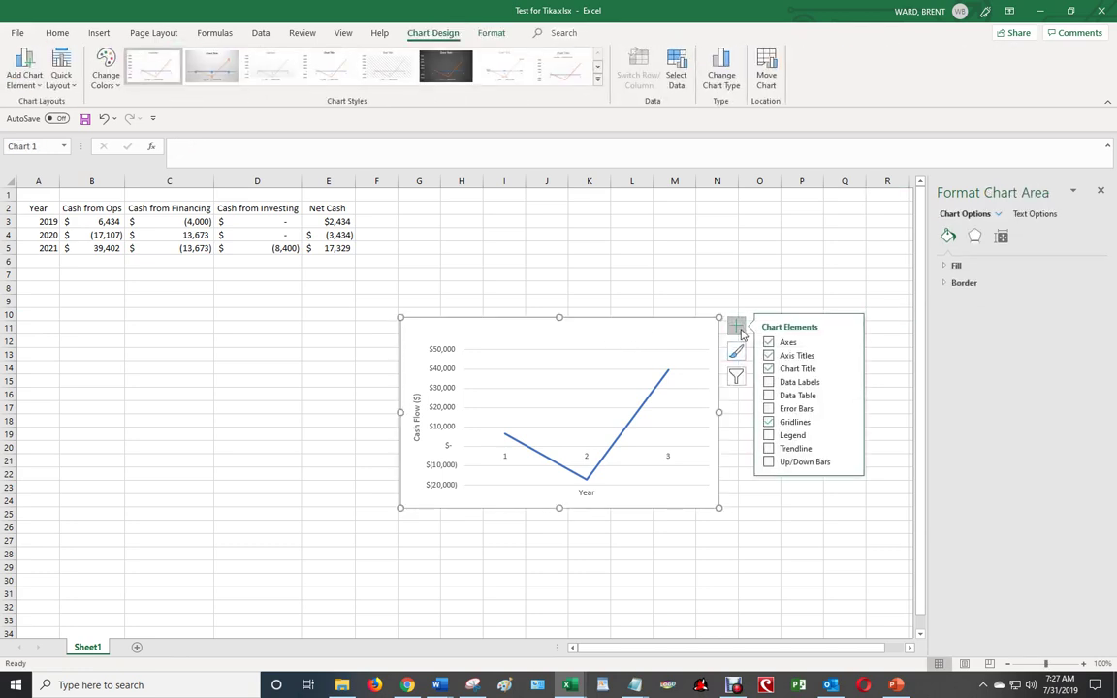
click(769, 370)
click(769, 370)
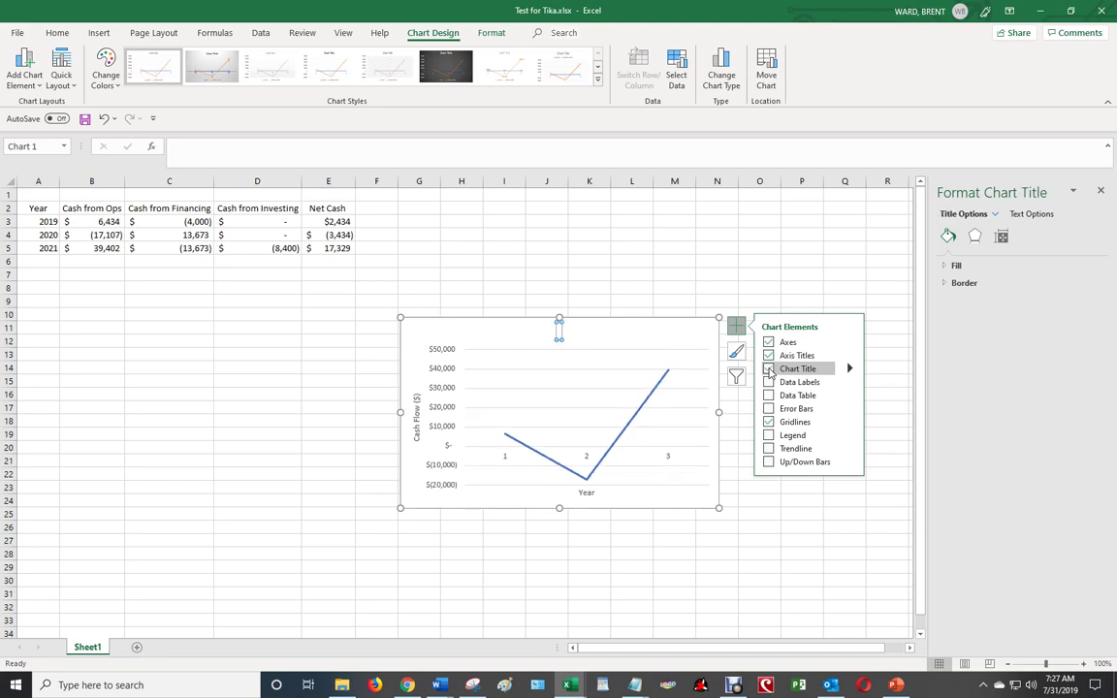
click(769, 370)
click(821, 370)
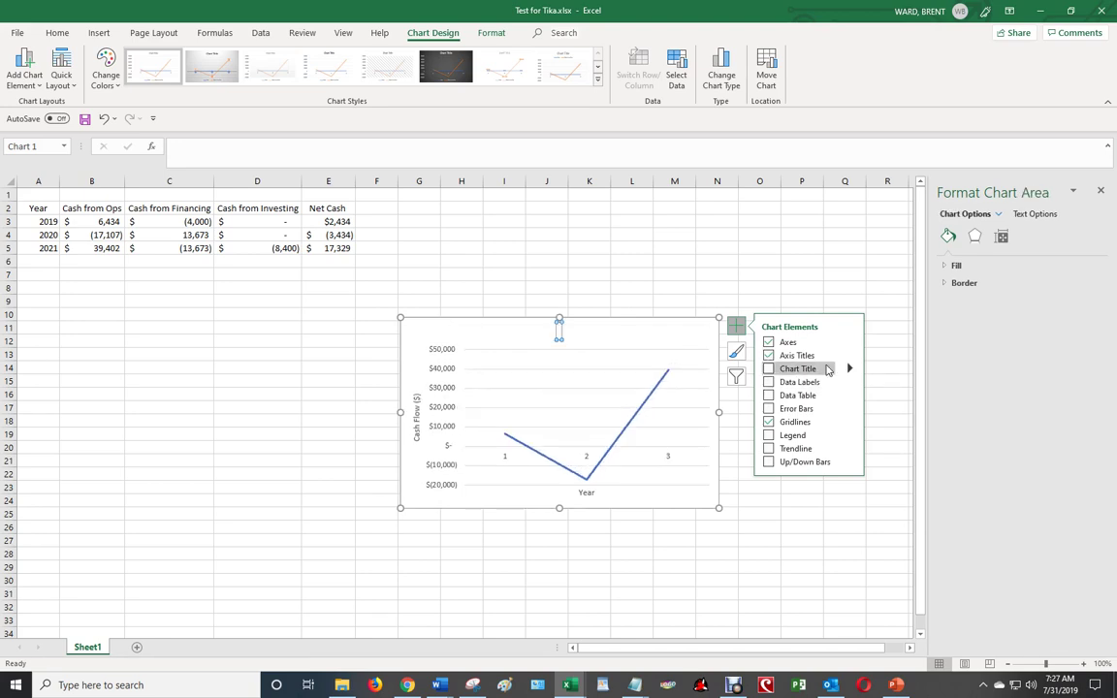
click(850, 369)
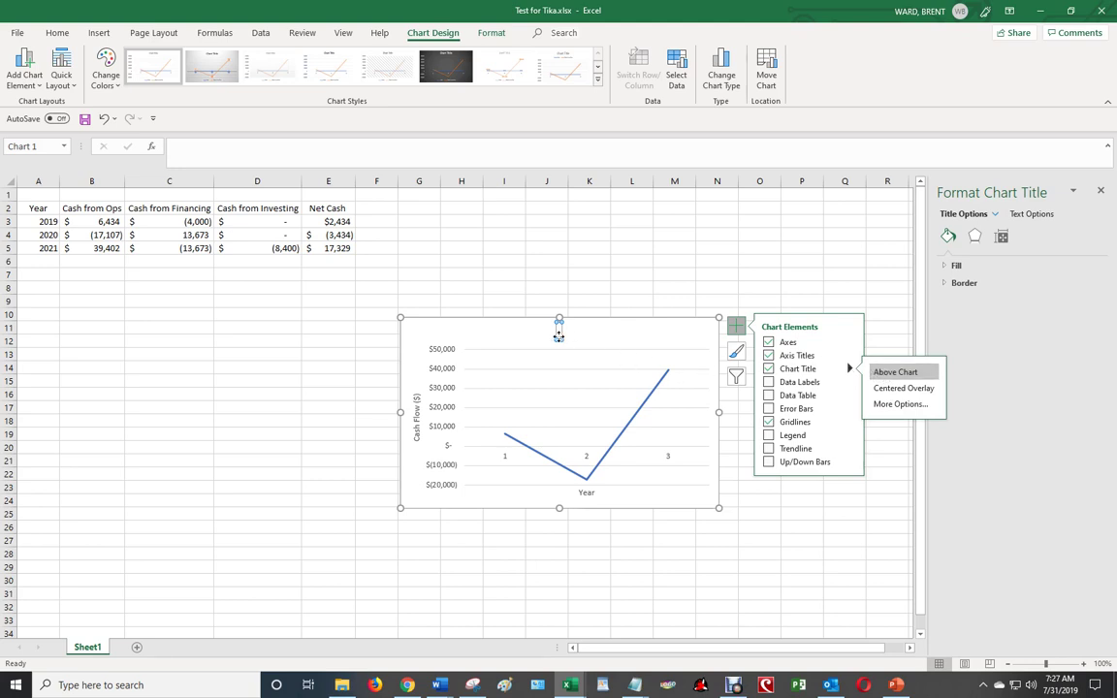
click(561, 332)
click(555, 289)
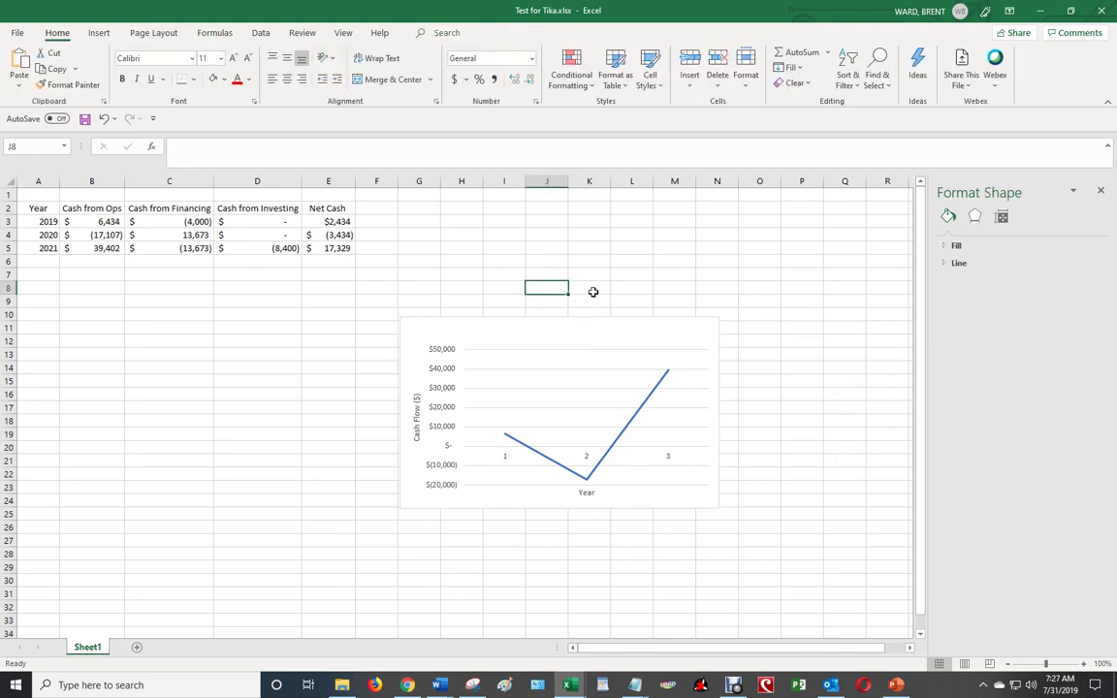
Enter "Baldwin Cash Flow from Operating Activities" in cell J9 and "Years 1-3" in cell J10 as the chart's heading
click(551, 301)
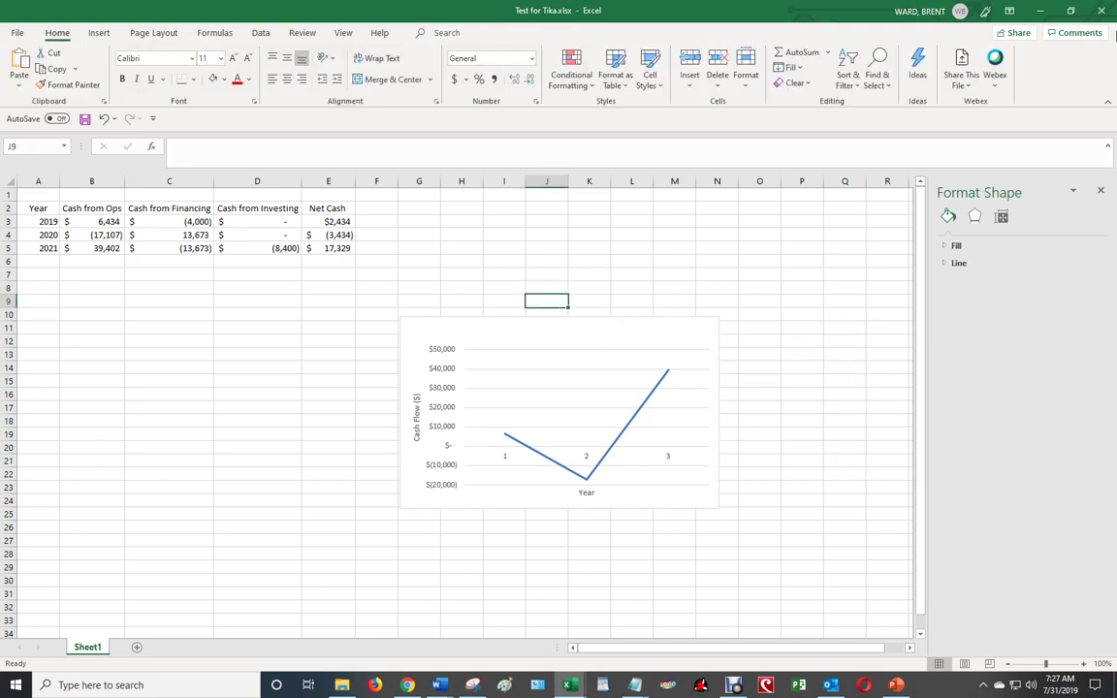
text(Baldwin Cash Flow from)
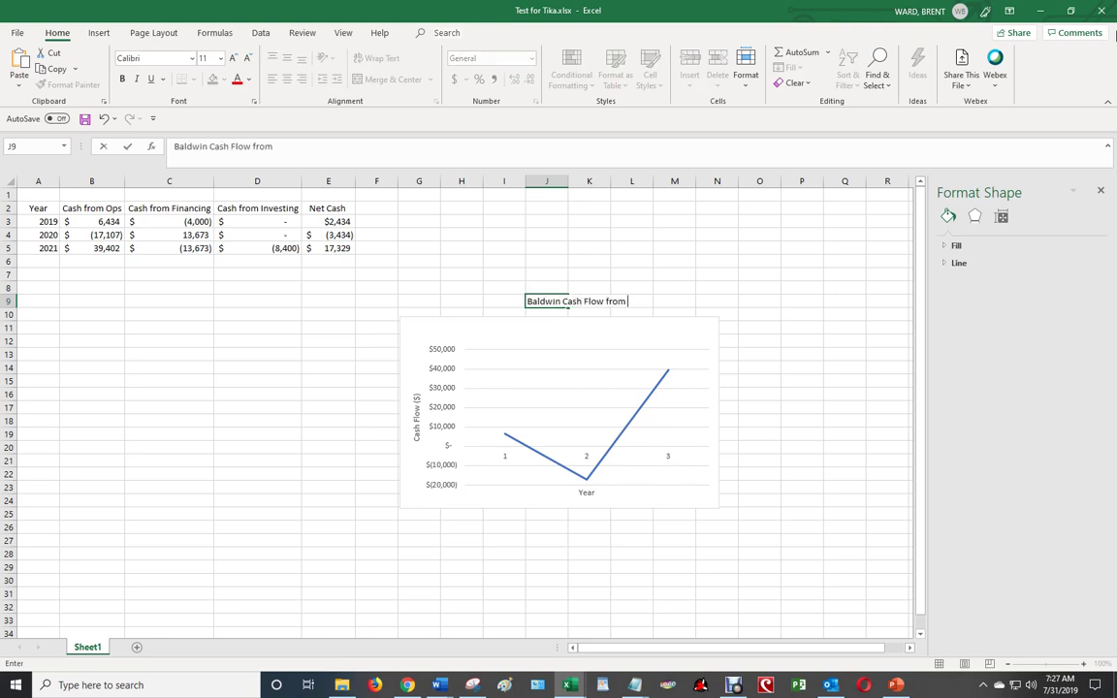
text( Operating )
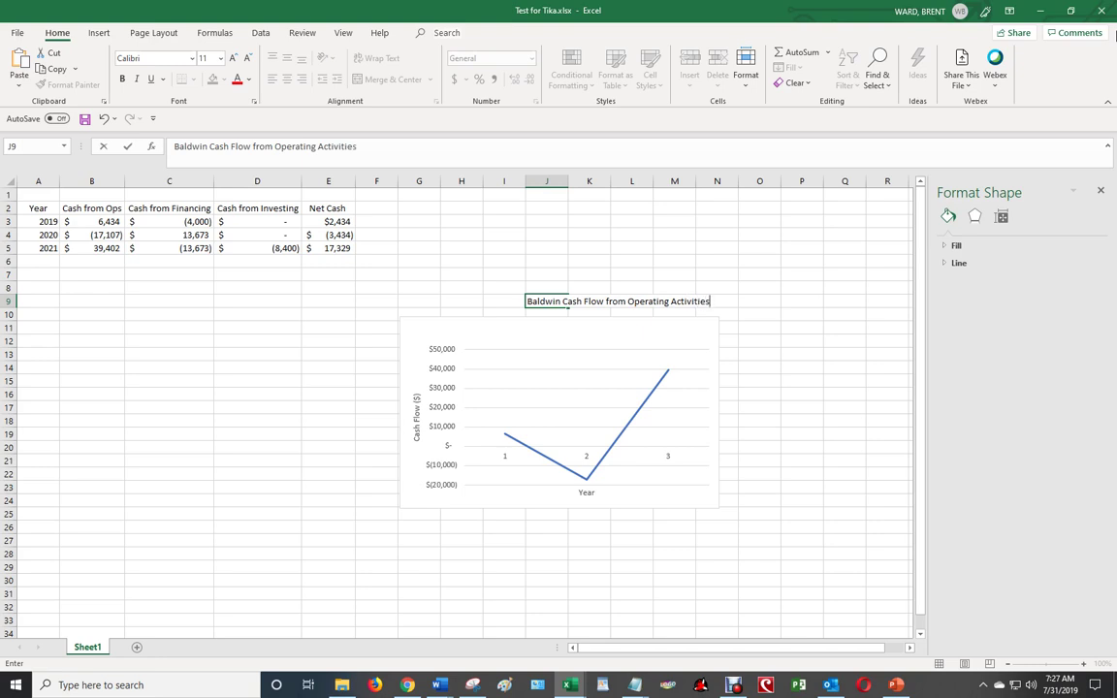
text(Activities)
key(Return)
text(Years 1)
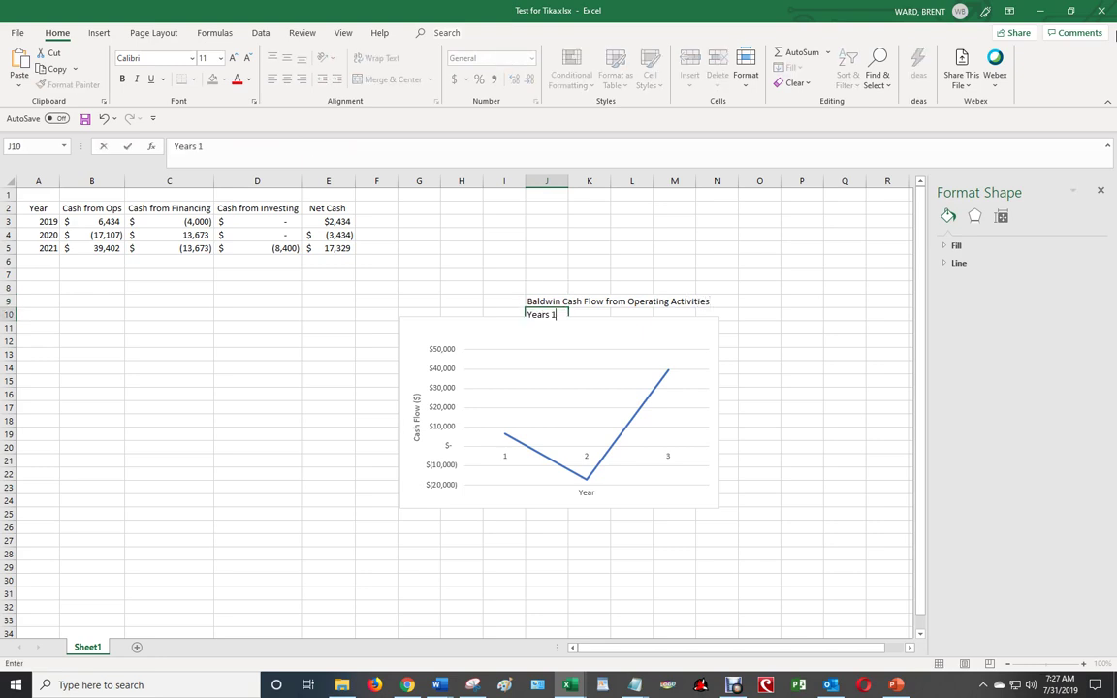
key(Return)
Merge and center the heading "Baldwin Cash Flow from Operating Activities" across G9:N9
key(Up)
key(Up)
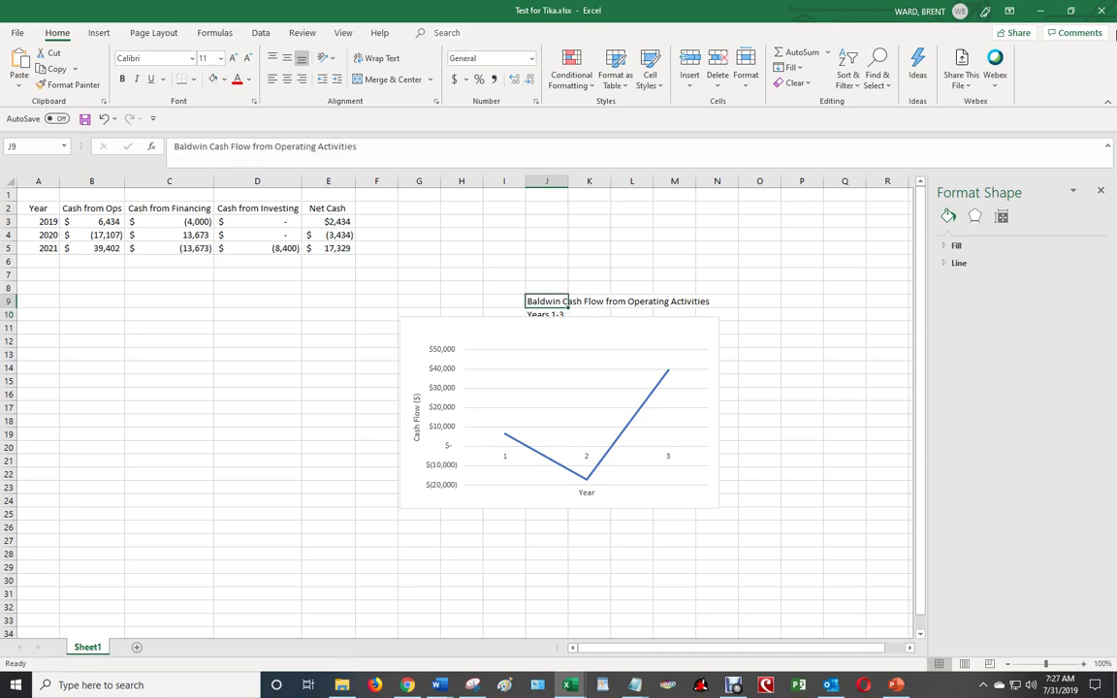
key(Left)
key(Left)
key(Left)
key(shift+Right)
key(shift+Right)
key(shift+Right)
key(shift+Right)
key(shift+Right)
key(shift+Right)
key(shift+Right)
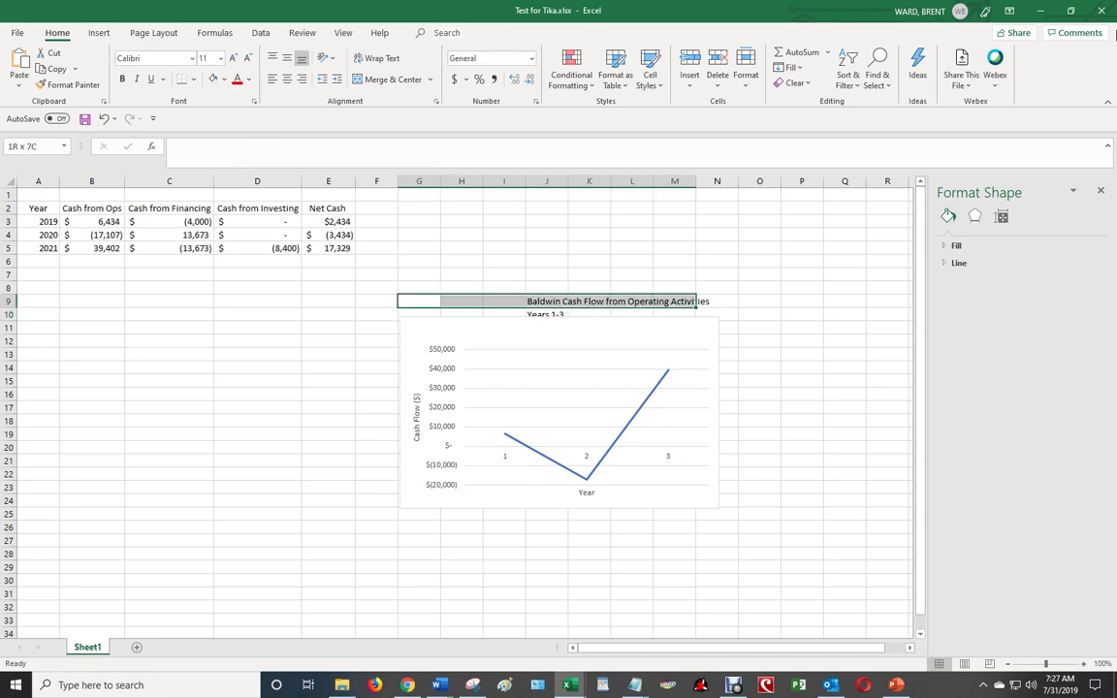
key(shift+Down)
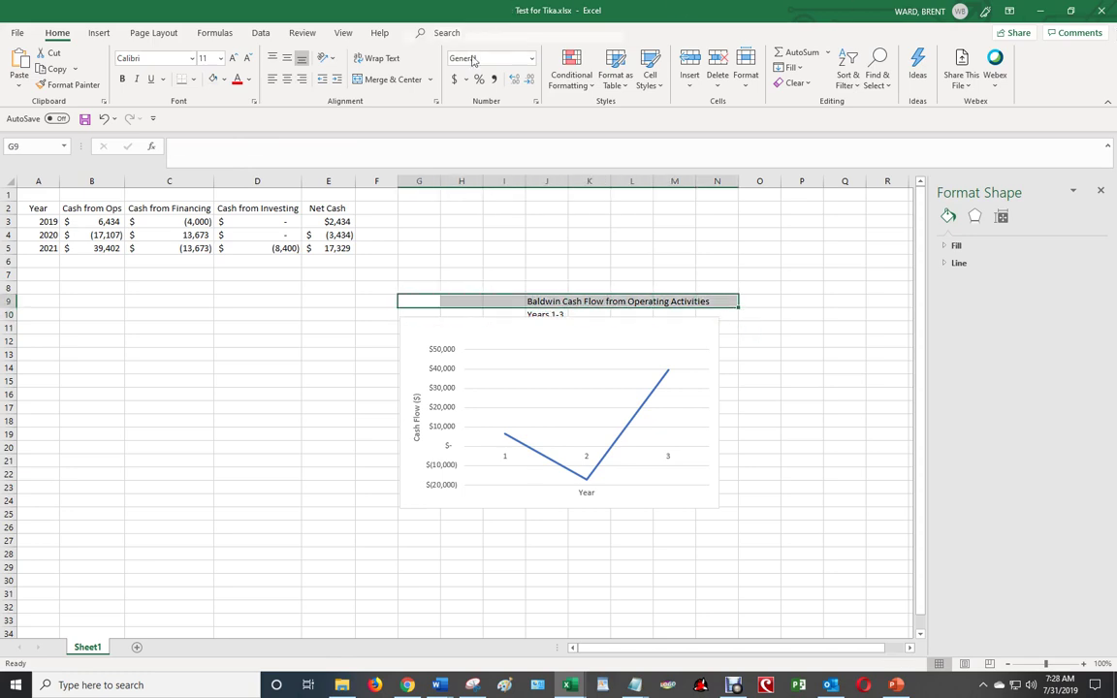
click(392, 80)
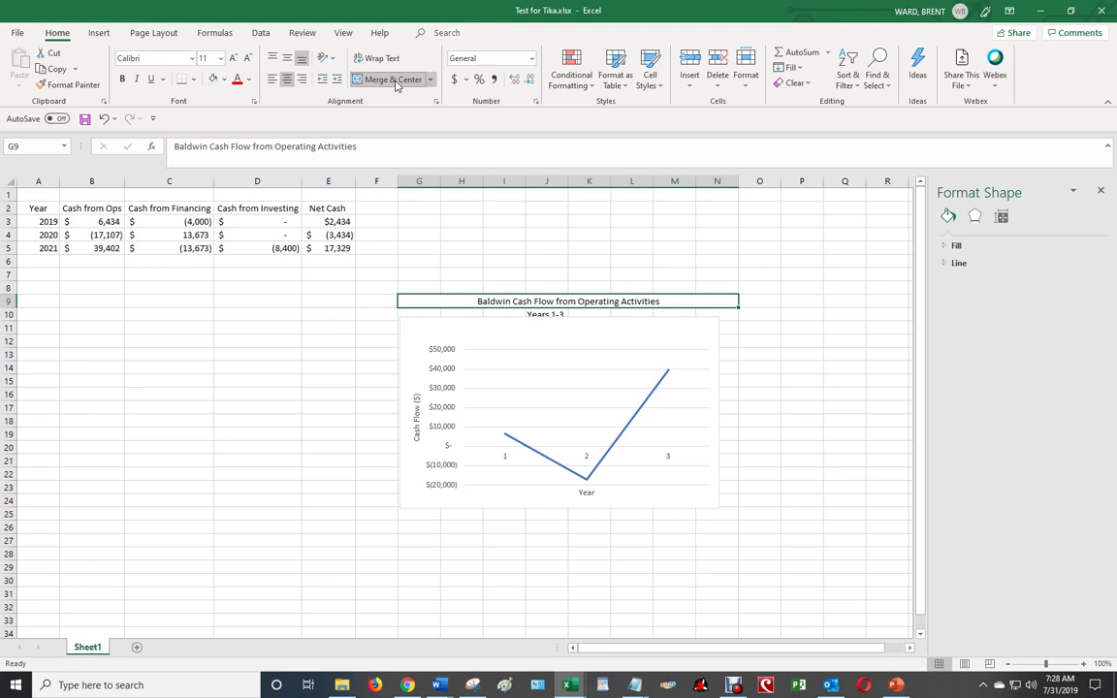
Merge and center the "Years 1-3" subheading across G10:N10
click(565, 313)
drag(439, 313, 699, 312)
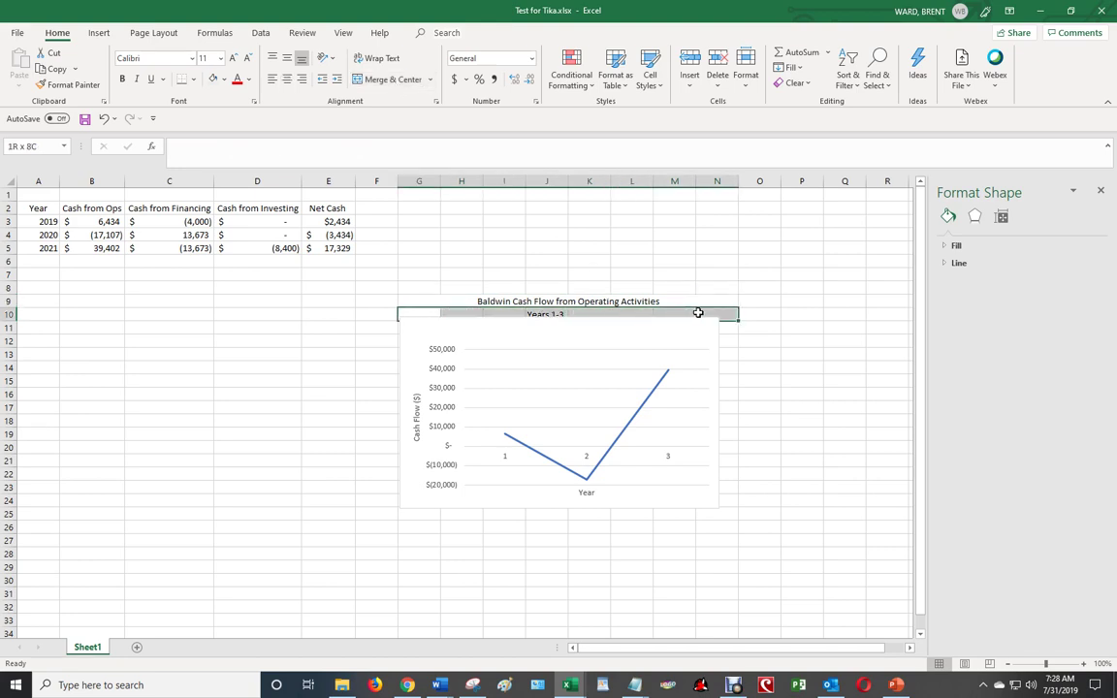
click(364, 82)
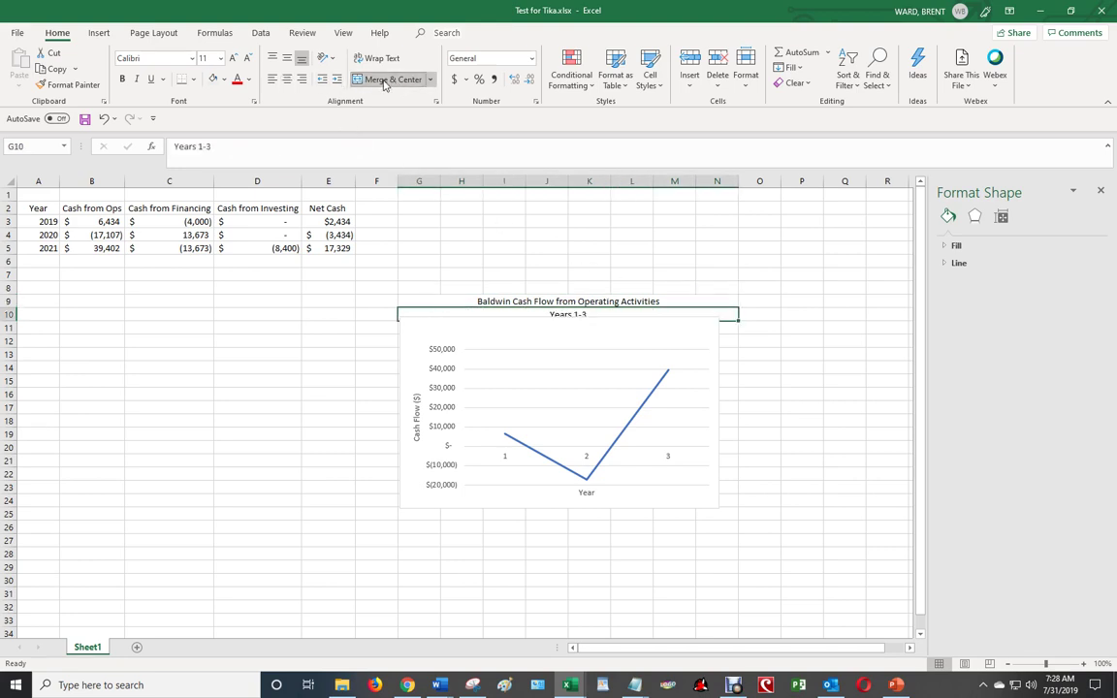
Move the chart slightly down so that it clears the subheading in row 10
click(591, 235)
click(633, 338)
drag(633, 338, 631, 337)
click(344, 32)
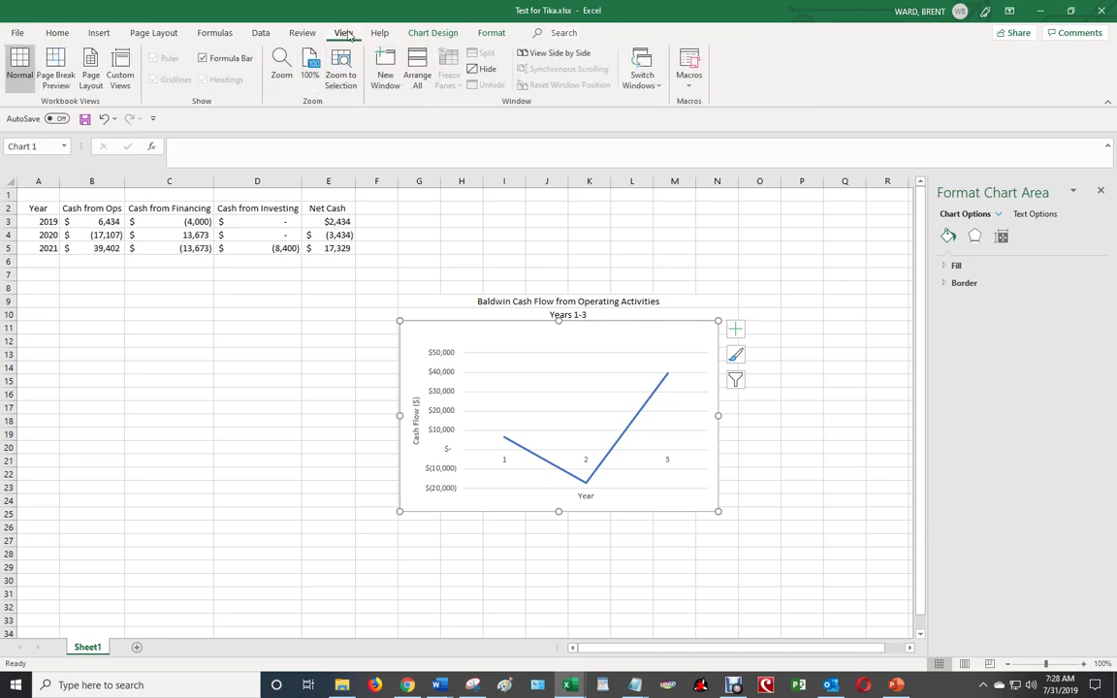
click(161, 34)
click(740, 270)
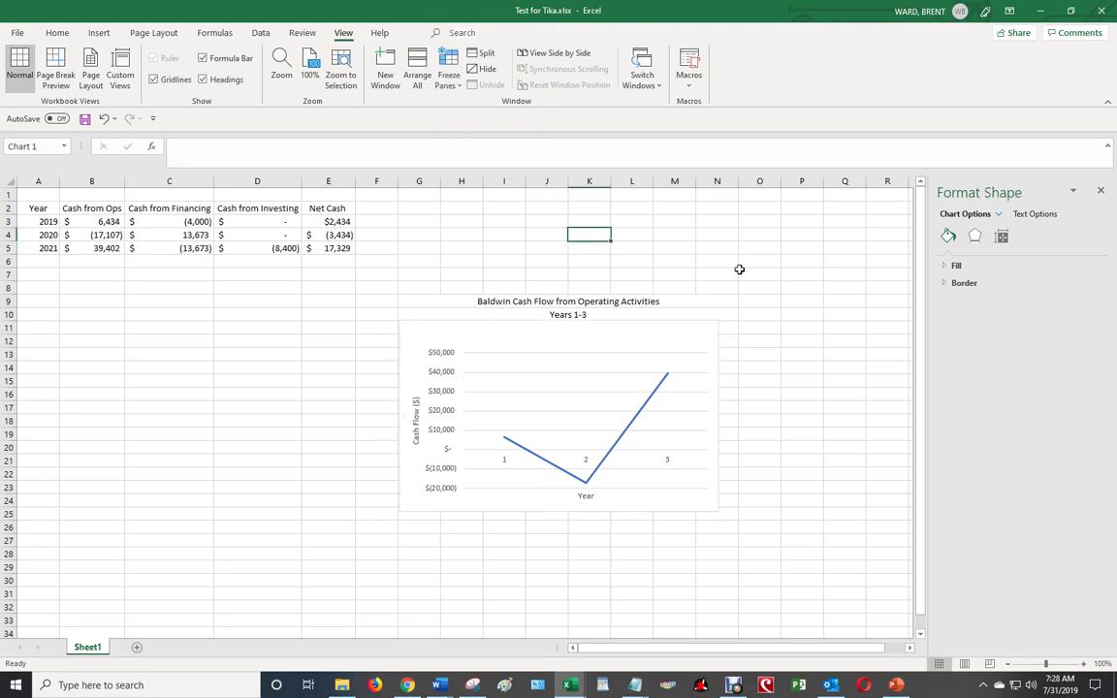
click(684, 352)
click(835, 391)
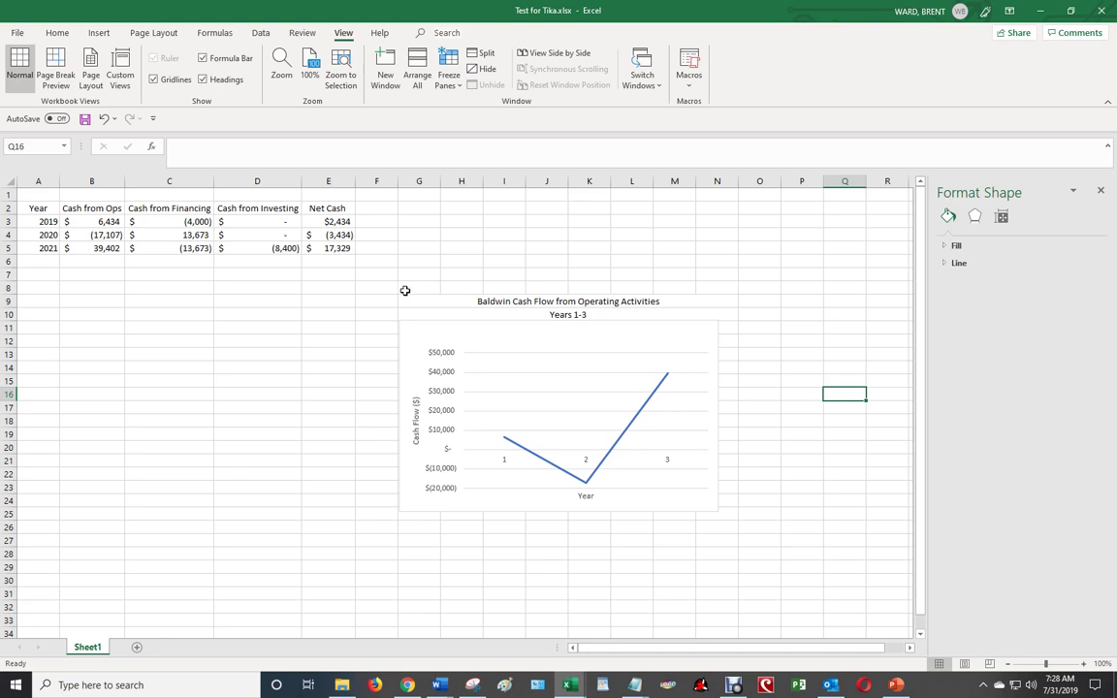
Try to select the two heading rows together with the chart as one block, G9:N26
drag(404, 291, 710, 517)
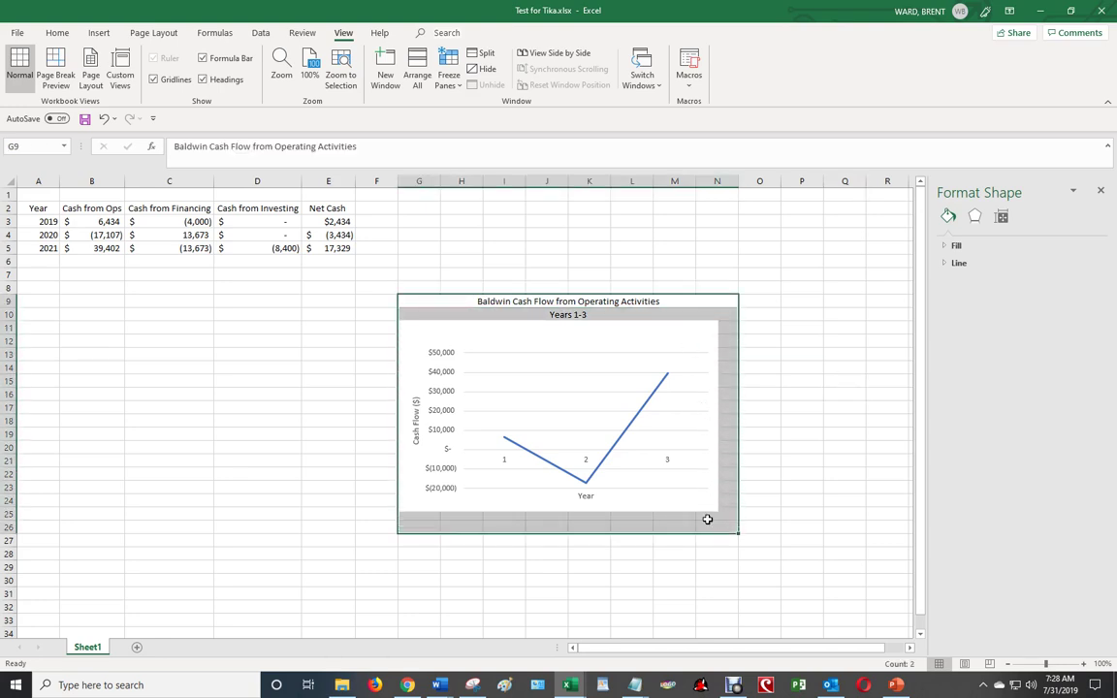
right_click(669, 386)
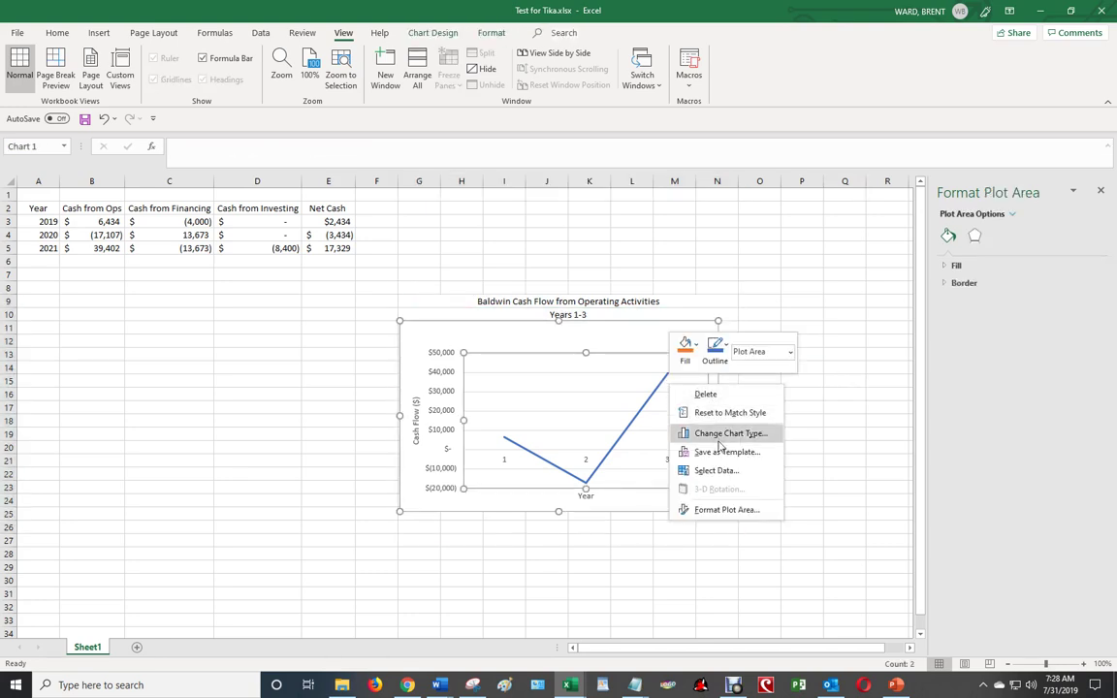
click(706, 395)
click(786, 305)
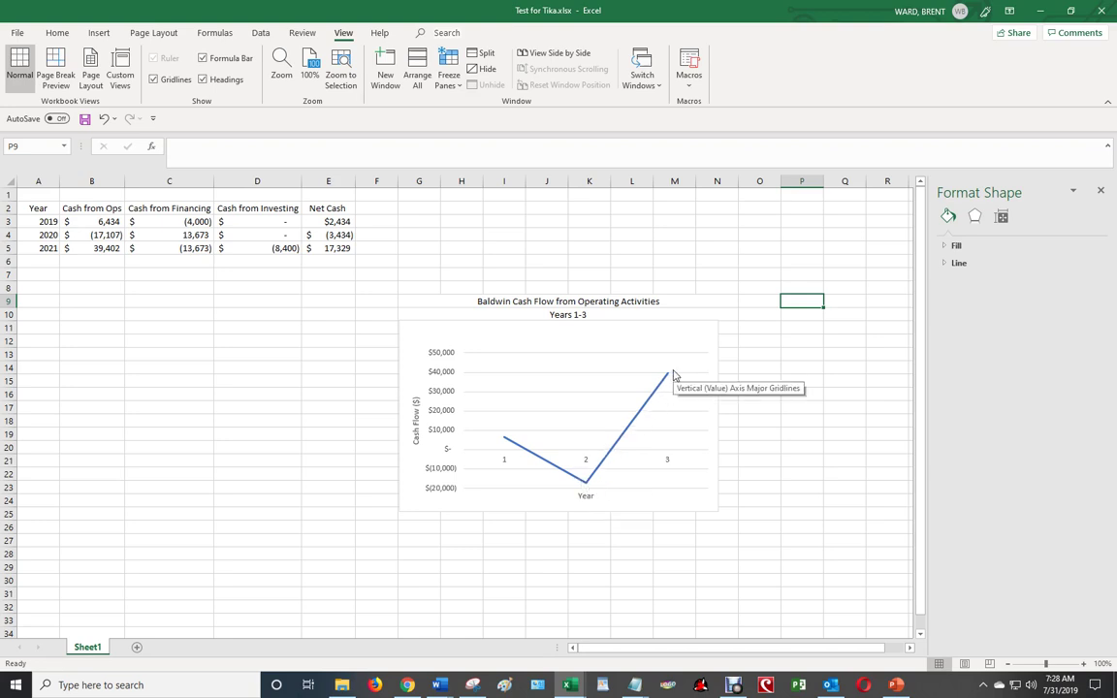
mouse_move(673, 380)
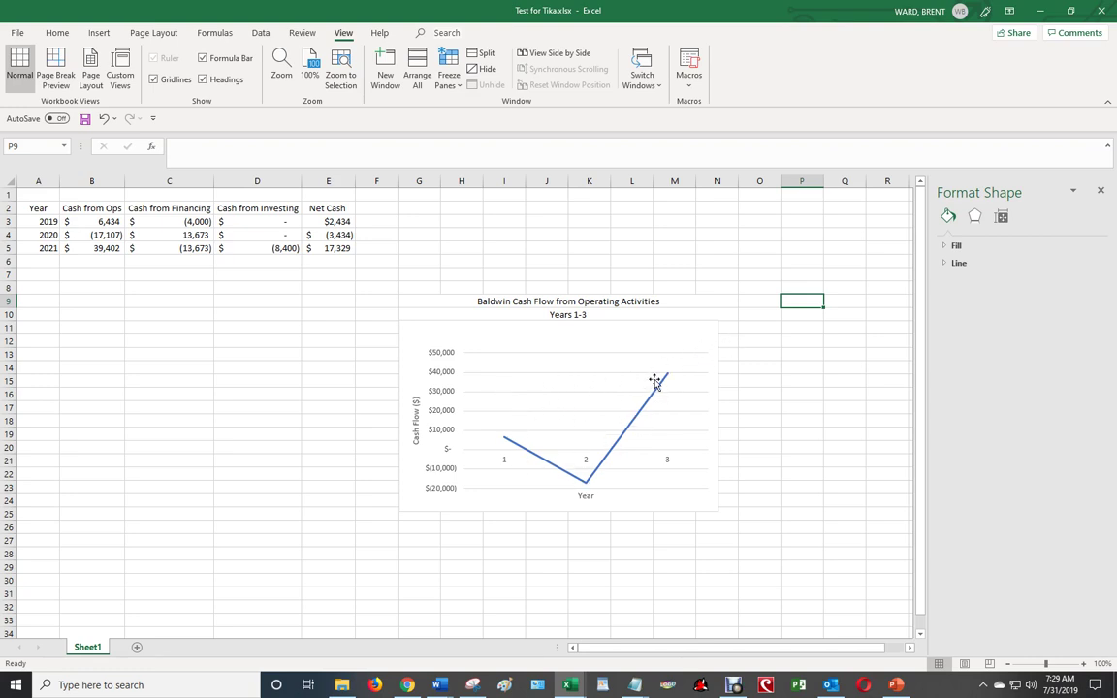
click(771, 353)
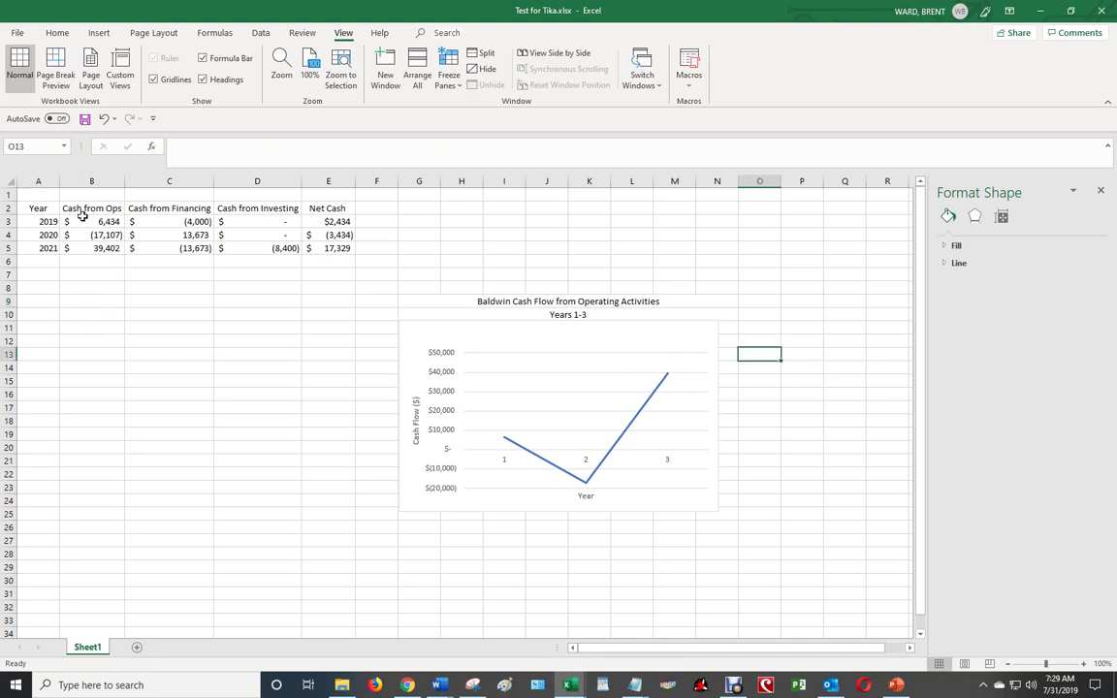
Insert a 2-D line chart of the Year and Cash from Financing columns, A2:A5 and C2:C5, and place it beside the operations chart
drag(45, 210, 44, 249)
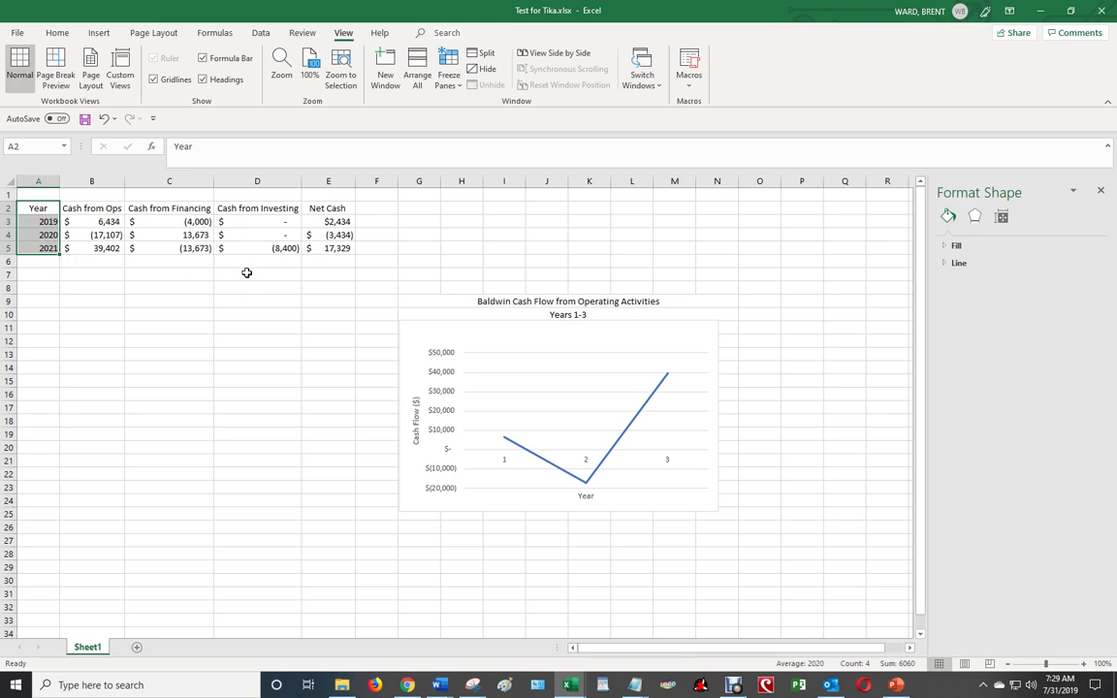
key(ctrl+q)
ctrl+click(192, 210)
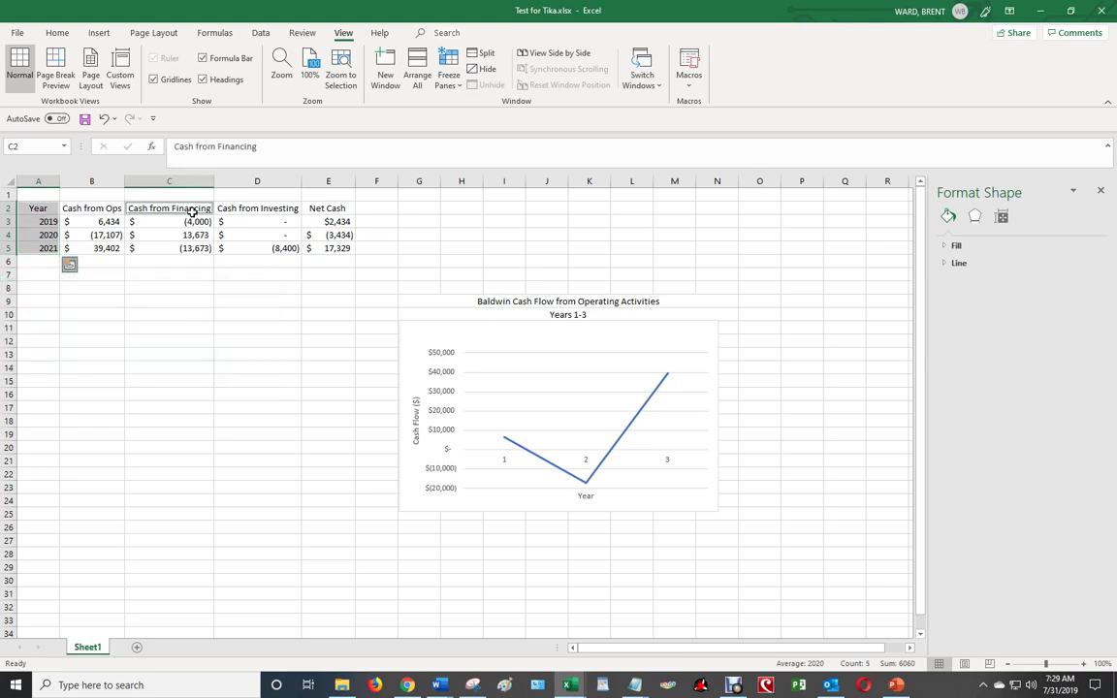
drag(192, 211, 192, 247)
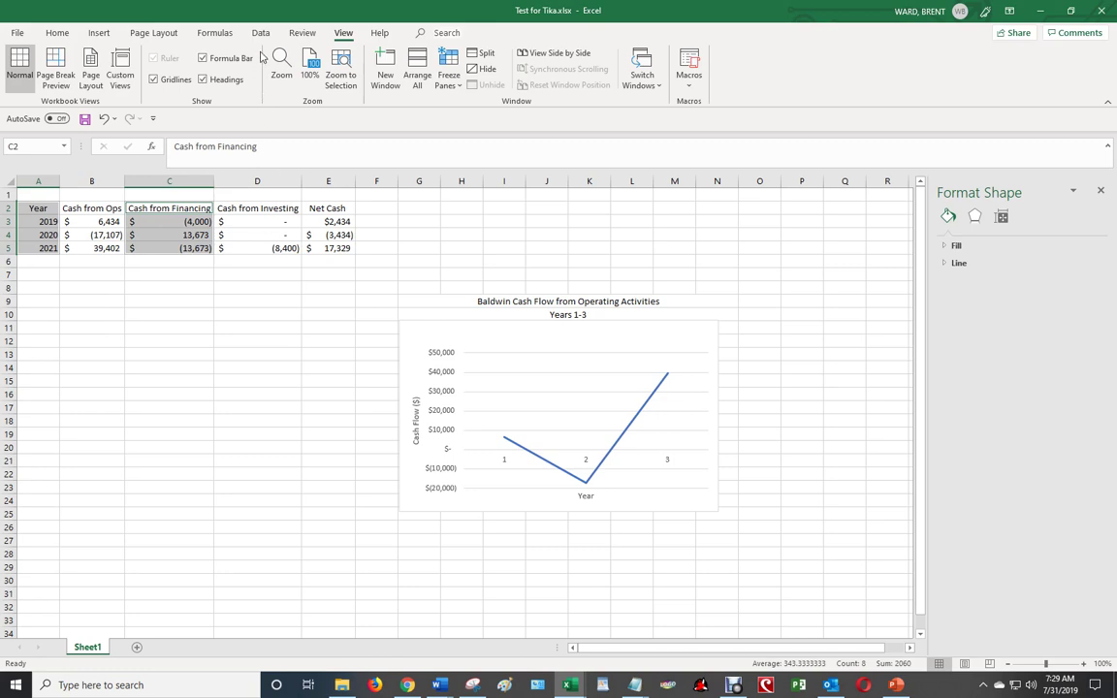
click(99, 34)
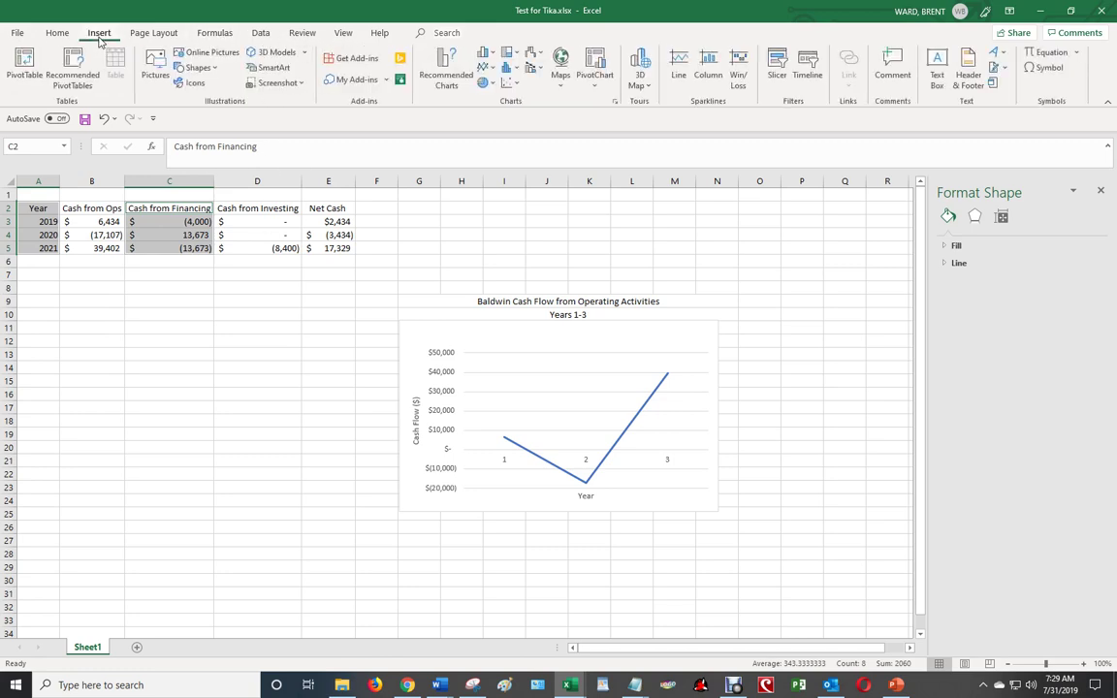
click(492, 69)
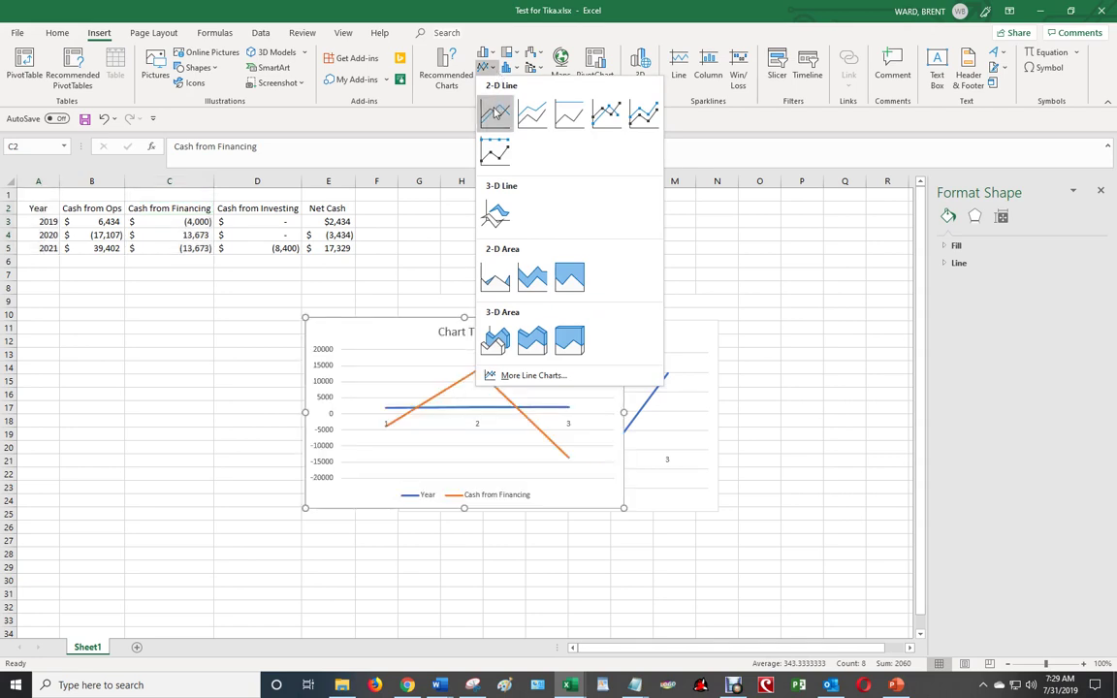
click(496, 112)
drag(491, 324, 254, 325)
Title the new chart "Baldwin: Cash from Financing Activities" with "Years 1-3" on a second line
click(218, 323)
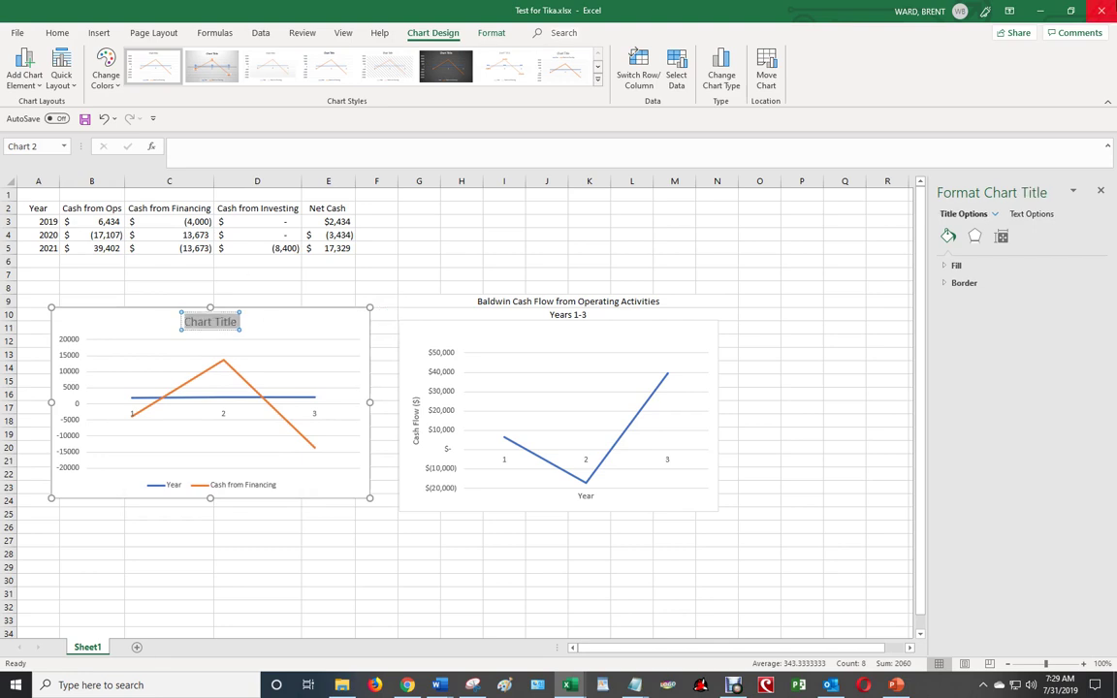
text(Baldwin:)
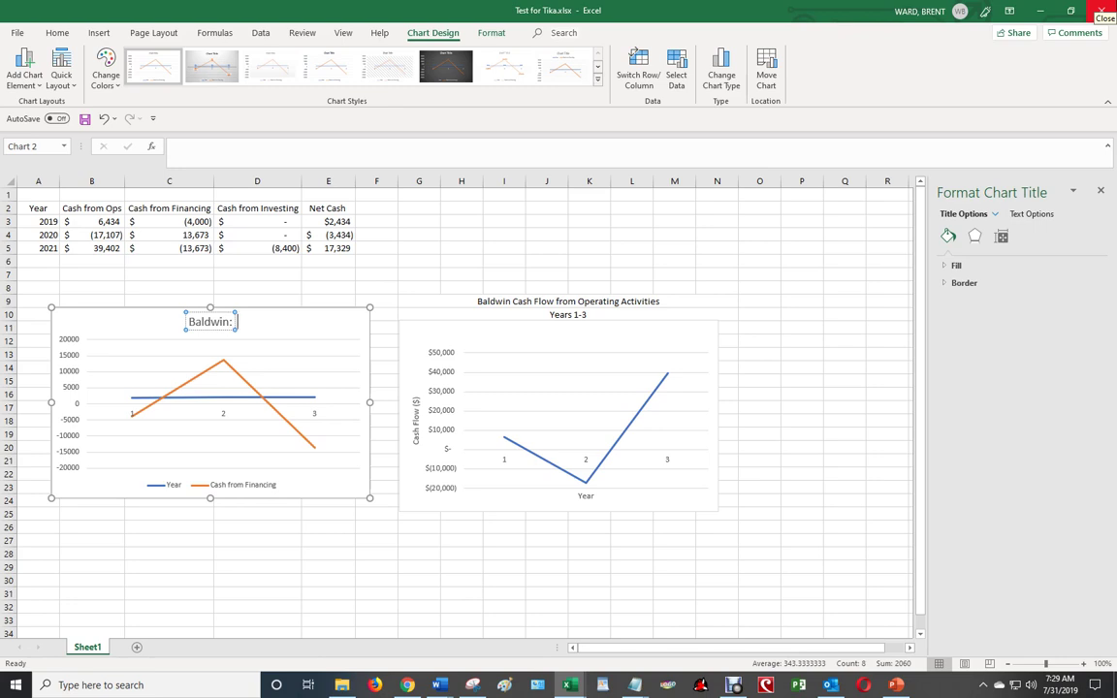
text(  Cash from)
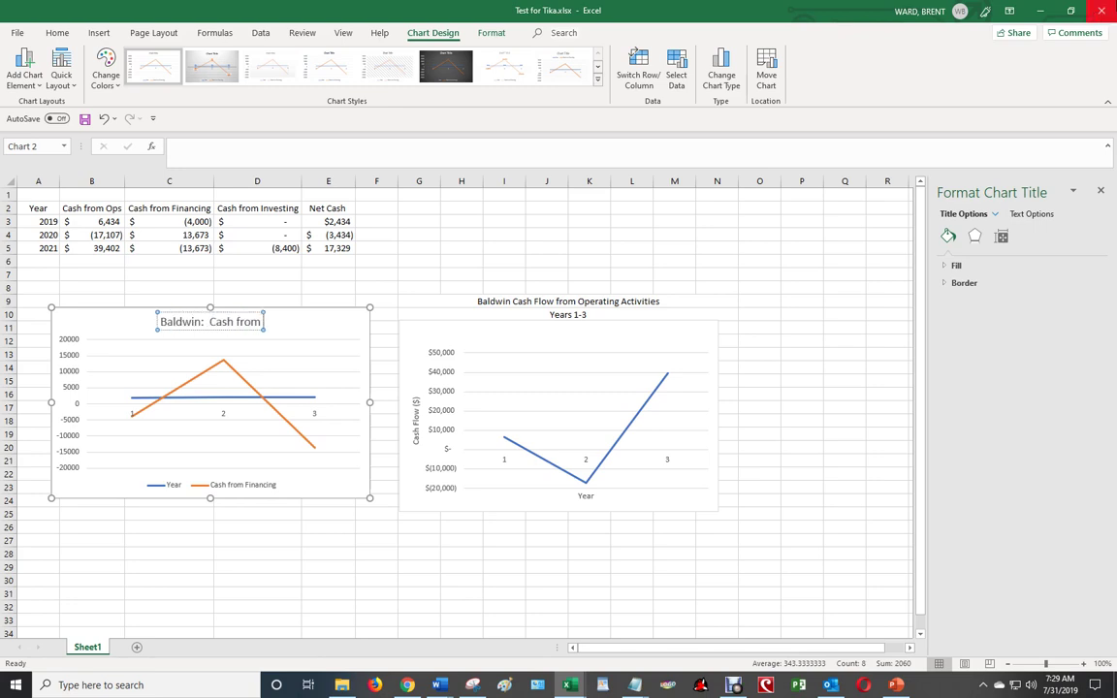
text( Financing Ac)
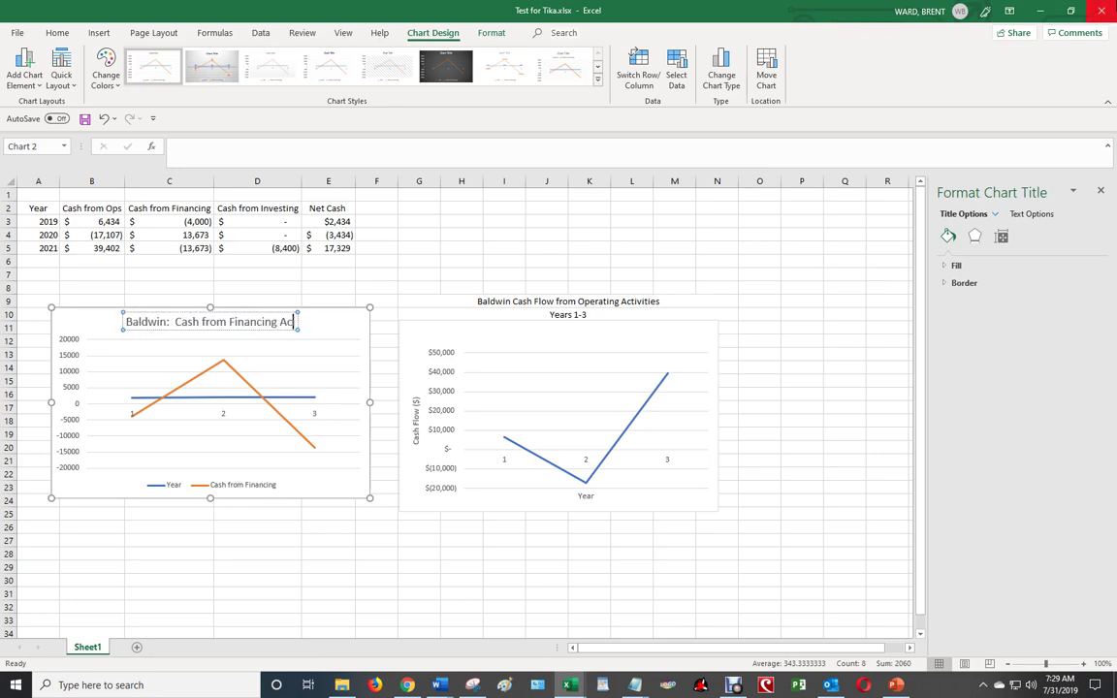
text(tivities)
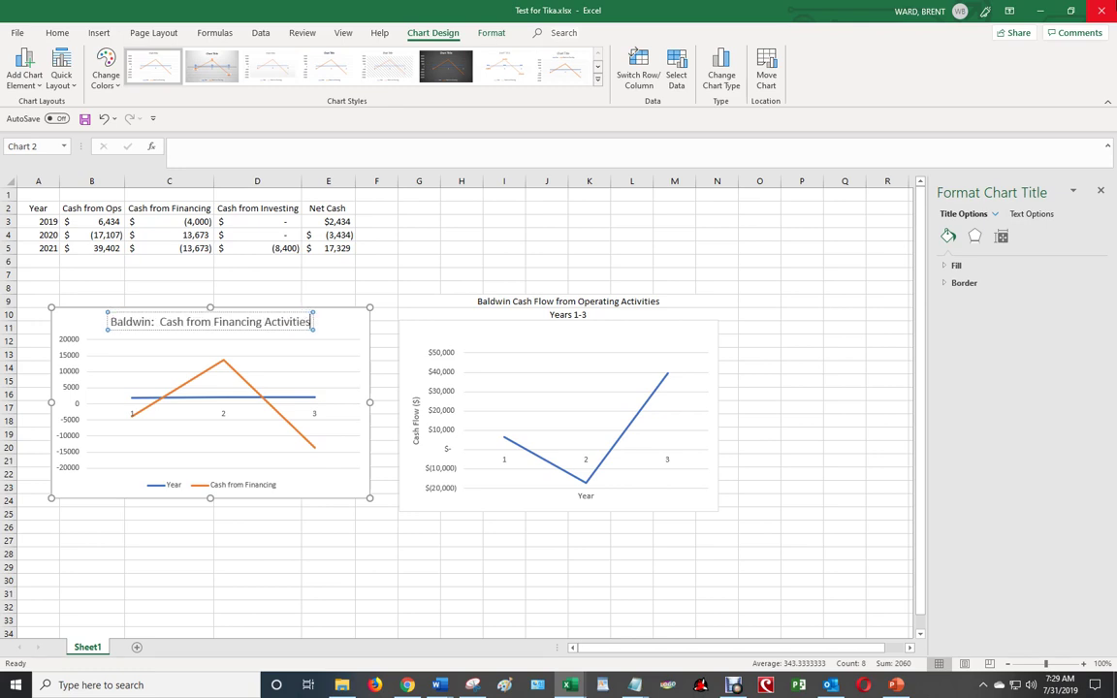
key(Escape)
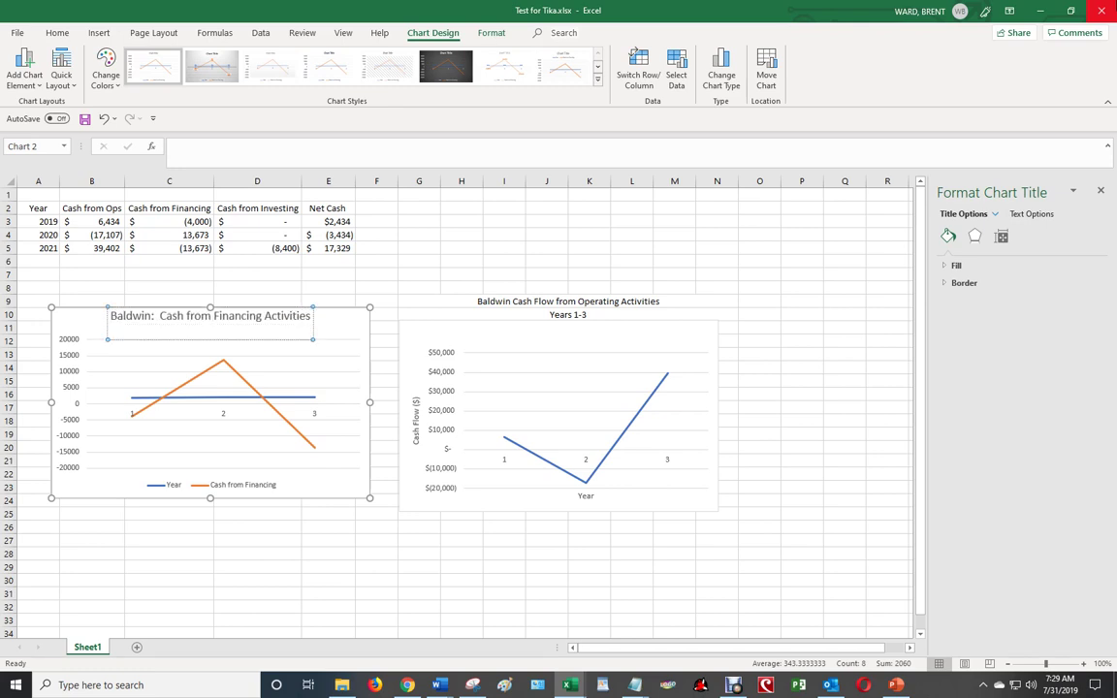
text(Years 10)
key(BackSpace)
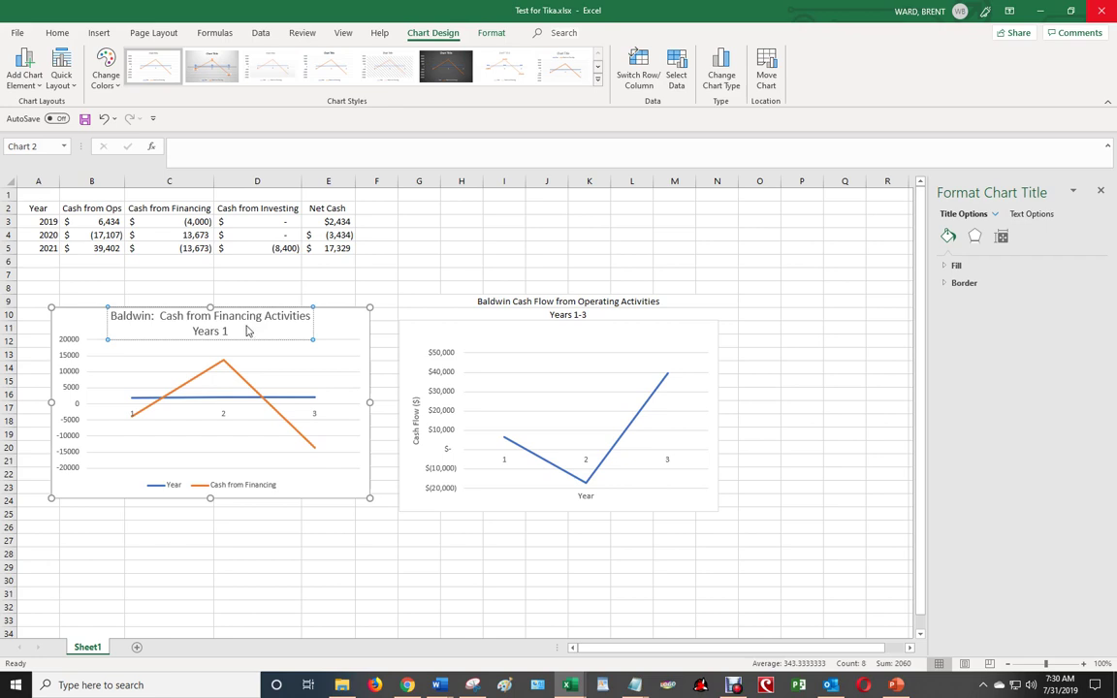
text(-3)
click(458, 245)
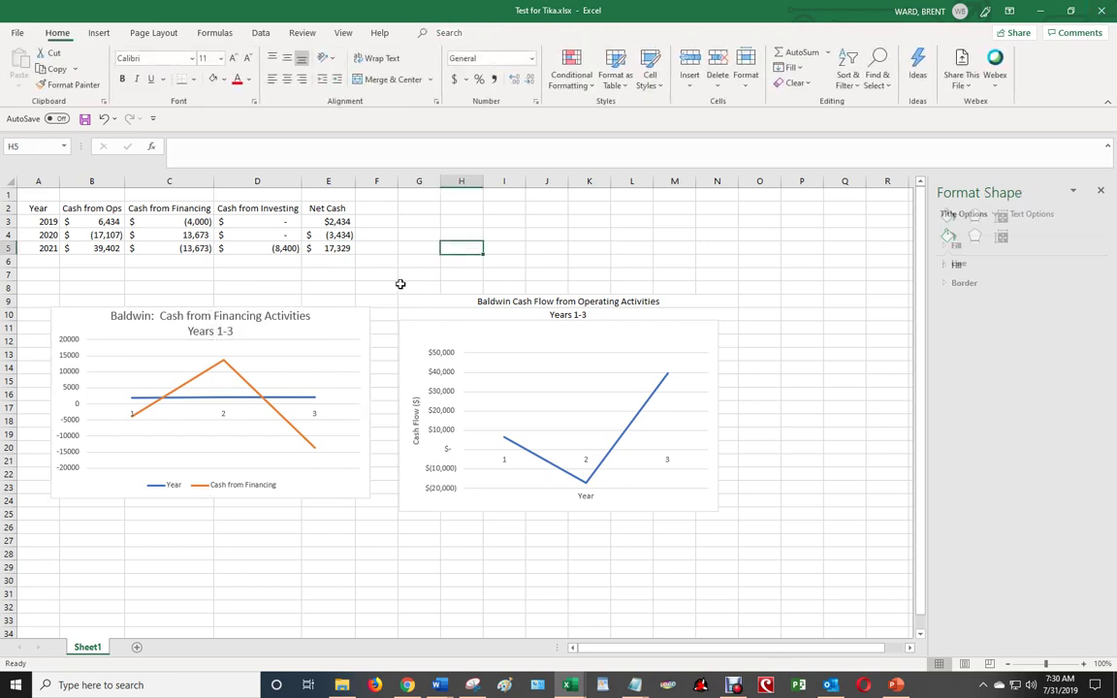
Delete the Year series and the legend from the financing chart
click(295, 408)
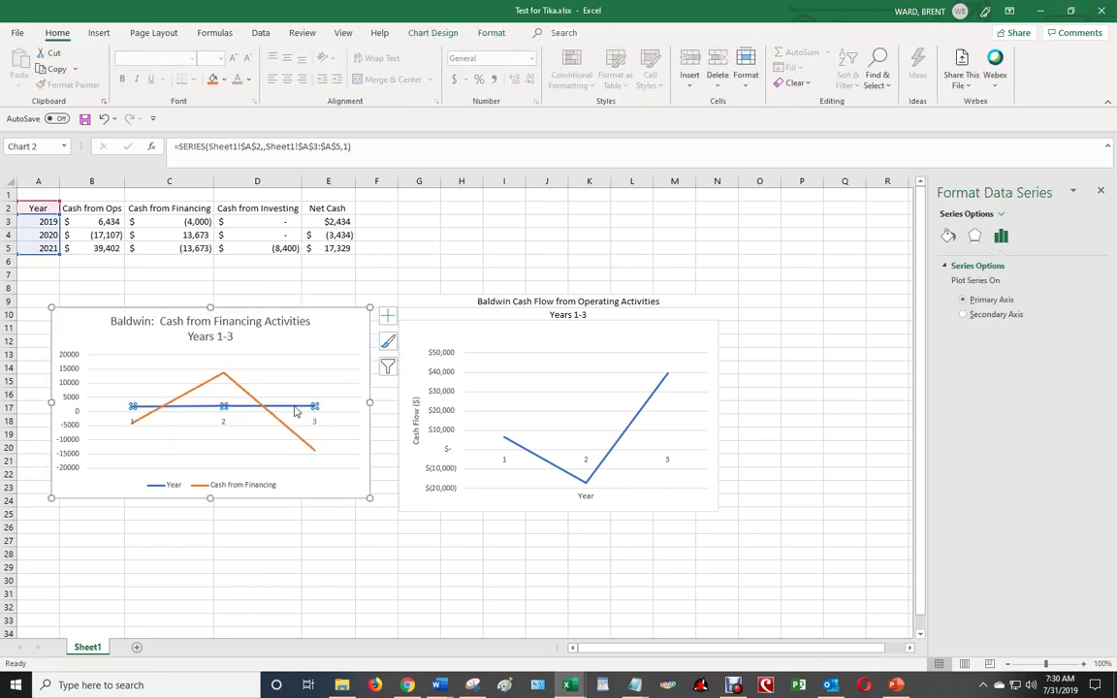
right_click(294, 411)
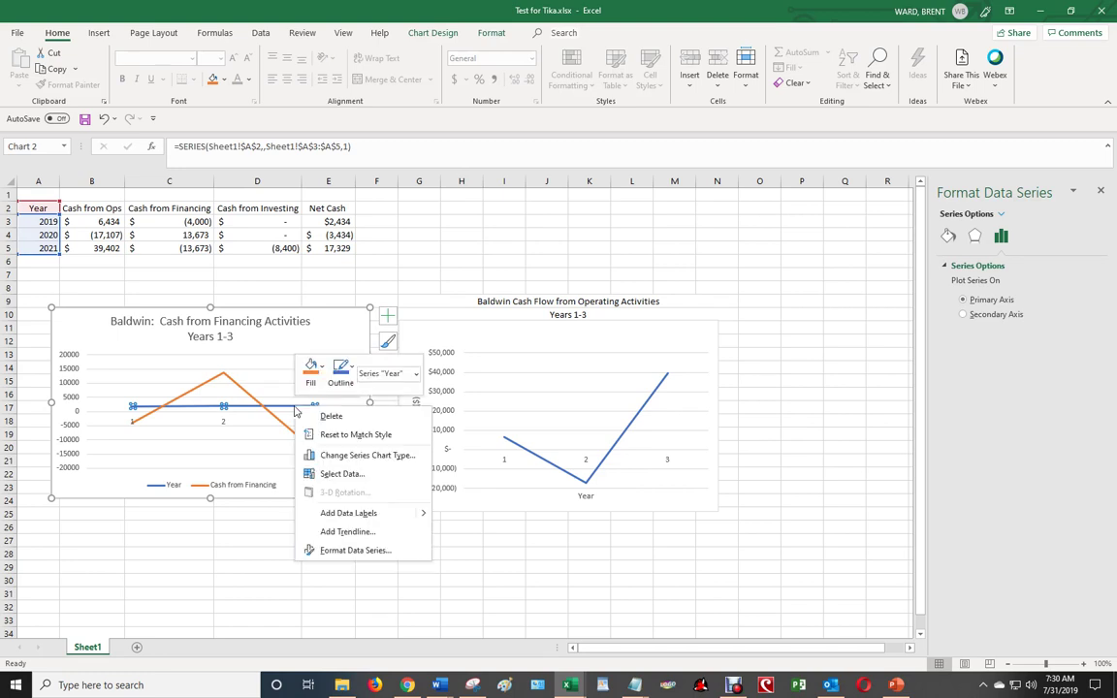
click(309, 417)
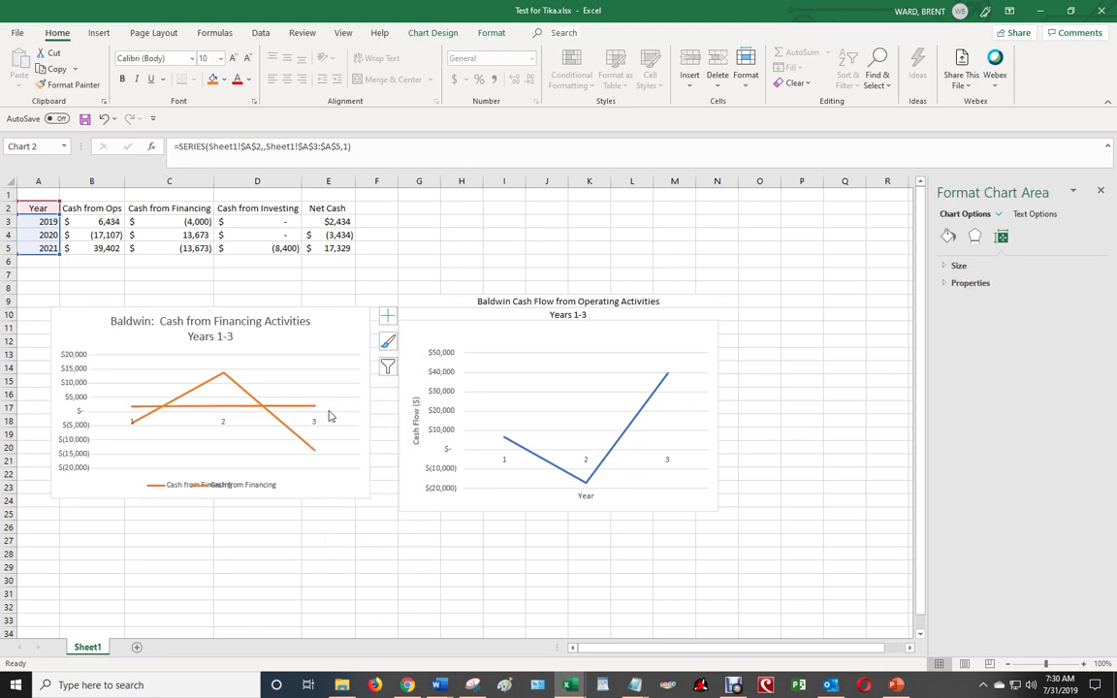
click(231, 484)
right_click(237, 479)
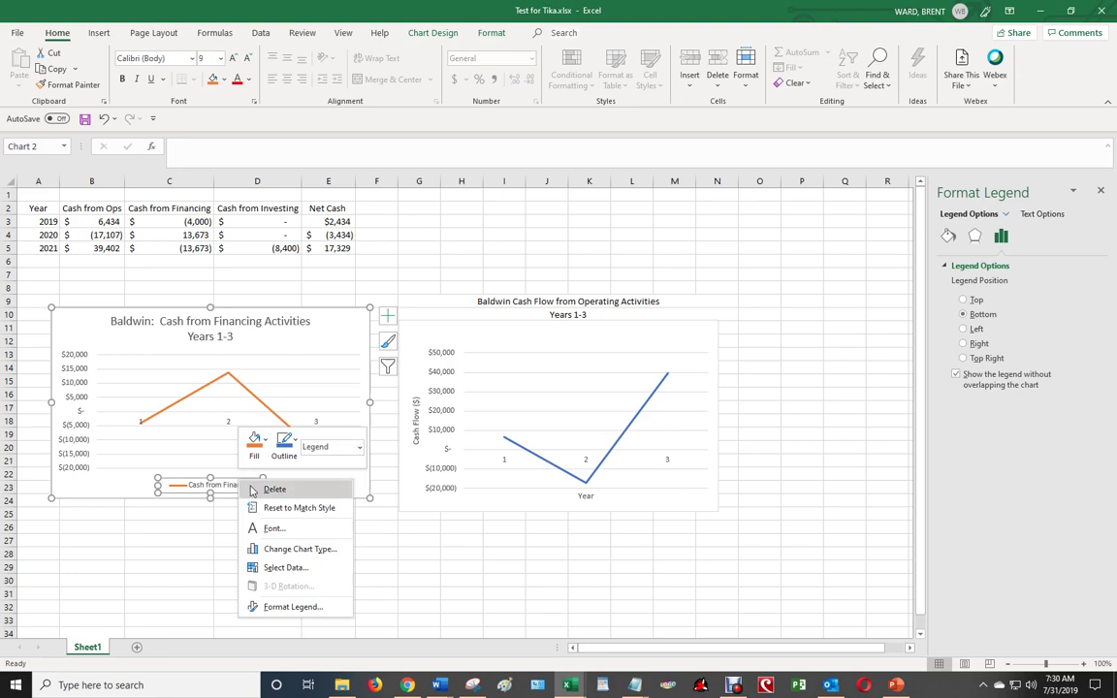
click(274, 490)
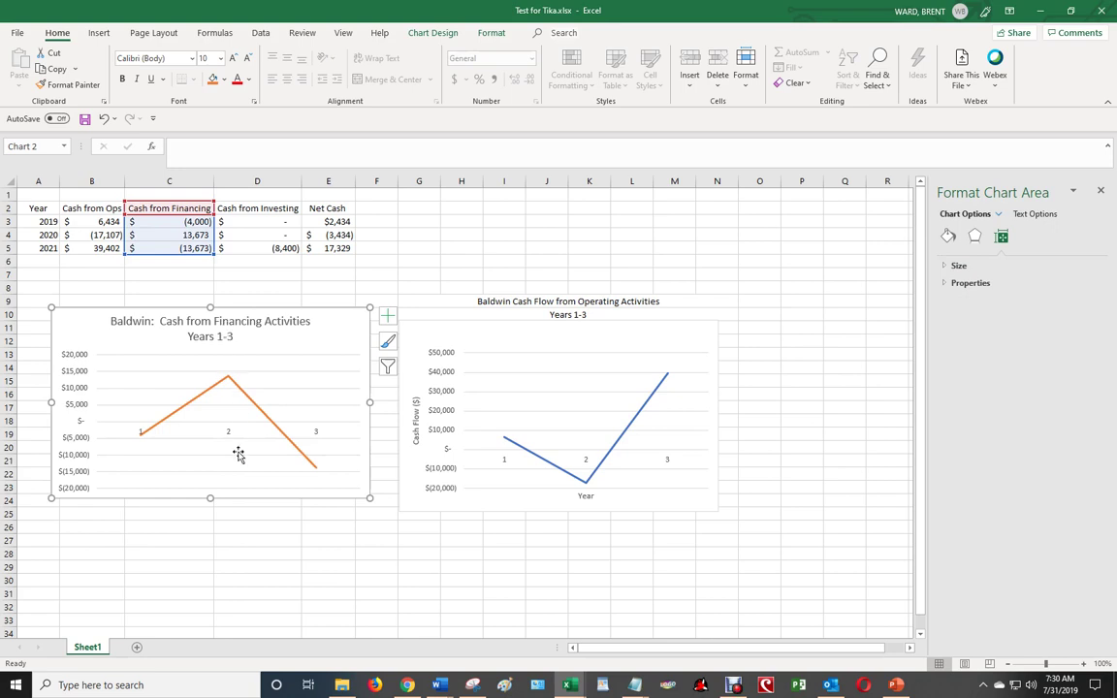
Add axis titles to the financing chart and name the horizontal axis "Year"
click(387, 316)
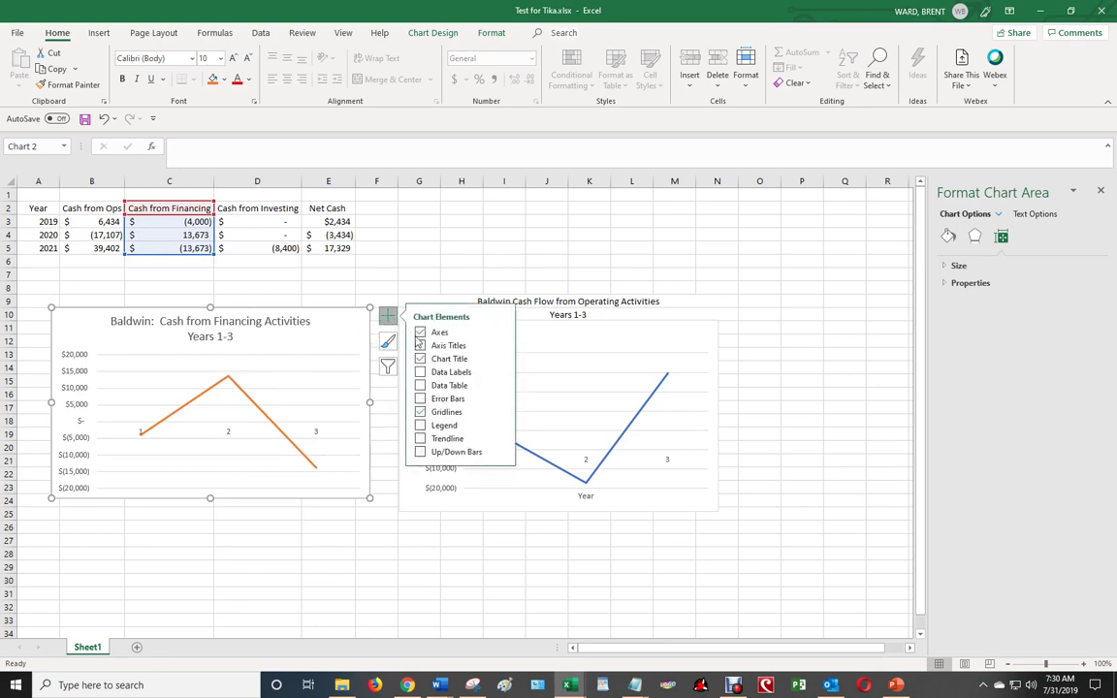
click(421, 345)
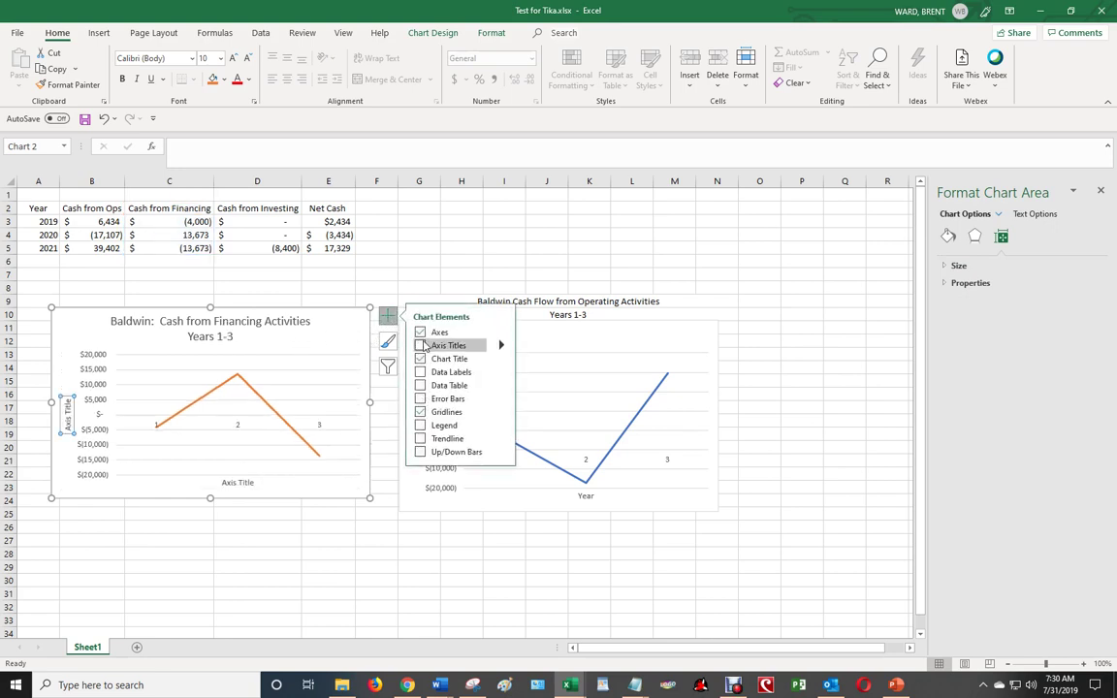
click(237, 482)
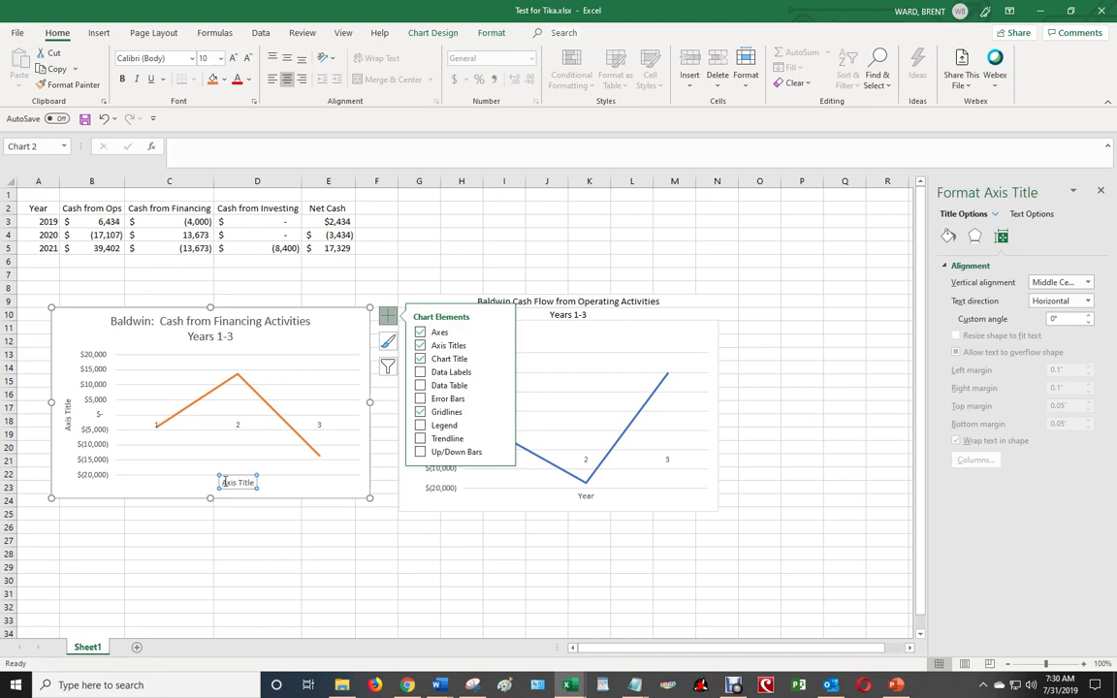
text(Yea)
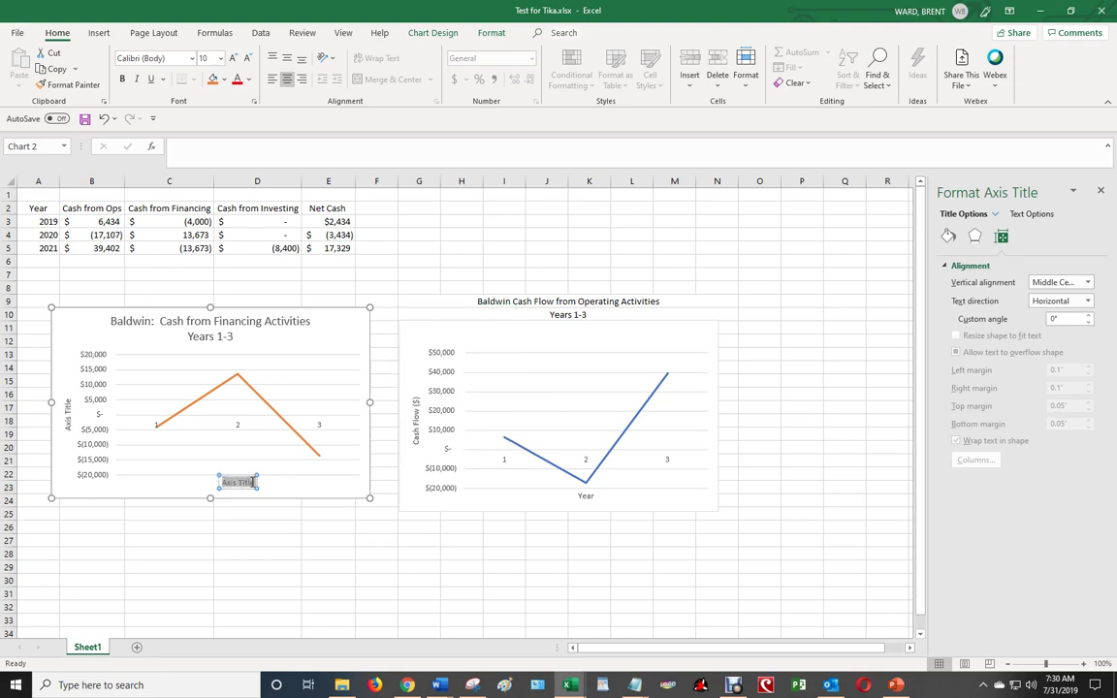
text(r)
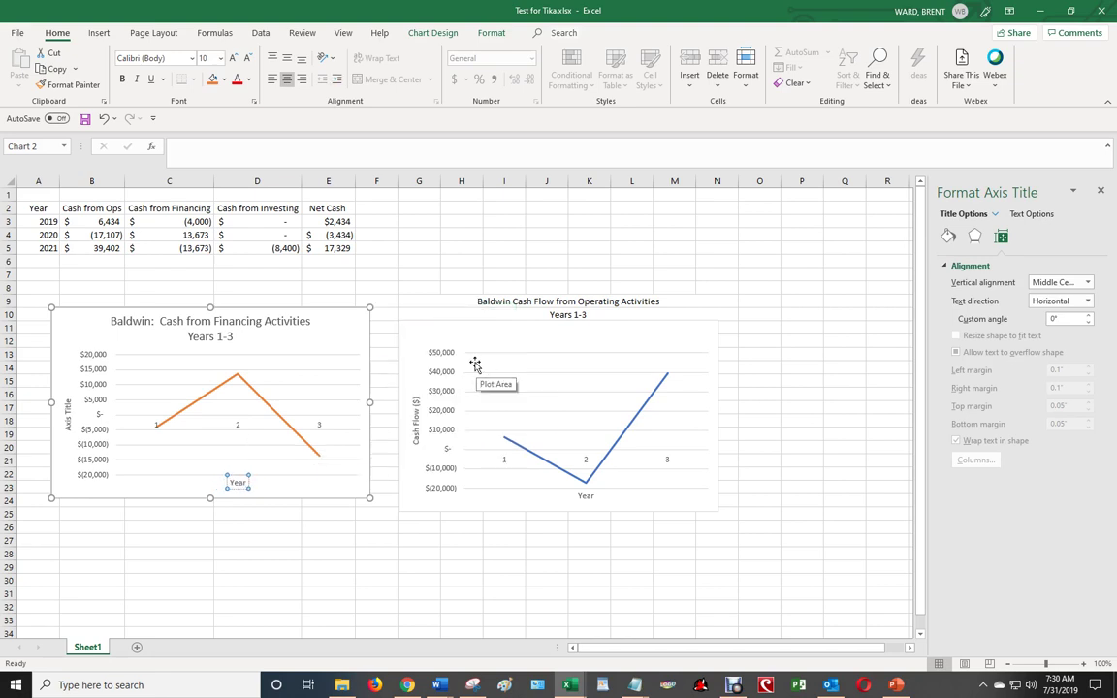
Name the financing chart's vertical axis "Cash (#)"
click(65, 424)
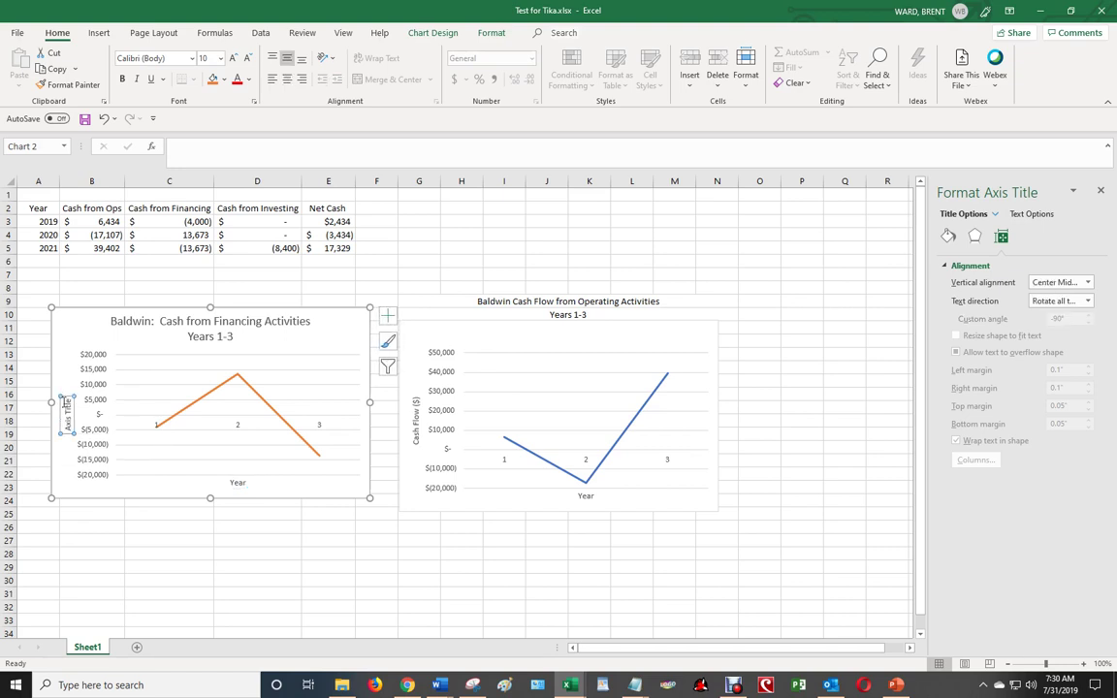
drag(65, 401, 66, 432)
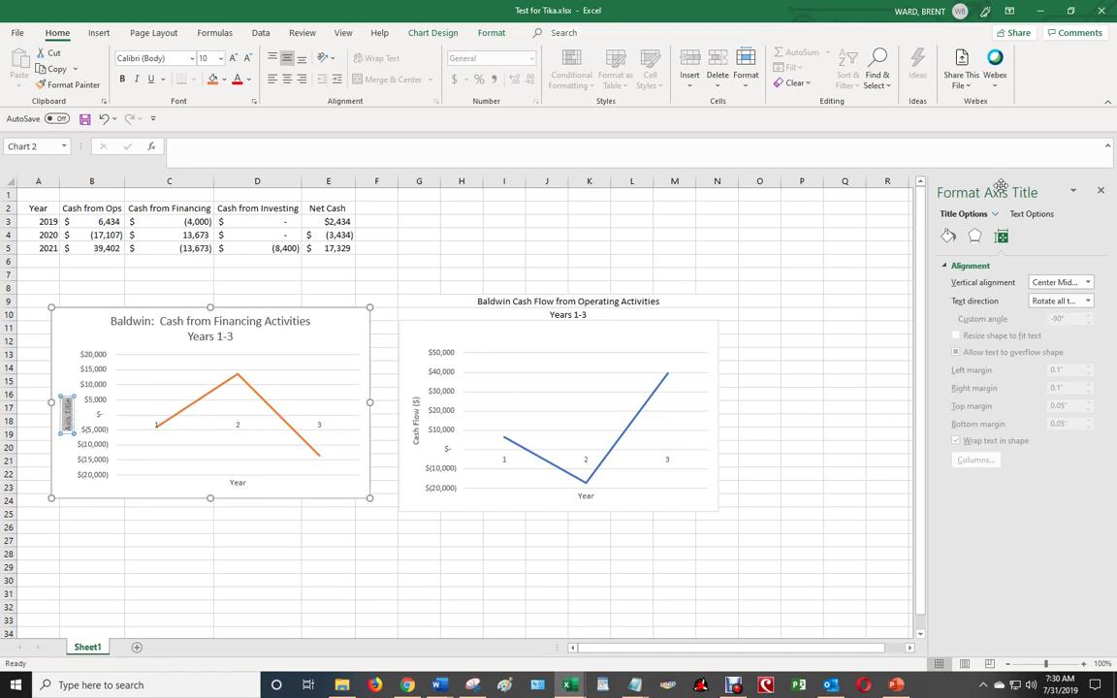
text(Cash)
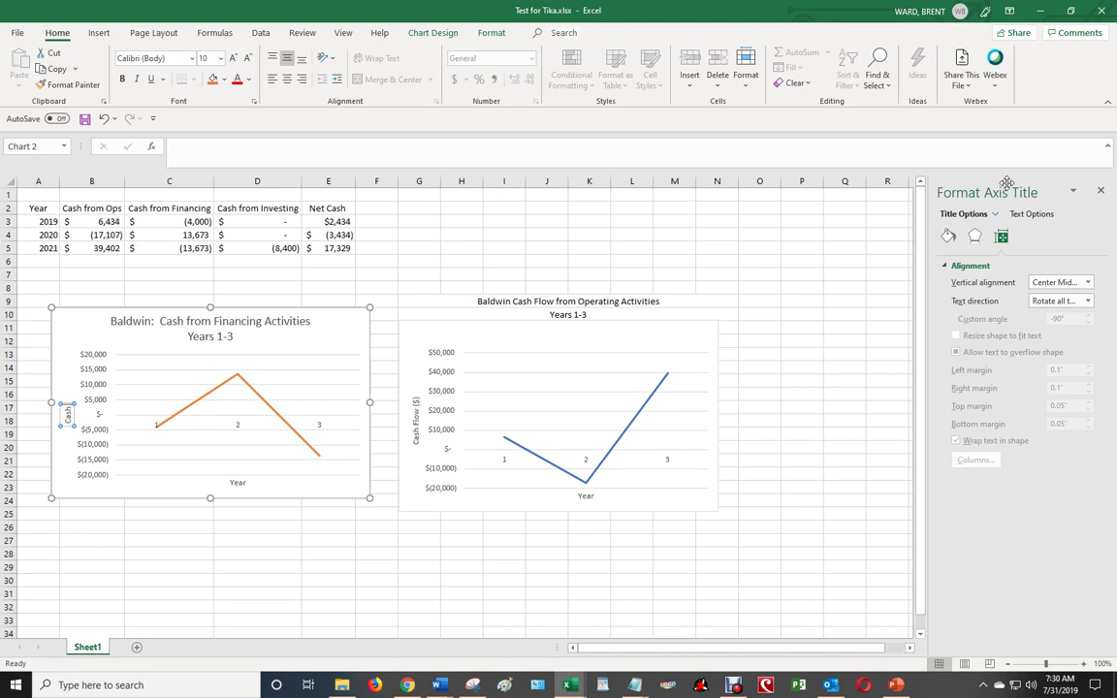
text( ($))
scroll(1009, 183, down, 1)
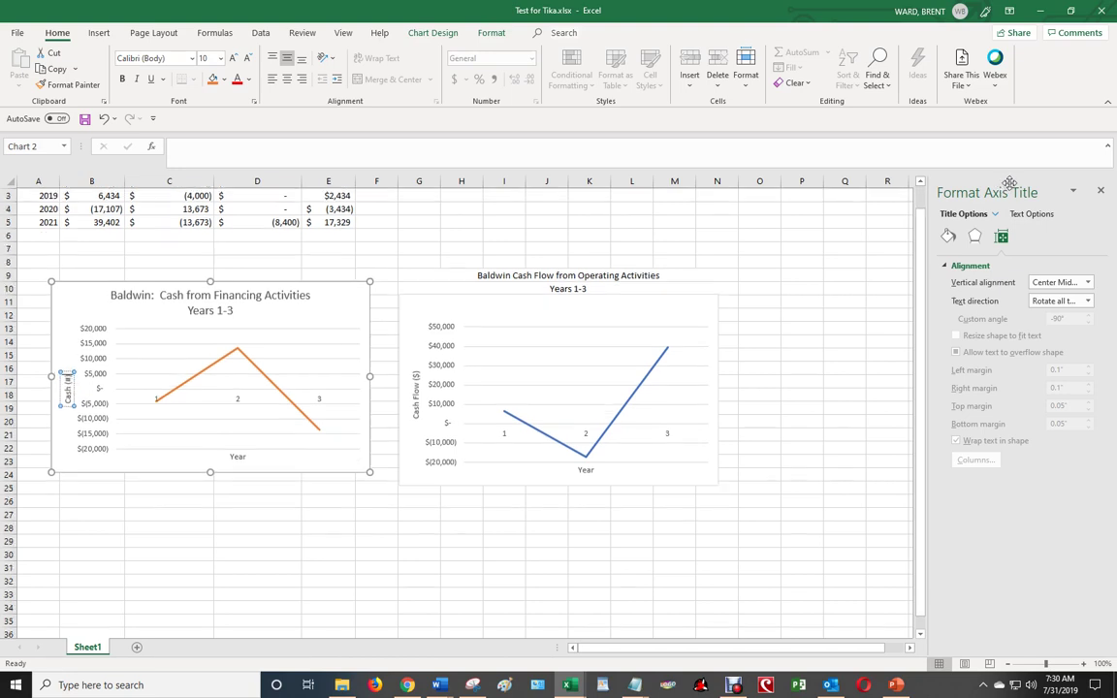
click(836, 286)
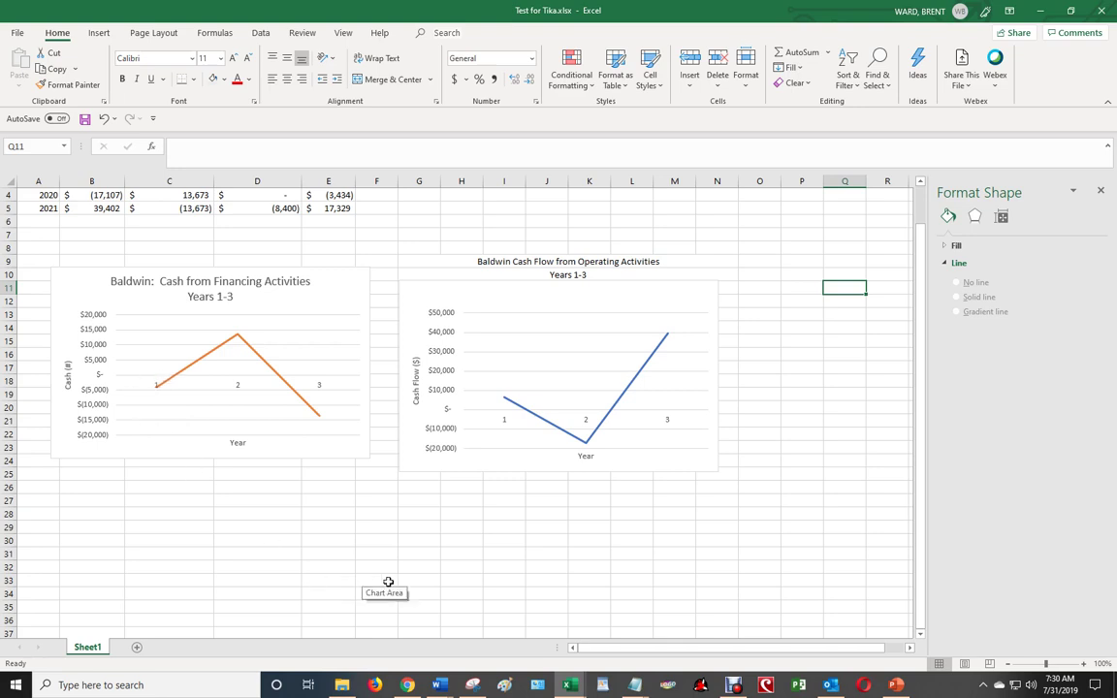
Switch to the Capstone Courier report in Chrome, check Baldwin's 2019 dividends paid, and return to the Test for Tika workbook in Excel
click(408, 686)
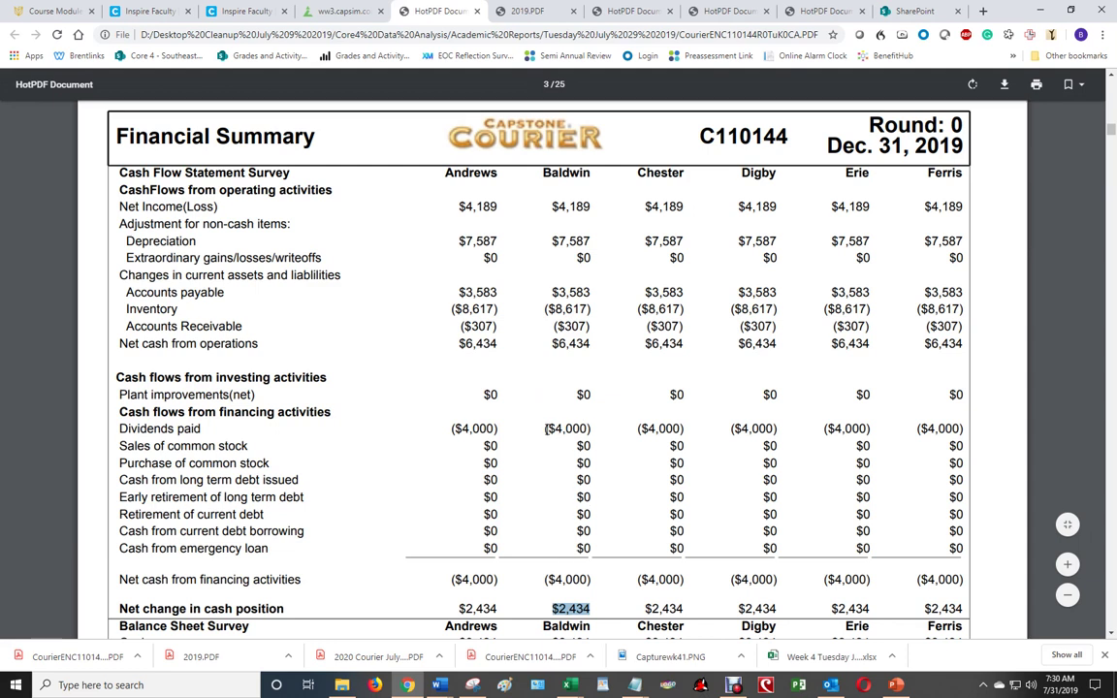
drag(546, 428, 588, 429)
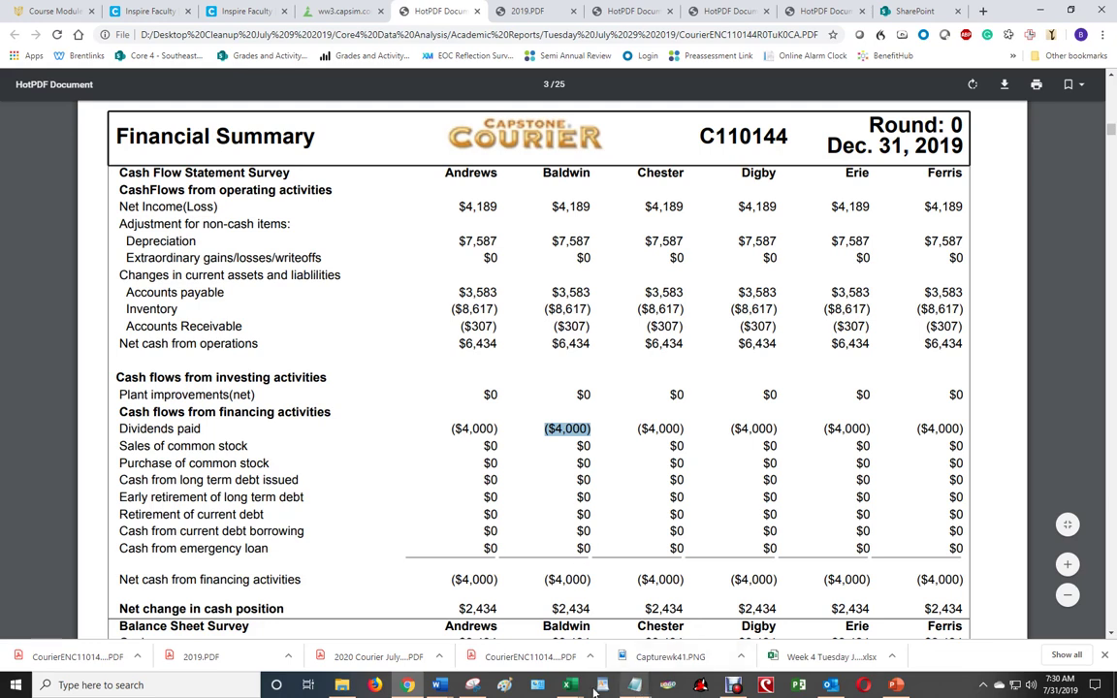
click(581, 686)
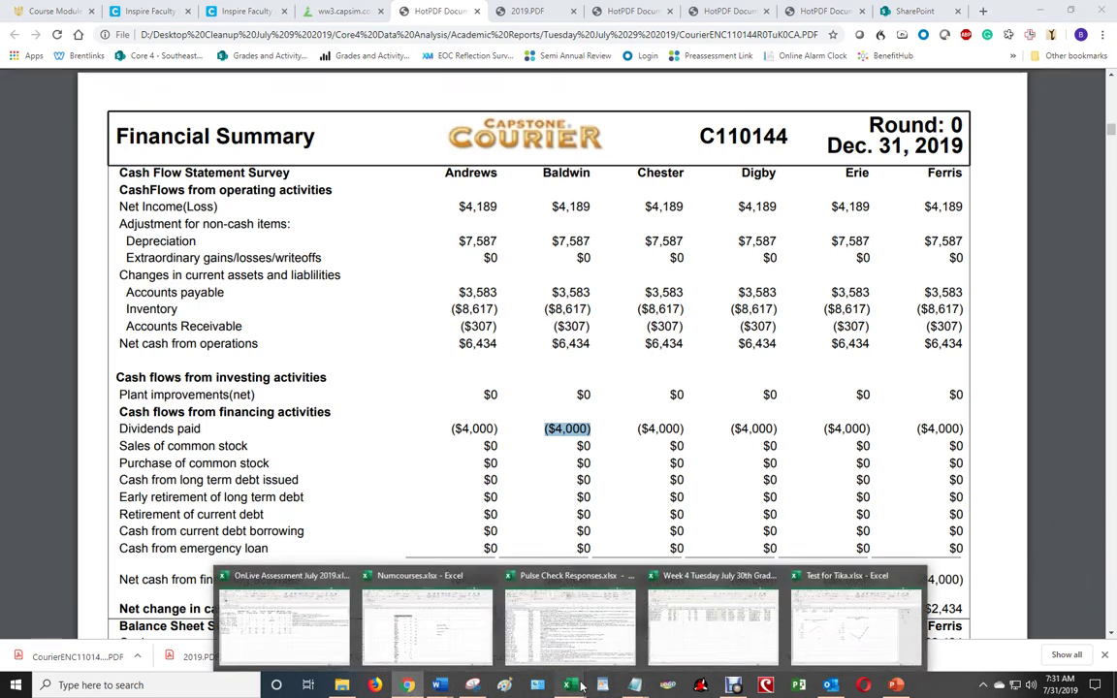
click(829, 634)
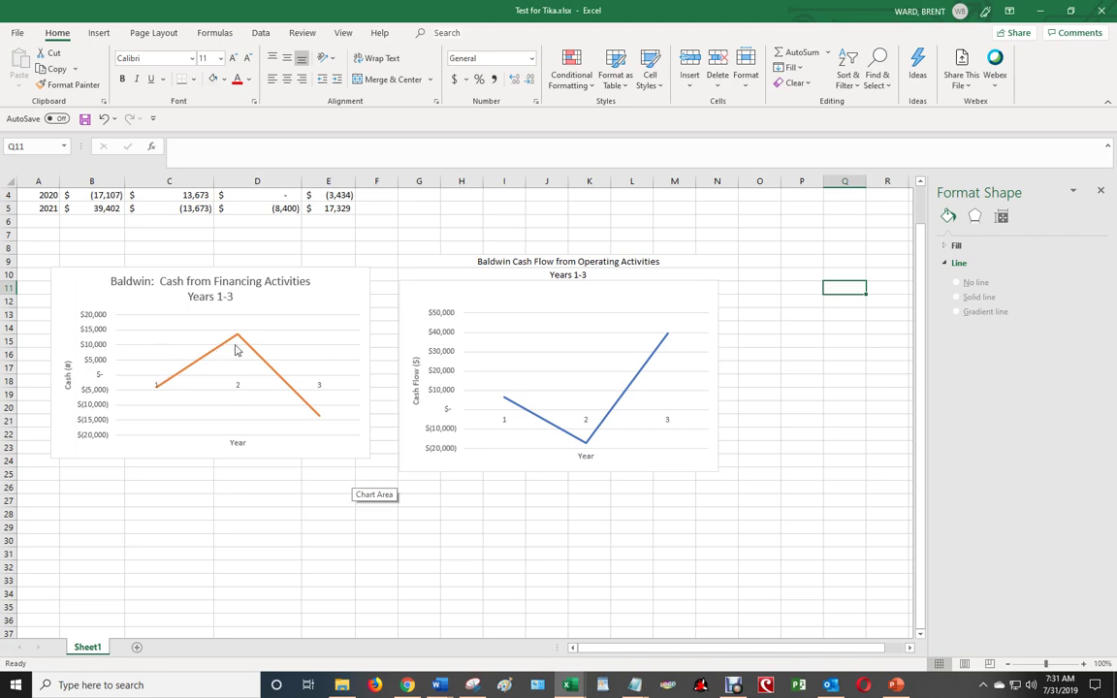
Examine the year 2 and year 3 points on the Cash from Financing line
mouse_move(241, 342)
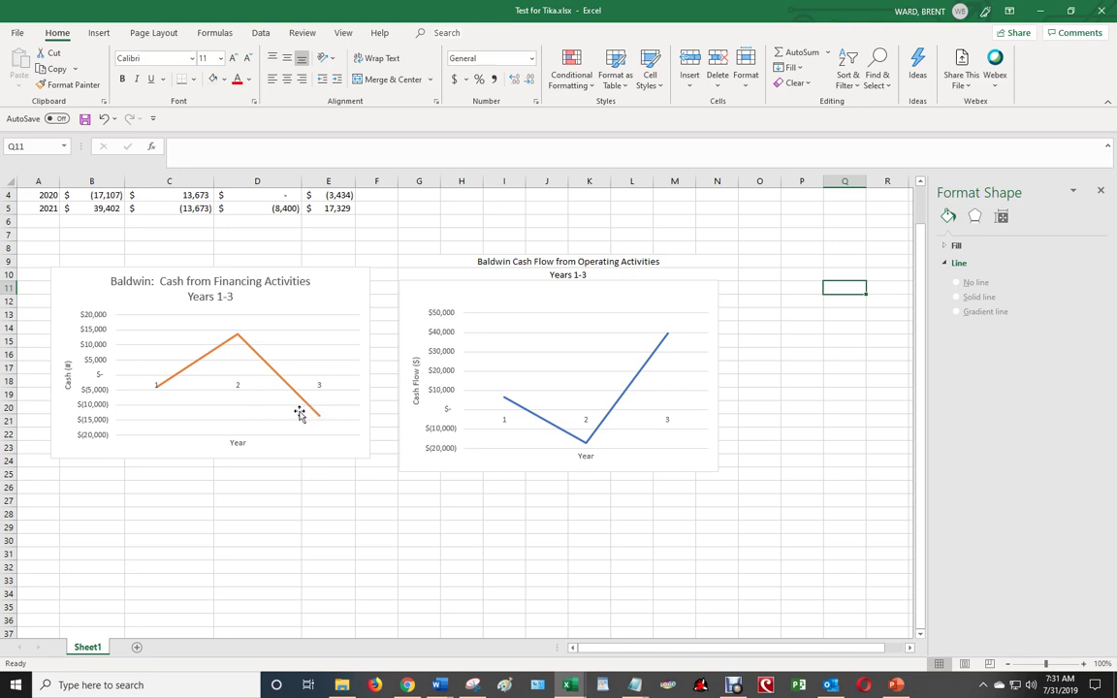
mouse_move(319, 422)
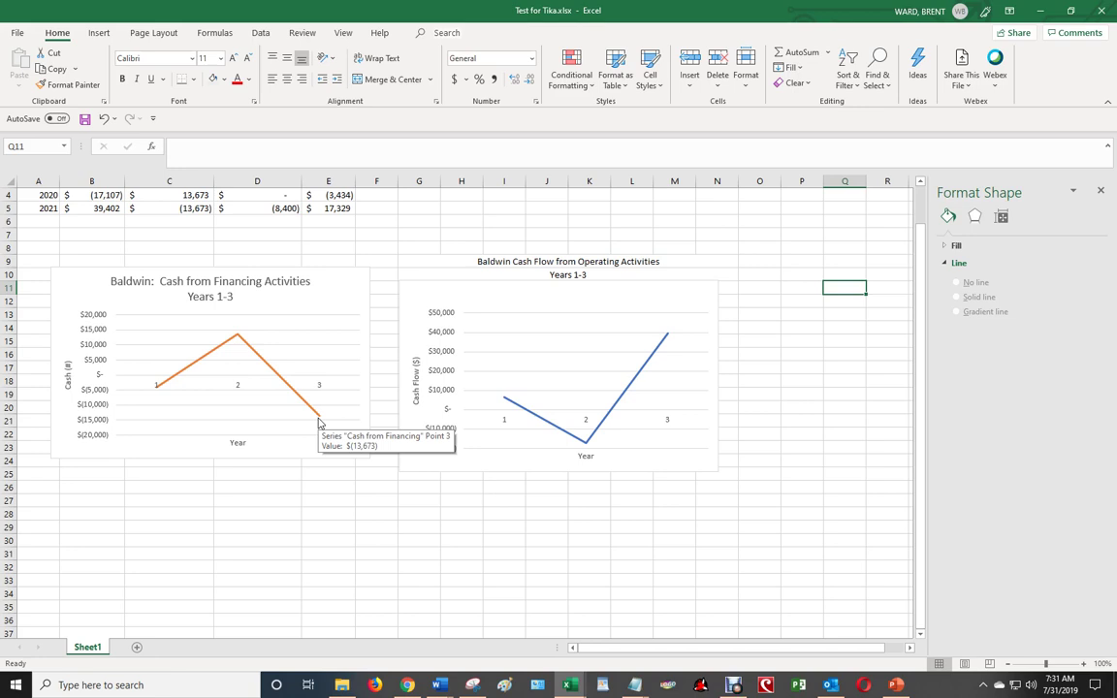
click(783, 343)
scroll(538, 321, up, 1)
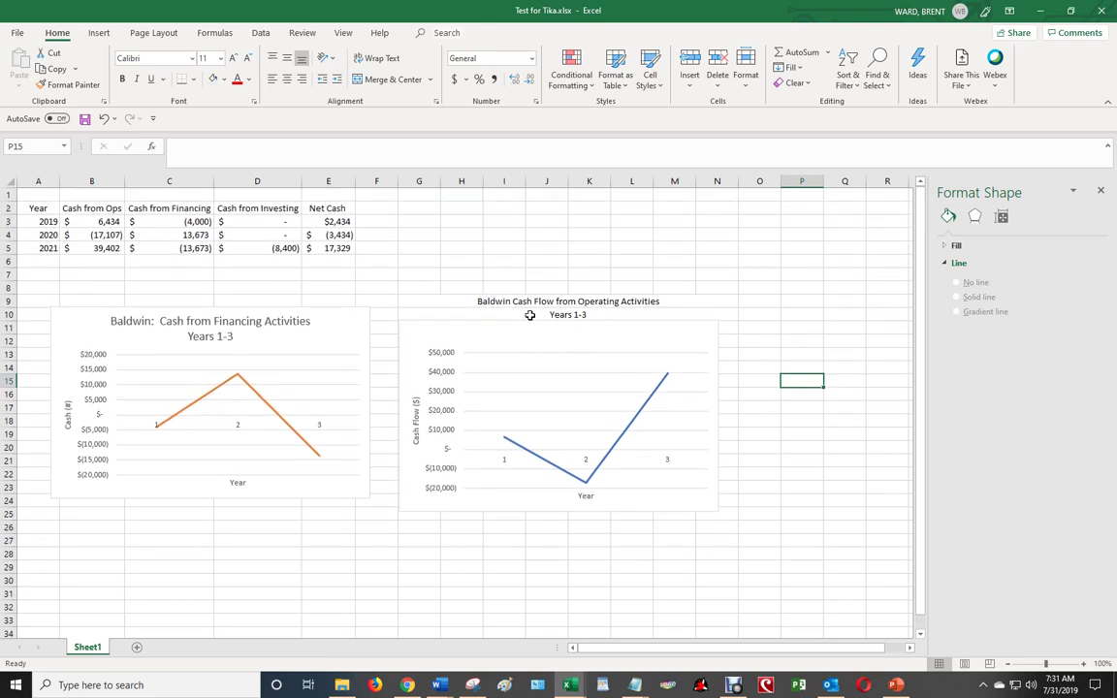
Insert a 2-D line chart from the Year and Net Cash columns
drag(47, 210, 48, 247)
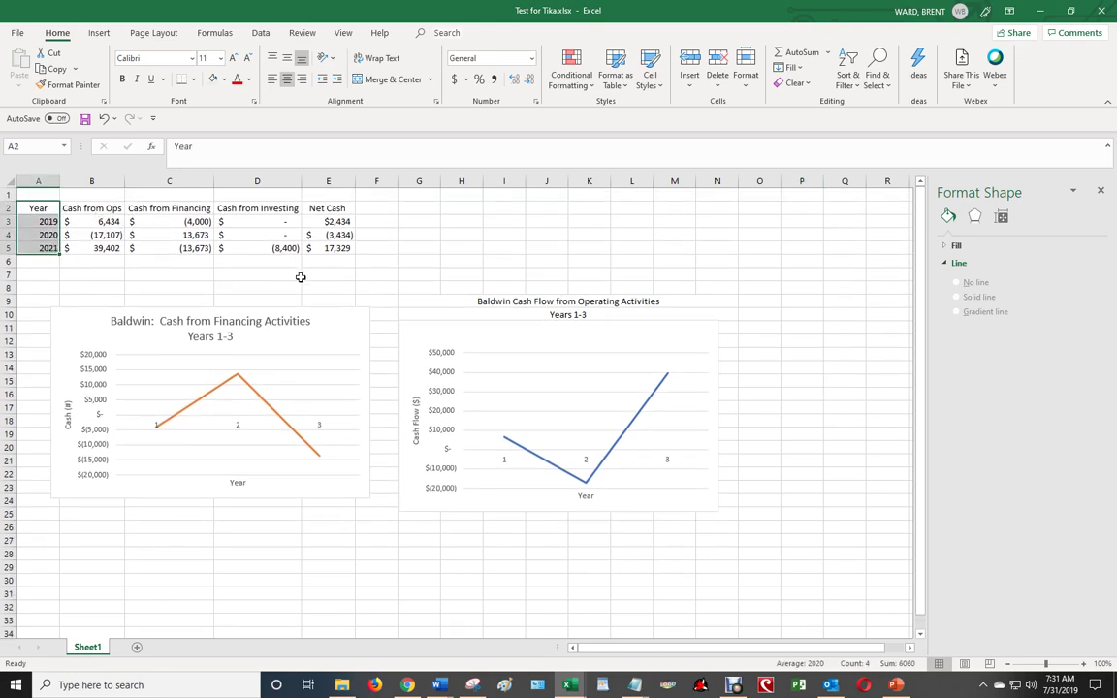
key(ctrl+q)
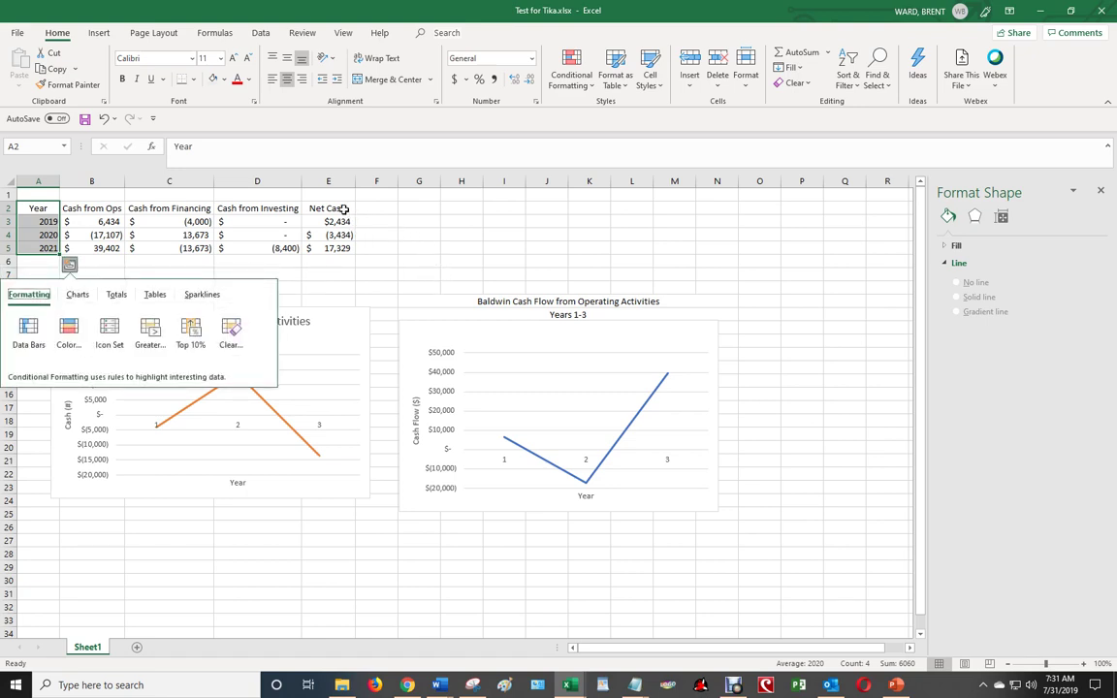
drag(343, 209, 350, 249)
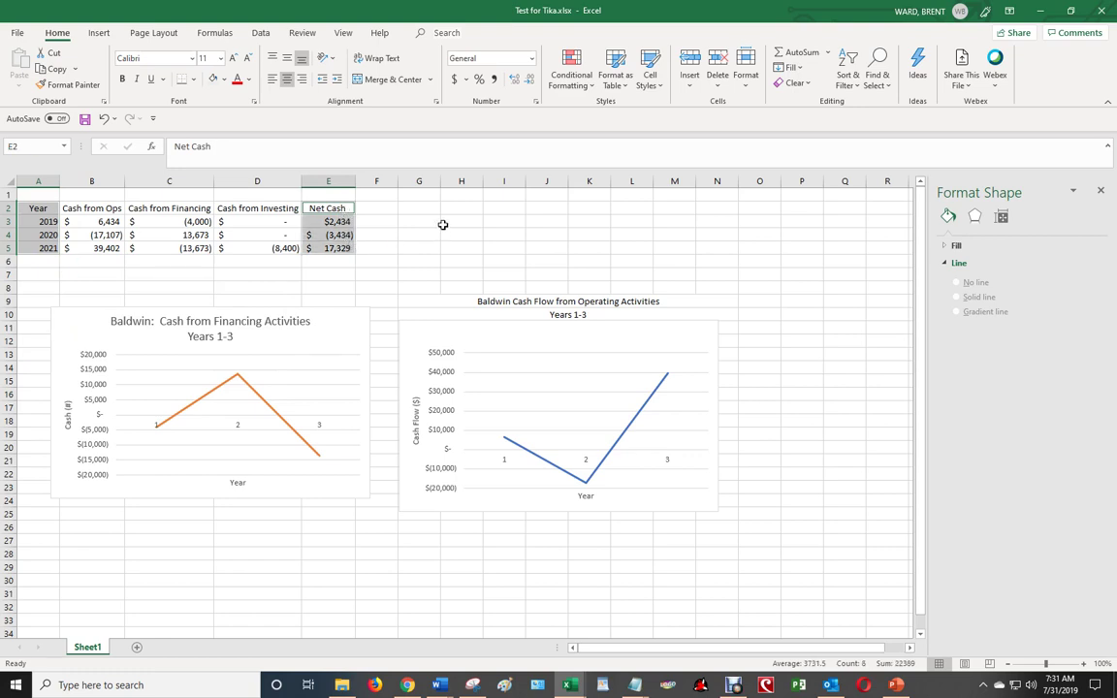
click(103, 34)
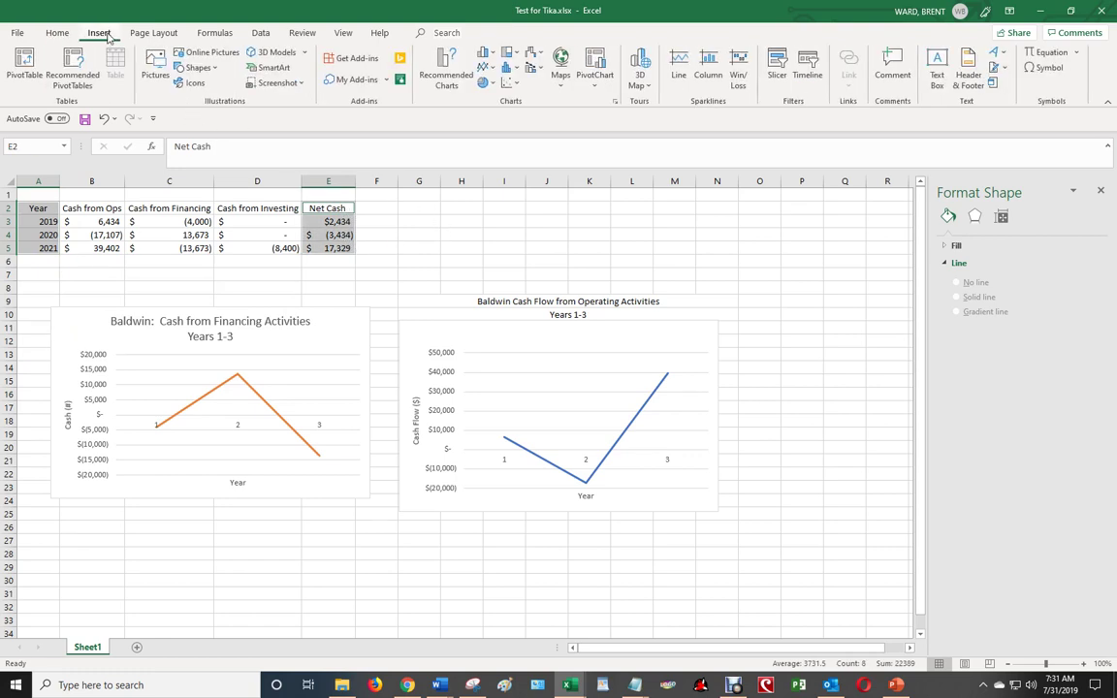
click(488, 67)
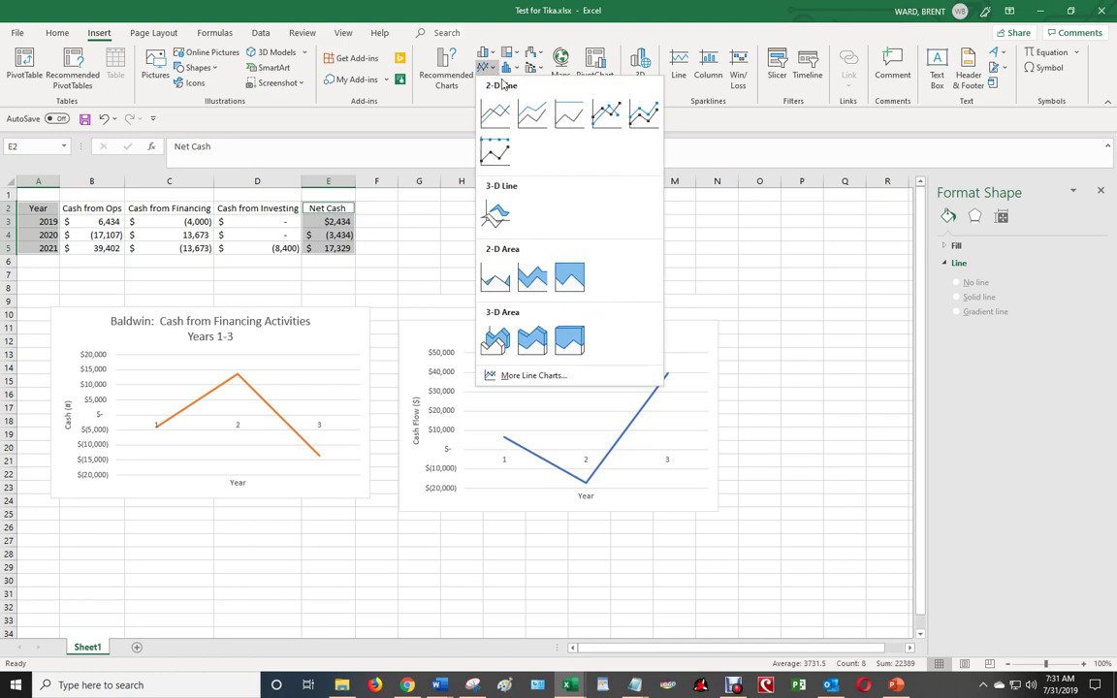
click(495, 114)
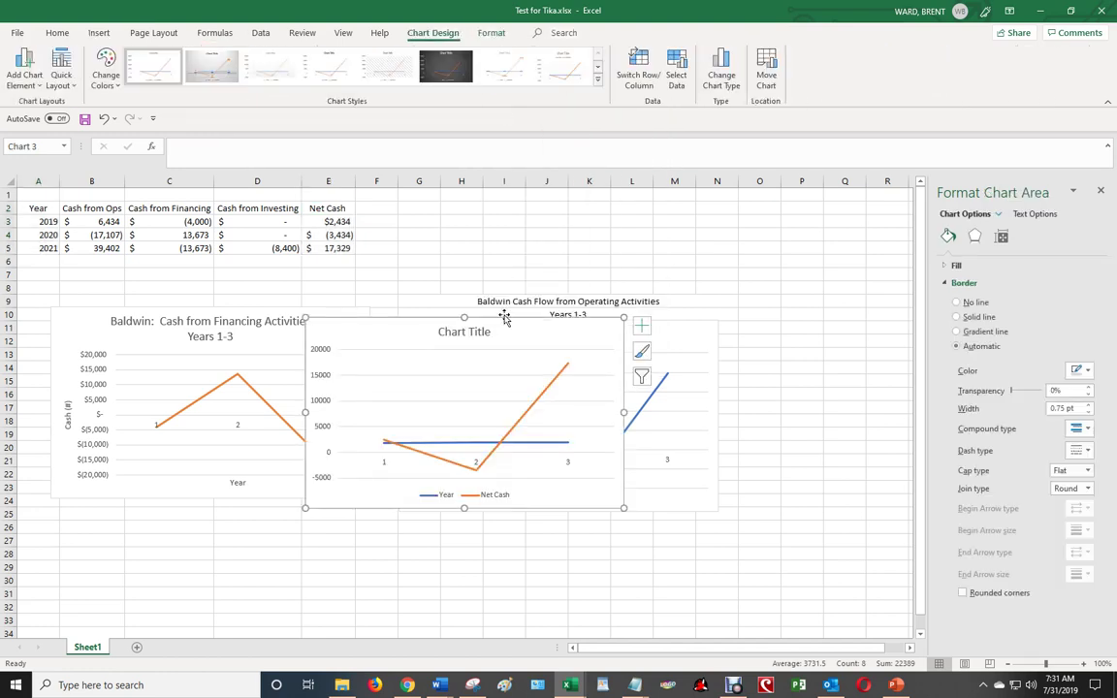
Rearrange the charts so the Net Cash chart sits in a row beside the financing and operating charts
drag(504, 318, 1004, 334)
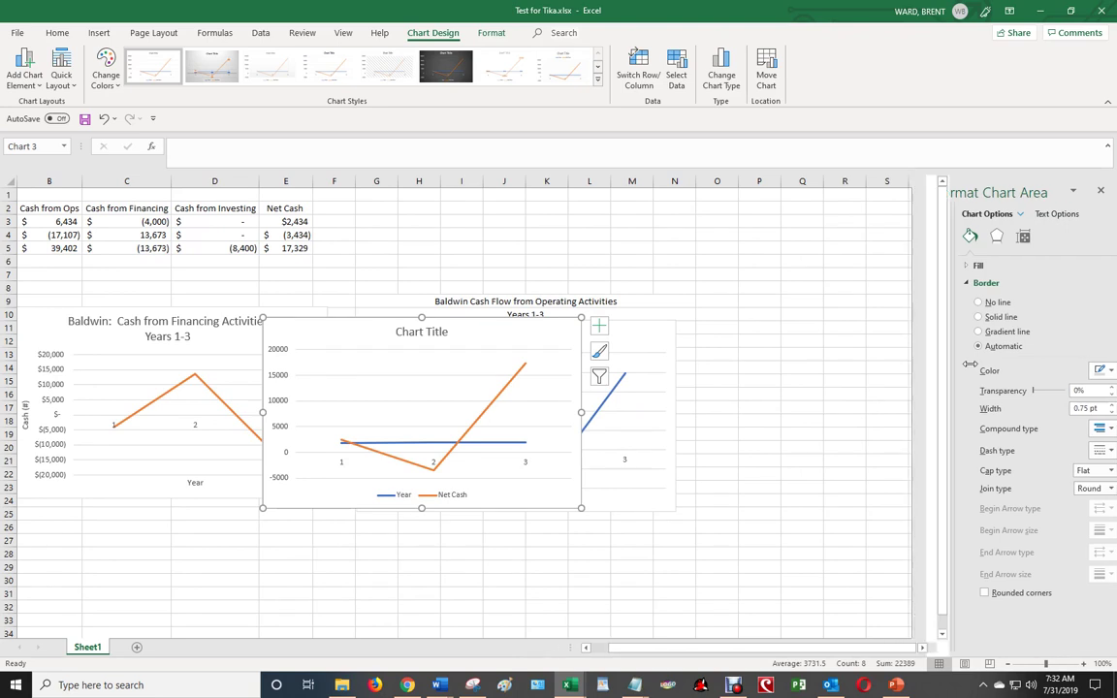
click(643, 337)
drag(641, 324, 901, 311)
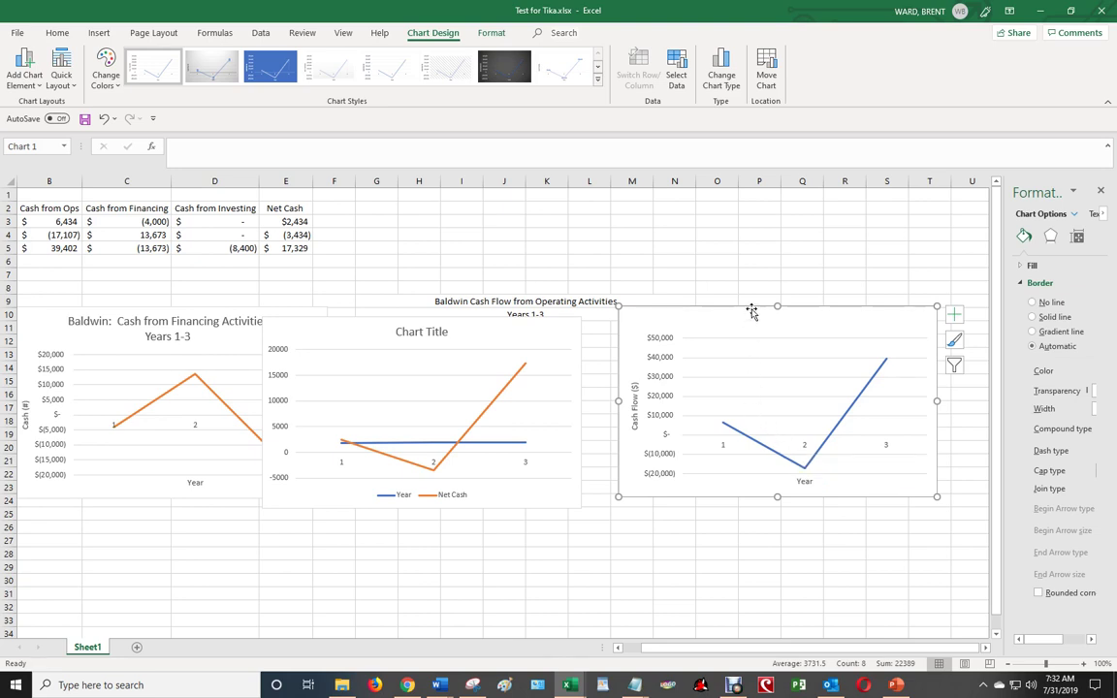
click(559, 323)
drag(559, 323, 582, 573)
drag(787, 309, 501, 321)
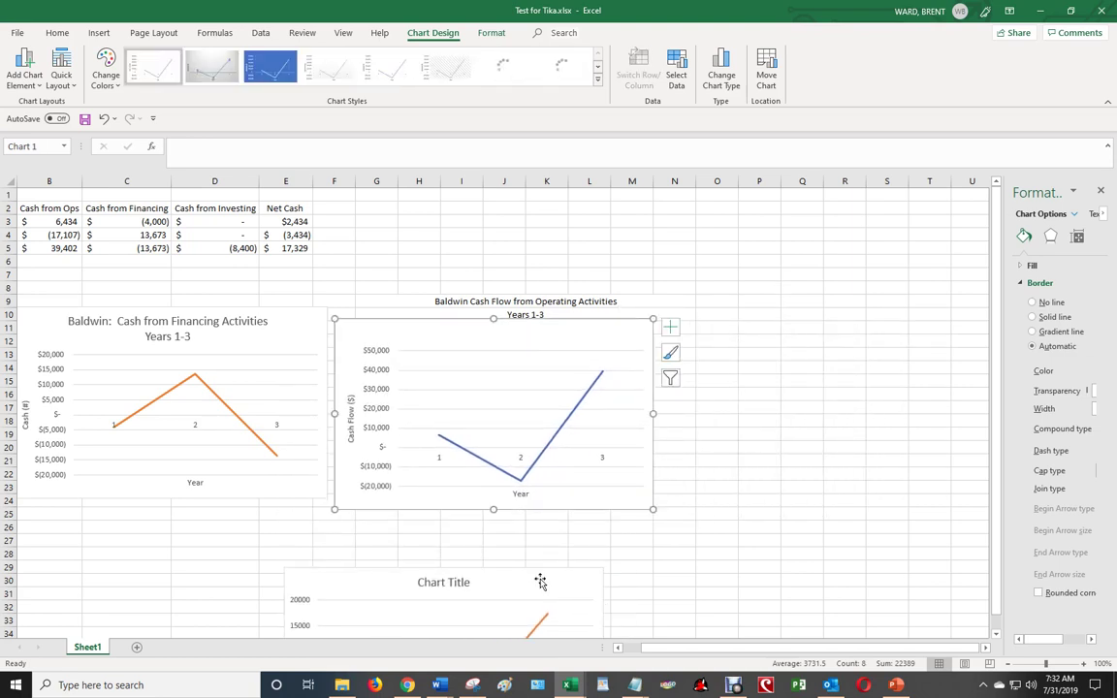
drag(543, 566, 925, 309)
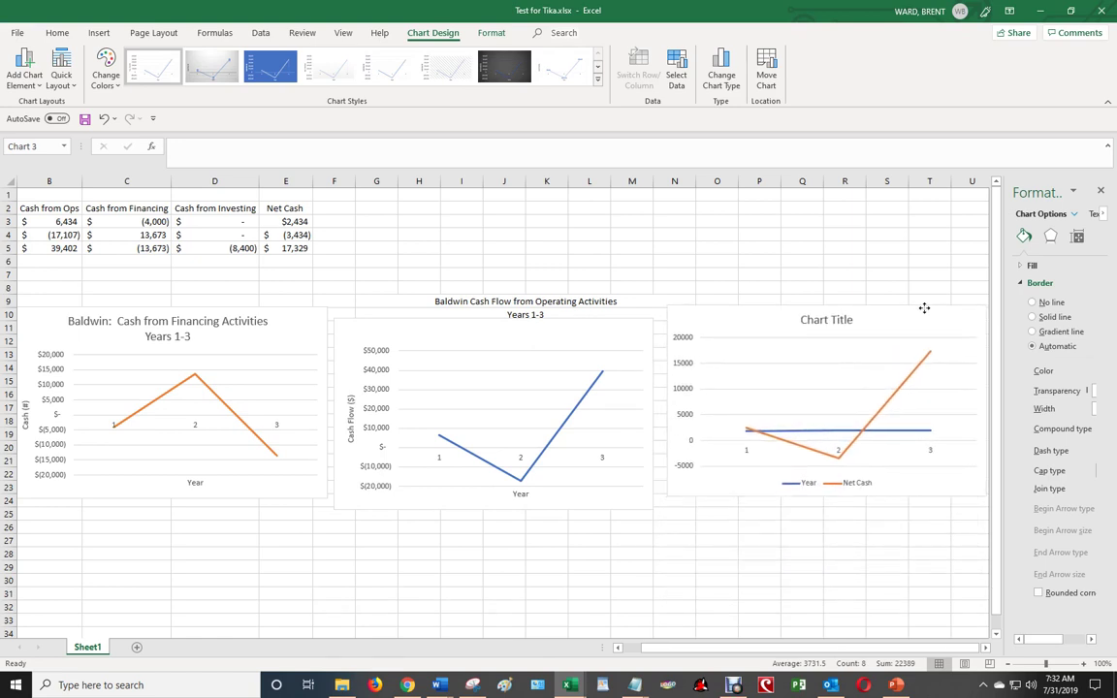
Try to retitle the Net Cash chart, and remove the chart from the sheet
click(851, 321)
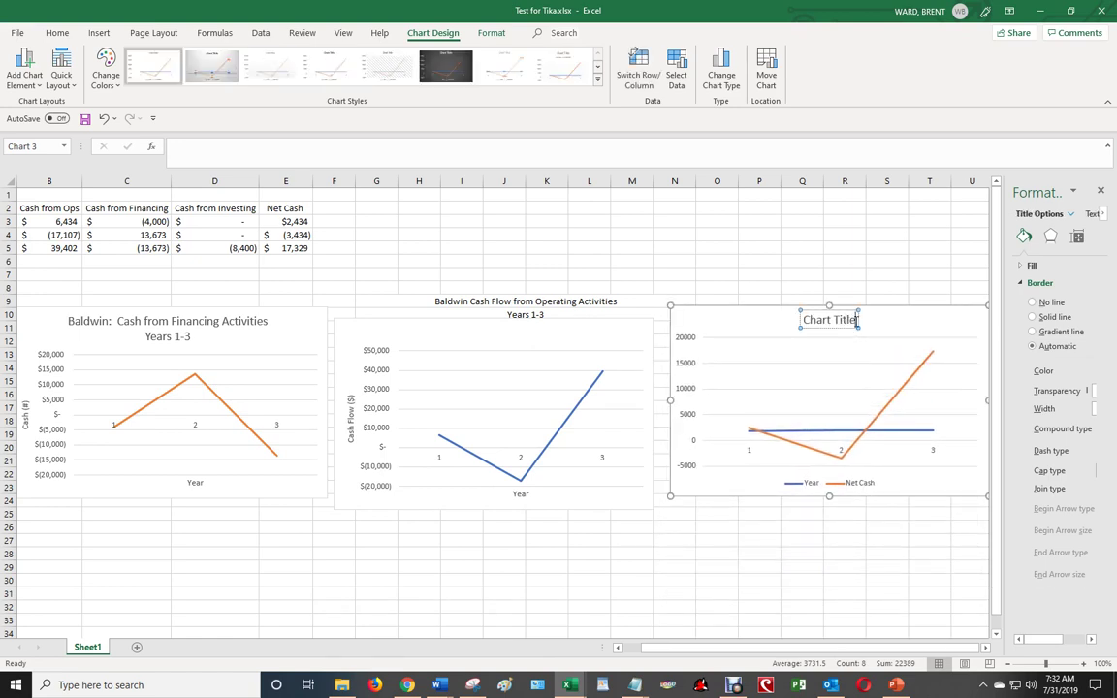
triple_click(850, 321)
text(Cash Frlow)
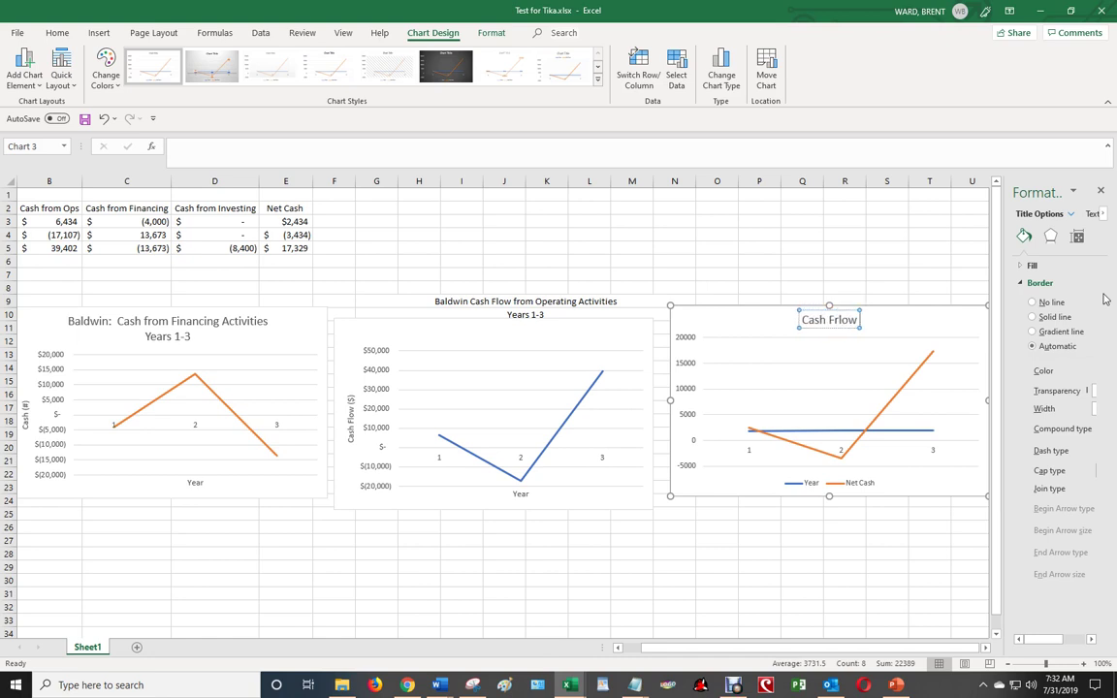
key(BackSpace)
key(BackSpace)
key(BackSpace)
key(BackSpace)
key(BackSpace)
key(BackSpace)
key(BackSpace)
key(BackSpace)
key(BackSpace)
key(BackSpace)
key(BackSpace)
key(BackSpace)
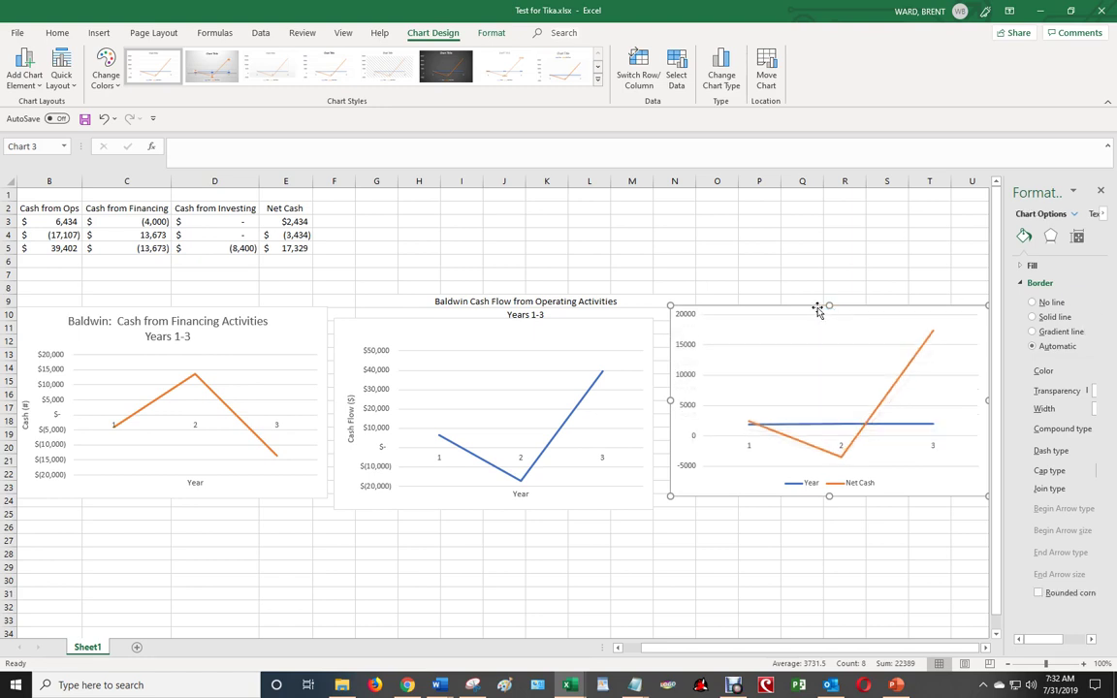
right_click(818, 308)
click(834, 317)
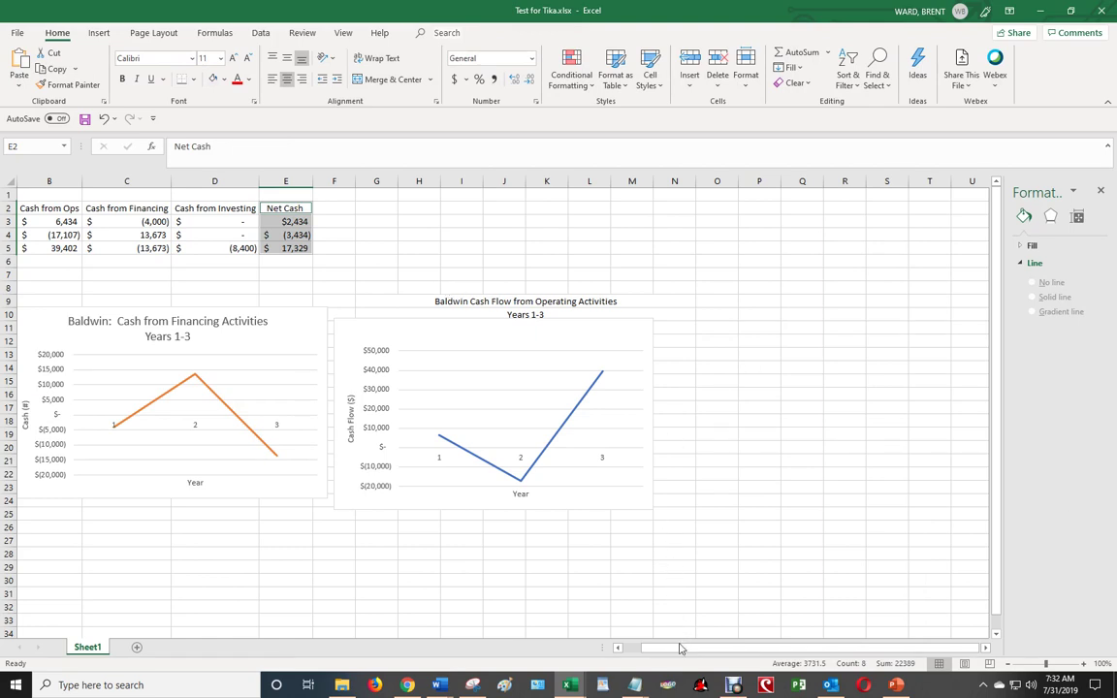
Insert a 2-D line chart of the Year and Cash from Investing columns and place it beside the operating chart
drag(680, 648, 630, 649)
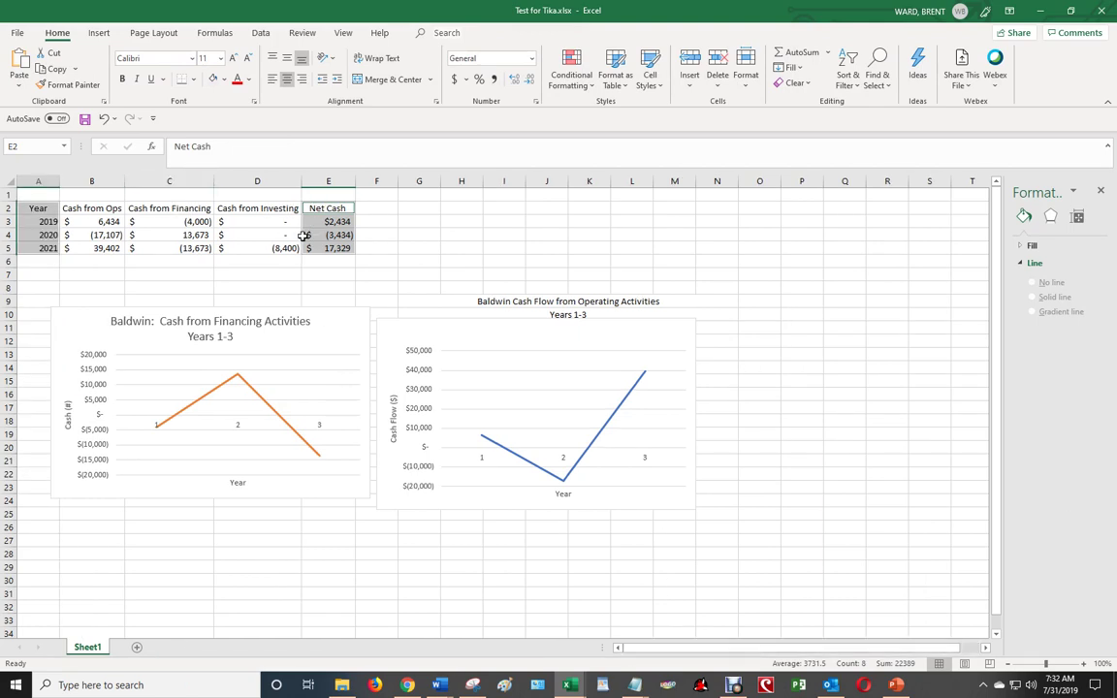
drag(44, 208, 45, 247)
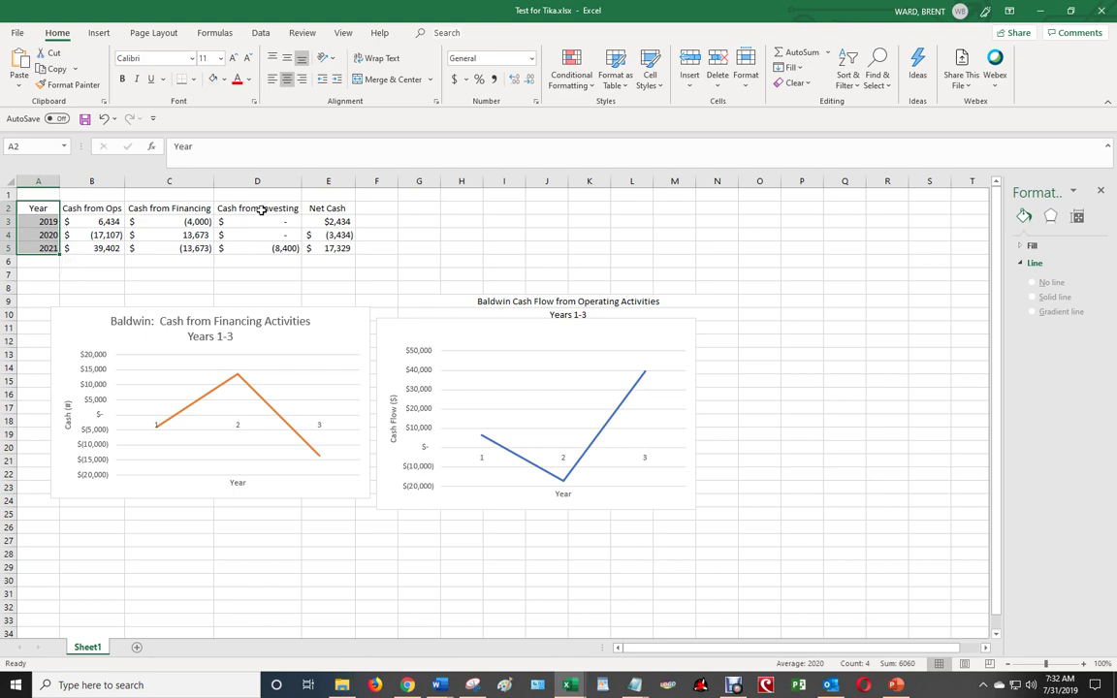
ctrl+drag(260, 210, 261, 251)
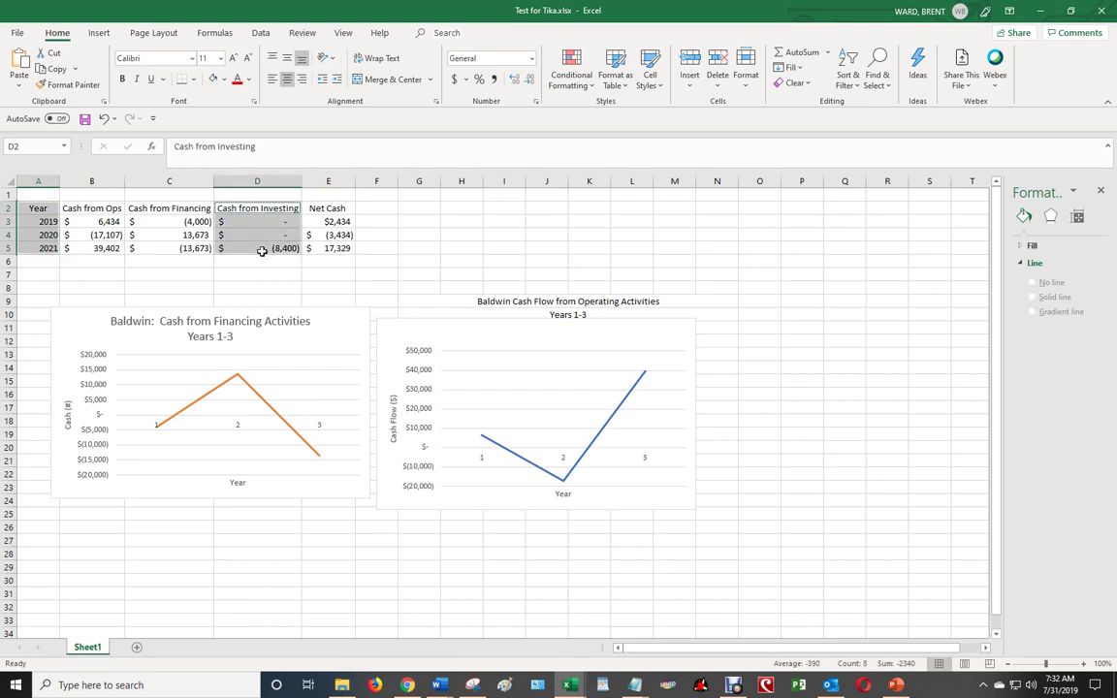
click(94, 33)
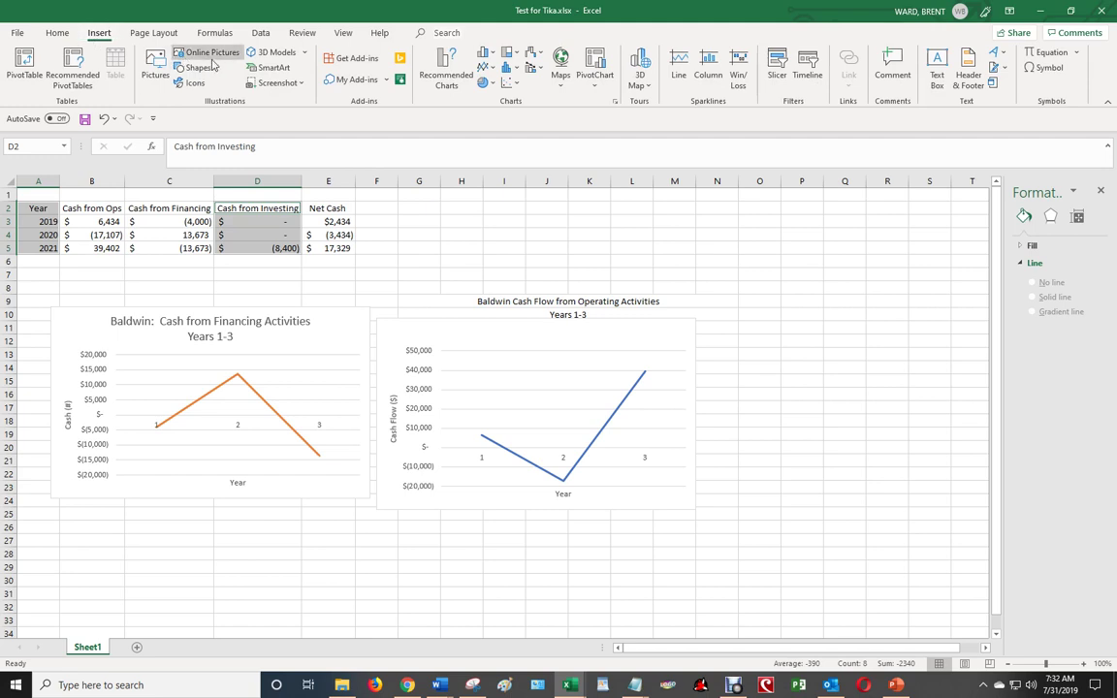
click(483, 54)
click(499, 109)
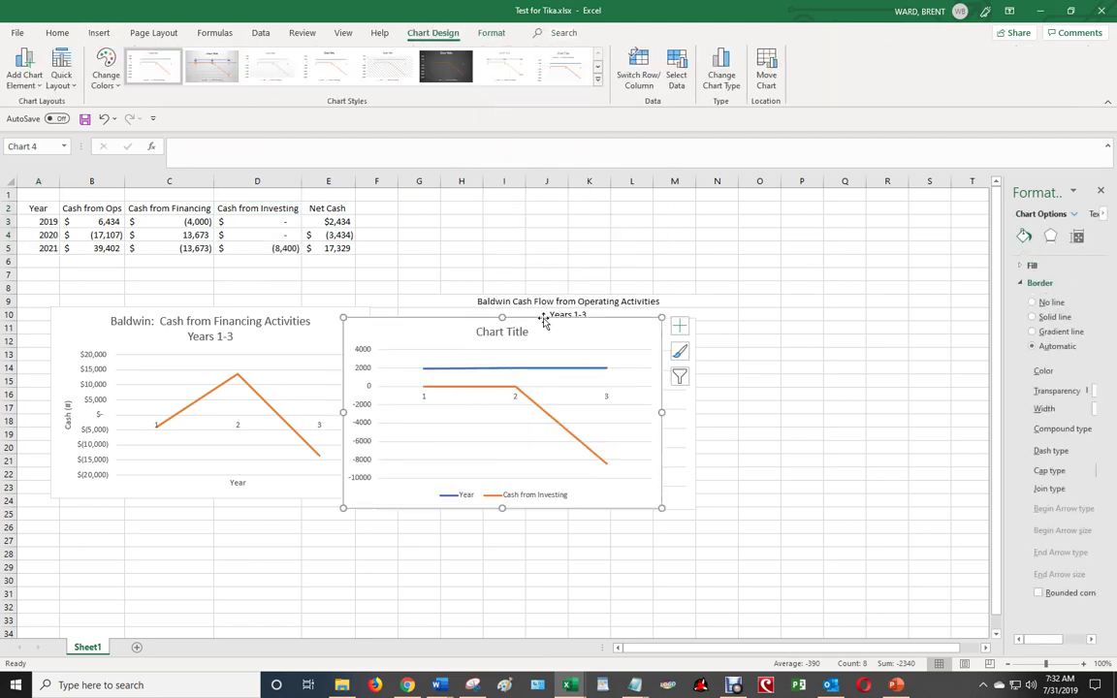
drag(544, 322, 890, 334)
Title the investing chart "Baldwin Cash from Investing" and line it up with the operating chart's heading
click(893, 338)
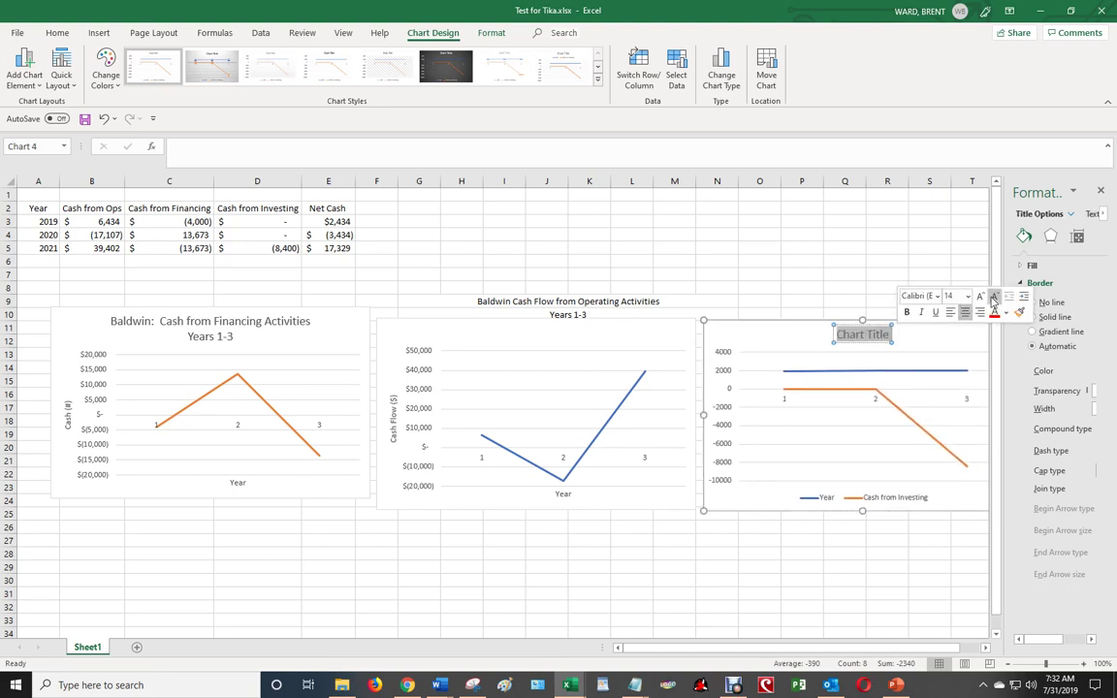
text(Baldwin)
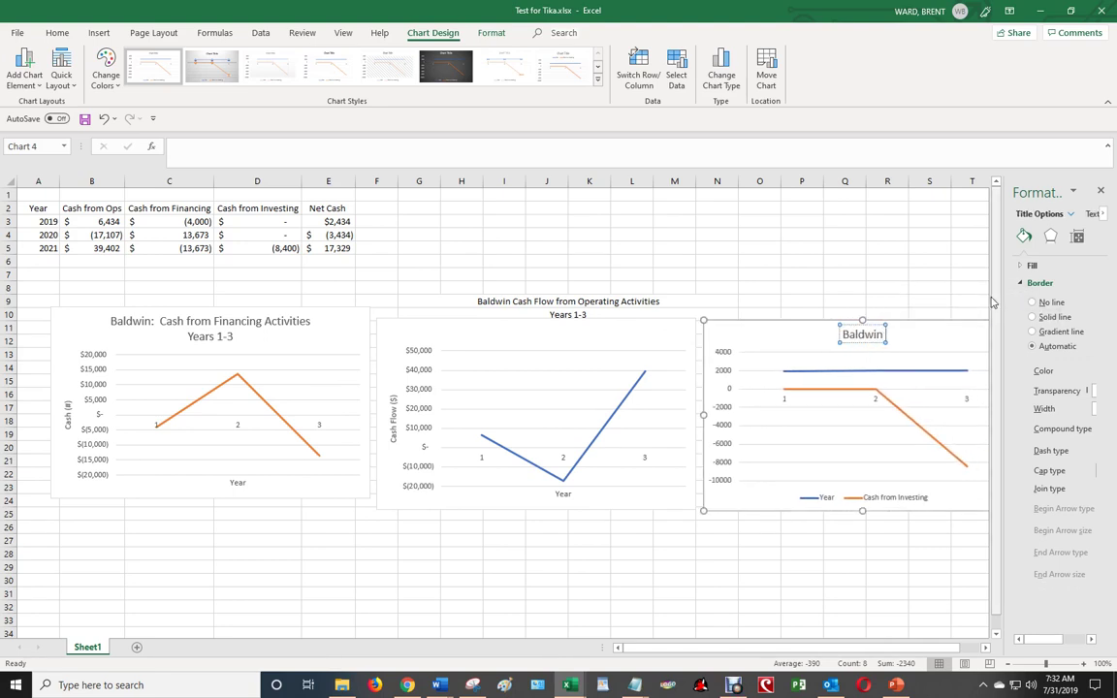
text( Cash from Investing)
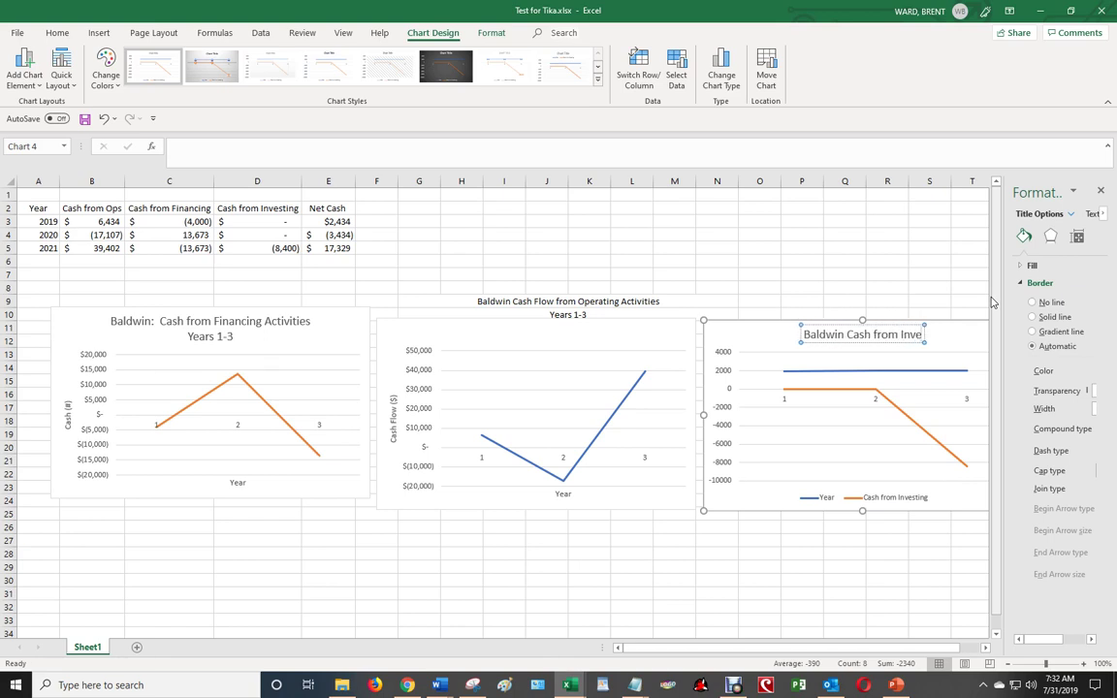
click(903, 301)
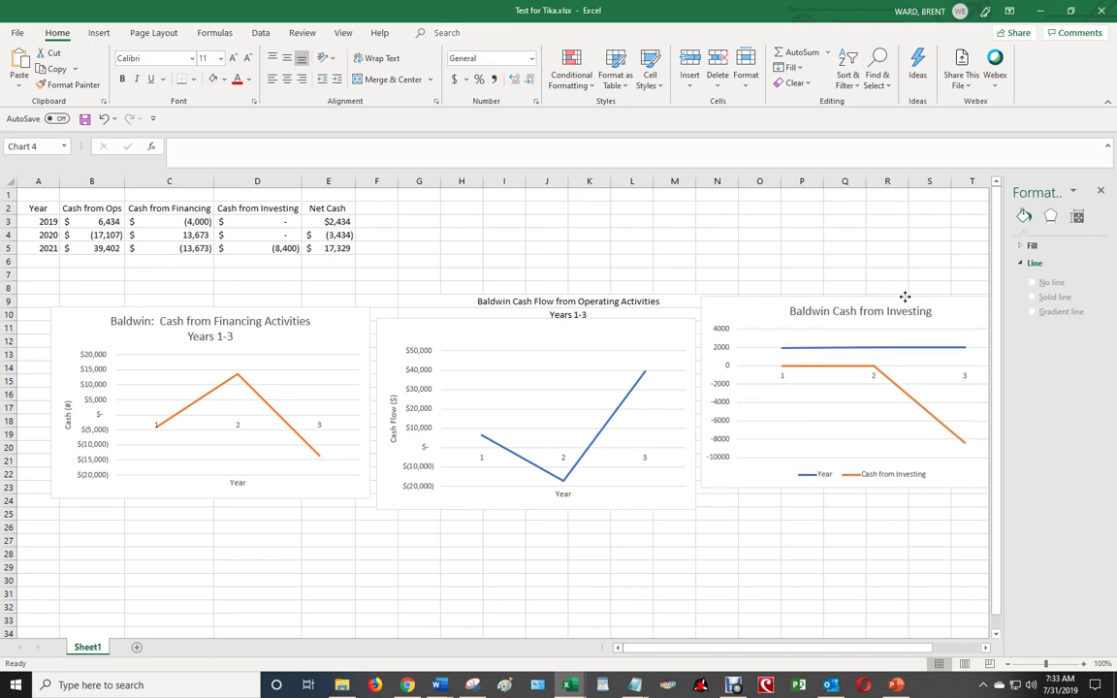
click(904, 297)
Remove the legend and the Year series from the investing chart
click(824, 474)
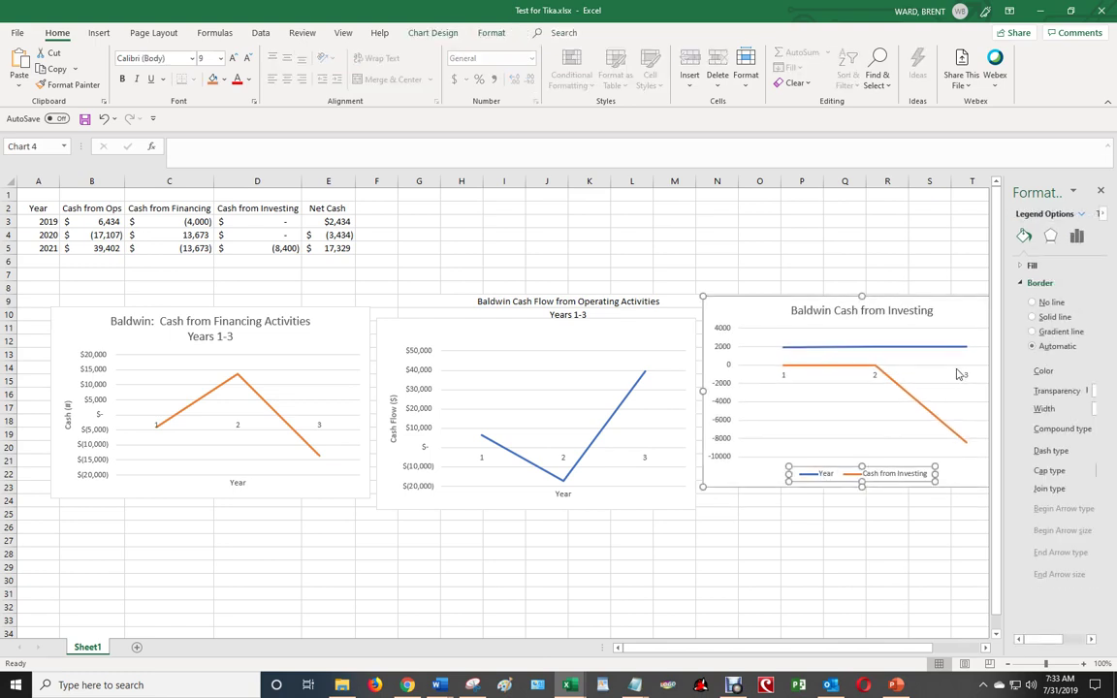
key(Delete)
click(933, 351)
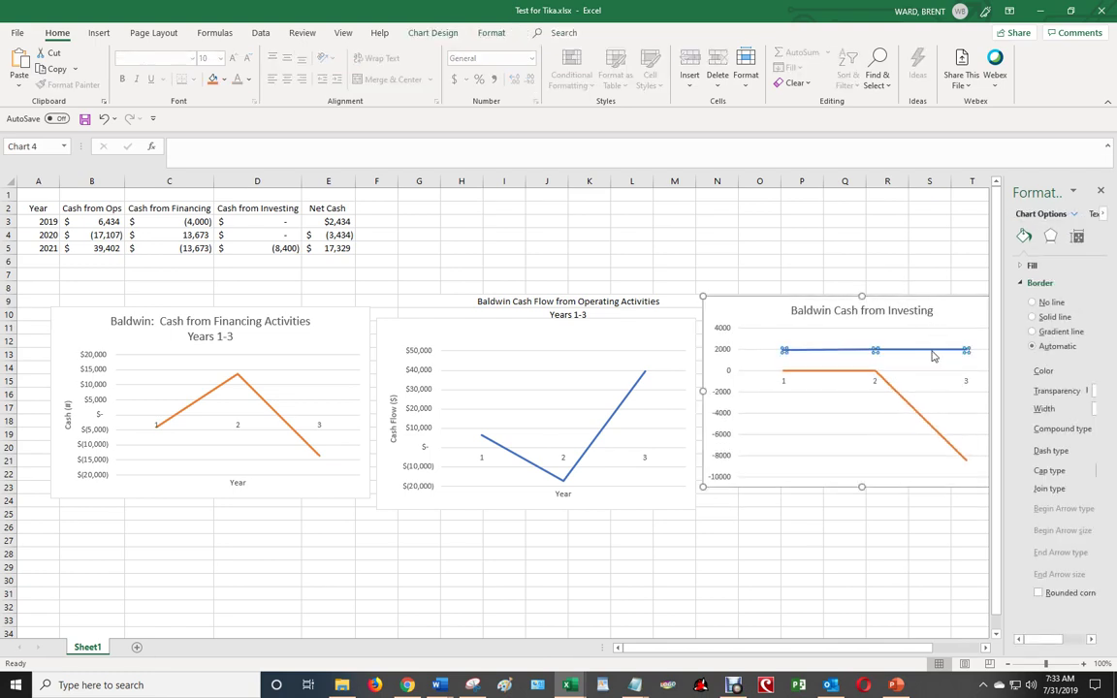
right_click(933, 355)
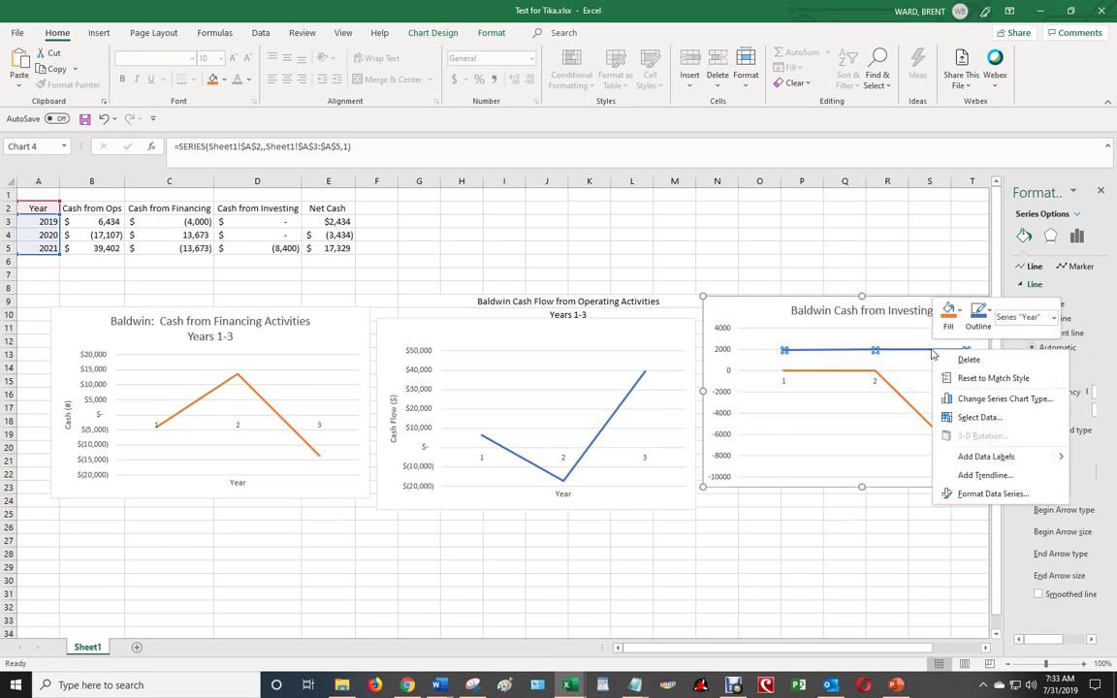
click(960, 399)
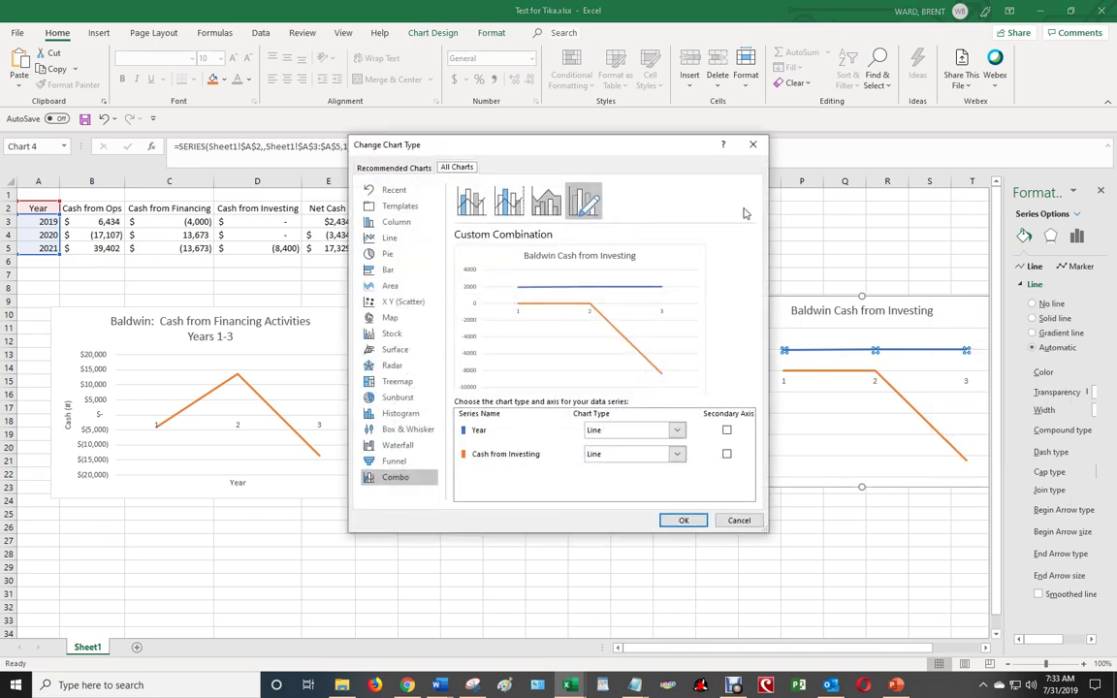
click(752, 144)
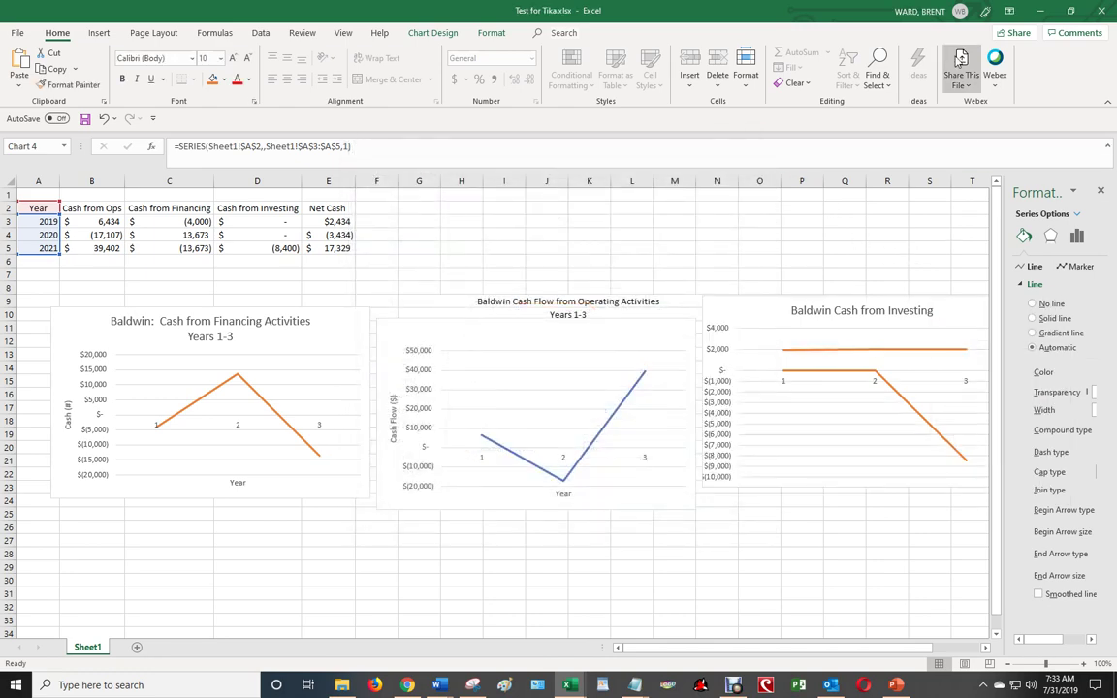
key(Delete)
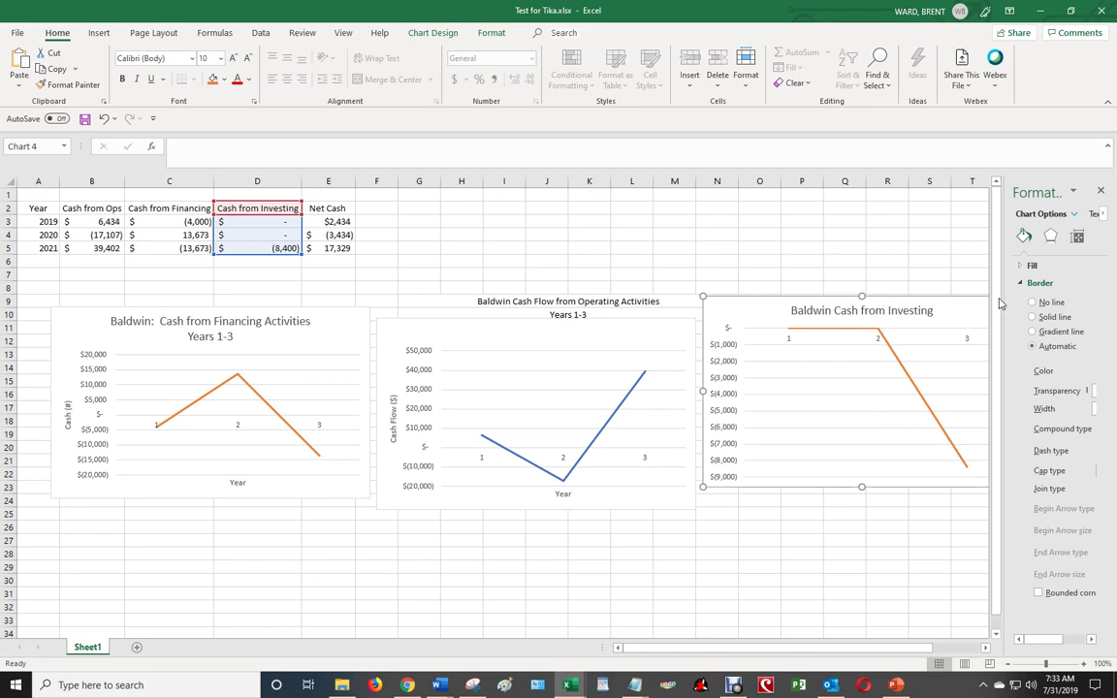
Add axis titles to the investing chart and name the vertical axis "Cash ($)"
click(1101, 190)
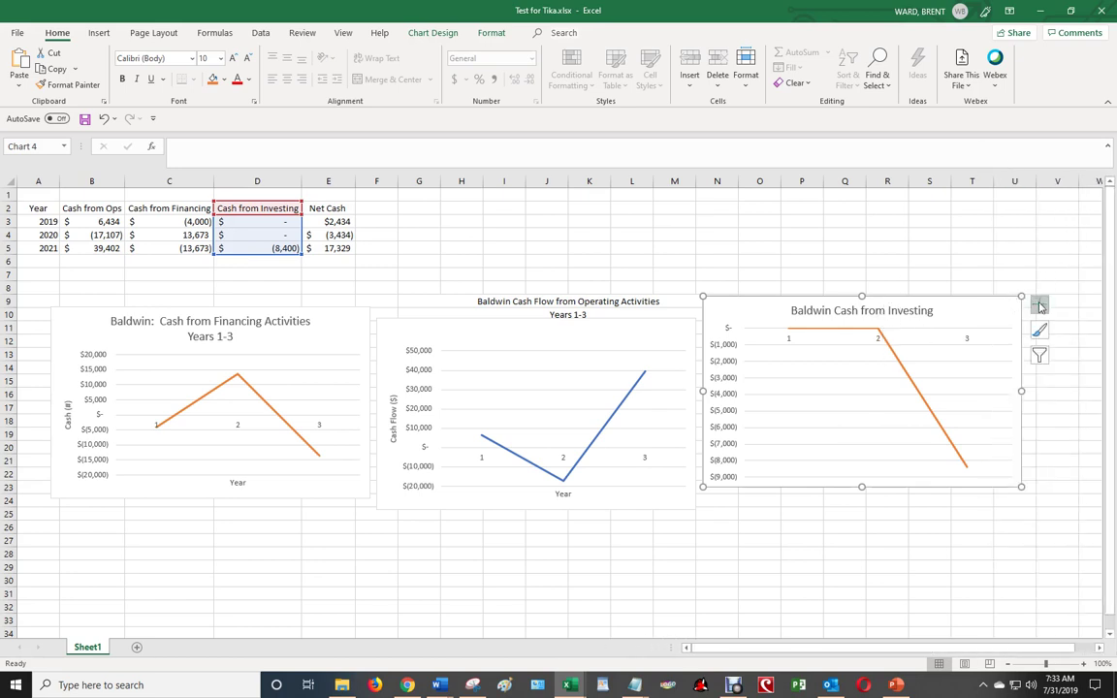
click(1039, 306)
click(596, 335)
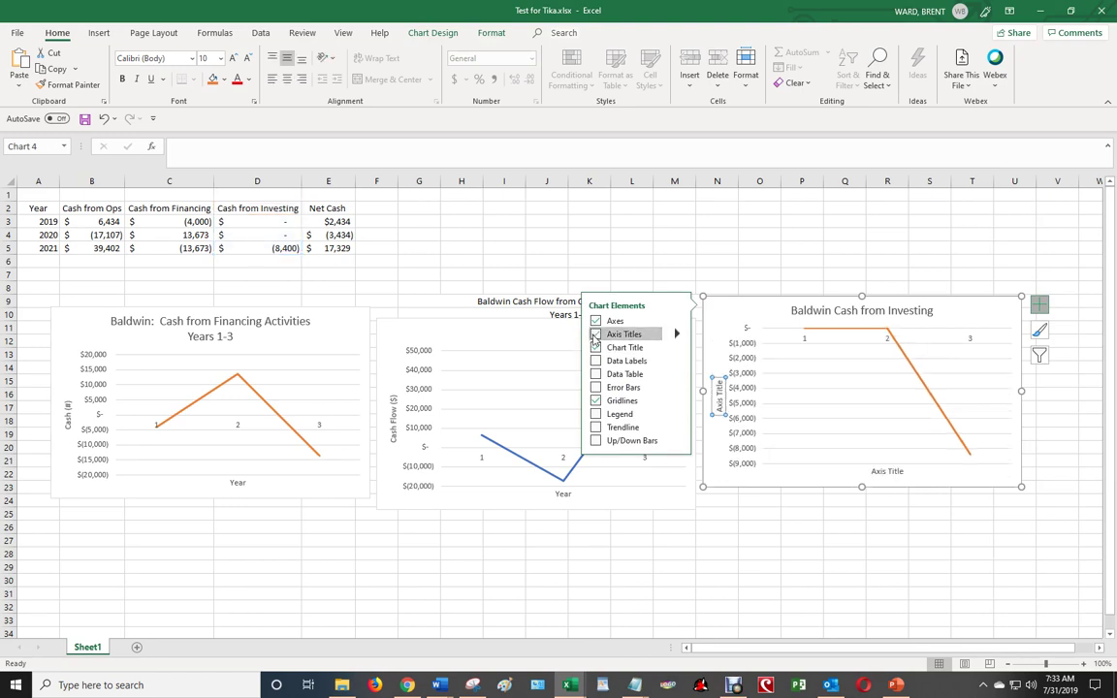
click(719, 388)
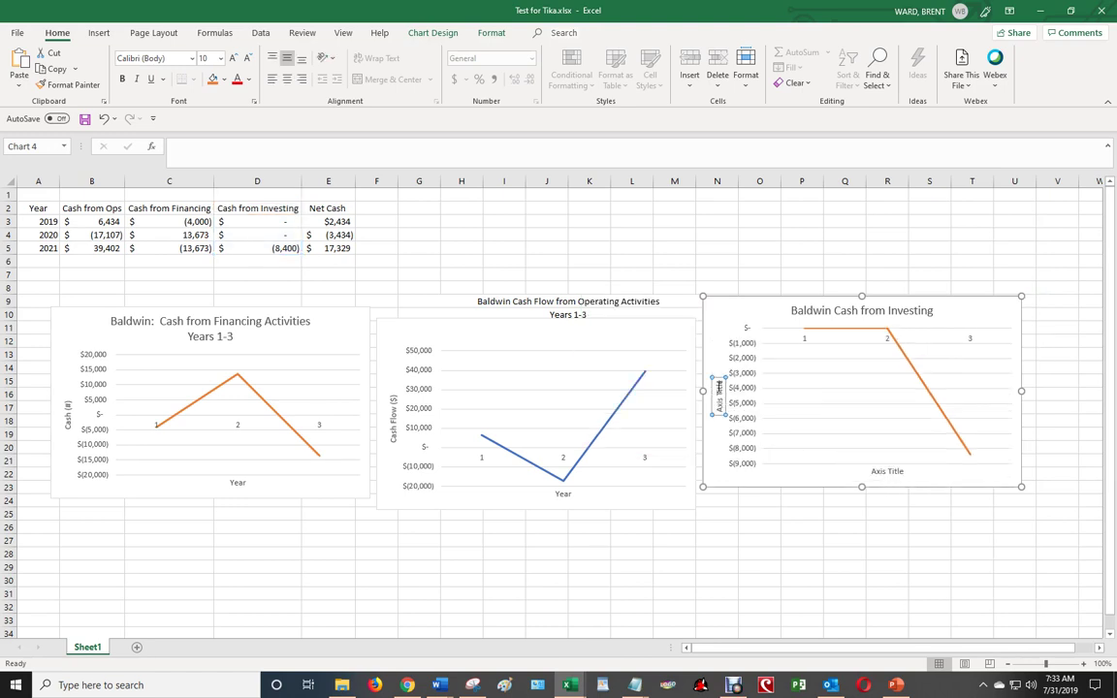
triple_click(719, 388)
text(Cash)
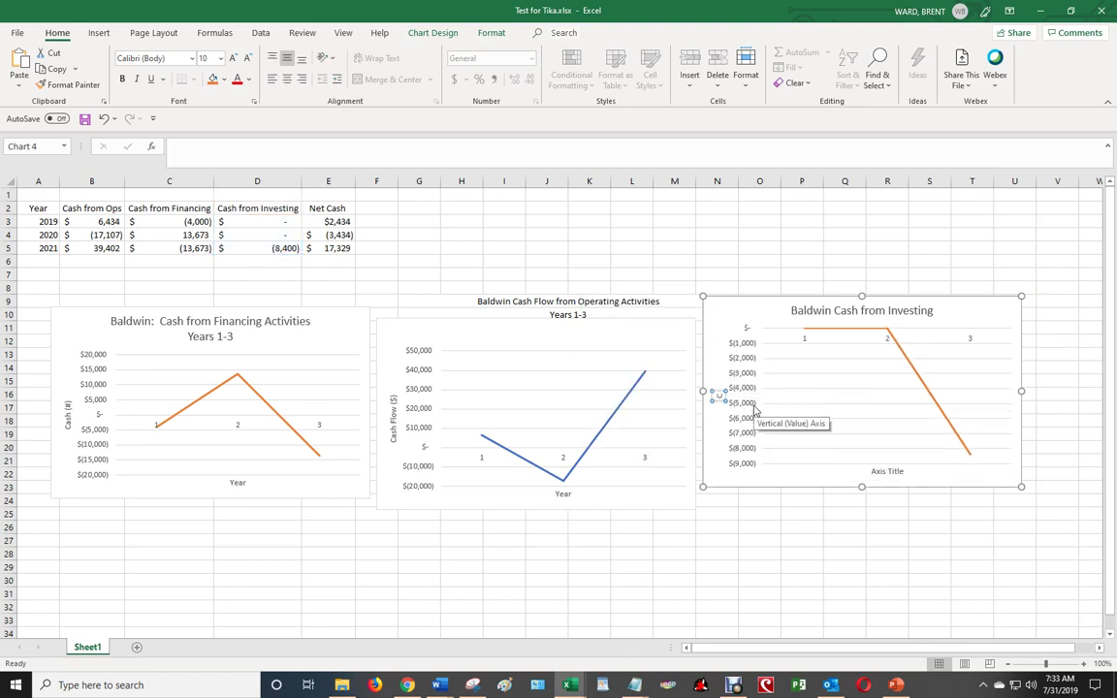
text( ($))
click(760, 275)
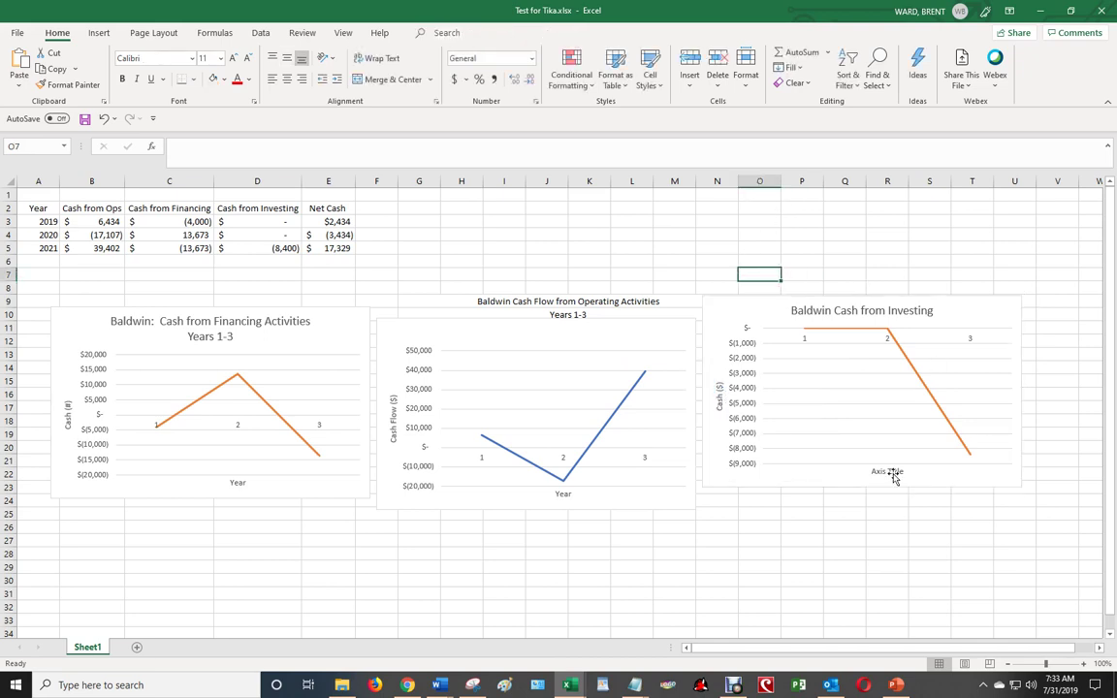
Name the investing chart's horizontal axis "Year"
double_click(892, 472)
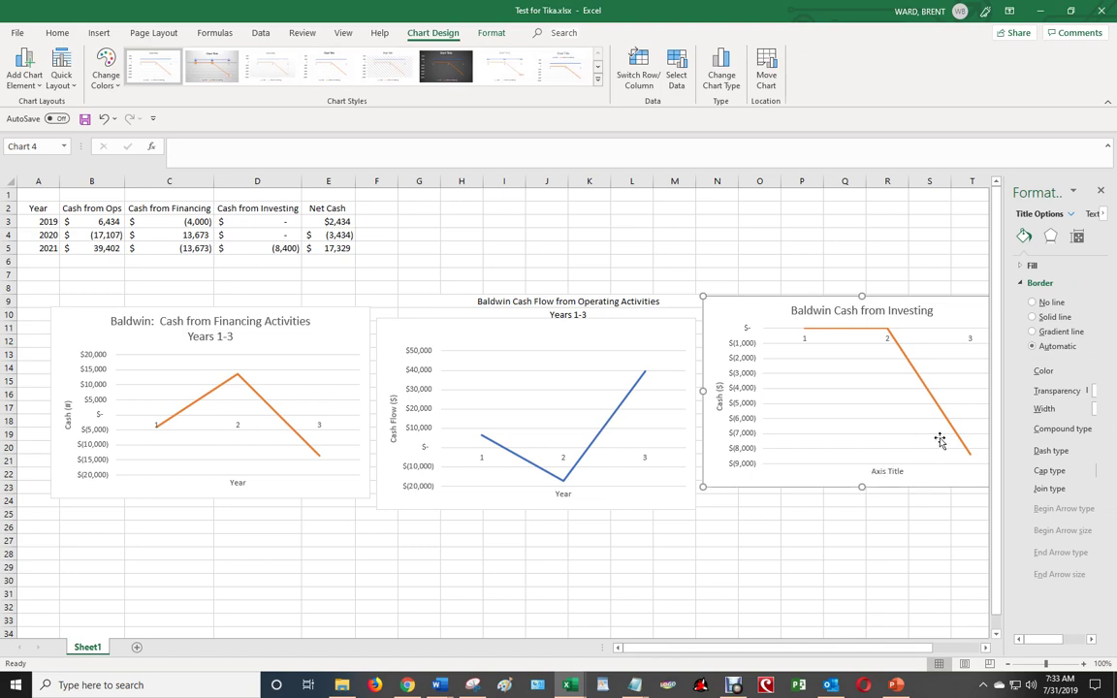
text(Year)
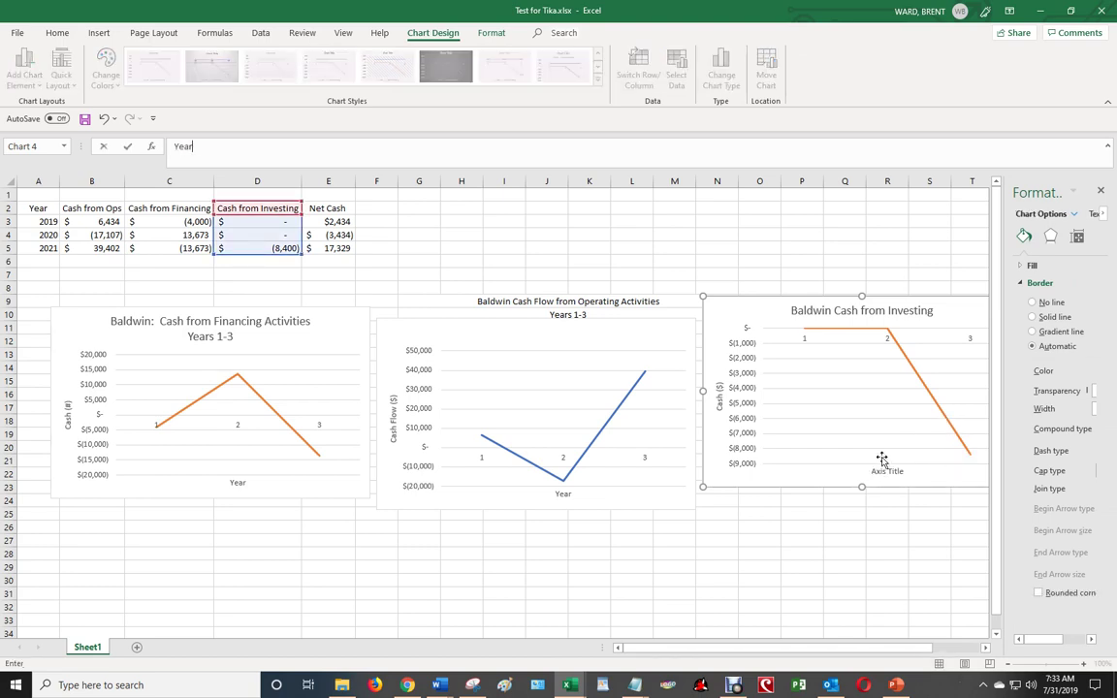
key(Escape)
click(872, 473)
drag(872, 472, 894, 472)
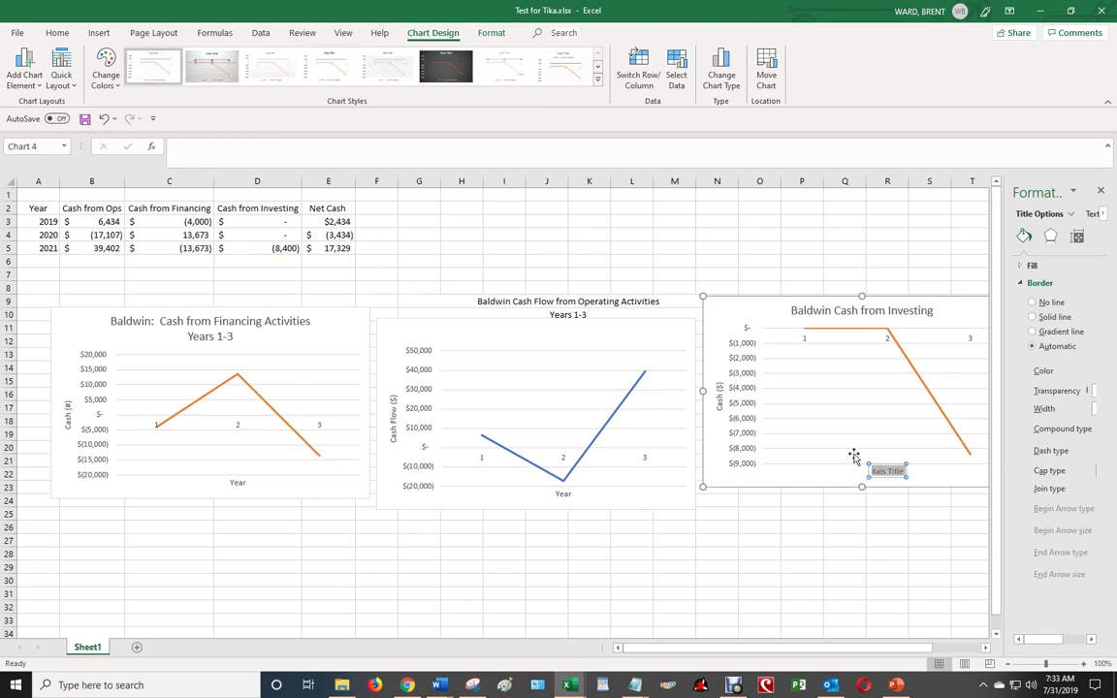
text(Year)
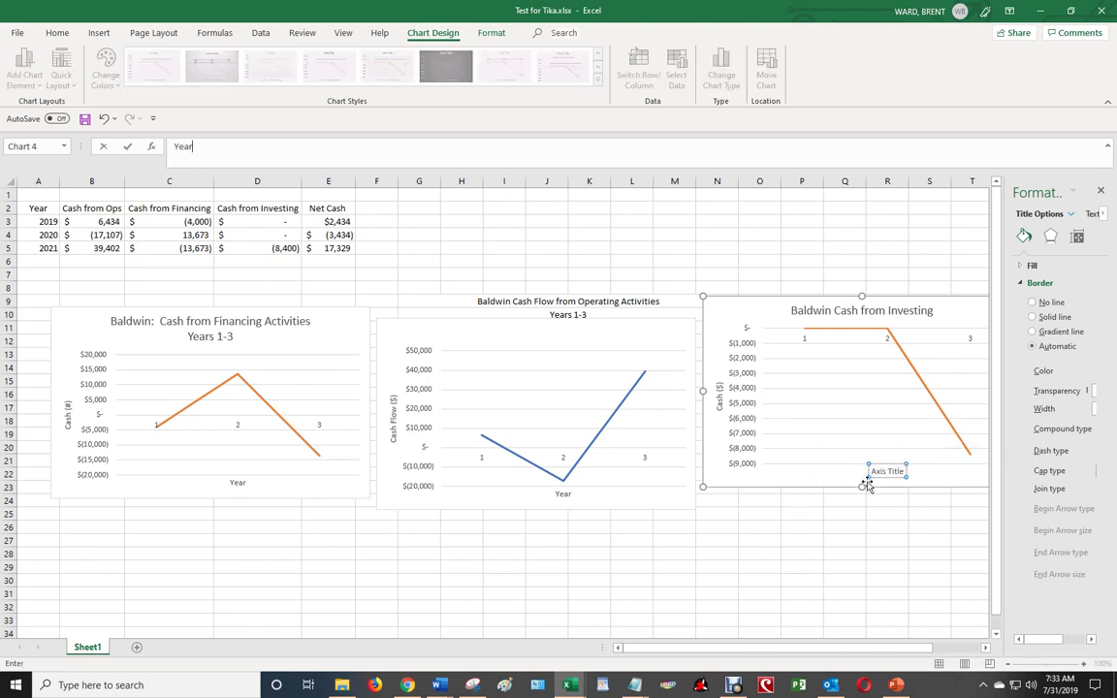
drag(873, 472, 909, 472)
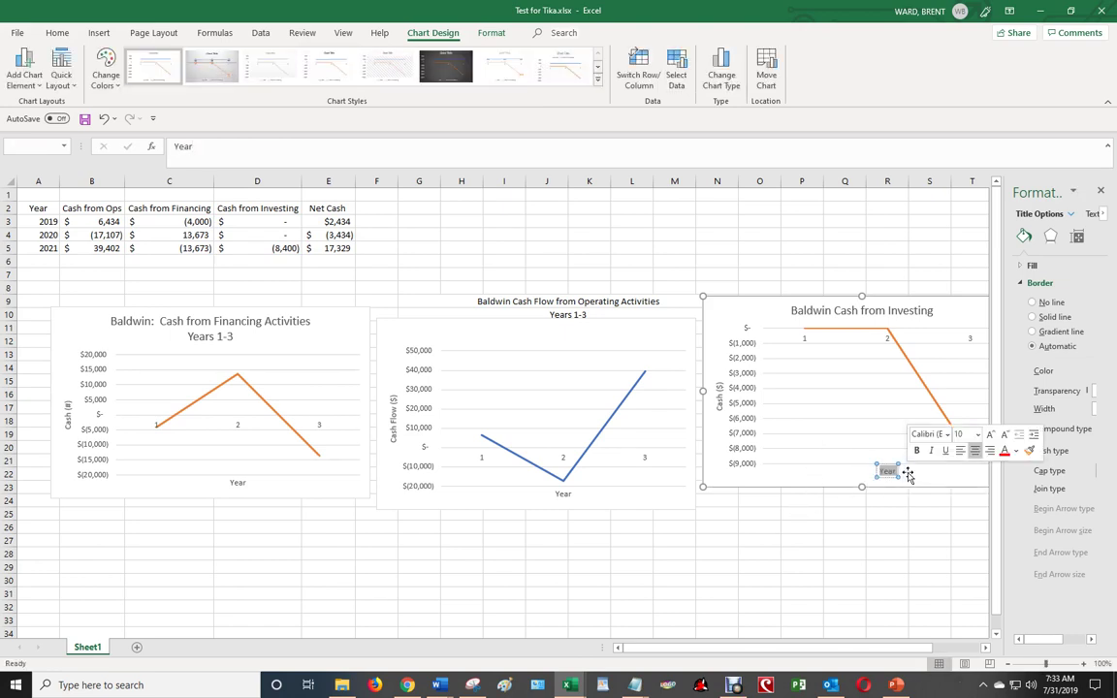
key(Delete)
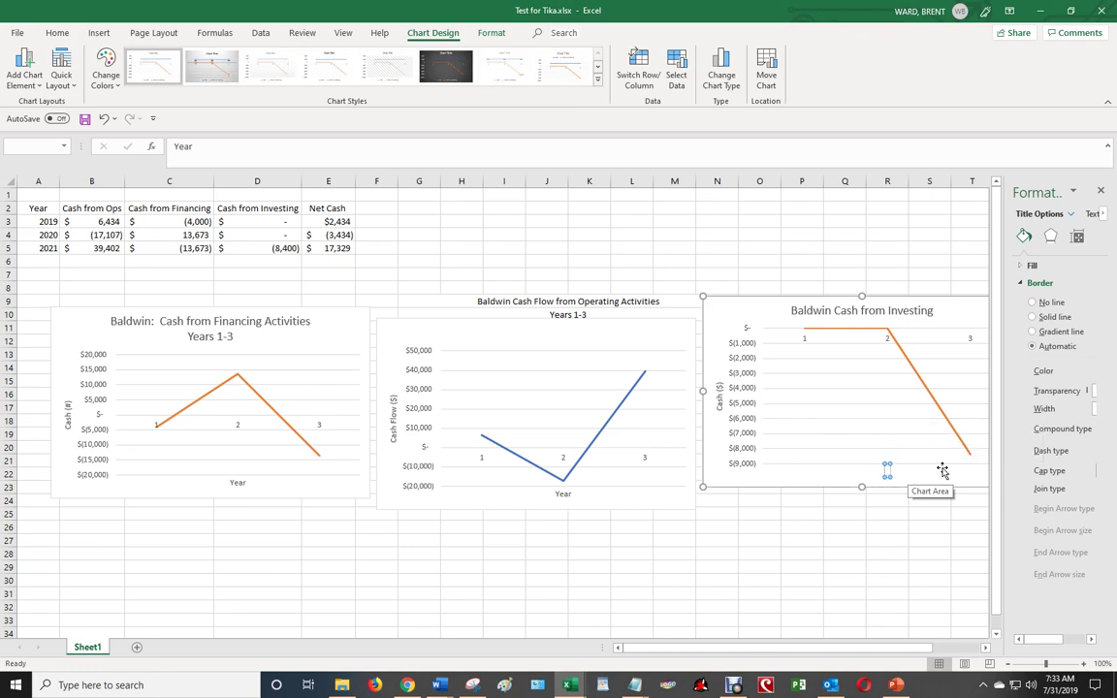
text(Year)
key(Return)
click(905, 541)
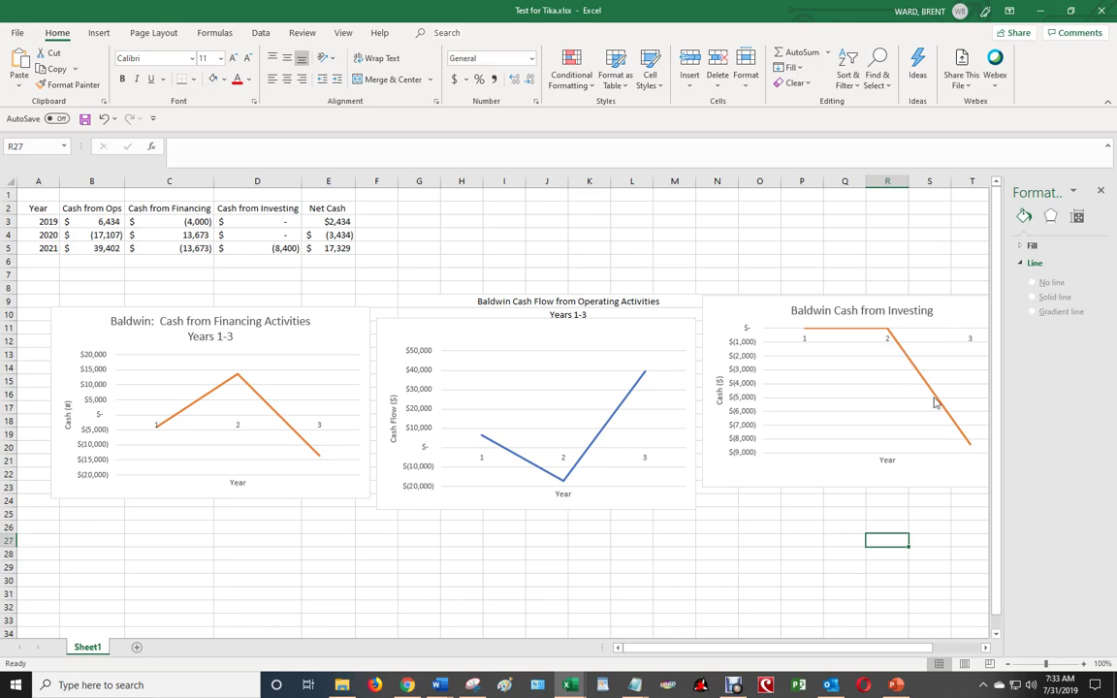
Move the investing chart down about one row to align it with the financing and operating charts
mouse_move(971, 452)
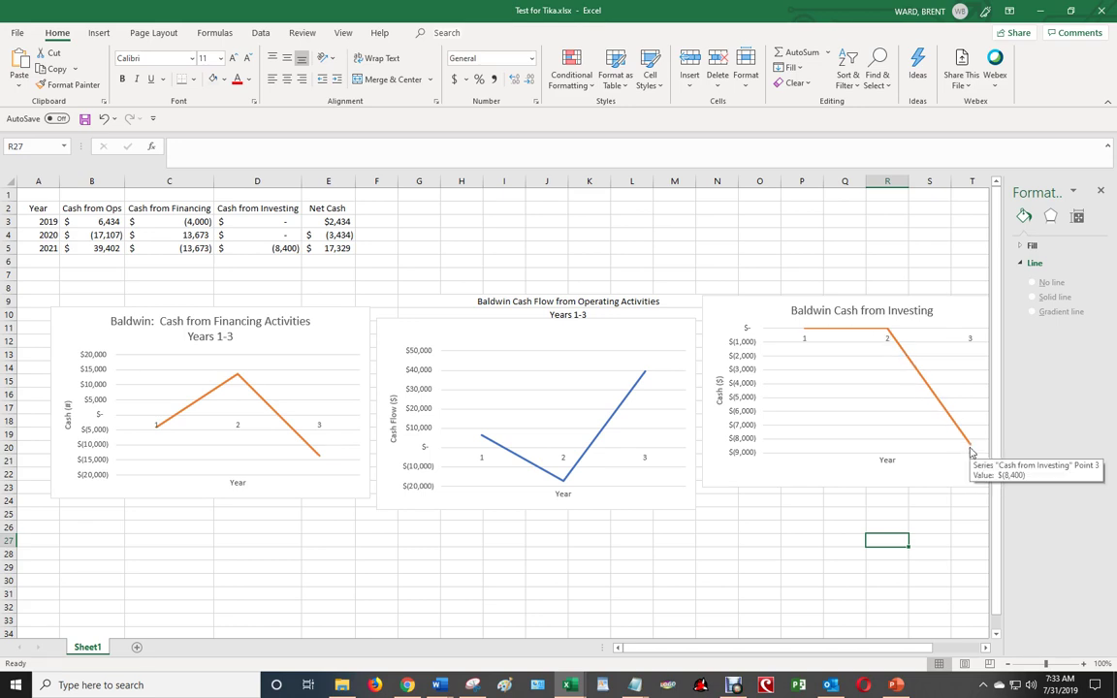
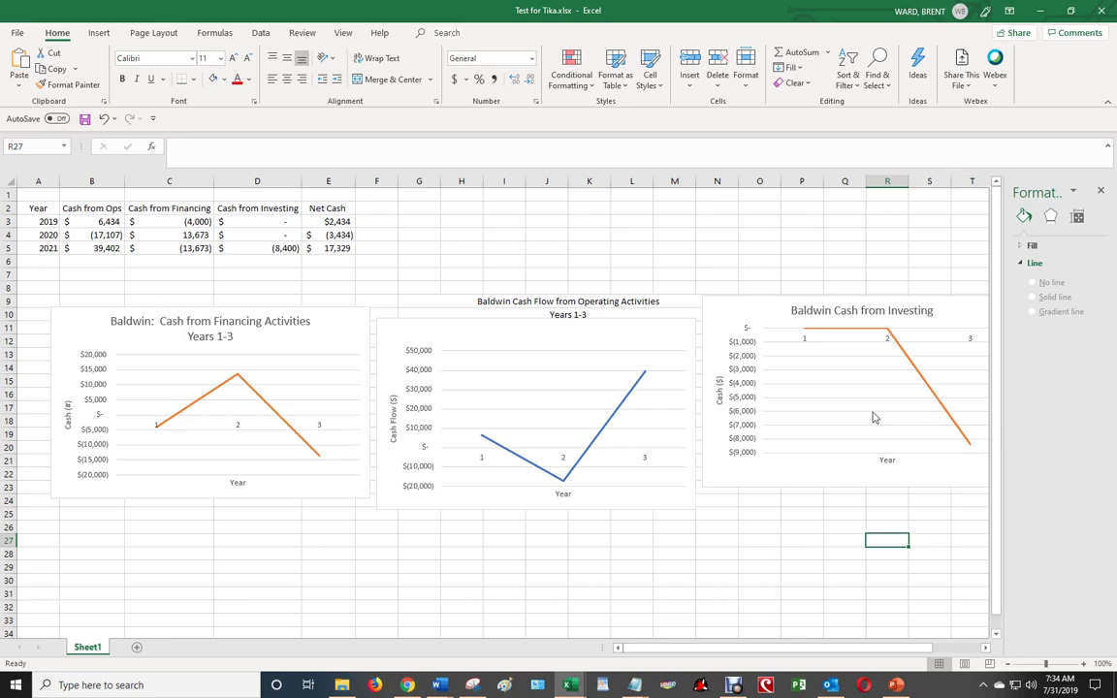
click(857, 298)
drag(857, 299, 861, 312)
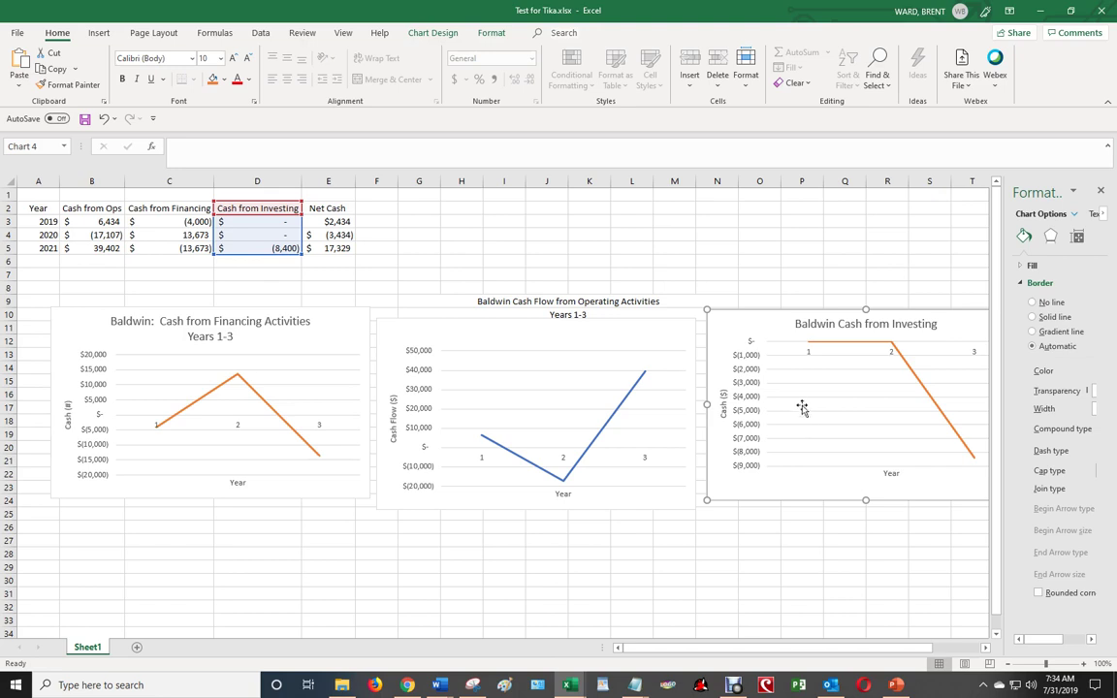
scroll(797, 401, down, 1)
click(377, 551)
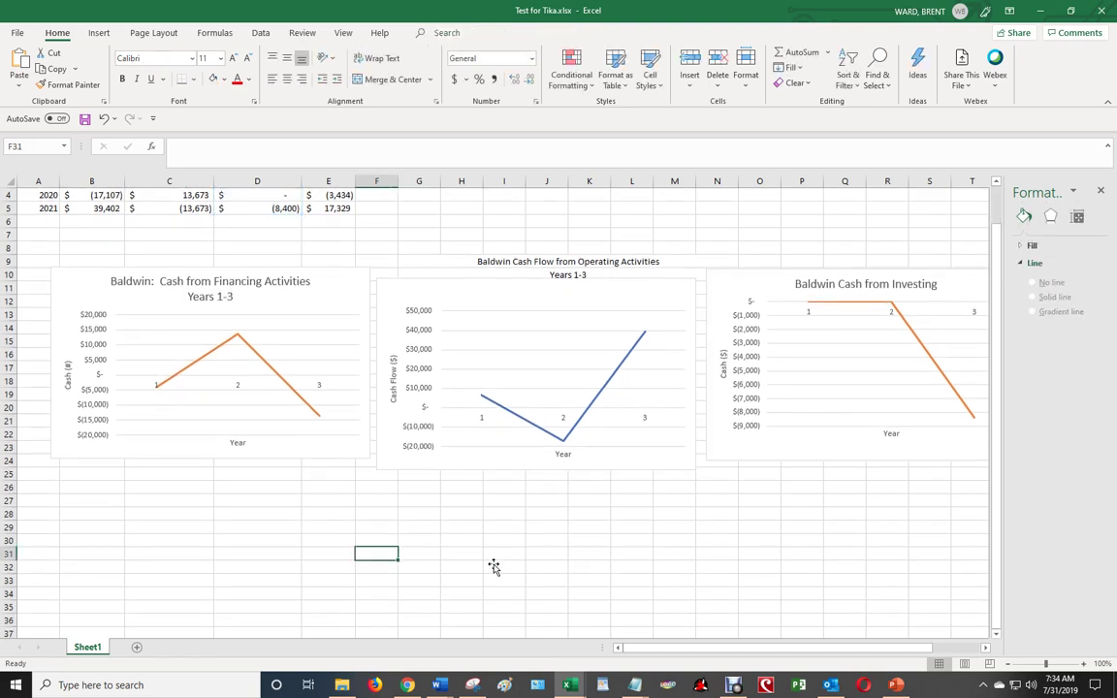
Insert a 2-D line chart of the Net Cash column and place it below the operating chart
mouse_move(569, 685)
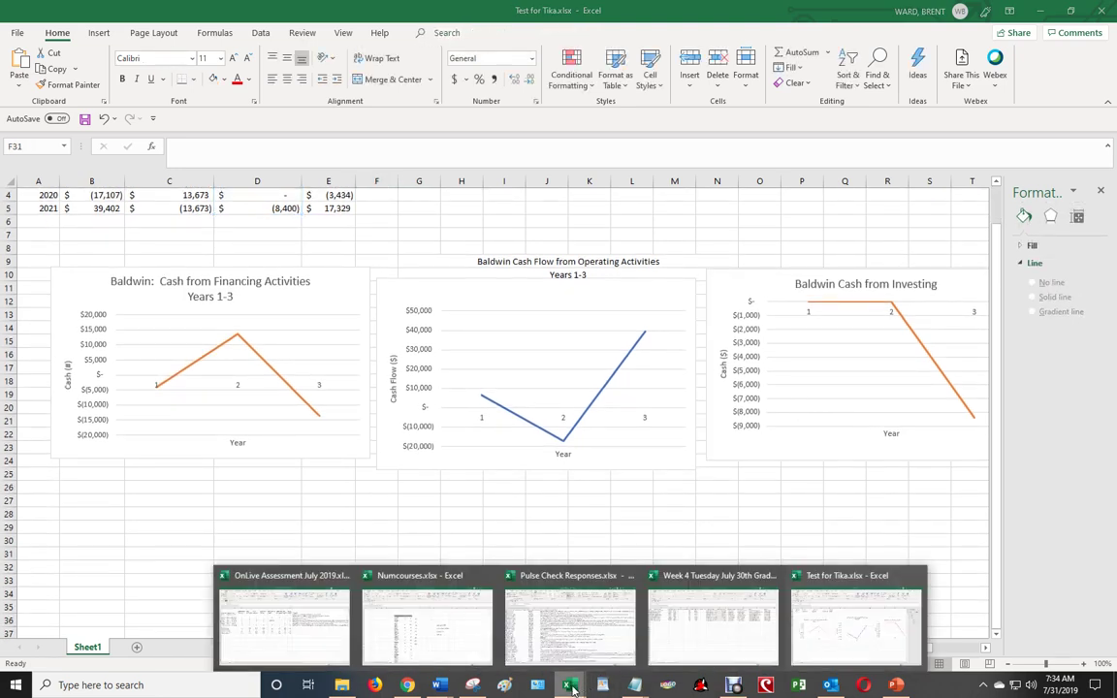
scroll(266, 362, up, 1)
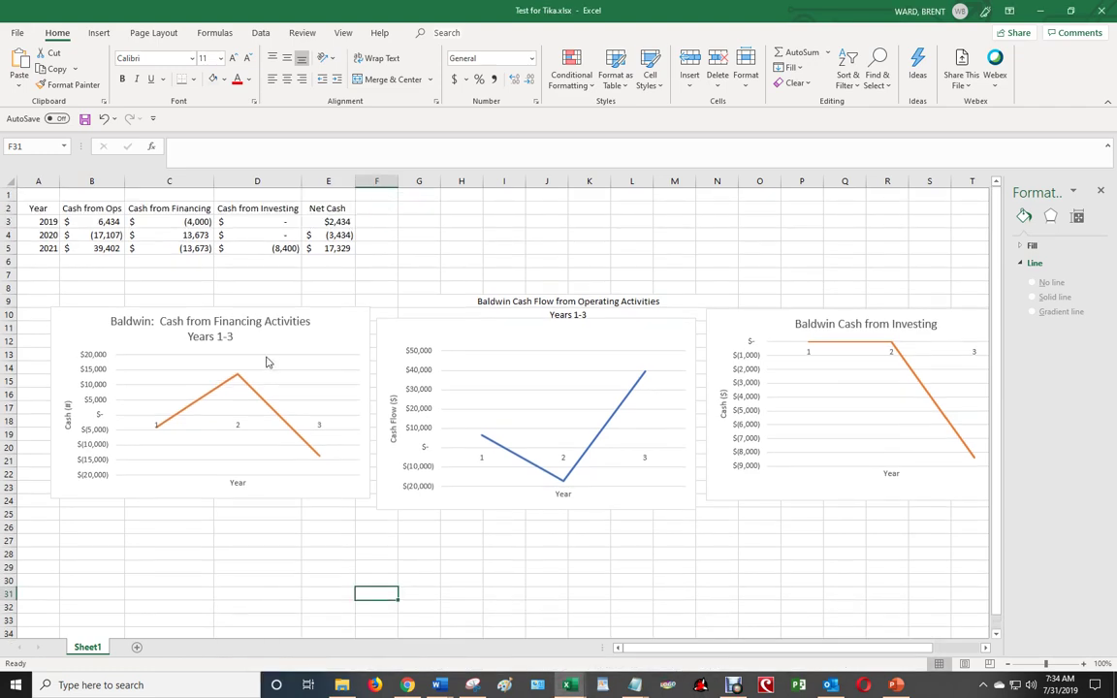
click(40, 209)
drag(41, 209, 47, 246)
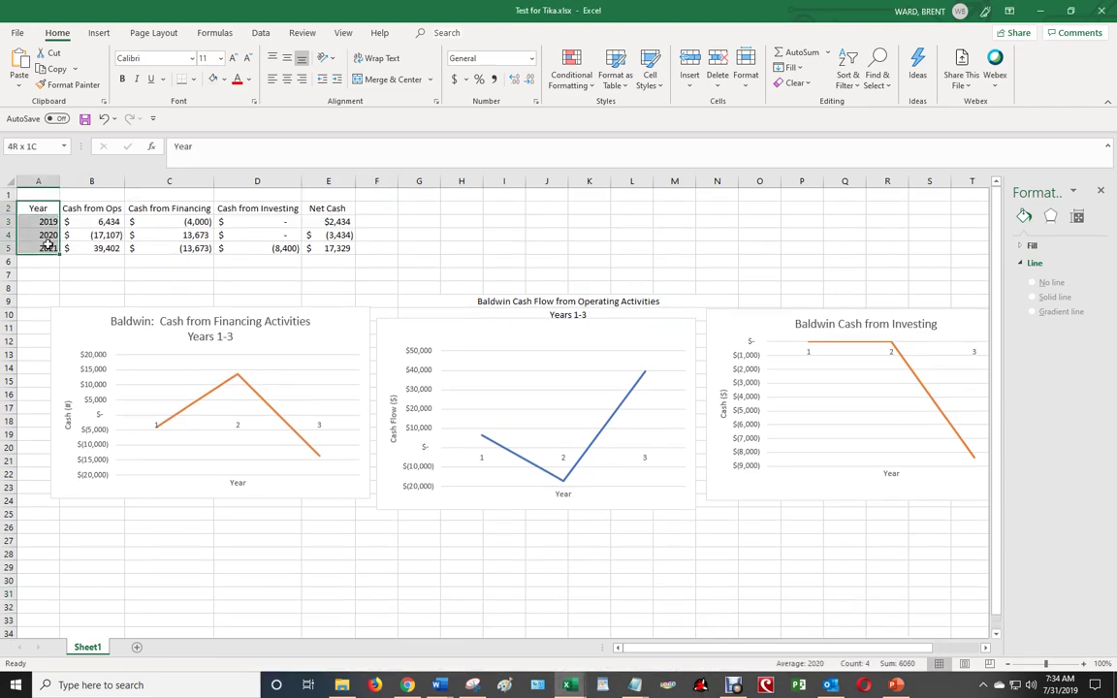
click(337, 210)
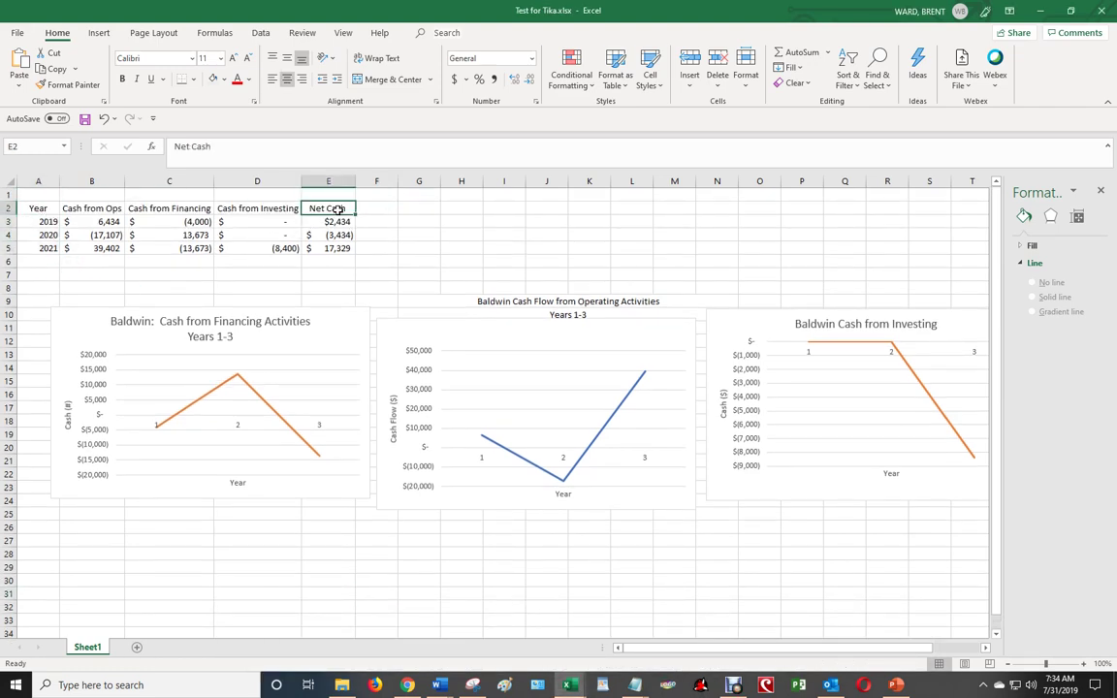
drag(338, 210, 339, 251)
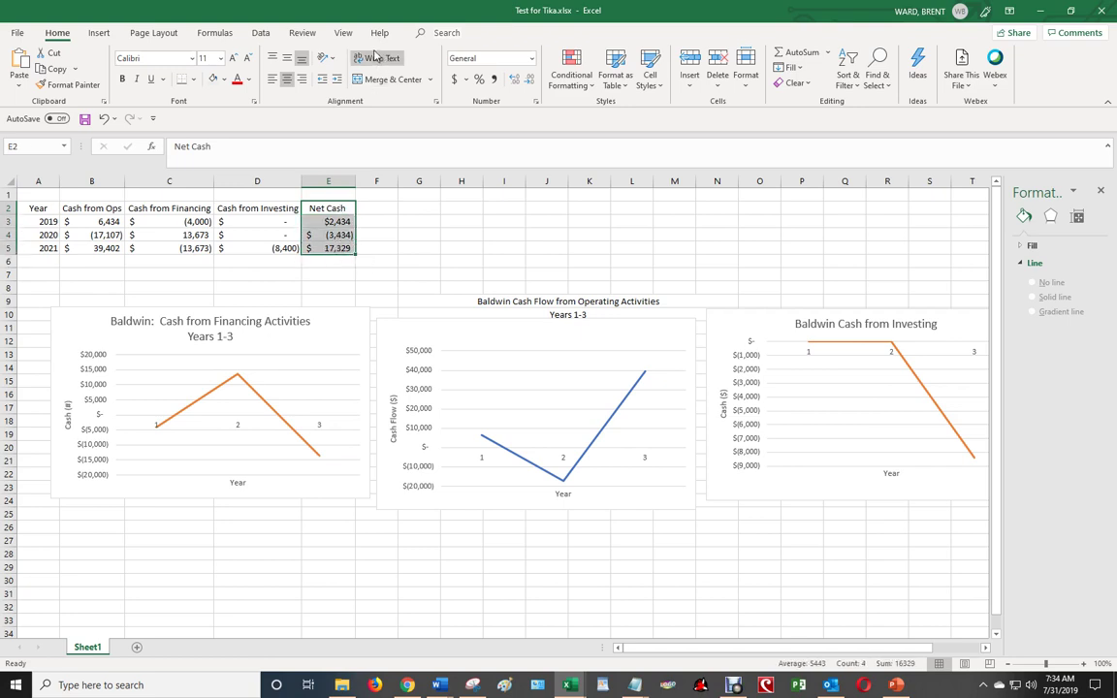
click(99, 33)
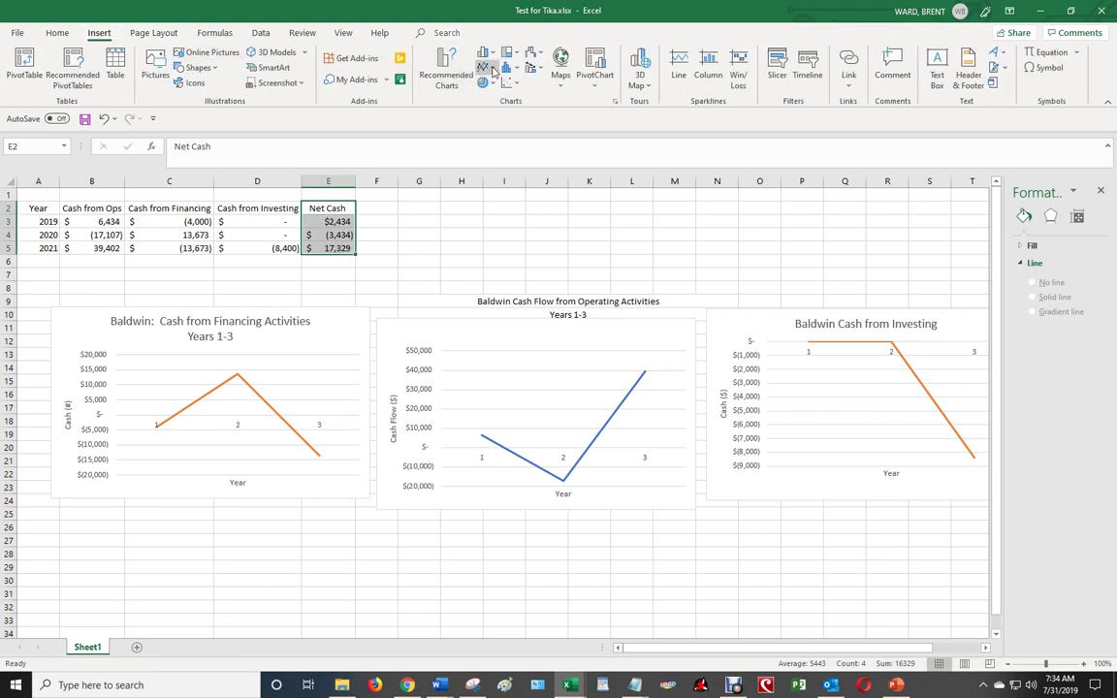
click(492, 69)
click(499, 113)
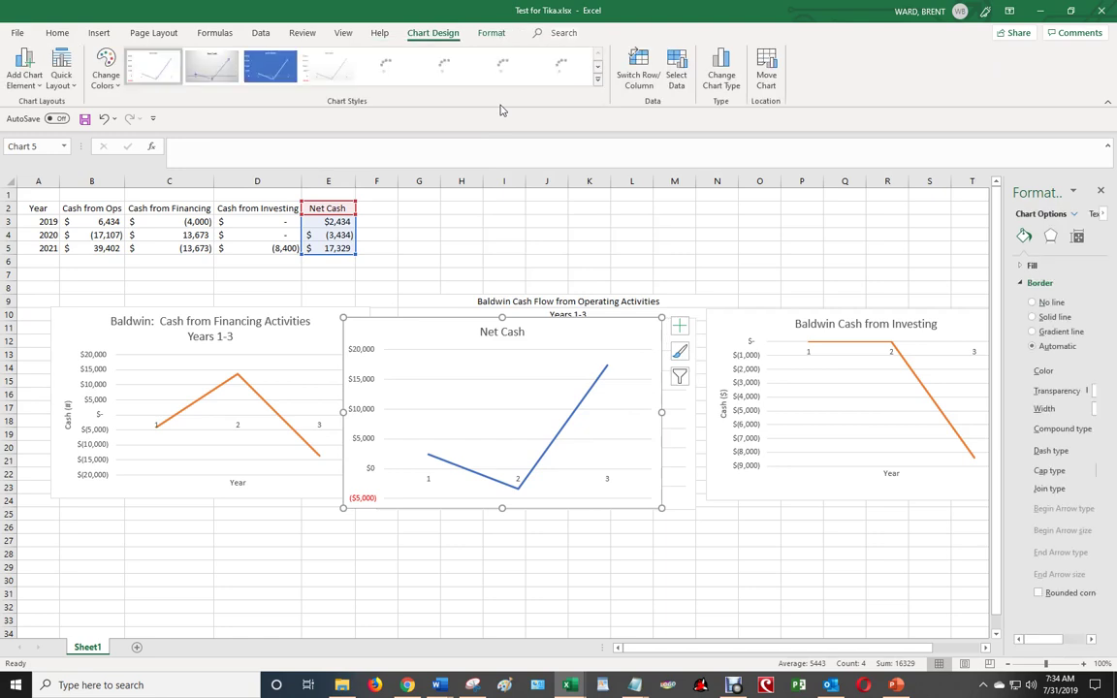
drag(605, 320, 601, 524)
scroll(671, 496, down, 4)
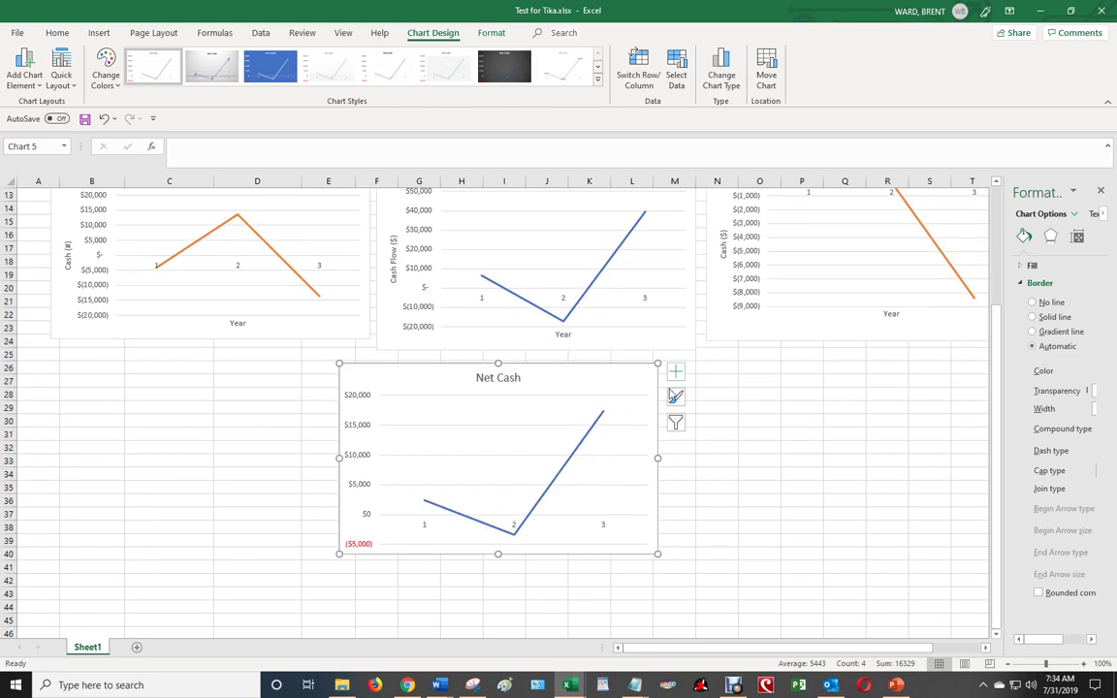
Add axis titles to the Net Cash chart and name the horizontal axis "Year"
click(679, 375)
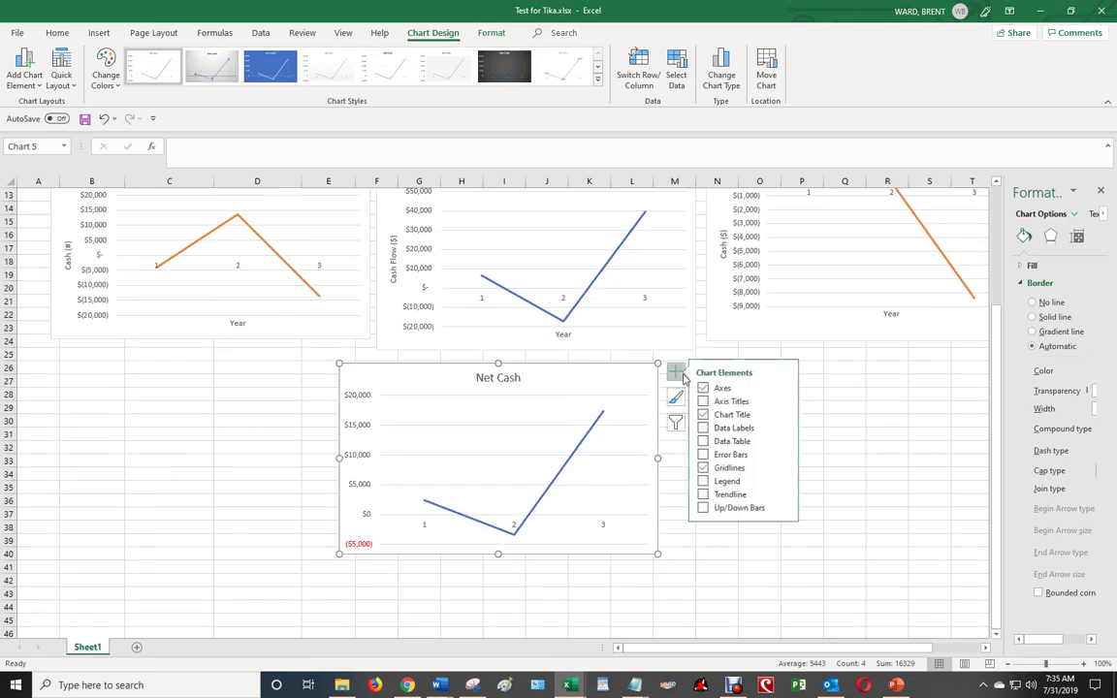
click(735, 402)
click(530, 541)
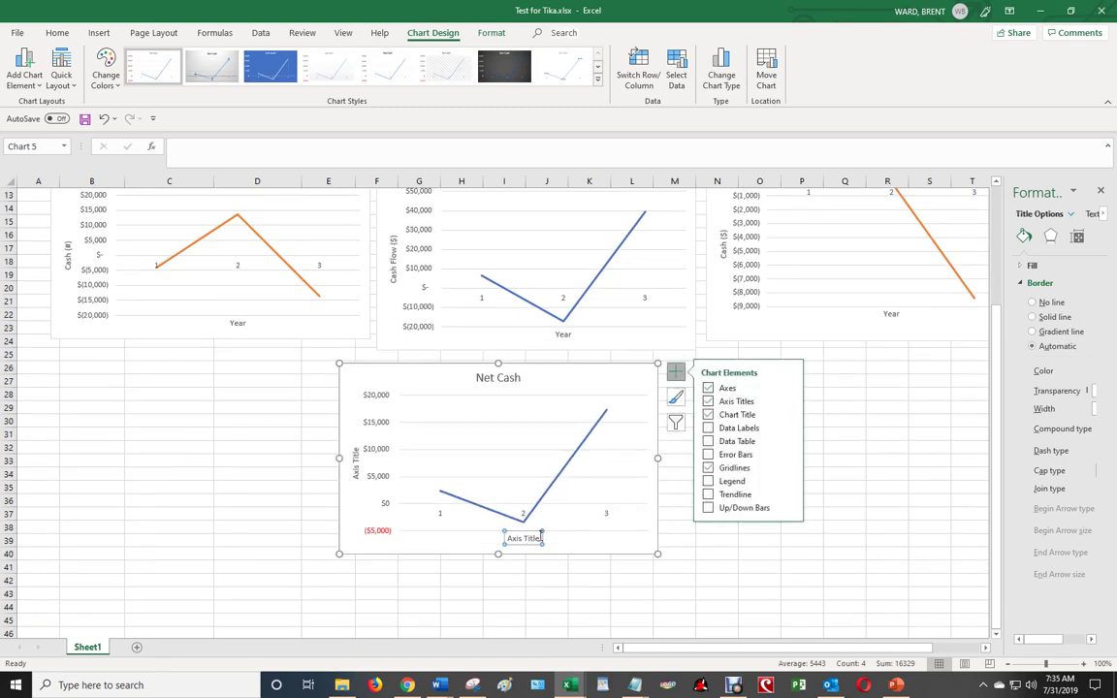
drag(538, 540, 491, 542)
text(Yea)
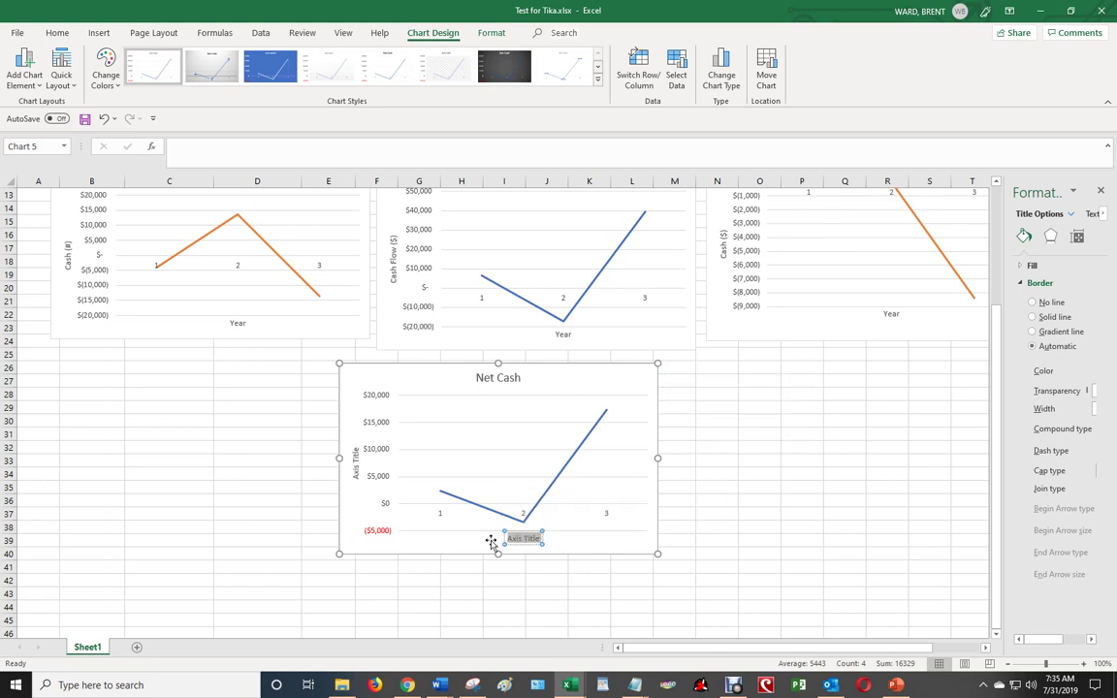
text(r)
Name the Net Cash chart's vertical axis "Cash ($)"
click(355, 463)
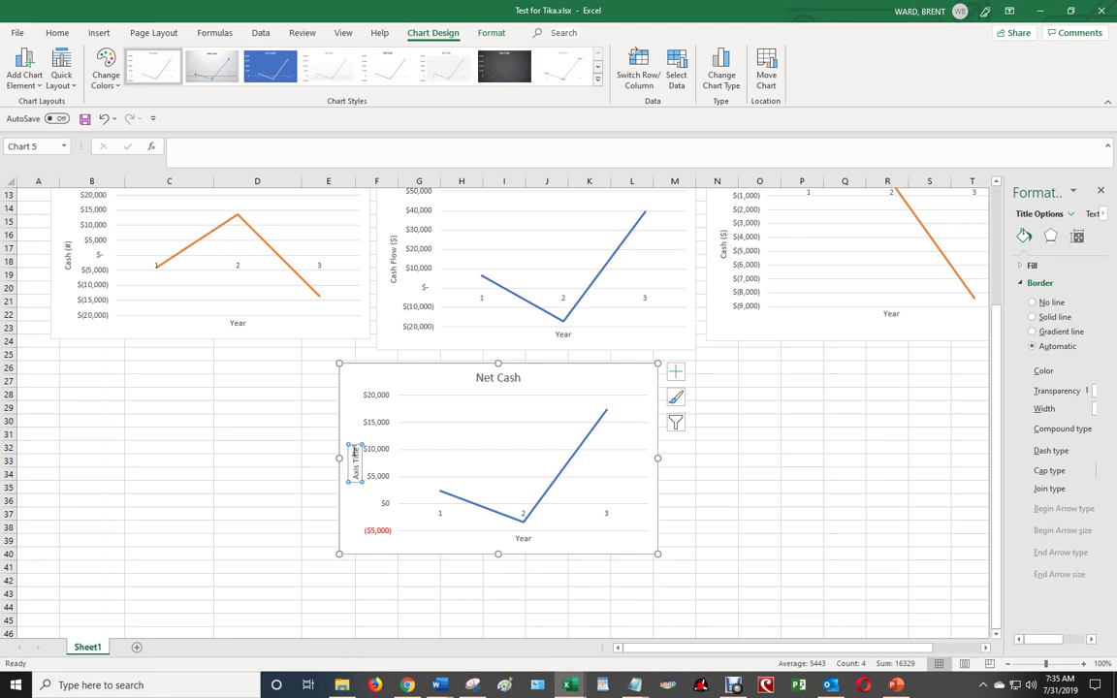
drag(355, 453, 359, 480)
key(BackSpace)
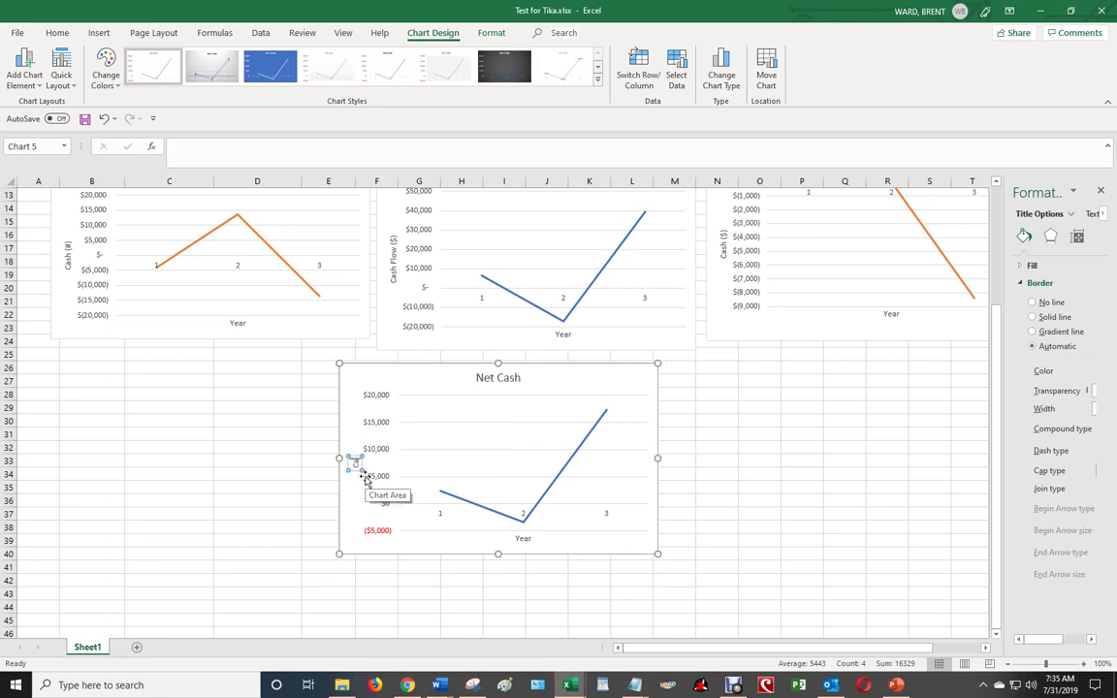
text(Cash ($))
click(801, 427)
Title the Net Cash chart "Baldwin -- Net Cash Flow" with "Years 1- 3" on a second line
click(496, 378)
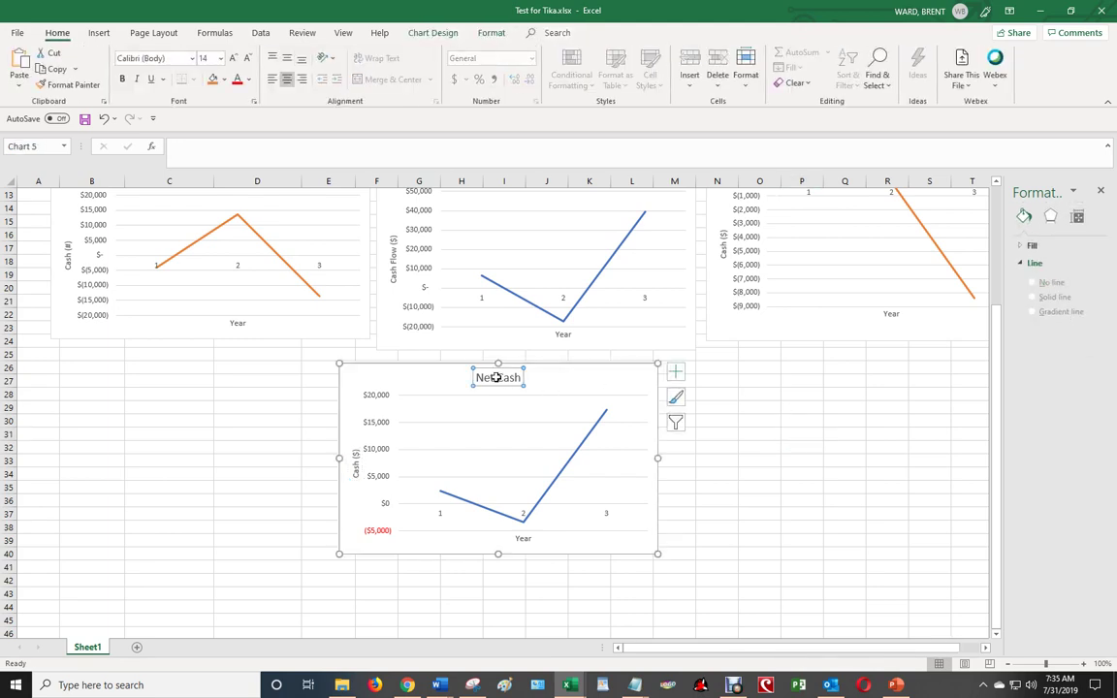
drag(477, 380, 524, 380)
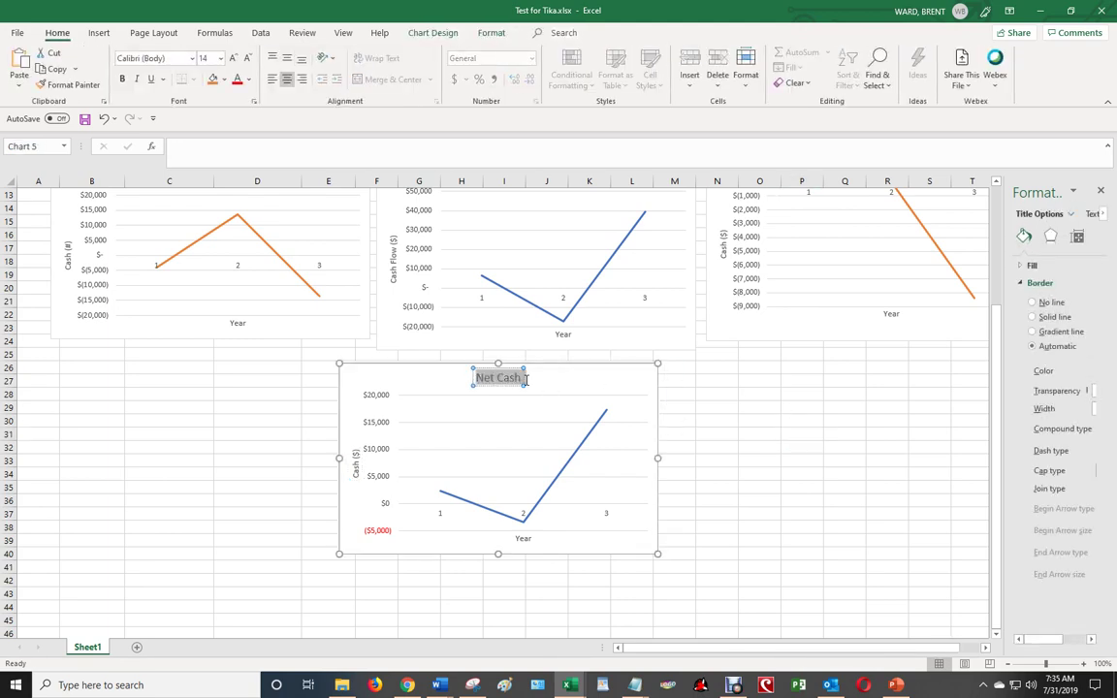
text(Net Cash Flo)
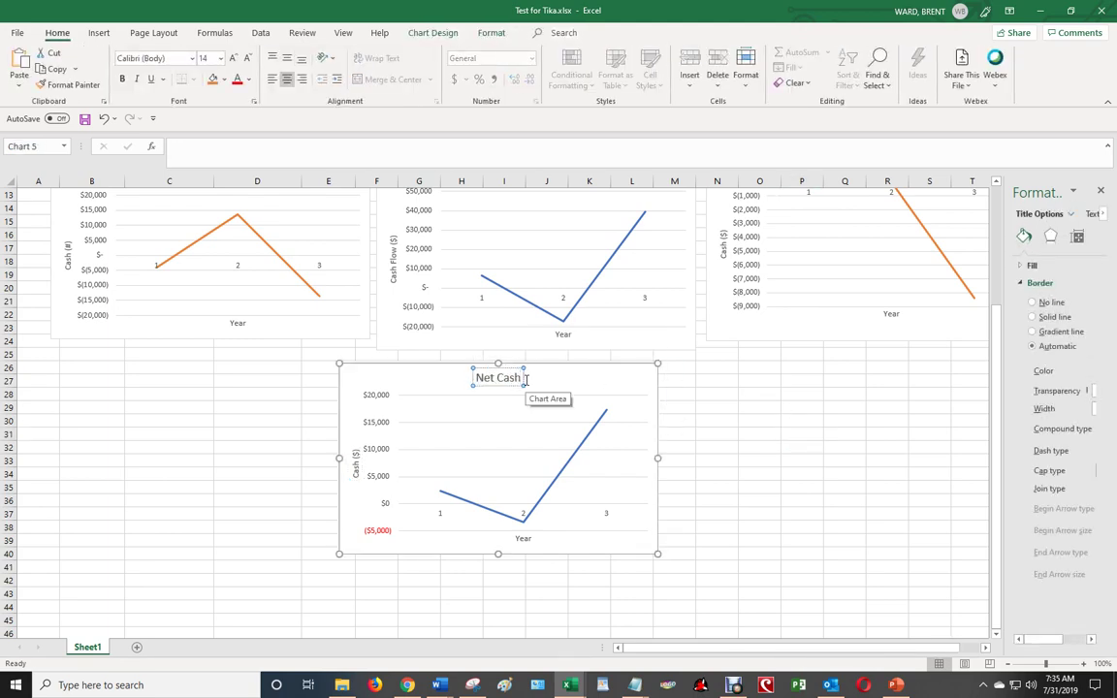
text(w)
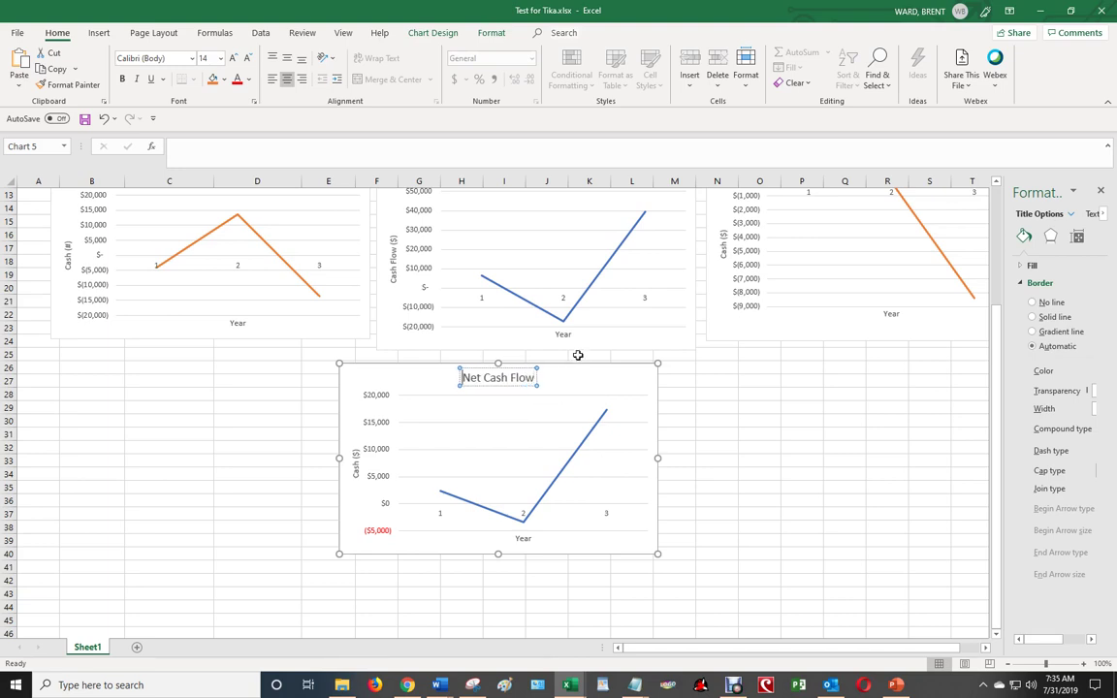
key(Home)
text(Baldwin )
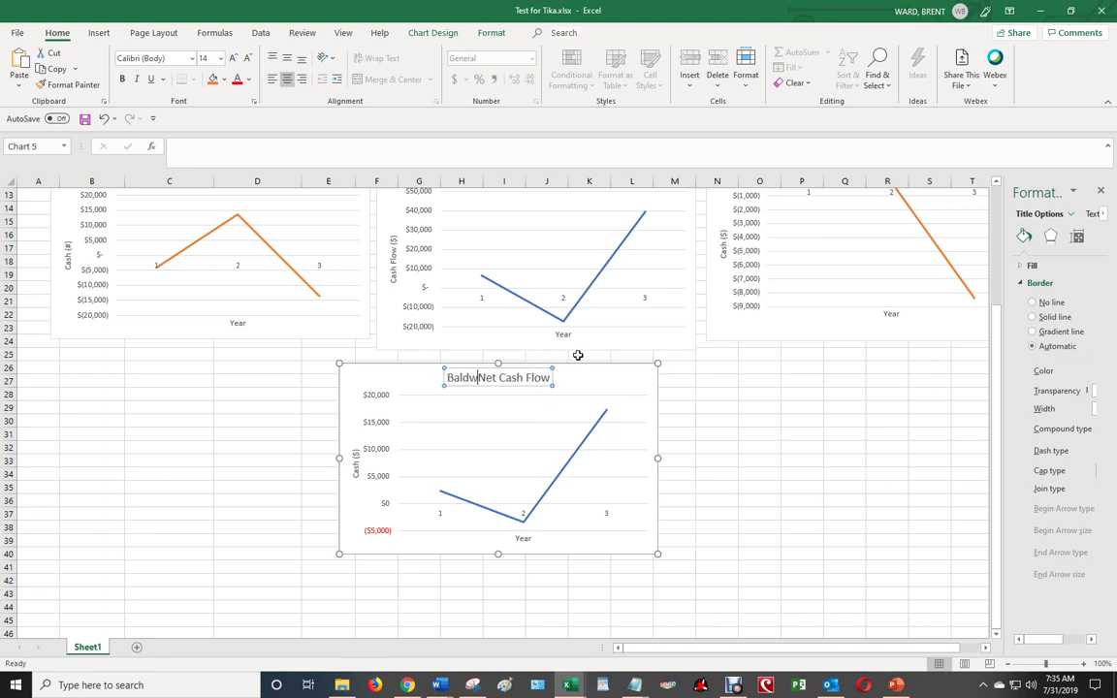
text(--)
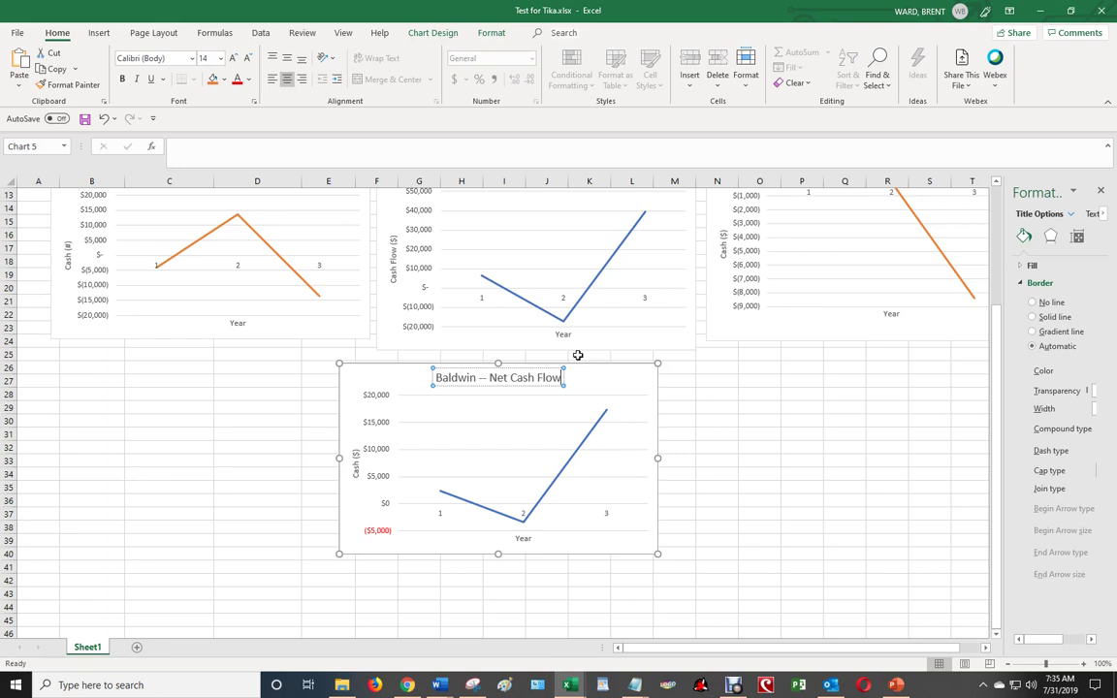
key(Escape)
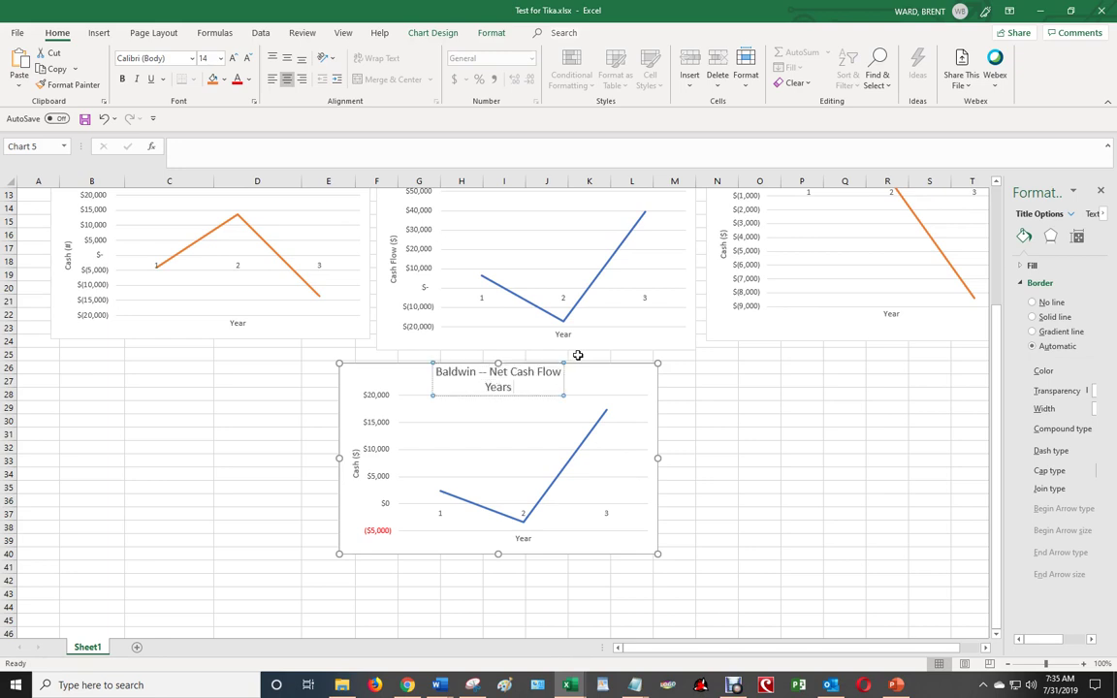
text(1- 3)
click(752, 420)
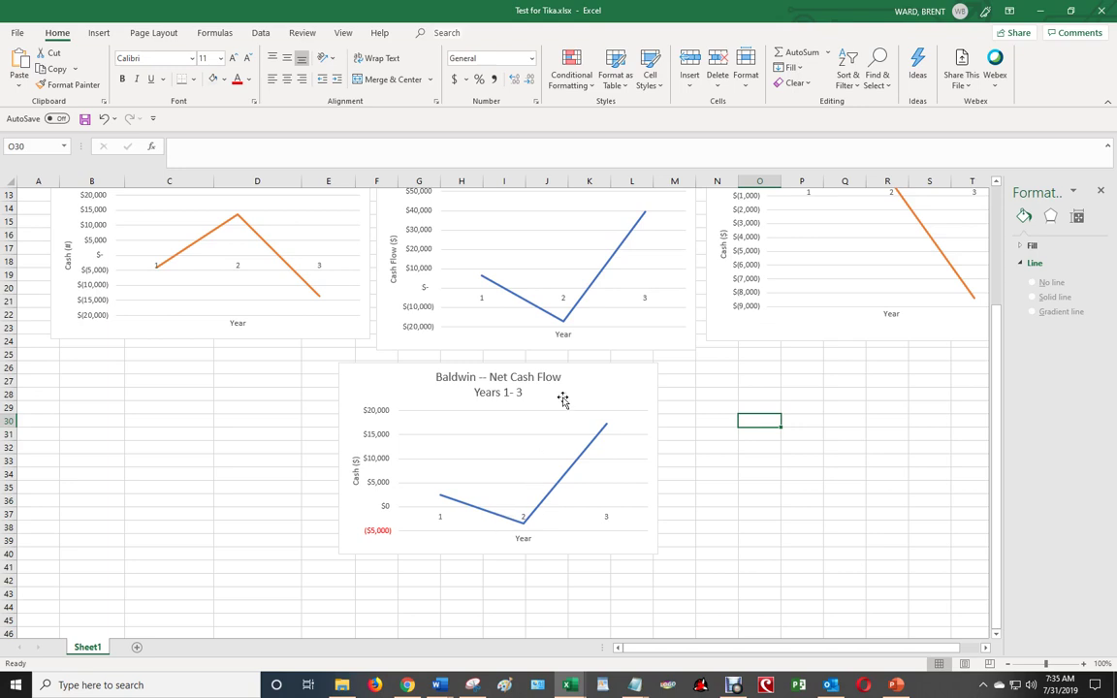
Reposition the net cash flow chart so it sits centred beneath the operating chart with a small gap
drag(577, 367, 538, 392)
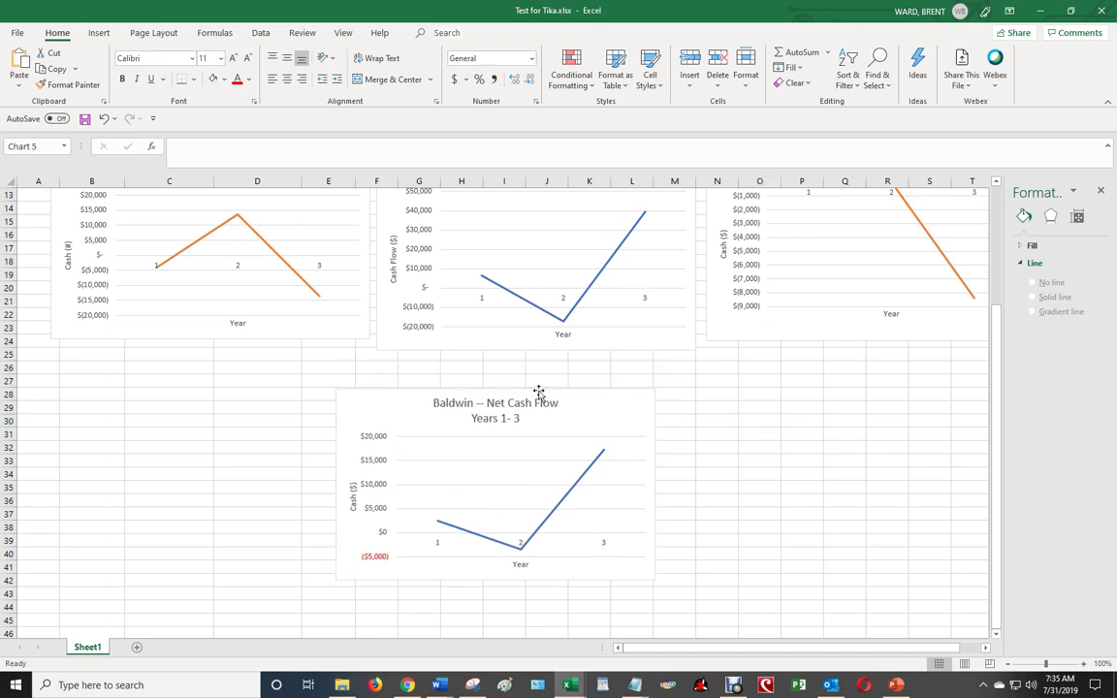
scroll(557, 312, up, 2)
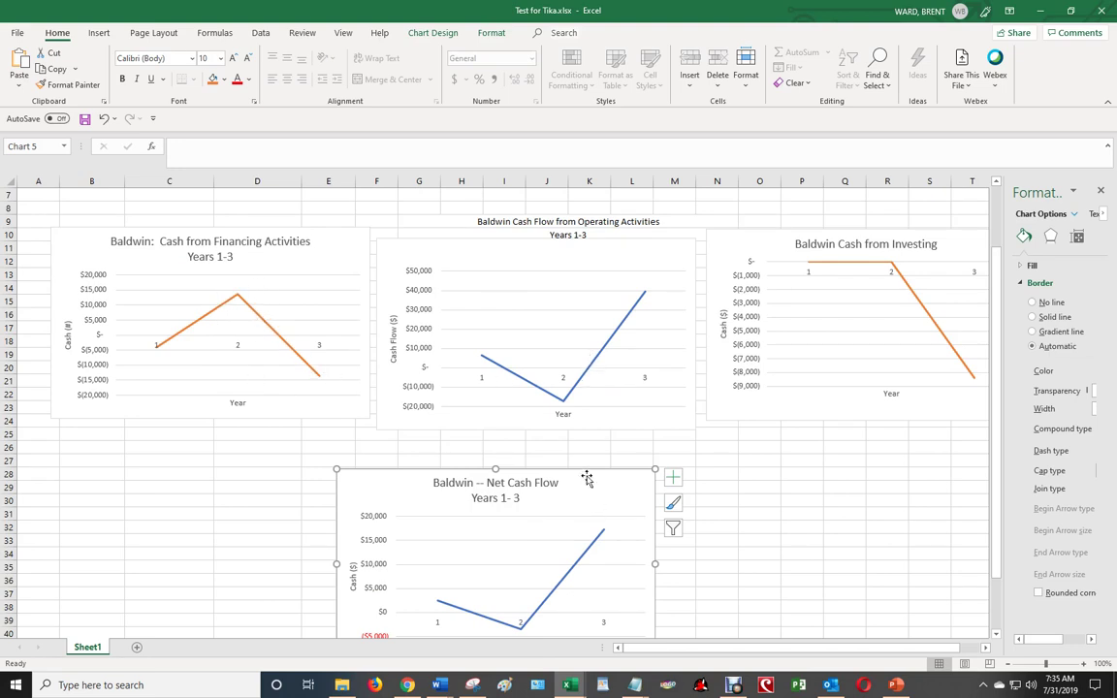
mouse_move(562, 402)
mouse_move(525, 630)
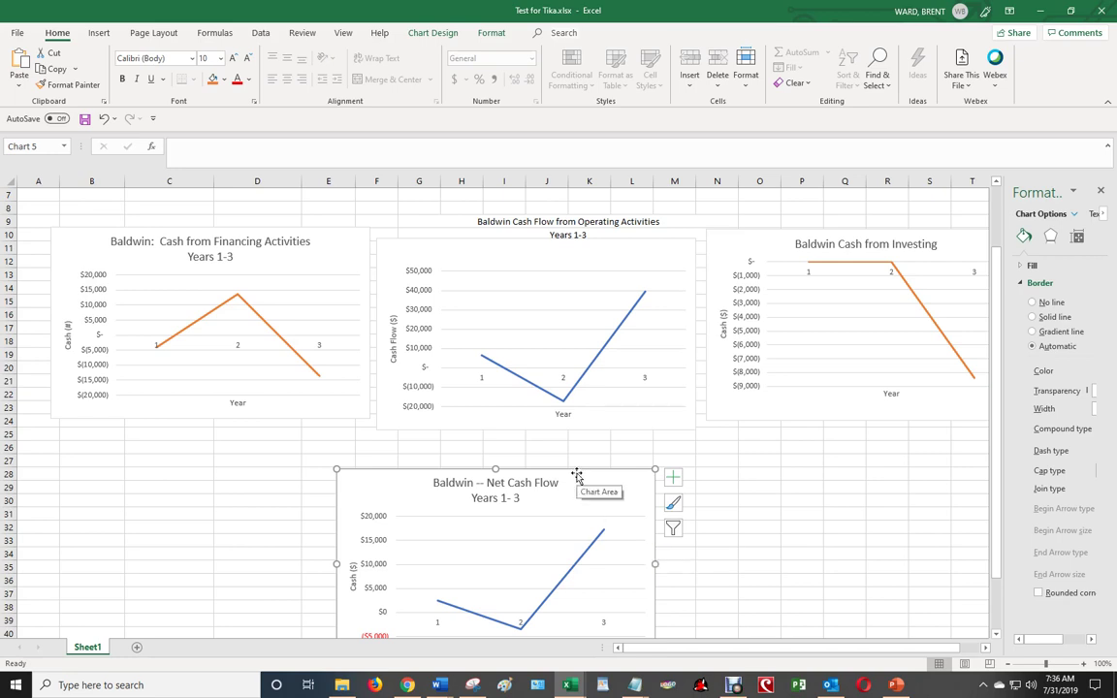
drag(577, 474, 605, 463)
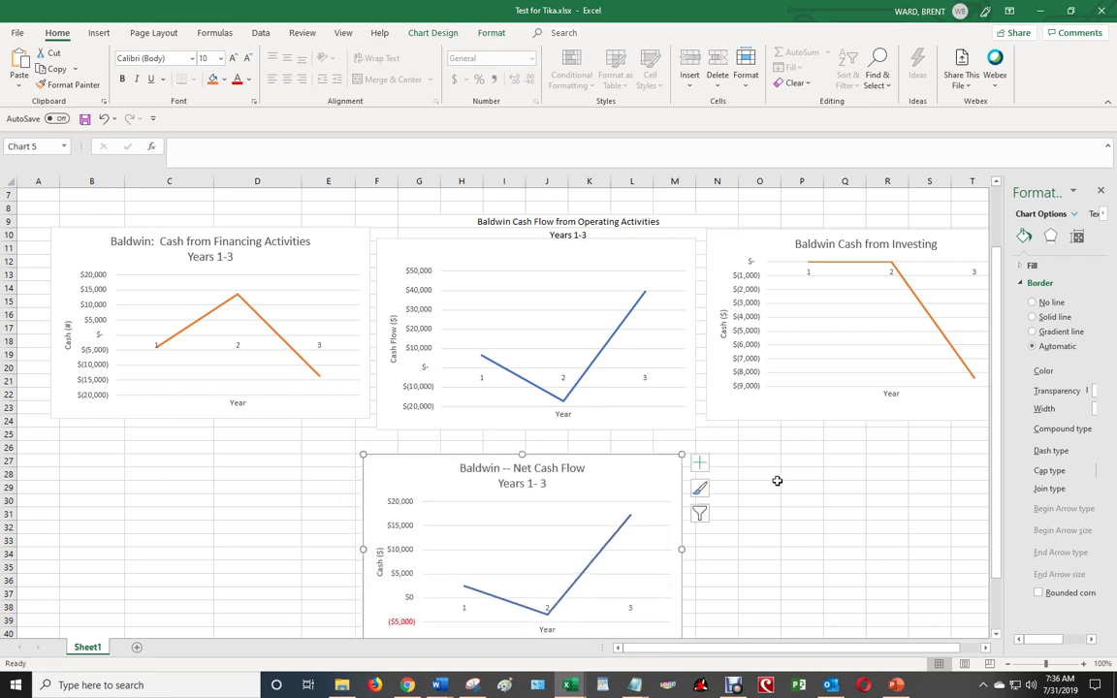
click(759, 488)
scroll(775, 465, down, 2)
scroll(775, 464, up, 3)
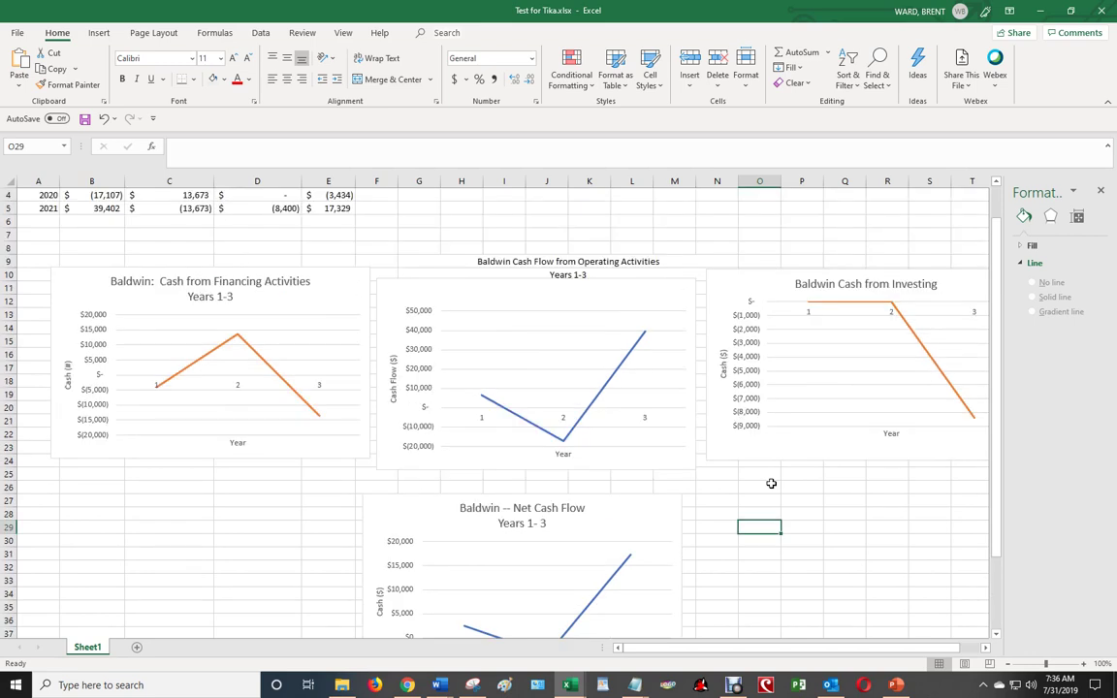